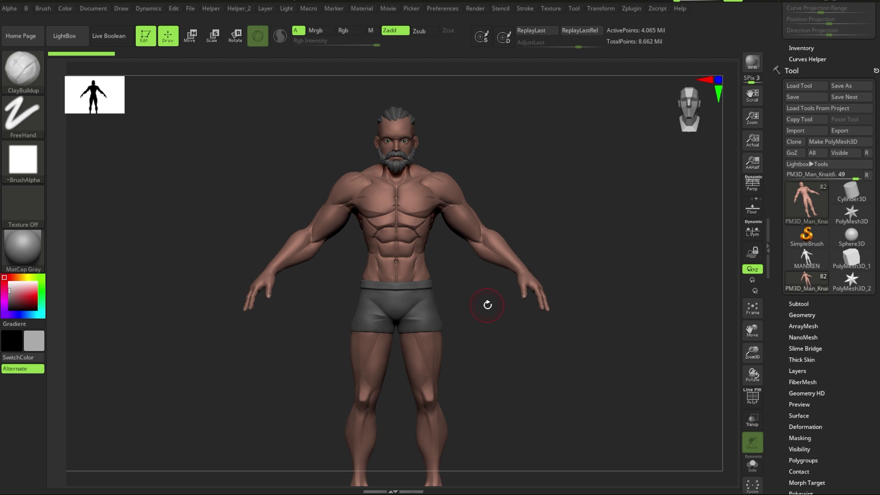
Step: Frame the legs and expand the subtool list to extract pants as Extract2
left_click_drag(488, 305, 484, 190, "alt")
left_click(799, 304)
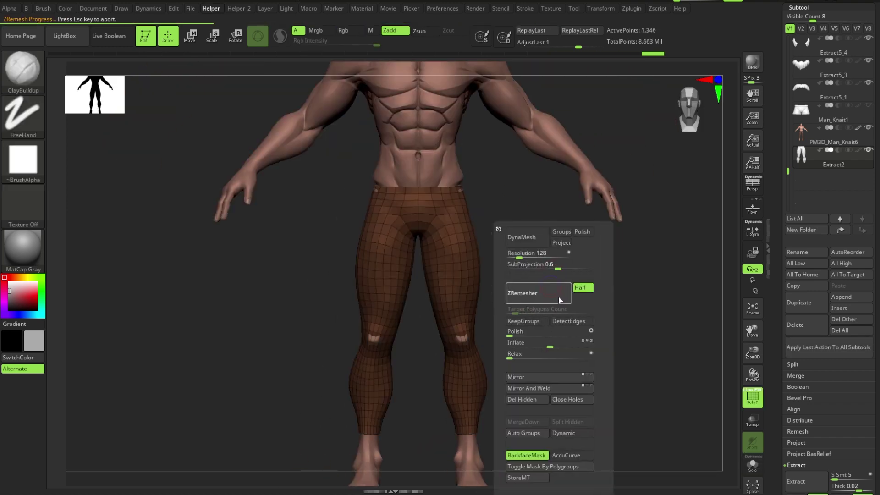
Step: Finish ZRemeshing the pants and turn off the PolyF wireframe
left_click(556, 299)
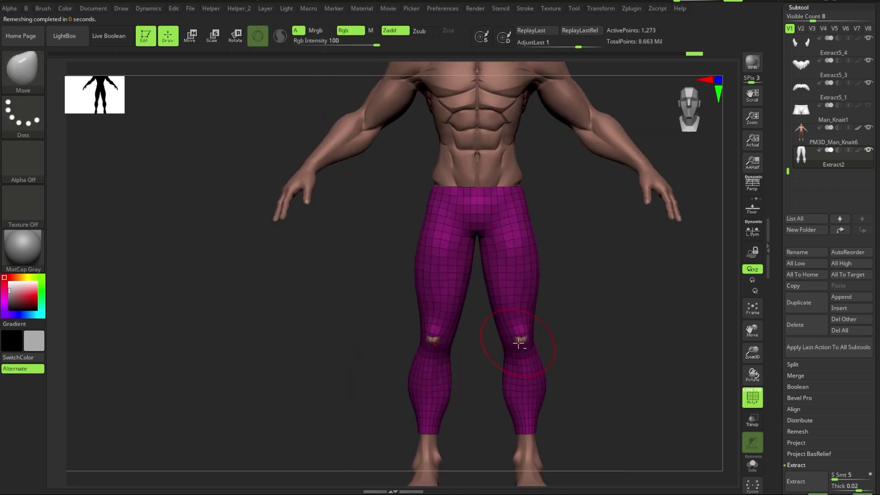
mouse_move(519, 344)
right_mouse_down()
mouse_move(558, 340)
mouse_move(546, 334)
right_mouse_up()
key("shift+f")
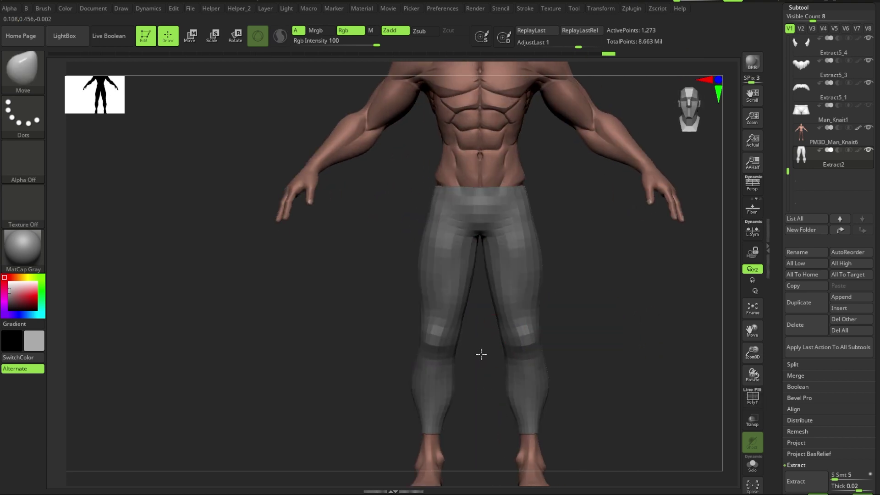
right_click_drag(391, 330, 485, 326)
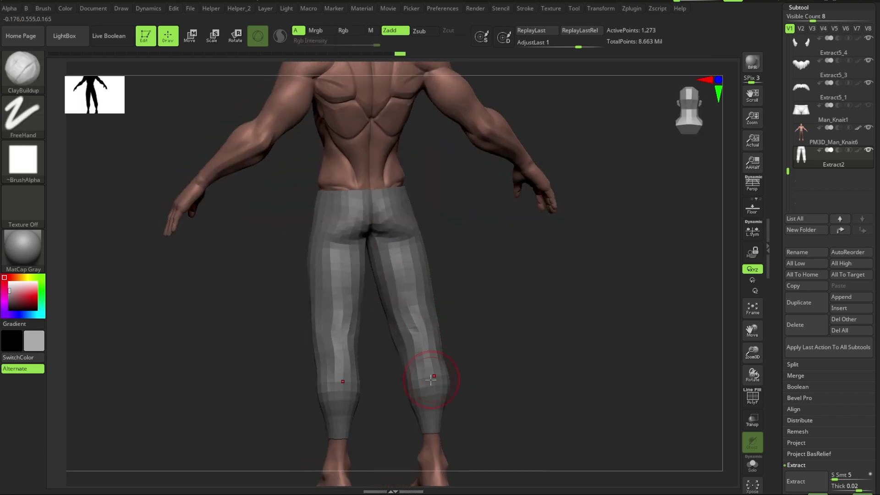
mouse_move(431, 380)
right_mouse_down()
mouse_move(474, 307)
mouse_move(405, 245)
right_mouse_up()
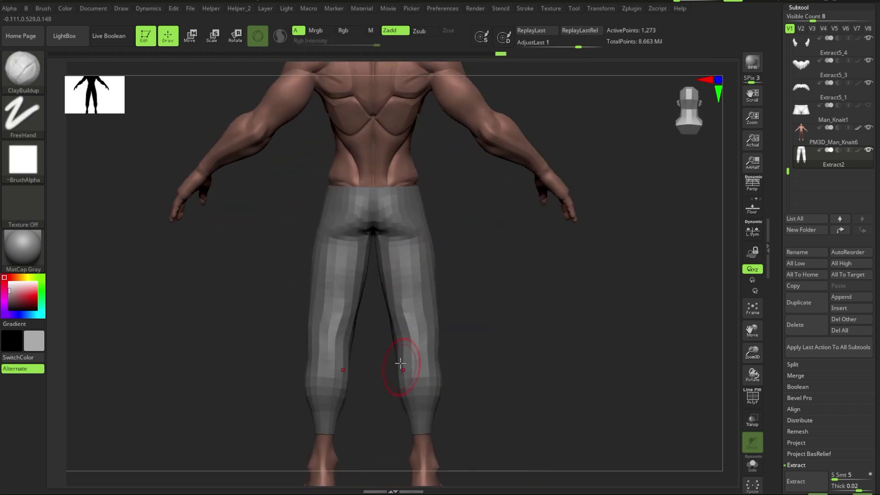
mouse_move(401, 363)
right_mouse_down()
mouse_move(403, 350)
mouse_move(538, 318)
mouse_move(411, 413)
right_mouse_up()
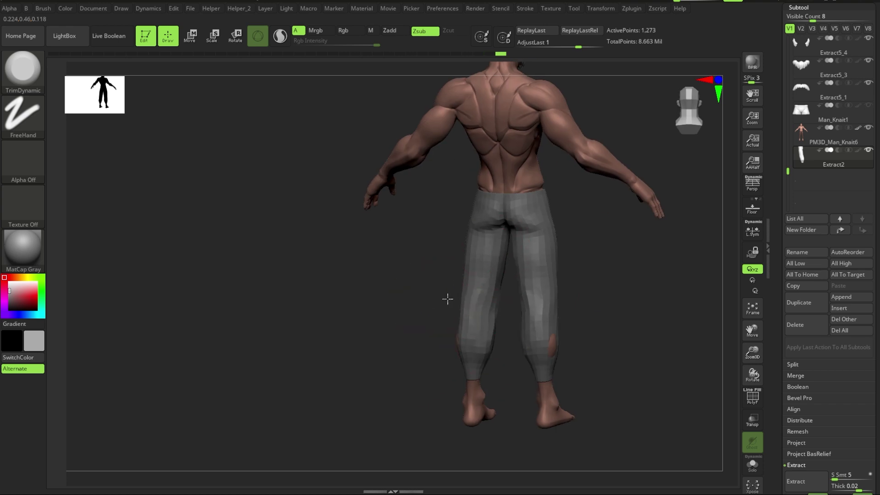
Step: Smooth the pants, carve folds with DamStandard, and select the PM3D_Man_Knait6 body
key("shift")
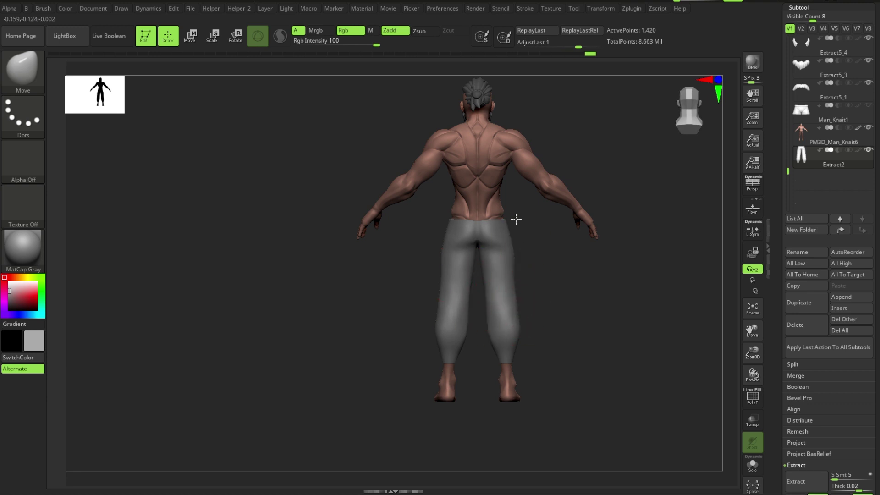
mouse_move(516, 220)
left_mouse_down()
mouse_move(603, 221)
mouse_move(586, 258)
mouse_move(510, 225)
left_mouse_up()
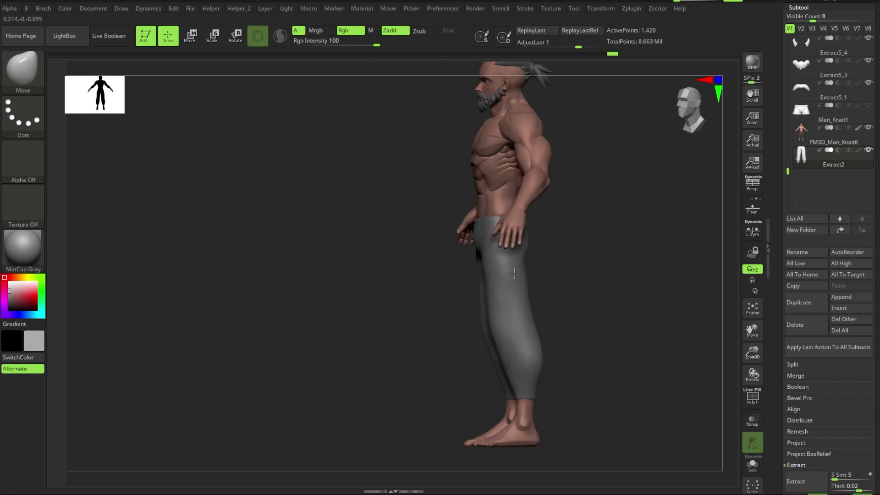
left_click_drag(482, 261, 491, 255)
key("b")
key("d")
key("s")
left_click_drag(389, 284, 460, 255)
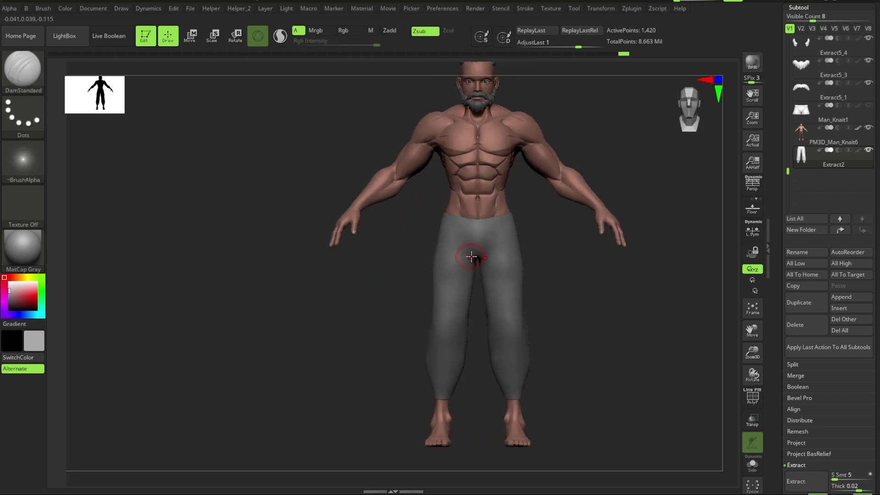
mouse_move(560, 251)
left_mouse_down()
mouse_move(504, 292)
mouse_move(544, 304)
left_mouse_up()
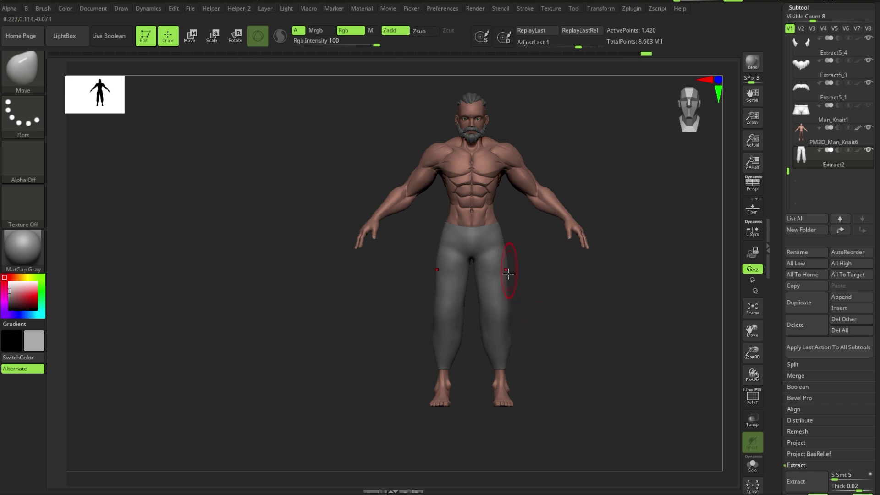
mouse_move(581, 308)
left_mouse_down()
mouse_move(587, 271)
mouse_move(552, 325)
mouse_move(527, 324)
mouse_move(537, 365)
left_mouse_up()
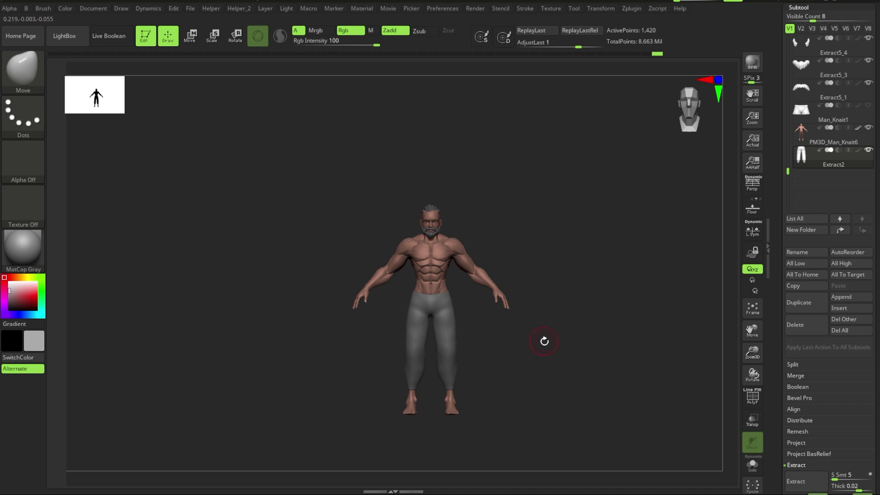
left_click(515, 261, "alt")
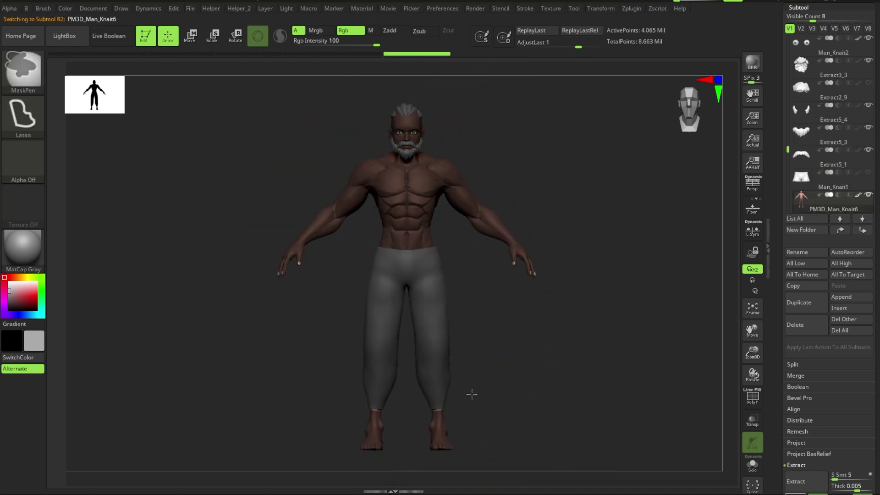
Step: Clear the body mask and mask the forearm polygroups, checking from behind
left_click(503, 358, "ctrl")
mouse_move(471, 259)
left_mouse_down("alt")
mouse_move(493, 330)
mouse_move(458, 312)
left_mouse_up("alt")
key("shift+f")
left_click_drag(582, 293, 442, 313, "alt")
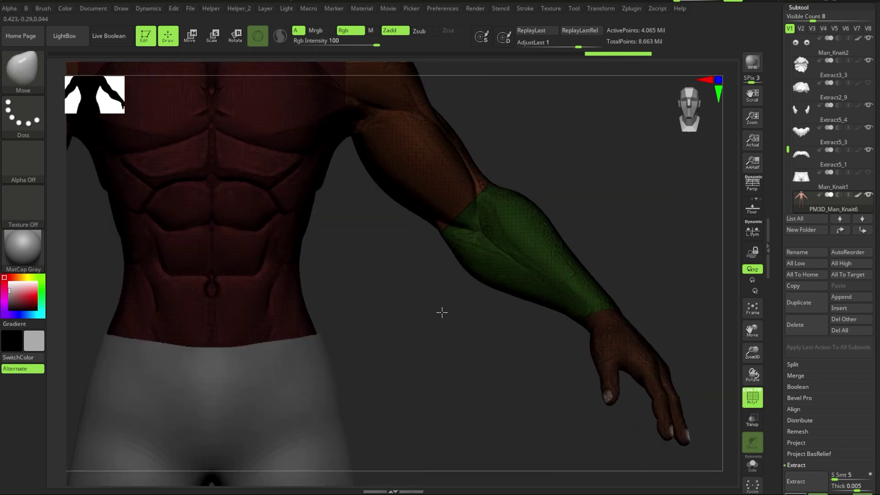
left_click_drag(471, 142, 378, 309, "ctrl")
key("shift+f")
mouse_move(555, 218)
left_mouse_down()
mouse_move(534, 243)
mouse_move(587, 245)
mouse_move(585, 220)
left_mouse_up()
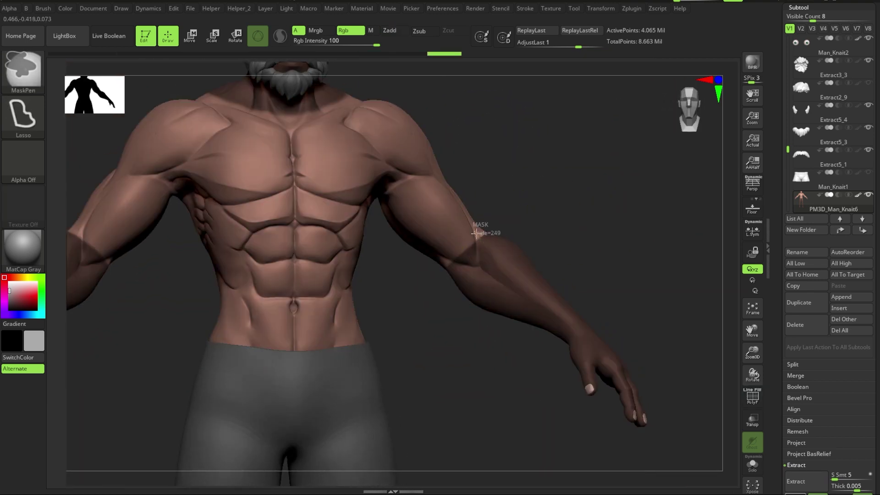
mouse_move(477, 233)
left_mouse_down()
mouse_move(540, 241)
mouse_move(269, 291)
left_mouse_up()
left_click_drag(92, 294, 264, 305)
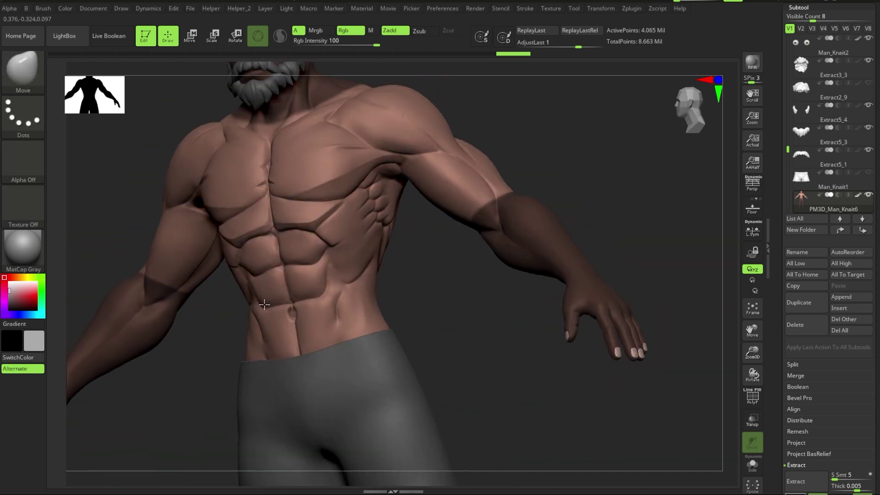
Step: Invert the mask onto the torso and extract it at 0.02 thickness
key("f")
left_click(507, 250, "ctrl")
mouse_move(507, 250)
left_mouse_down()
mouse_move(525, 208)
mouse_move(501, 171)
mouse_move(560, 338)
mouse_move(569, 321)
left_mouse_up()
key("space")
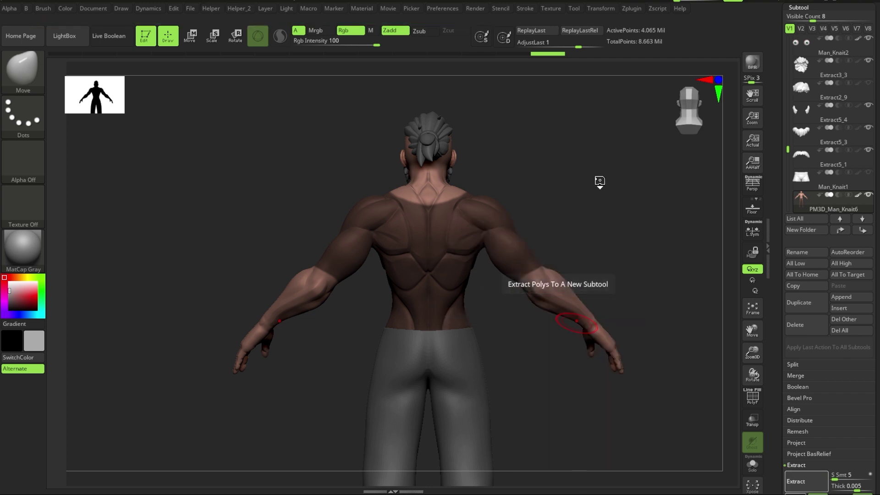
key("space")
left_click(490, 248)
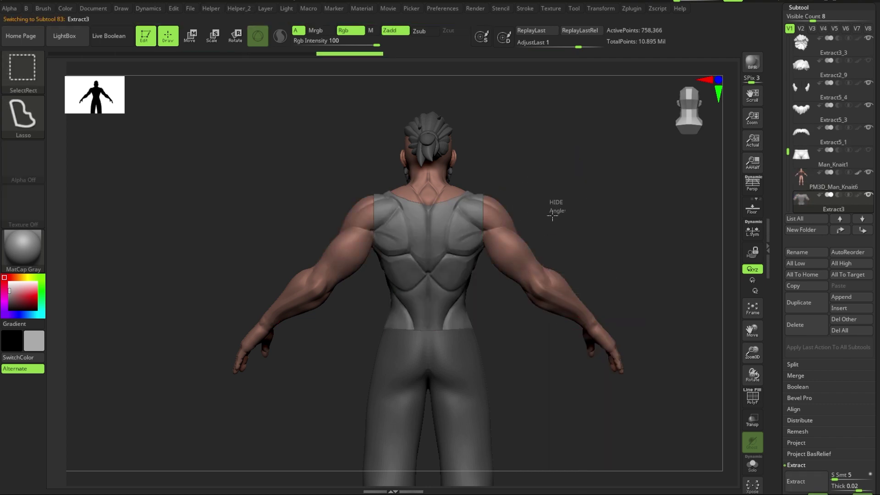
Step: Solo the Extract3 shirt and ZRemesh it at Half density
left_click(530, 235, "ctrl+shift")
left_click_drag(570, 205, 458, 206)
left_click(458, 207, "ctrl+shift")
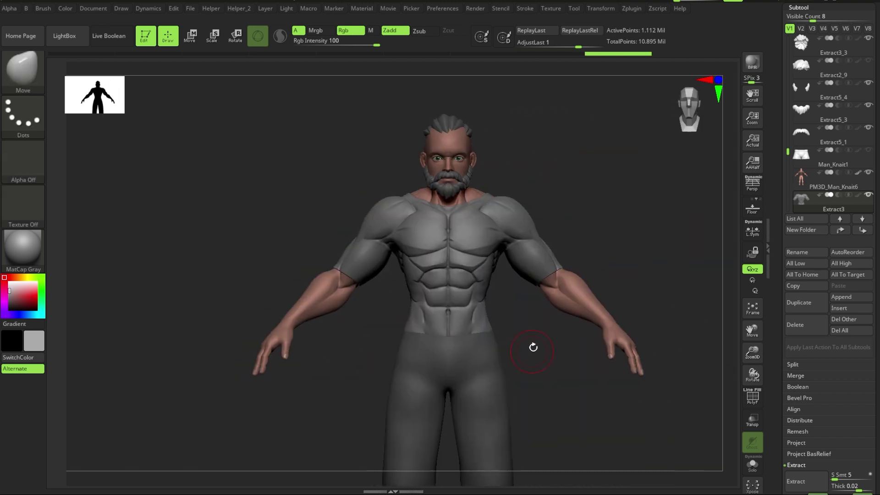
mouse_move(533, 347)
left_mouse_down()
mouse_move(566, 269)
mouse_move(585, 406)
left_mouse_up()
key("space")
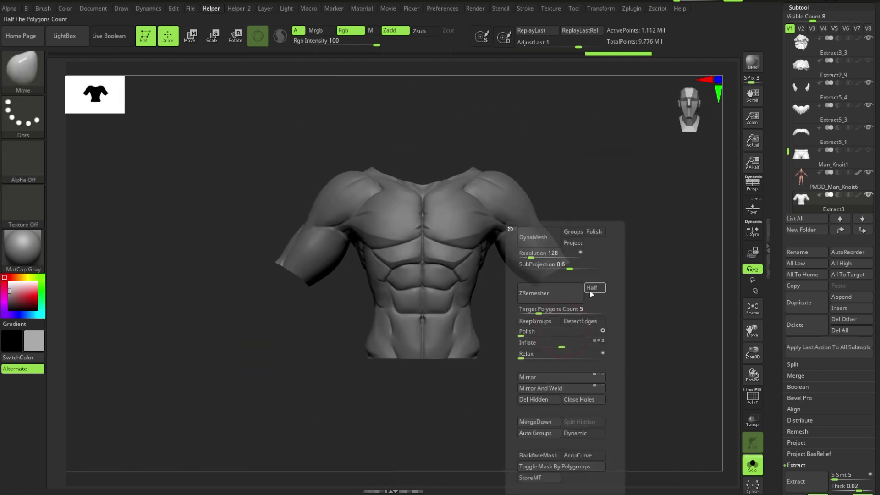
left_click(594, 287)
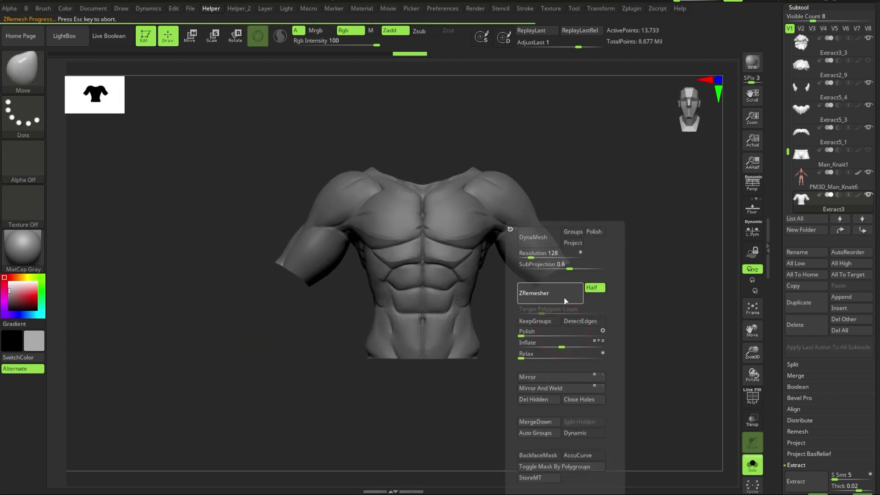
key("shift+f")
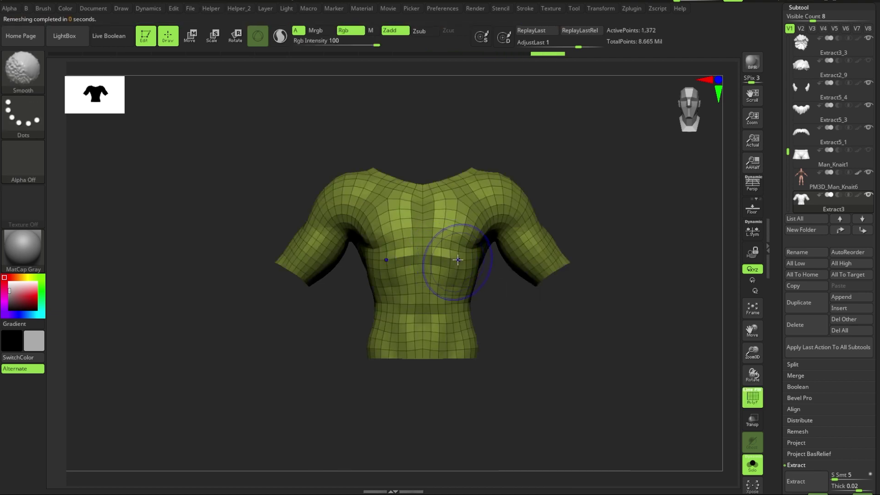
Step: Build up and smooth the shirt's chest with ClayBuildup and Smooth brushes
key("b")
key("c")
key("b")
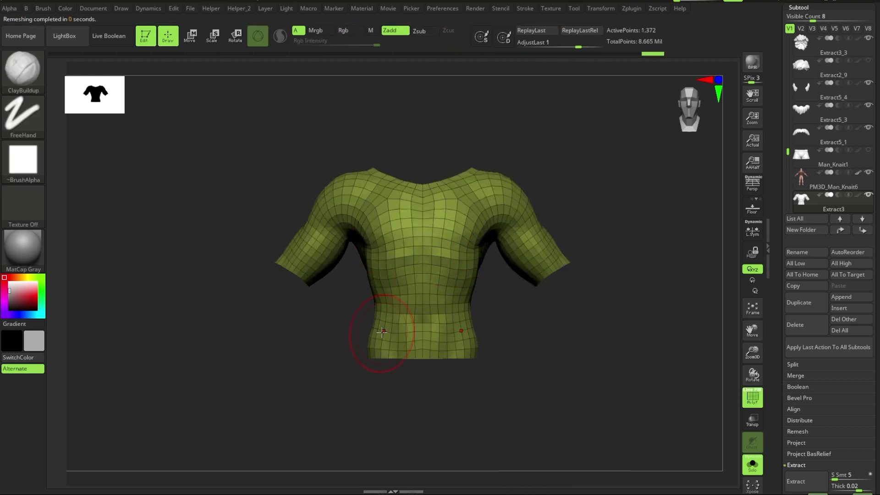
right_click_drag(411, 254, 474, 220)
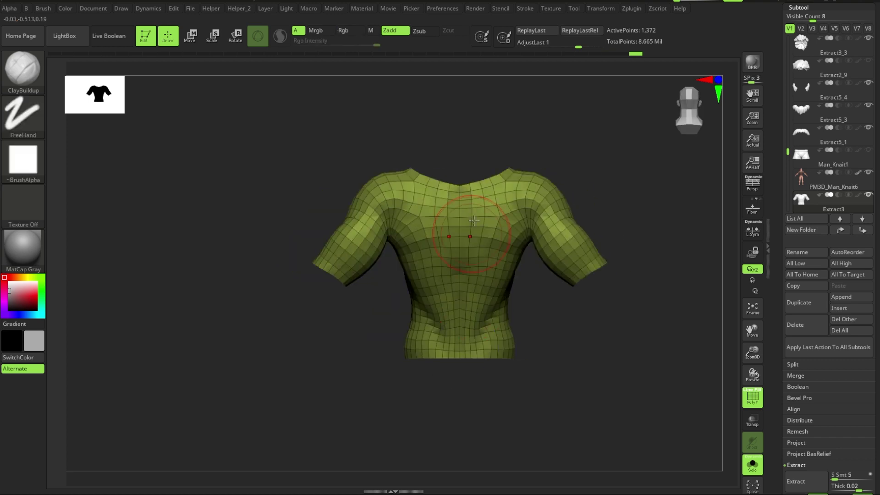
right_click_drag(416, 308, 402, 301)
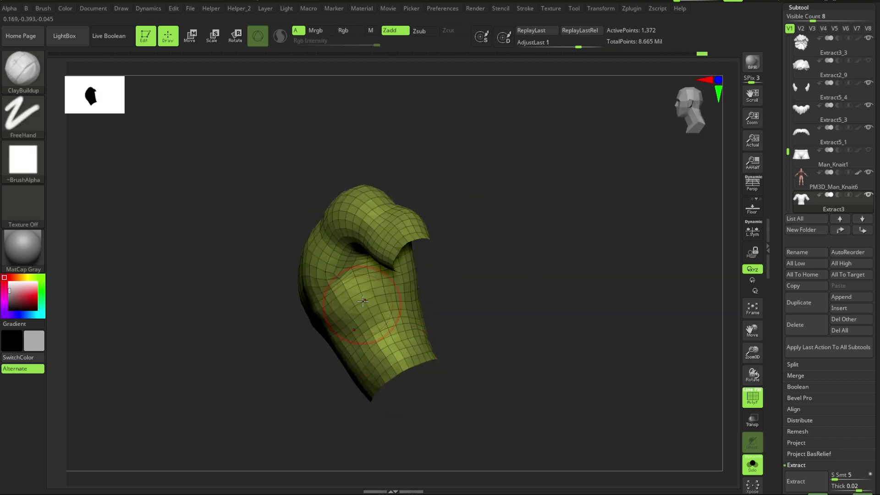
right_click_drag(457, 358, 419, 292, "shift")
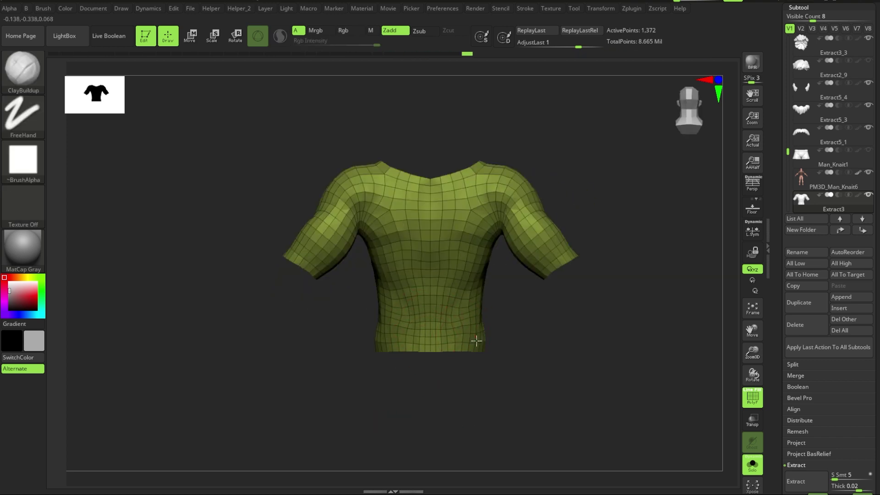
right_click_drag(477, 341, 457, 302)
right_click_drag(619, 226, 401, 247, "shift")
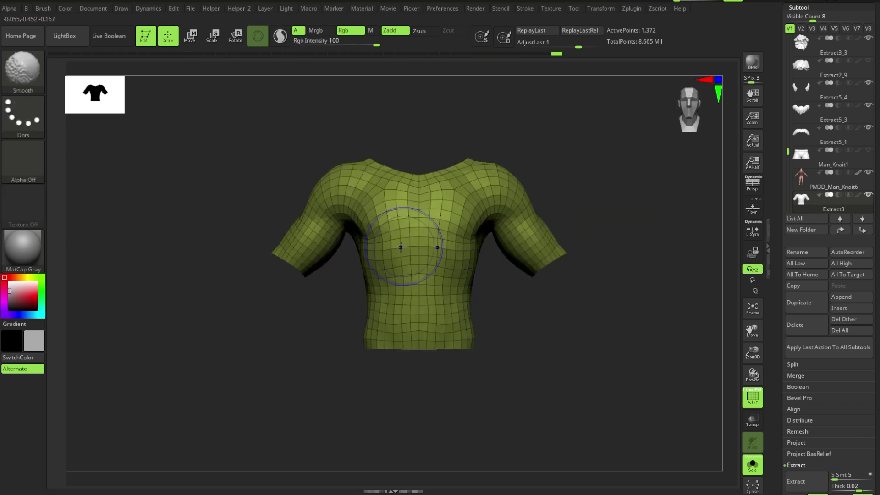
right_click_drag(374, 318, 351, 264)
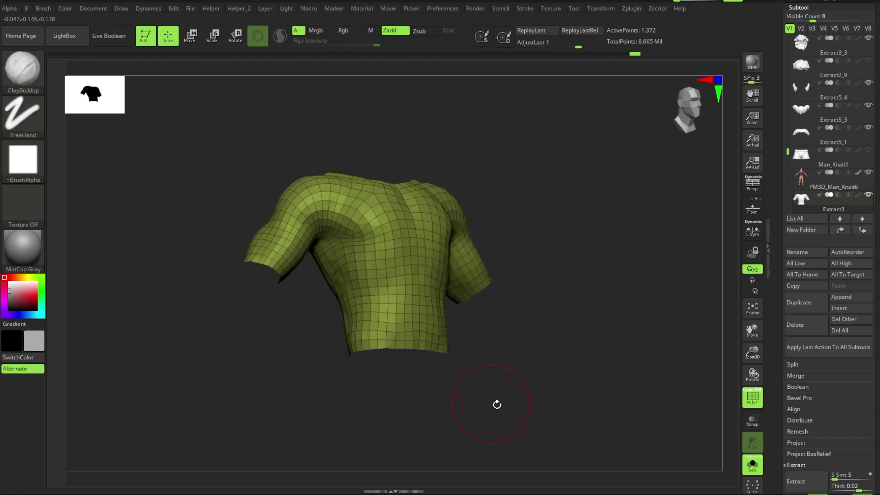
Step: Turn Solo off, refine the shirt with the Move brush, and hide the wireframe
key("b")
key("m")
key("v")
mouse_move(575, 278)
right_mouse_down()
mouse_move(583, 287)
mouse_move(318, 302)
mouse_move(426, 261)
right_mouse_up()
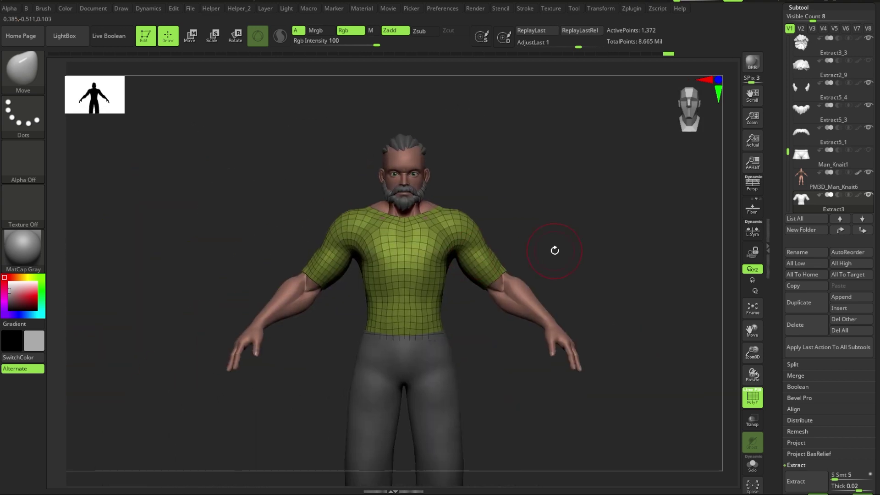
key("shift+f")
key("shift+f")
right_click_drag(476, 236, 520, 266)
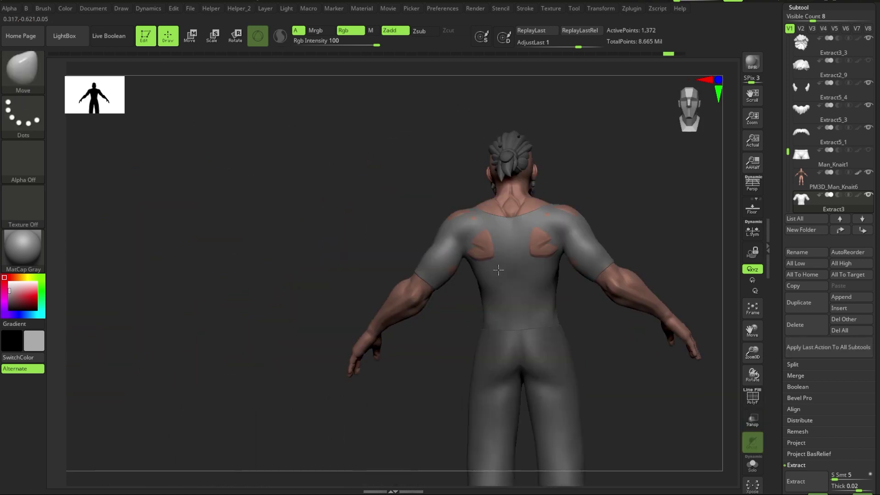
mouse_move(399, 384)
right_mouse_down()
mouse_move(528, 355)
mouse_move(531, 330)
mouse_move(548, 344)
mouse_move(468, 354)
mouse_move(556, 336)
mouse_move(523, 357)
mouse_move(551, 294)
right_mouse_up()
Step: Append a cylinder ring as a new subtool for the belt
left_click(564, 290, "alt")
left_click(841, 297)
left_click(798, 316)
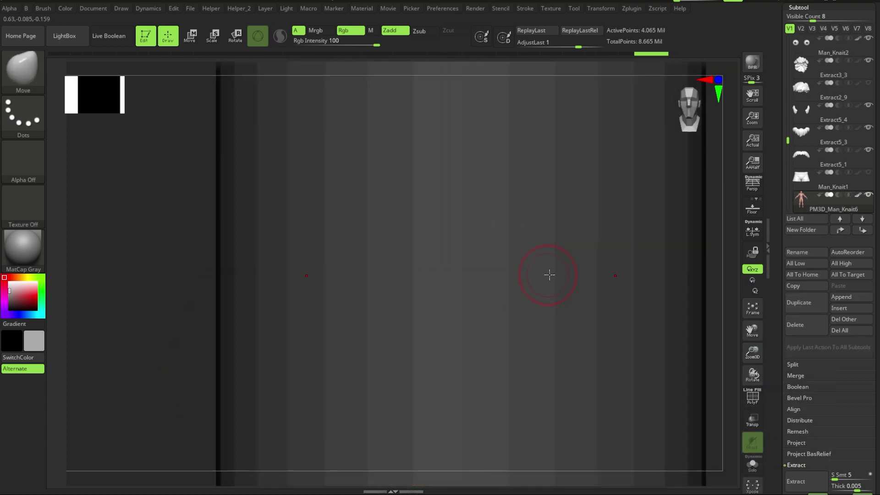
key("w")
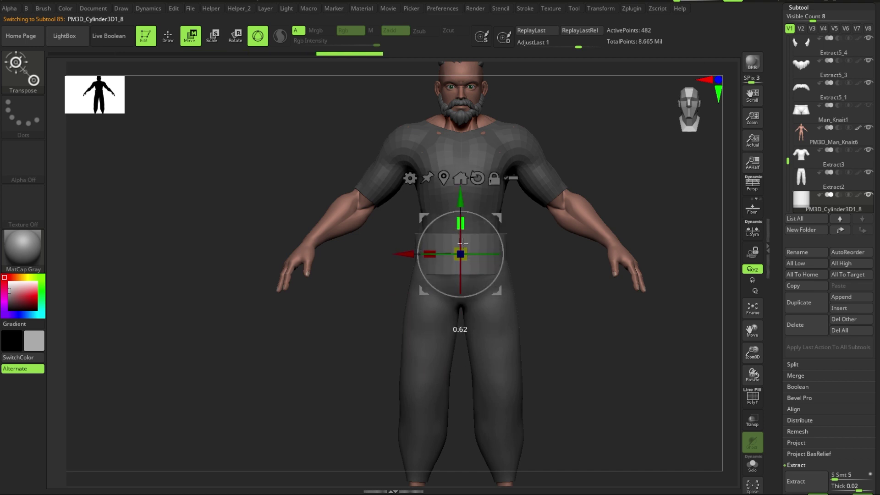
Step: Move and scale the cylinder down to the waist with Transpose
right_click_drag(568, 291, 464, 200, "ctrl")
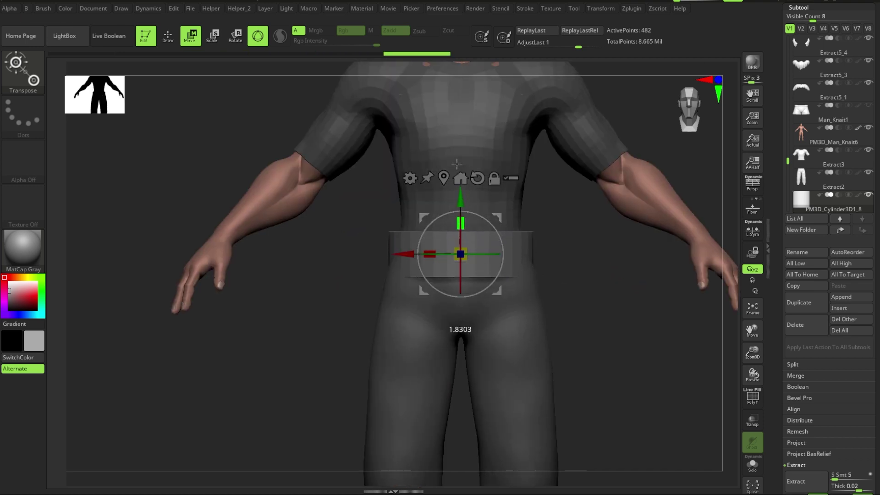
mouse_move(457, 163)
right_mouse_down()
mouse_move(570, 348)
mouse_move(523, 253)
right_mouse_up()
mouse_move(396, 251)
right_mouse_down()
mouse_move(599, 314)
mouse_move(535, 238)
mouse_move(594, 318)
mouse_move(463, 239)
right_mouse_up()
key("q")
key("w")
key("q")
key("w")
mouse_move(441, 282)
right_mouse_down()
mouse_move(593, 289)
mouse_move(422, 252)
right_mouse_up()
Step: Fine-tune the band's fit around the waist and turn PolyF back on
key("q")
right_click_drag(668, 207, 503, 246)
key("w")
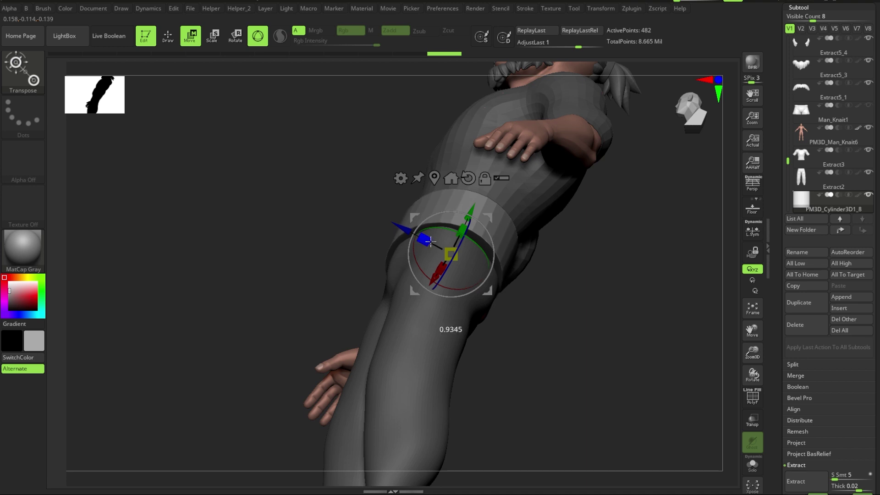
key("q")
mouse_move(430, 242)
right_mouse_down()
mouse_move(580, 329)
mouse_move(672, 275)
mouse_move(617, 326)
mouse_move(554, 274)
mouse_move(350, 261)
right_mouse_up()
key("shift+f")
key("w")
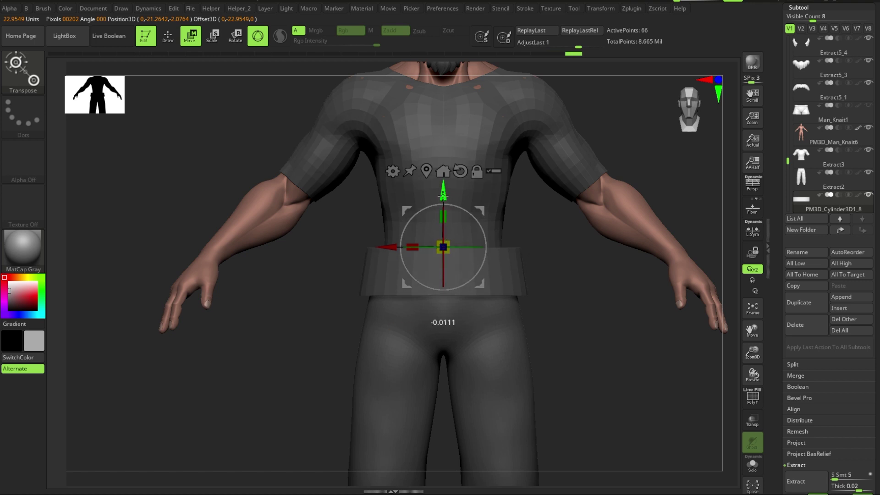
key("q")
key("shift+f")
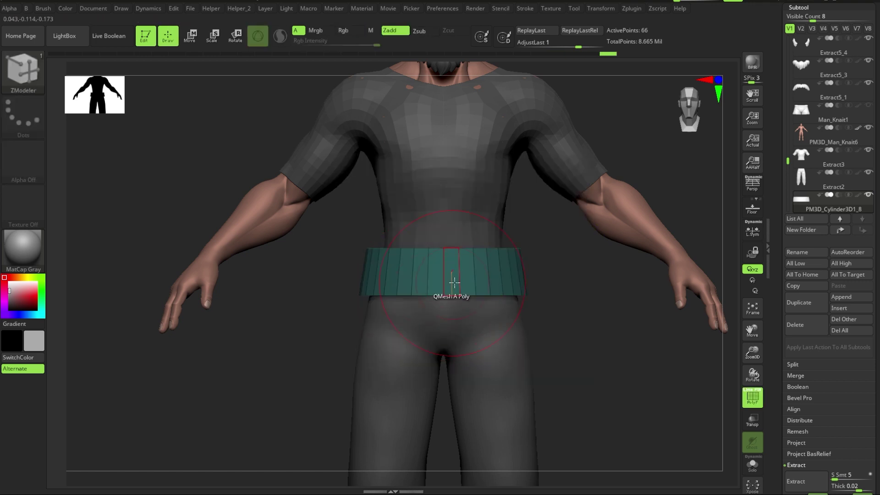
Step: Mask the belt and pull in its side edges with the Move brush
key("ctrl")
key("w")
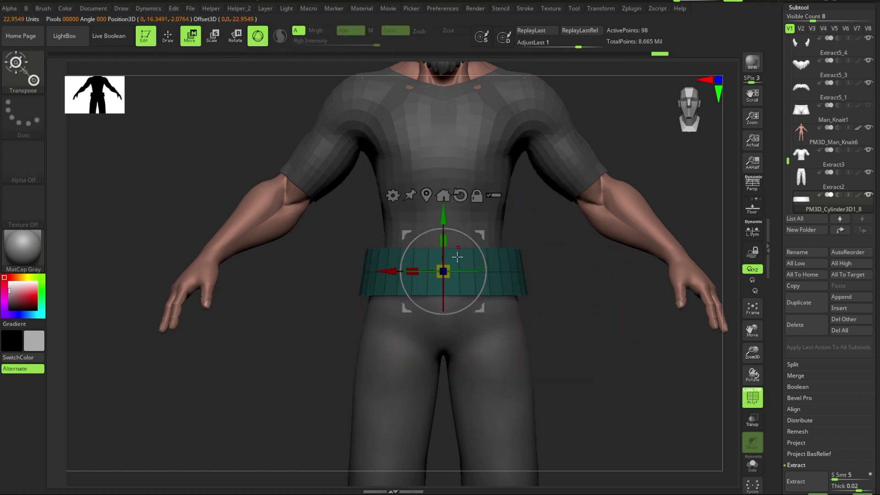
left_click_drag(566, 358, 573, 304)
key("q")
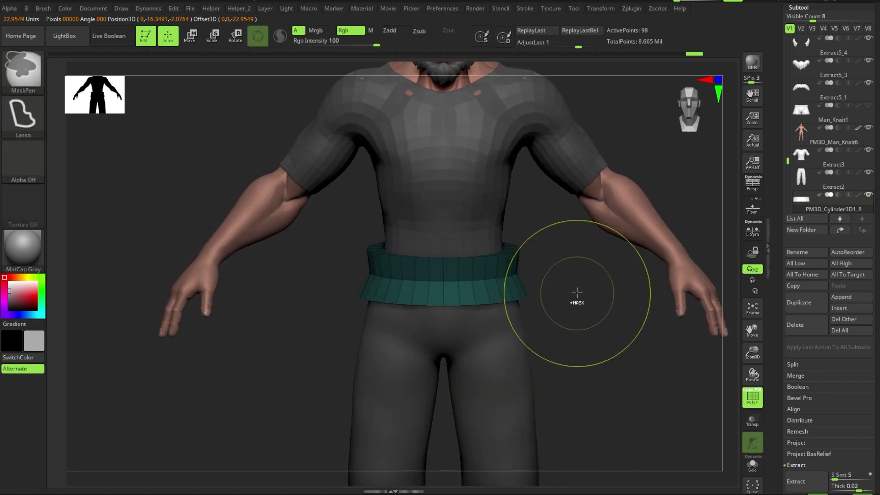
left_click_drag(520, 256, 476, 257)
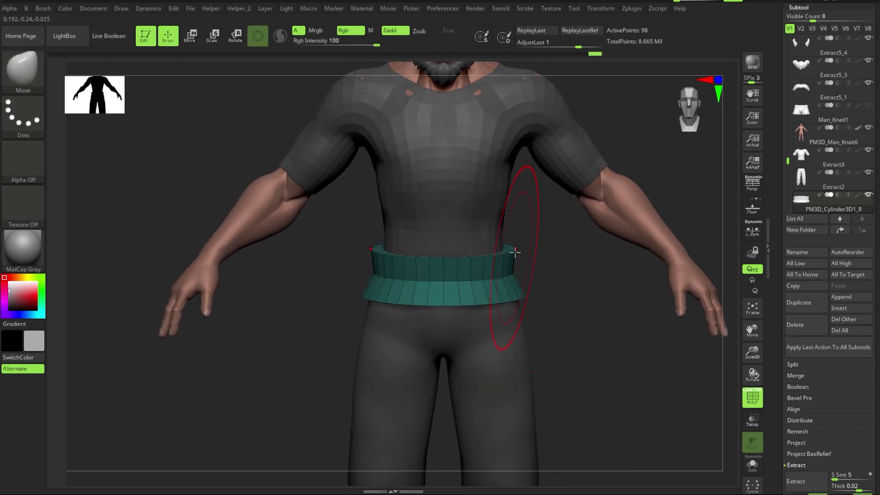
left_click_drag(534, 279, 498, 266)
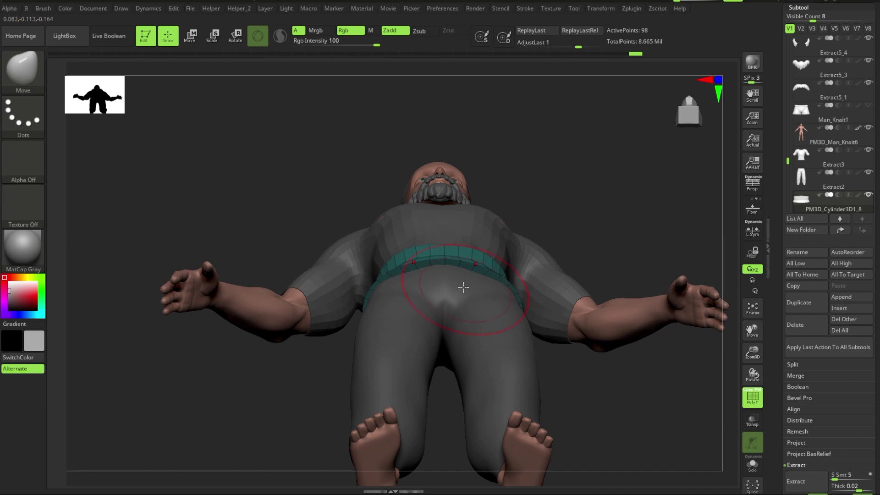
mouse_move(419, 282)
left_mouse_down()
mouse_move(527, 281)
mouse_move(479, 213)
mouse_move(472, 252)
left_mouse_up()
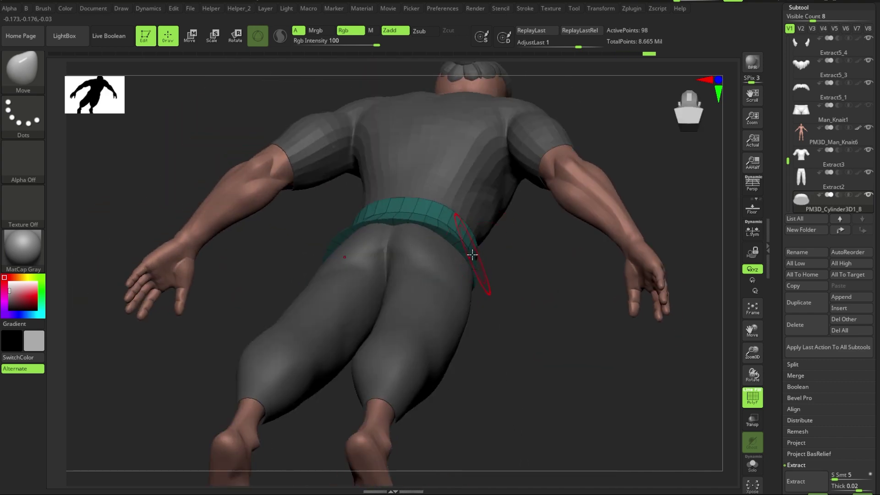
mouse_move(526, 272)
left_mouse_down()
mouse_move(543, 285)
mouse_move(415, 179)
mouse_move(629, 246)
mouse_move(467, 237)
left_mouse_up()
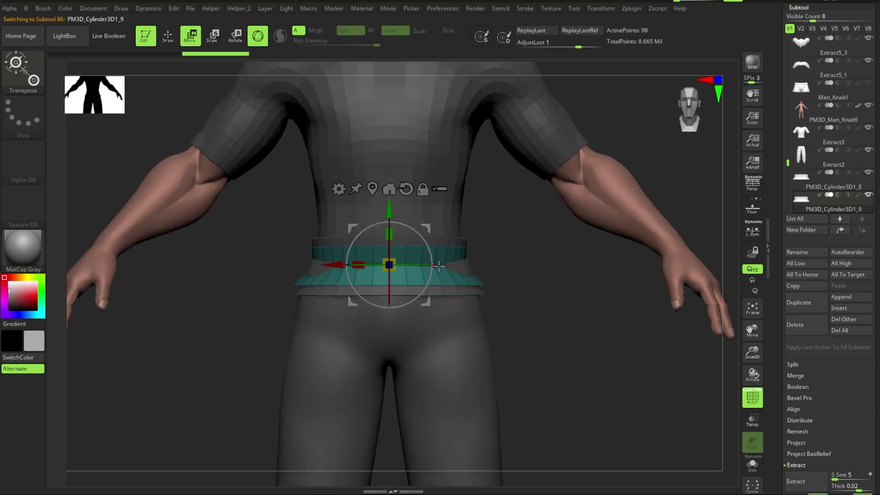
Step: Scale the duplicate band into a flared lower layer, then select the body mesh
mouse_move(390, 235)
left_mouse_down()
mouse_move(394, 248)
mouse_move(416, 249)
left_mouse_up()
left_click(413, 179)
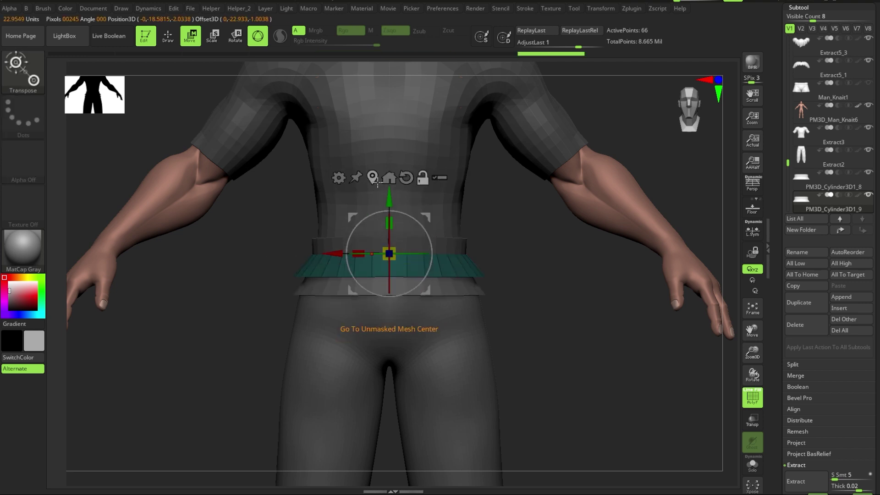
left_click(378, 182)
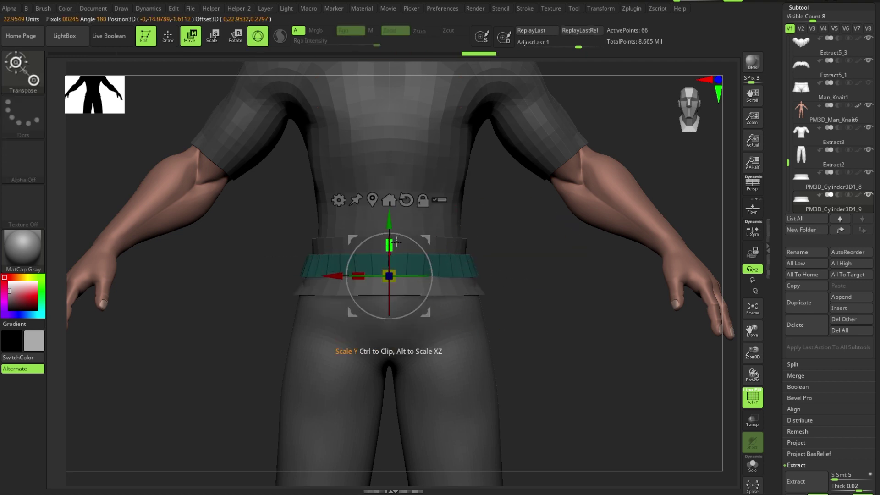
mouse_move(527, 298)
left_mouse_down()
mouse_move(507, 348)
mouse_move(555, 332)
mouse_move(464, 256)
left_mouse_up()
key("q")
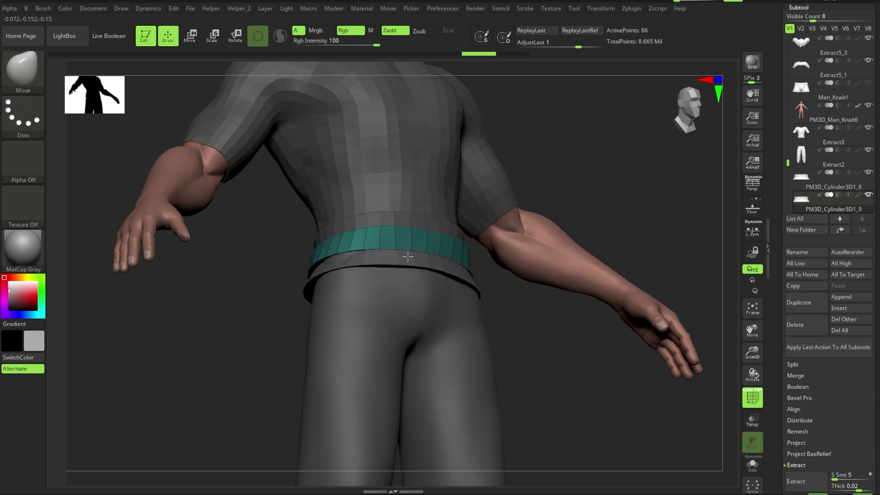
mouse_move(532, 393)
left_mouse_down("shift")
mouse_move(400, 225)
mouse_move(456, 256)
mouse_move(541, 207)
mouse_move(499, 244)
left_mouse_up("shift")
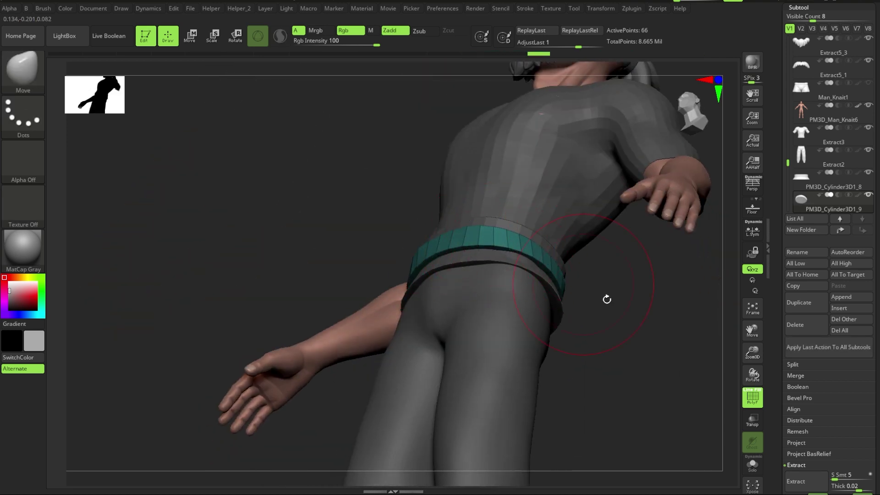
mouse_move(607, 300)
left_mouse_down()
mouse_move(678, 436)
mouse_move(601, 365)
left_mouse_up()
mouse_move(448, 268)
left_mouse_down()
mouse_move(639, 376)
mouse_move(505, 367)
mouse_move(527, 387)
mouse_move(530, 341)
mouse_move(580, 354)
mouse_move(551, 311)
left_mouse_up()
key("f")
left_click(551, 311, "alt")
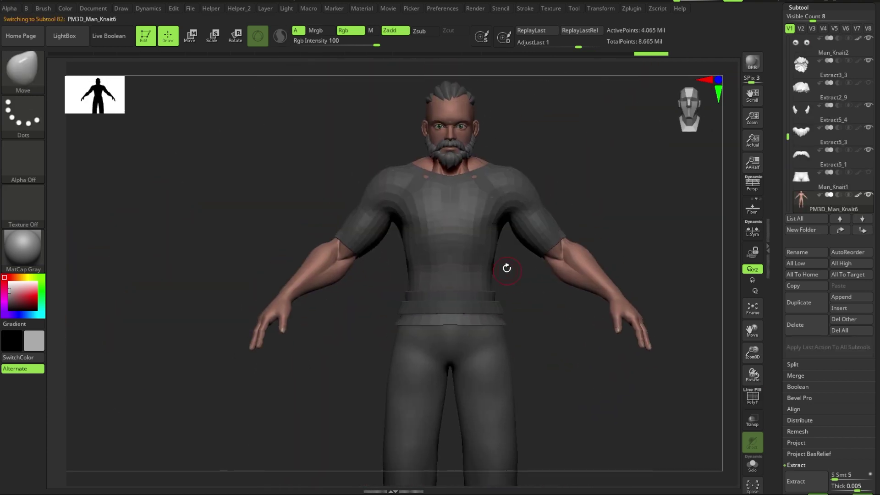
Step: Solo the body, mask it fully, and hide the shirt to expose the torso
key("ctrl+shift+s")
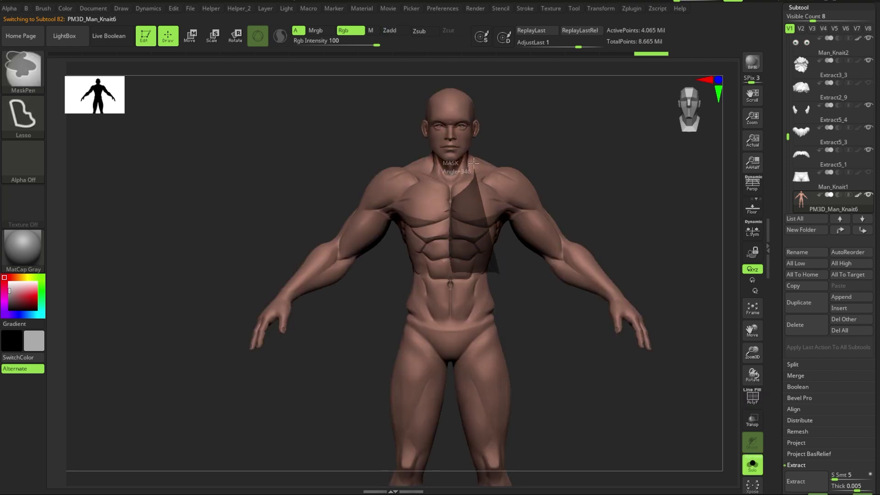
left_click_drag(521, 246, 537, 269, "alt")
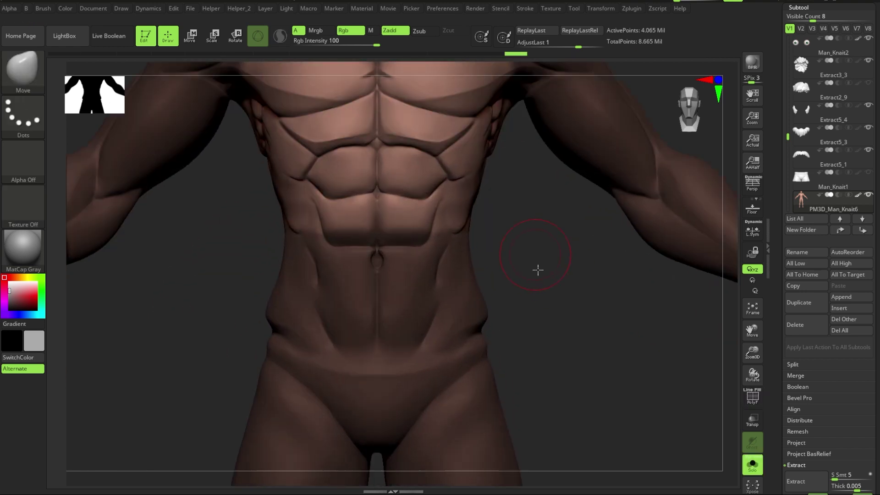
key("ctrl+a")
key("shift+f")
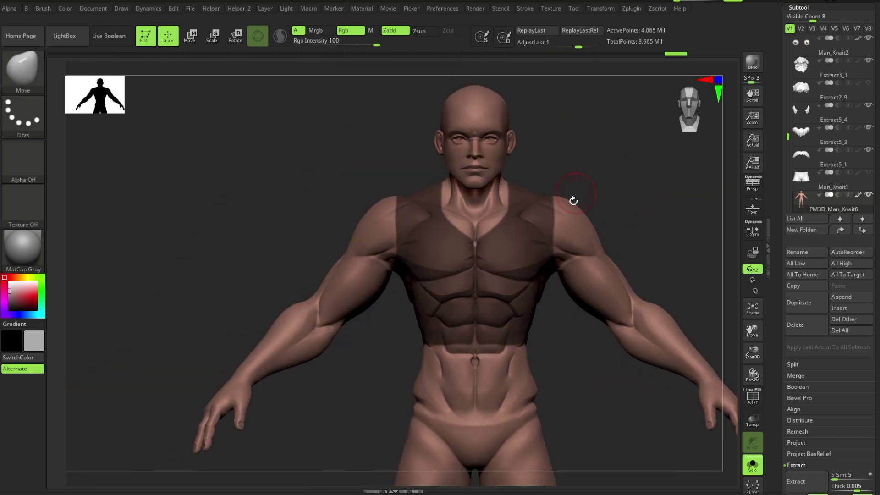
scroll(816, 136, "down", 4)
left_click(869, 127)
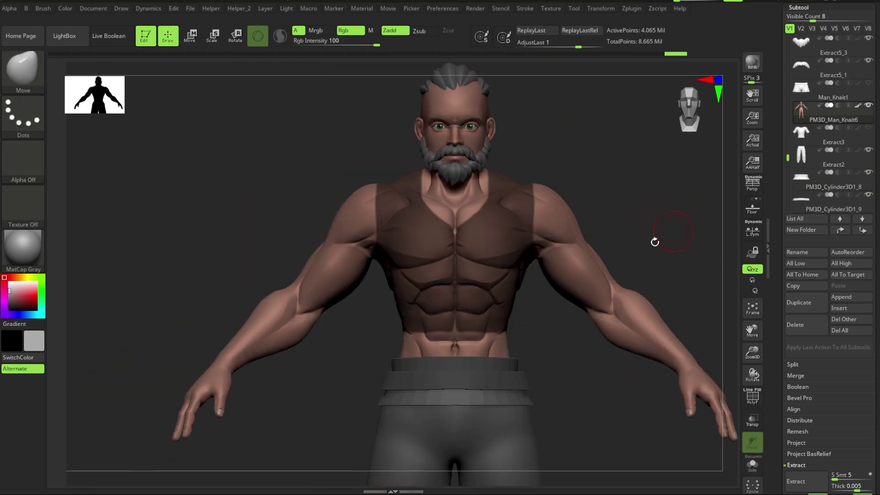
Step: Paint vertical vest strips down the chest with MaskPen
mouse_move(655, 239)
left_mouse_down()
mouse_move(485, 358)
mouse_move(568, 195)
left_mouse_up()
scroll(576, 202, "up", 3)
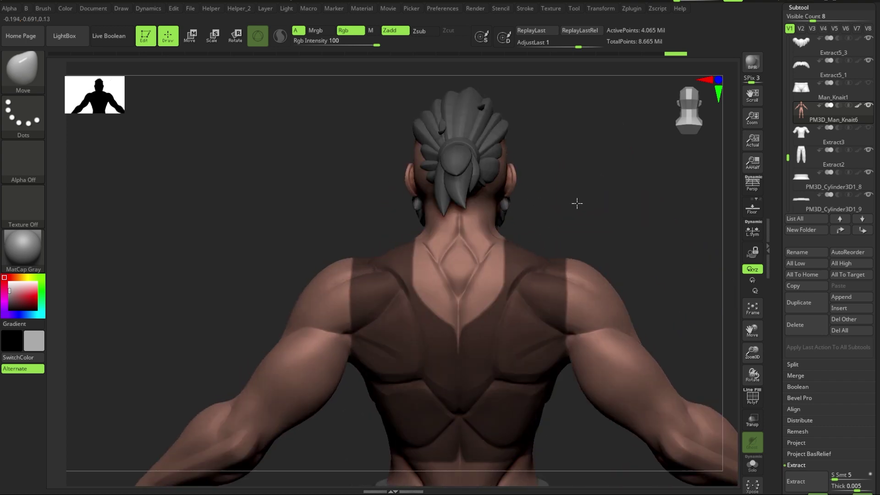
scroll(475, 203, "up", 2)
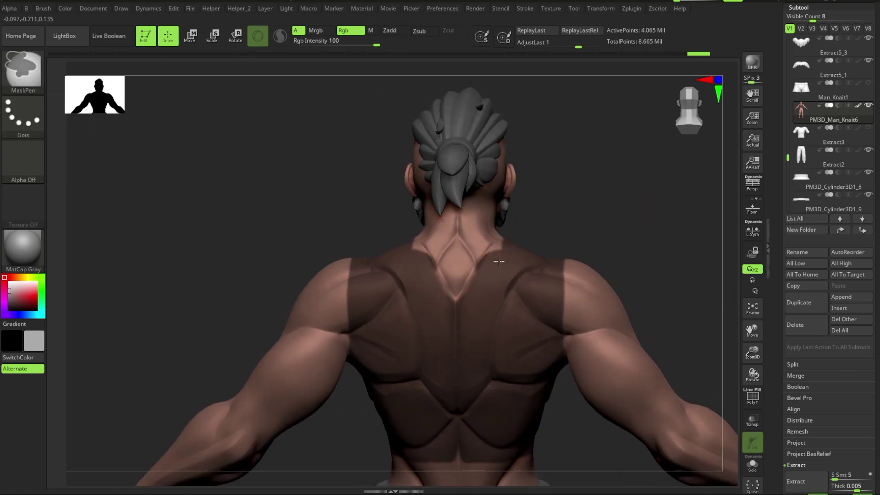
left_click_drag(556, 226, 621, 204)
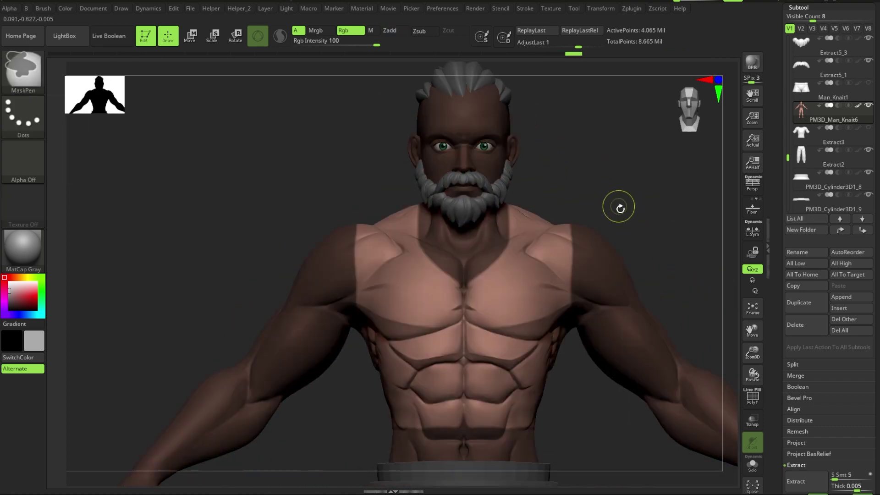
left_click_drag(493, 182, 456, 276, "ctrl")
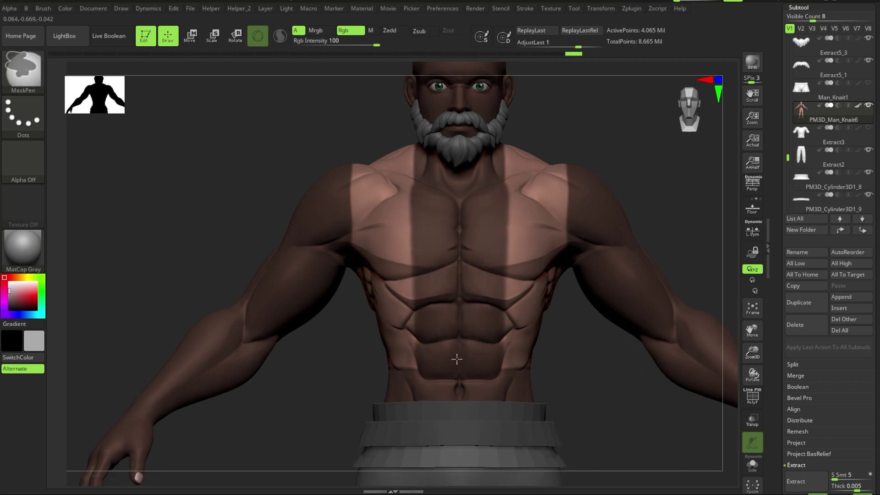
left_click_drag(613, 197, 568, 342)
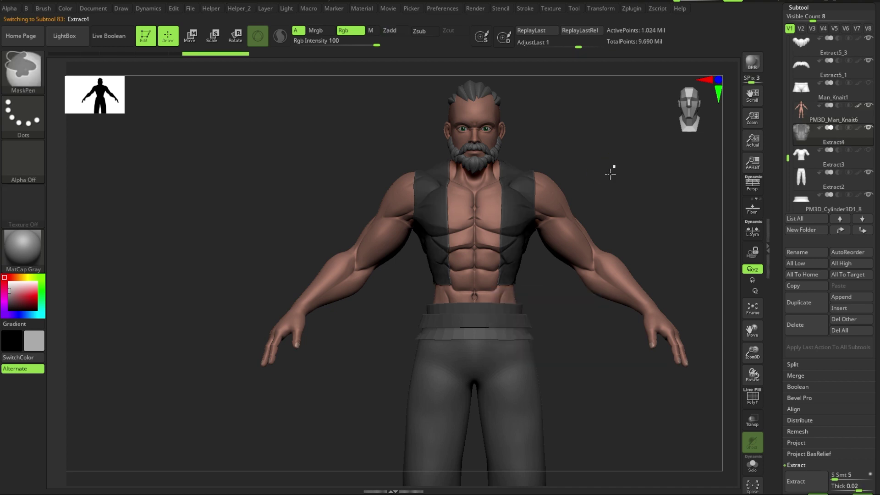
Step: Hide the vest's centre strip to open the front, showing the remeshed wireframe
key("ctrl+shift")
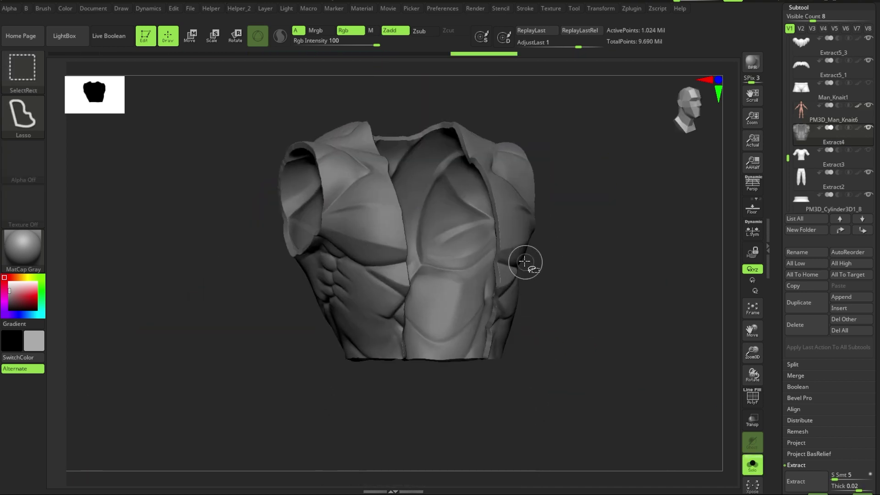
left_click_drag(525, 262, 537, 288, "ctrl+shift")
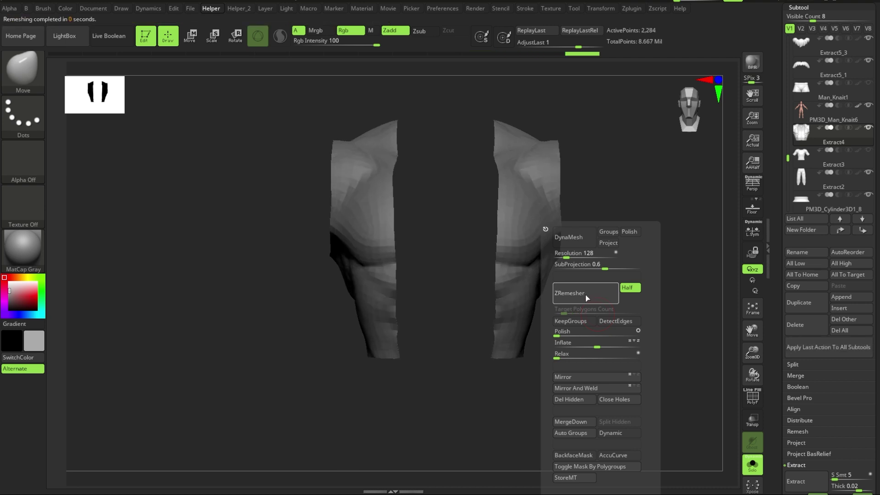
key("shift+f")
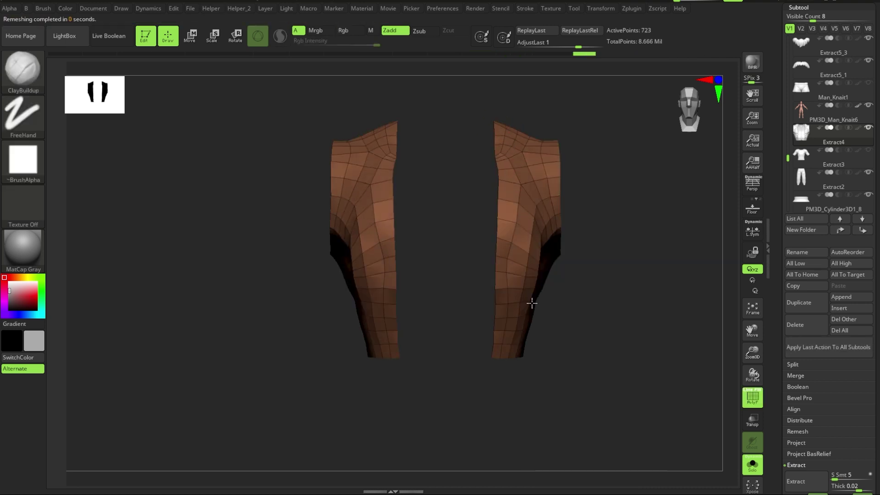
left_click_drag(531, 301, 560, 261)
mouse_move(560, 347)
left_mouse_down()
mouse_move(589, 325)
mouse_move(435, 373)
mouse_move(531, 419)
mouse_move(577, 417)
mouse_move(561, 397)
left_mouse_up()
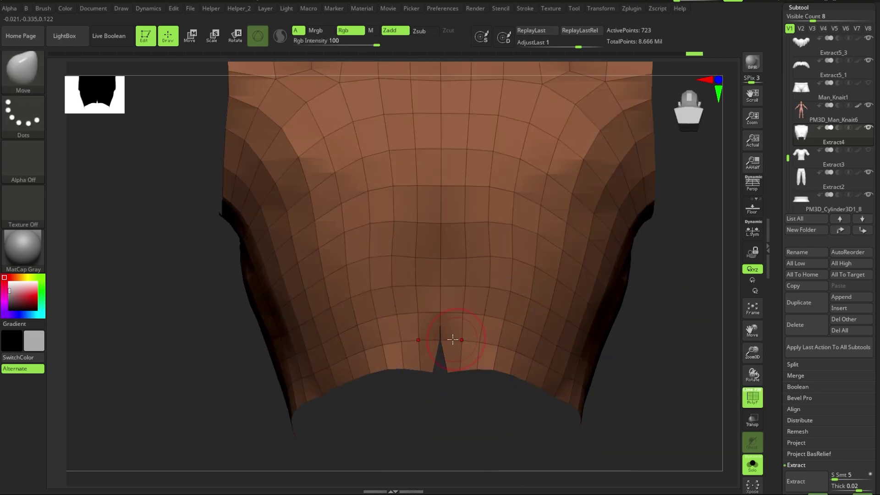
mouse_move(453, 340)
left_mouse_down()
mouse_move(478, 385)
mouse_move(453, 241)
mouse_move(472, 212)
mouse_move(490, 333)
mouse_move(480, 245)
left_mouse_up()
Step: Stitch the lower-back notch's two points closed with ZModeler Point > Stitch
key("b")
key("z")
key("m")
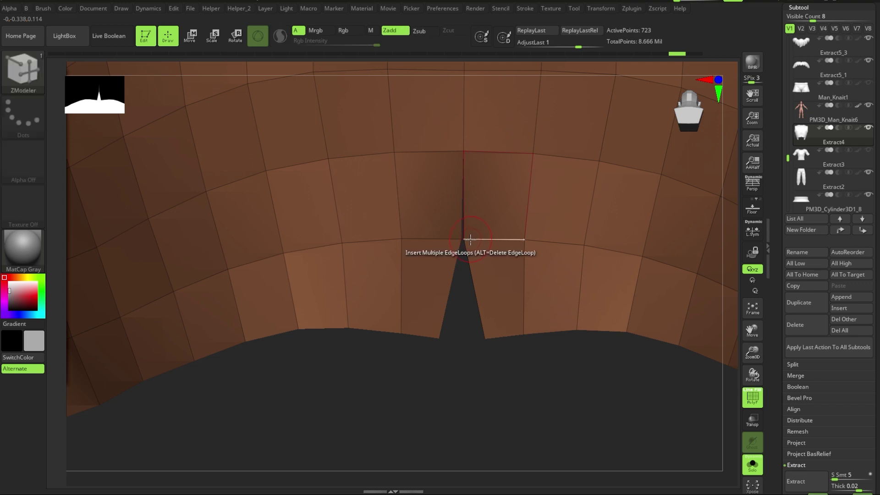
key("space")
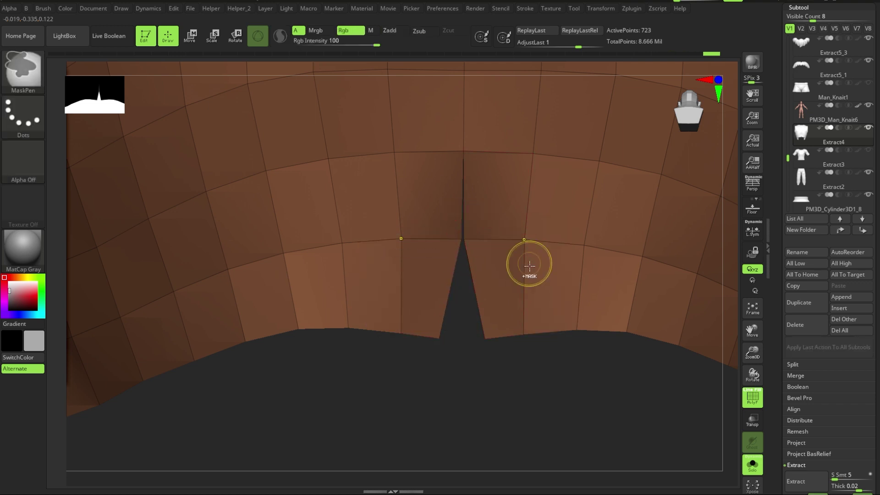
key("space")
left_click(510, 270)
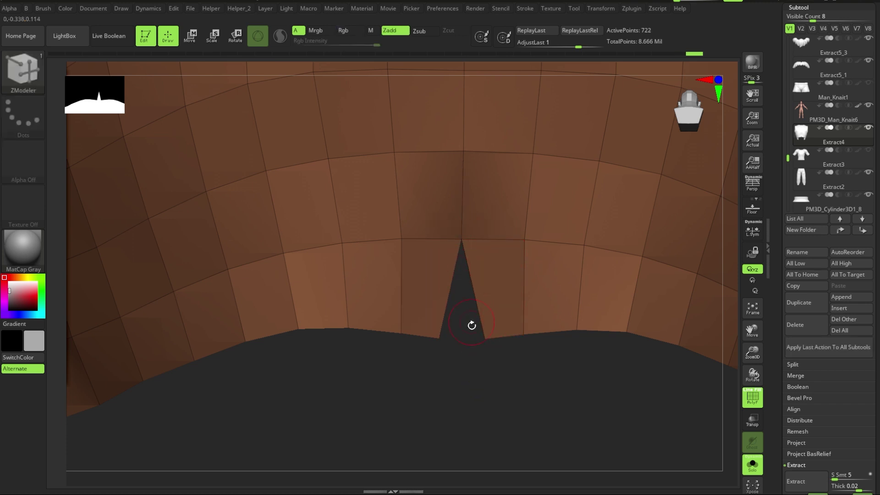
left_click(445, 338)
key("space")
Step: Mirror and weld the vest across its centre with Helper > Mirror And Weld
key("f")
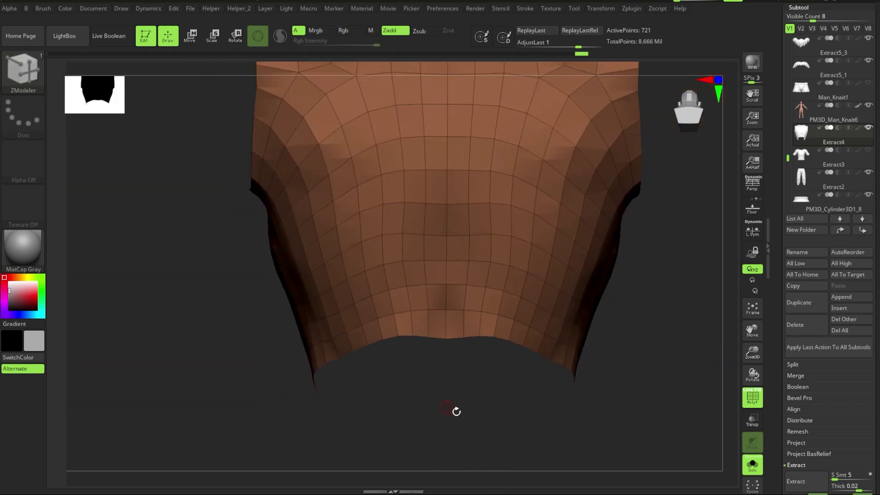
key("b")
key("c")
key("b")
key("space")
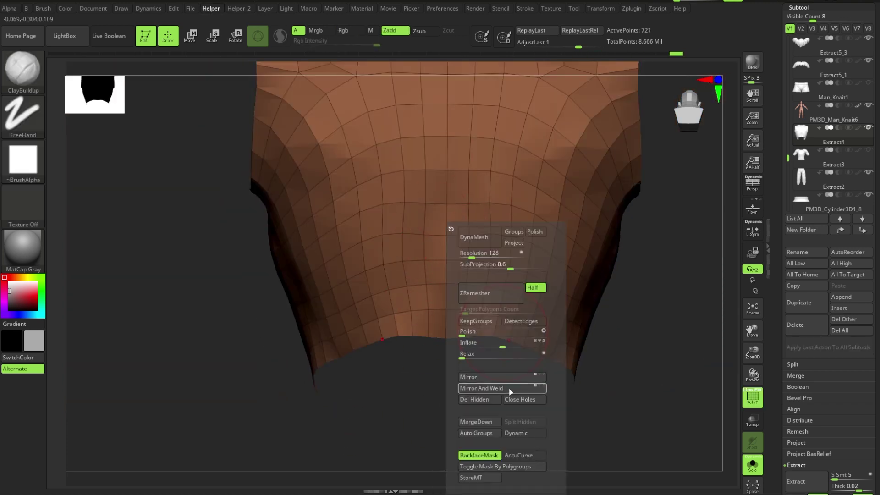
mouse_move(459, 348)
left_mouse_down()
mouse_move(476, 389)
mouse_move(460, 391)
mouse_move(459, 308)
mouse_move(452, 472)
mouse_move(453, 334)
mouse_move(486, 357)
mouse_move(448, 289)
left_mouse_up()
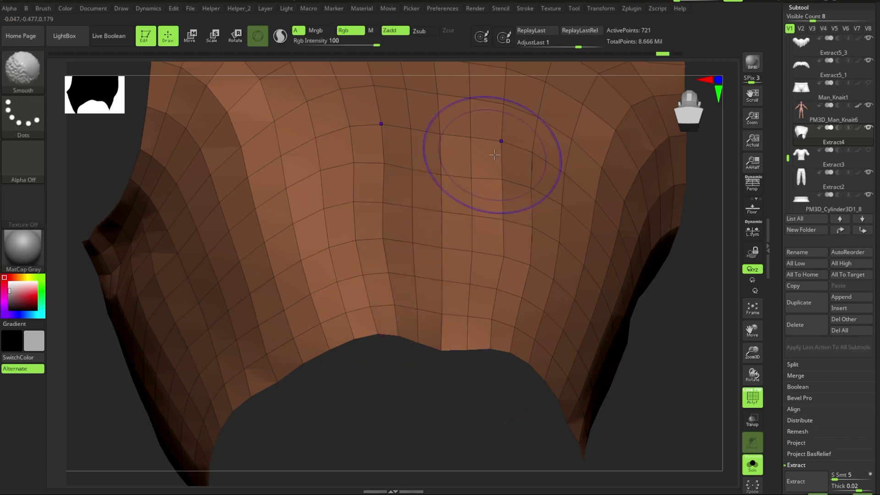
key("space")
key("space")
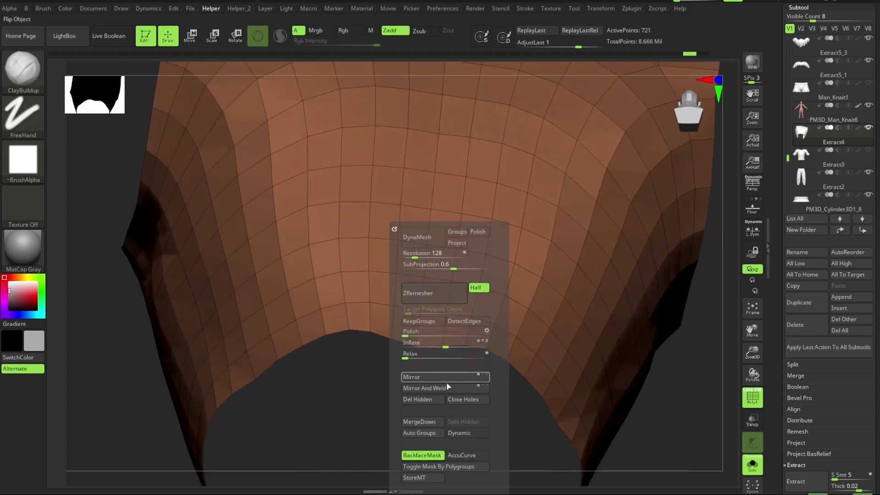
left_click(452, 388)
key("f")
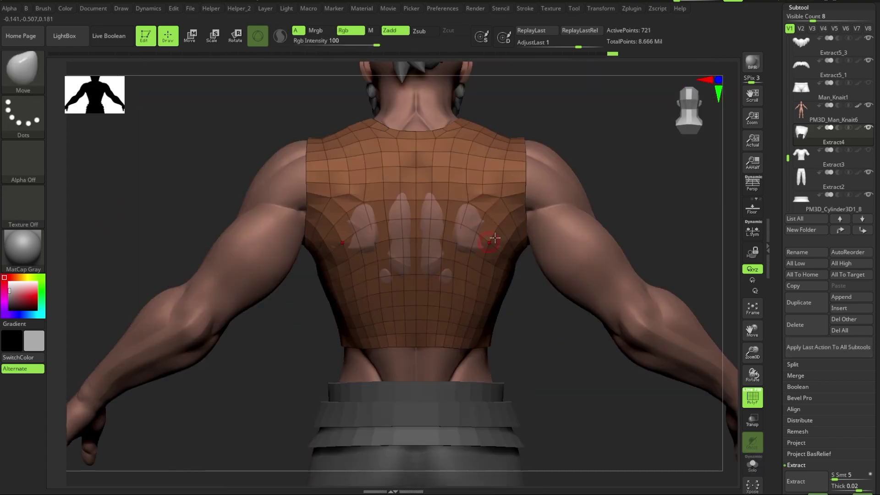
Step: ZRemesh the vest into an even quad grid
key("f")
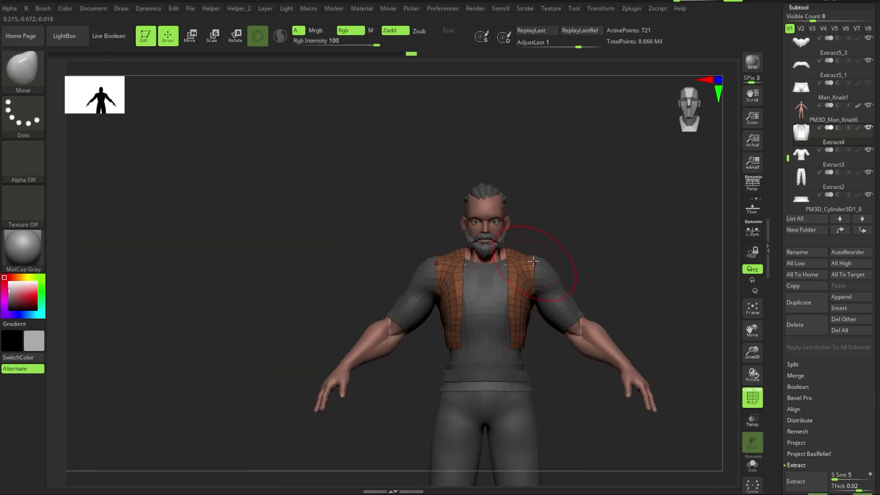
scroll(534, 261, "up", 3)
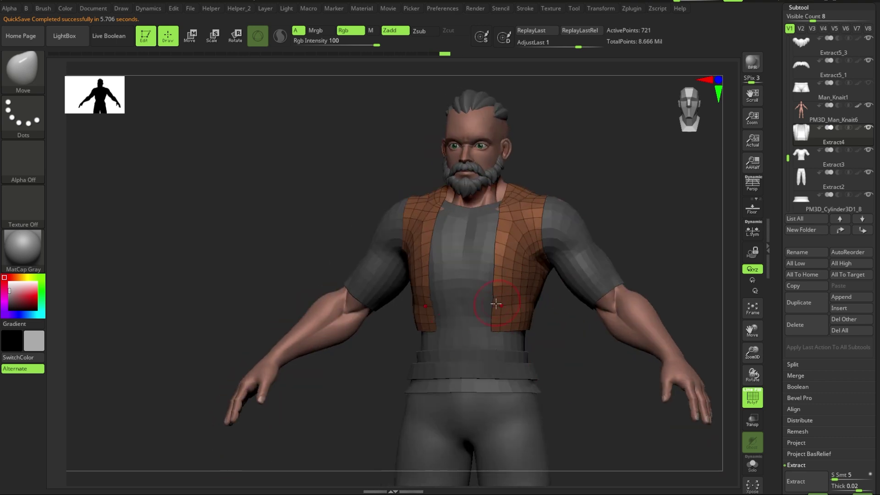
mouse_move(496, 232)
right_mouse_down()
mouse_move(579, 187)
mouse_move(496, 241)
right_mouse_up()
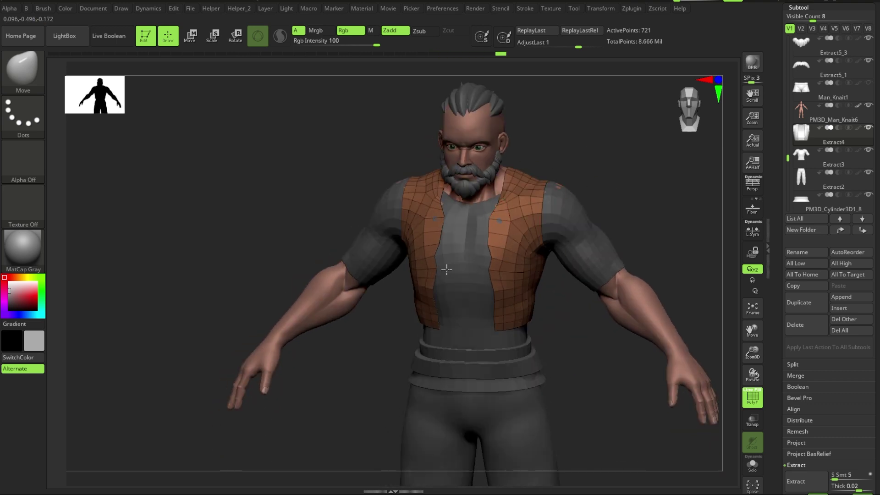
right_click_drag(558, 354, 502, 303)
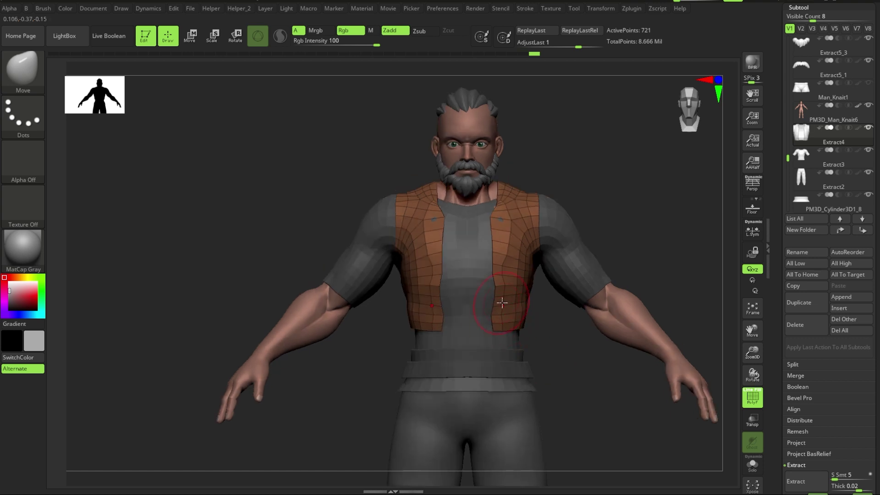
key("b")
key("c")
Step: Refine the vest's fit over the back and sides with Move-brush tweaks
key("b")
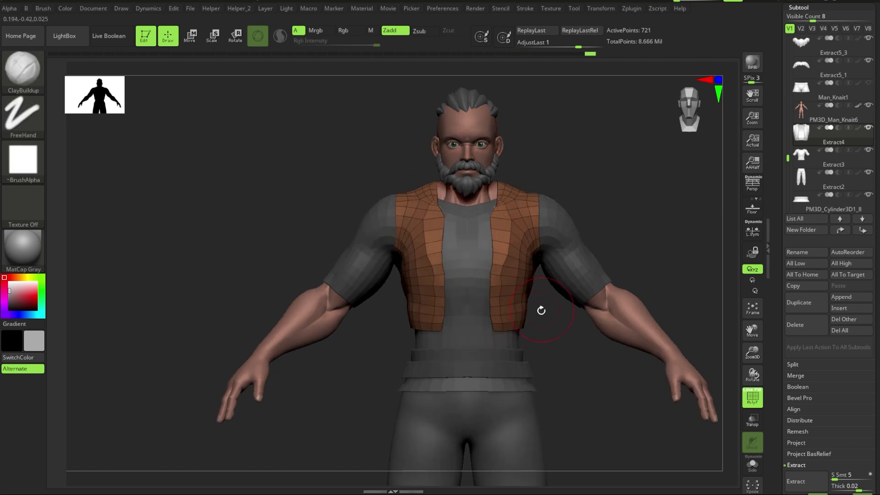
key("space")
left_click(541, 293)
right_click_drag(541, 386, 623, 362)
key("b")
key("m")
key("v")
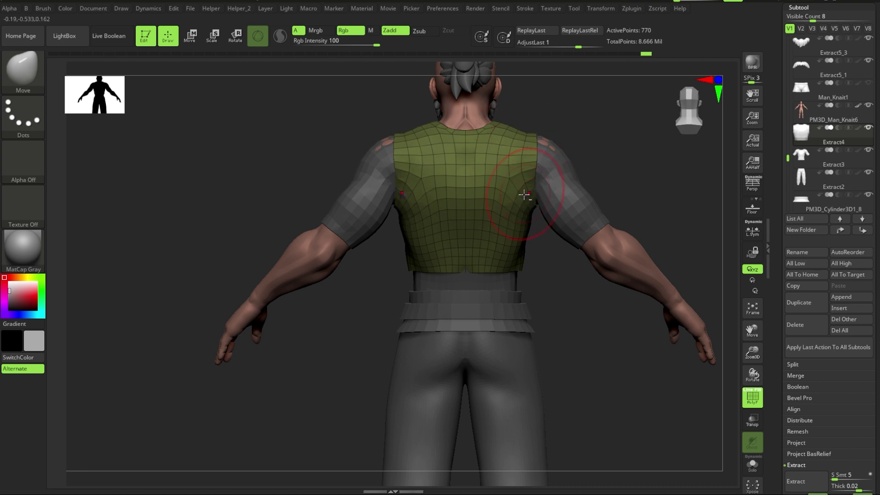
mouse_move(542, 155)
right_mouse_down()
mouse_move(503, 173)
mouse_move(607, 204)
mouse_move(620, 165)
mouse_move(626, 226)
mouse_move(526, 344)
mouse_move(554, 255)
mouse_move(511, 241)
right_mouse_up()
mouse_move(498, 206)
right_mouse_down()
mouse_move(528, 266)
mouse_move(404, 353)
right_mouse_up()
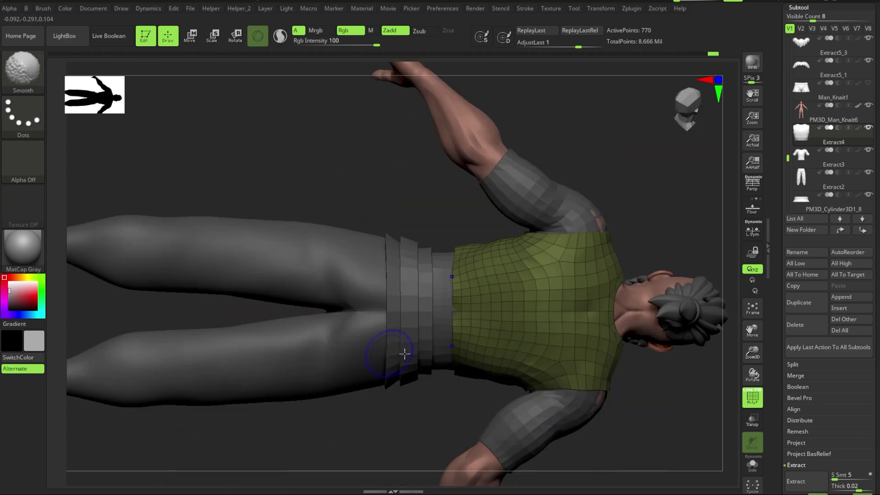
mouse_move(460, 304)
right_mouse_down()
mouse_move(582, 444)
mouse_move(412, 253)
right_mouse_up()
key("b")
key("c")
Step: Select the shirt subtool Extract3 for editing
key("b")
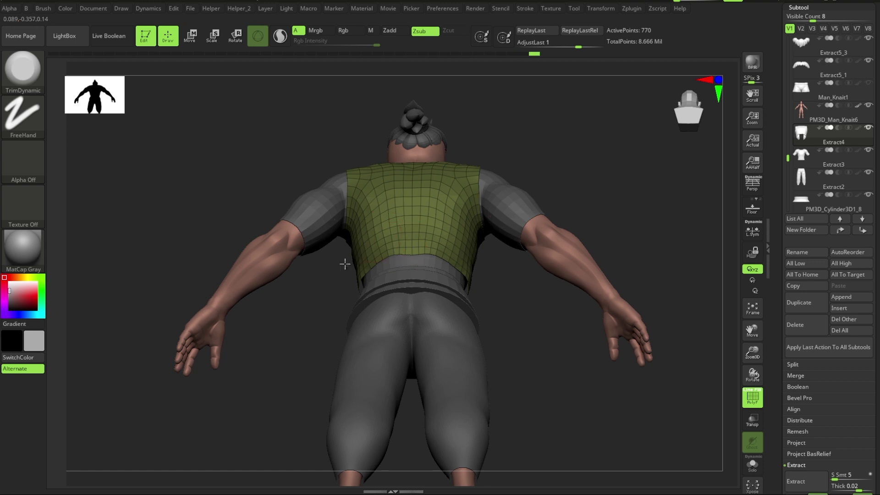
mouse_move(510, 315)
right_mouse_down()
mouse_move(394, 165)
mouse_move(293, 220)
mouse_move(350, 242)
mouse_move(439, 377)
mouse_move(442, 362)
right_mouse_up()
key("b")
key("m")
key("v")
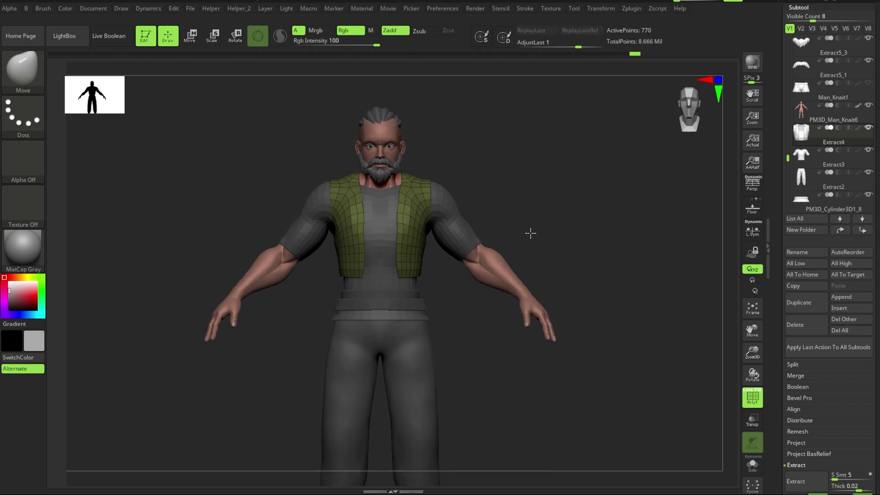
left_click(537, 215, "alt")
mouse_move(538, 211)
right_mouse_down()
mouse_move(619, 197)
mouse_move(543, 201)
mouse_move(450, 338)
mouse_move(458, 286)
right_mouse_up()
Step: Duplicate the shirt and isolate its sleeve-end bands with ZModeler Polygroup Polyloop
key("b")
key("z")
key("m")
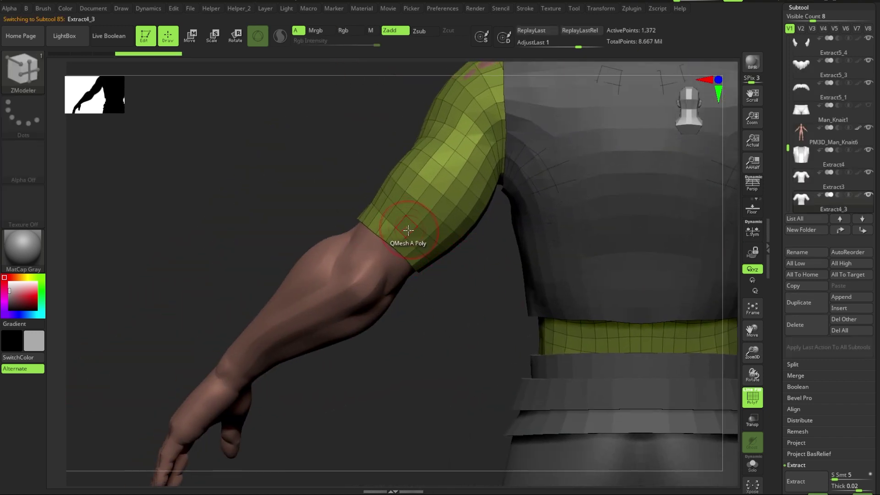
key("space")
left_click(475, 274)
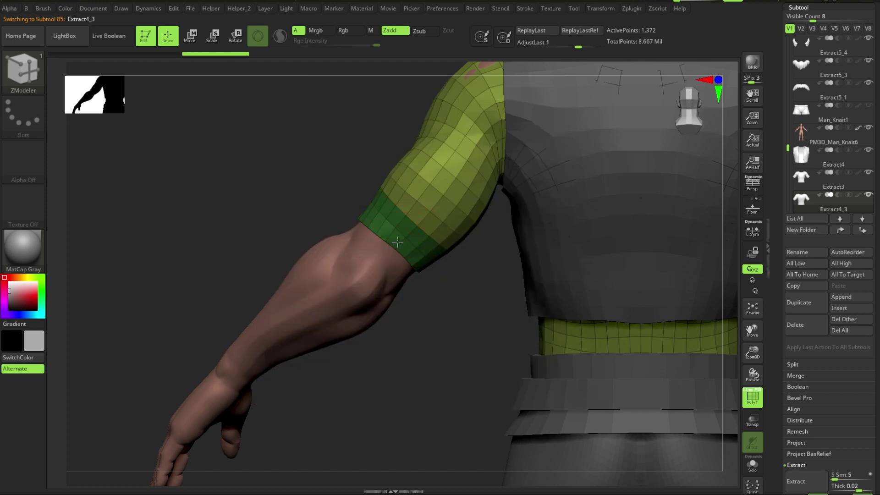
left_click(403, 232, "ctrl+shift")
Step: Extrude the sleeve-end bands and regroup each cuff as a single polygroup
key("f")
right_click(398, 317)
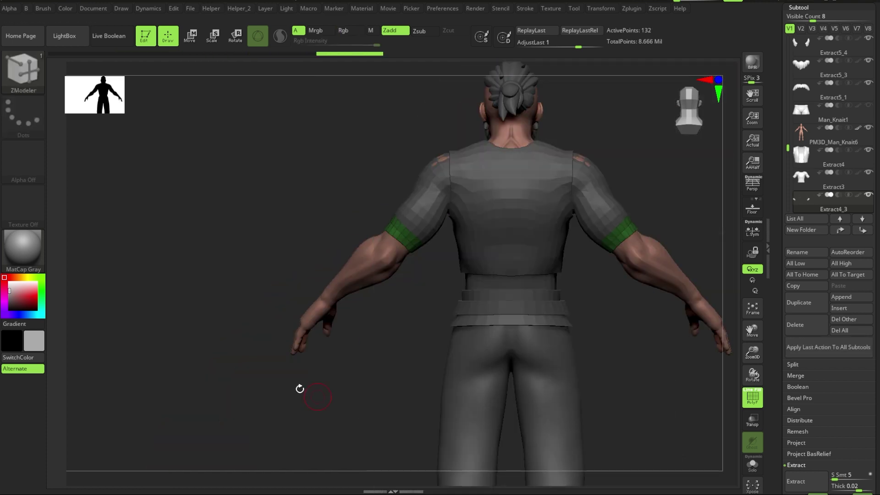
key("space")
left_click(403, 157)
key("ctrl")
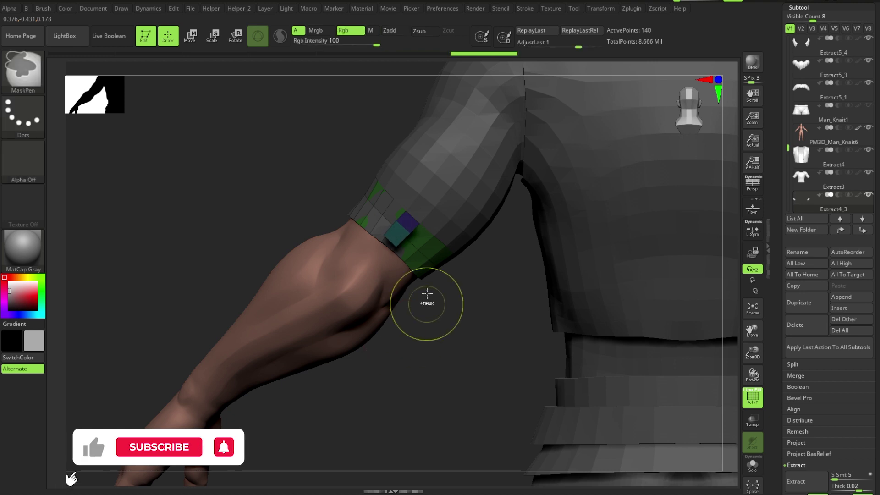
key("space")
left_click(459, 240)
left_click(410, 235)
left_click_drag(413, 315, 428, 401)
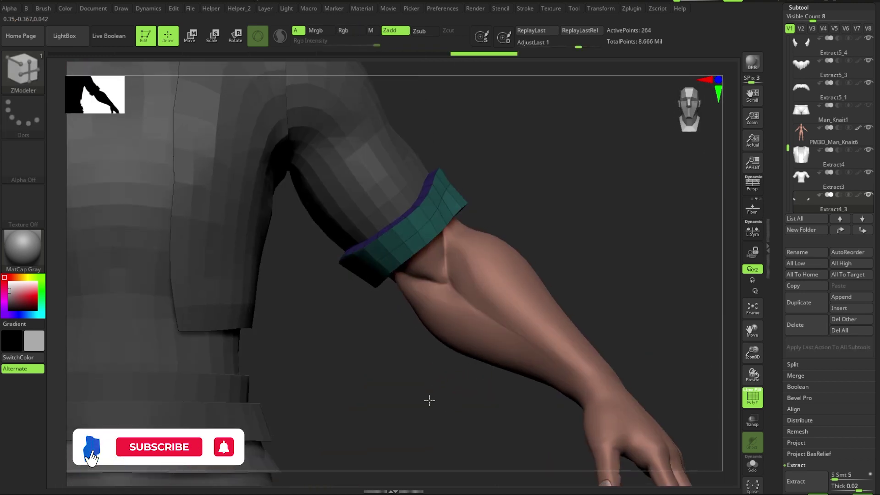
Step: Select the vest and display its polygroup wireframe
key("f")
key("b")
key("m")
key("v")
key("shift+f")
mouse_move(553, 190)
left_mouse_down()
mouse_move(504, 211)
mouse_move(533, 350)
mouse_move(468, 281)
left_mouse_up()
left_click(468, 281, "alt")
key("shift+f")
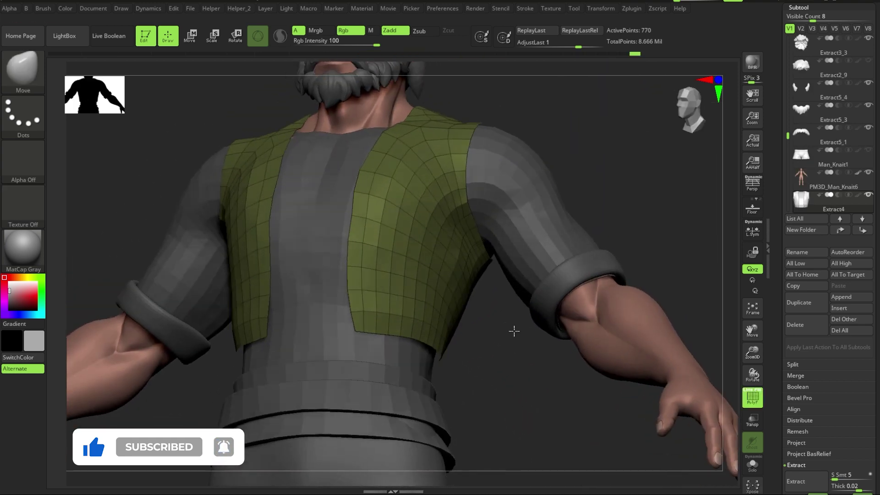
Step: Duplicate the vest, solo the copy, and polygroup its edge loops as trim strips
left_click_drag(517, 331, 497, 326)
left_click(802, 304)
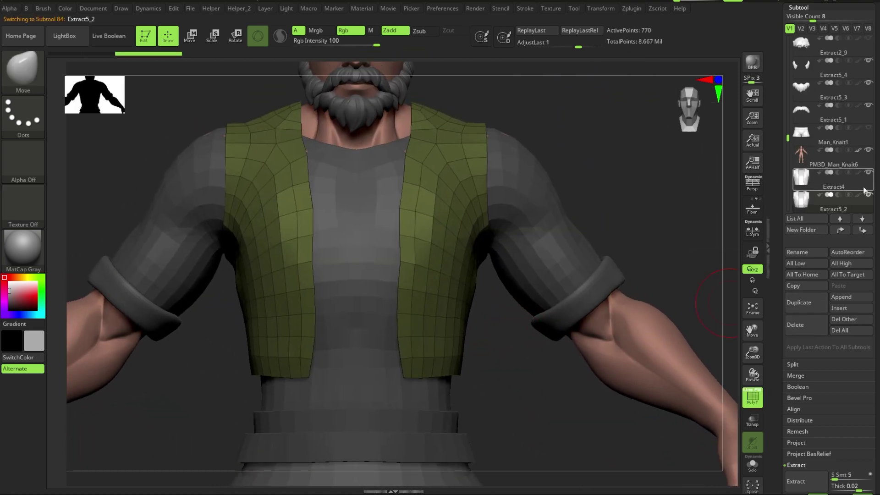
left_click(752, 465)
key("b")
key("z")
key("m")
key("space")
left_click(452, 160)
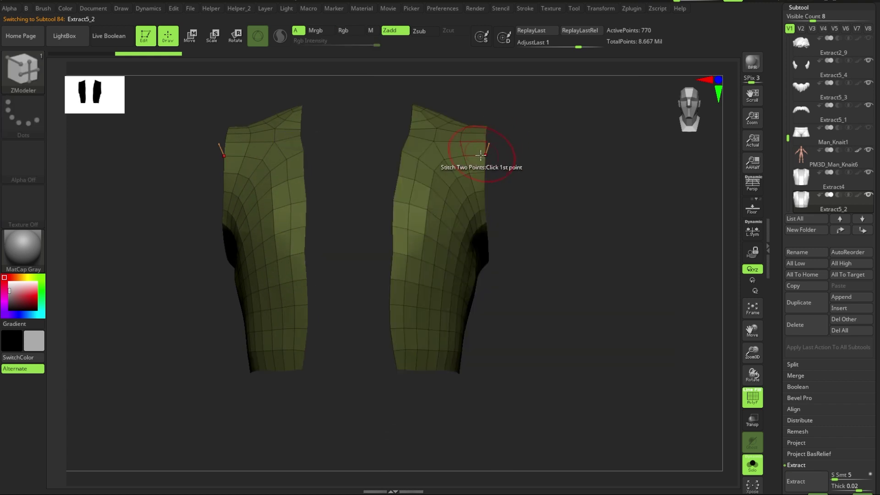
left_click(470, 148)
Step: Hide the vest copy's body polygroup, leaving only the trim strips visible
mouse_move(581, 231)
left_mouse_down()
mouse_move(348, 258)
mouse_move(572, 298)
mouse_move(507, 210)
left_mouse_up()
key("b")
key("m")
key("v")
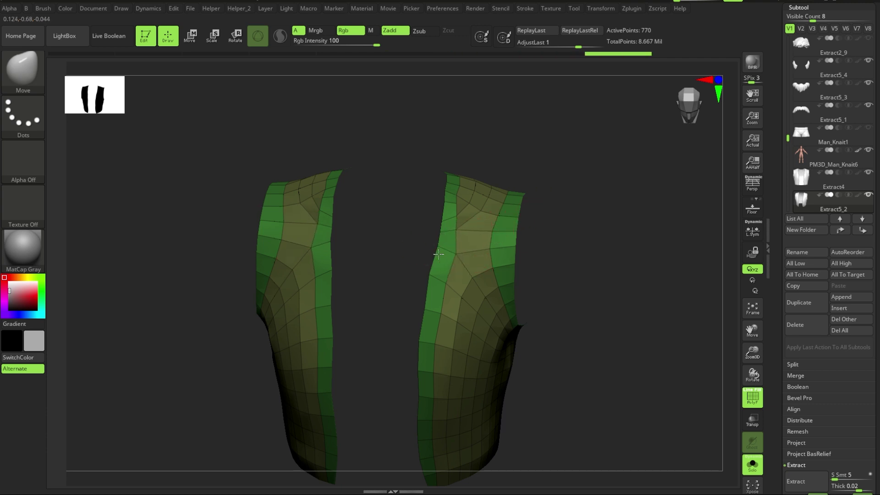
mouse_move(541, 239)
left_mouse_down()
mouse_move(585, 228)
mouse_move(617, 307)
mouse_move(642, 246)
mouse_move(475, 302)
left_mouse_up()
left_click_drag(495, 248, 543, 252)
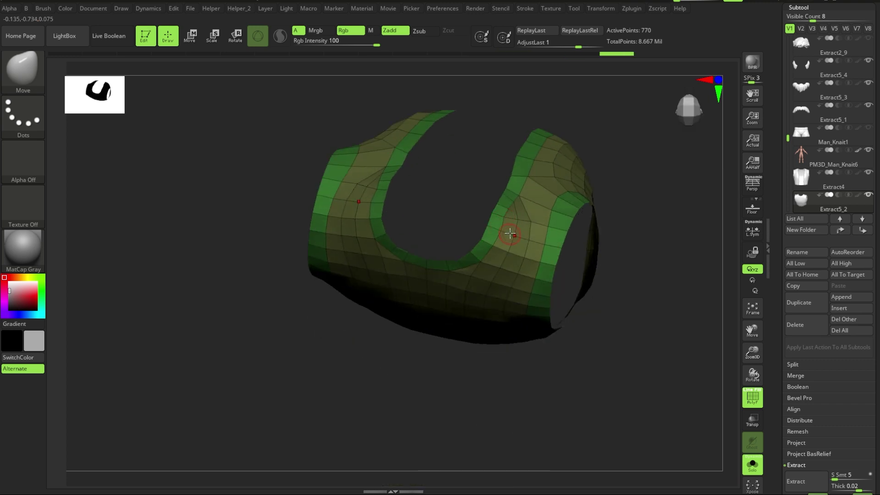
left_click_drag(588, 236, 575, 249, "shift")
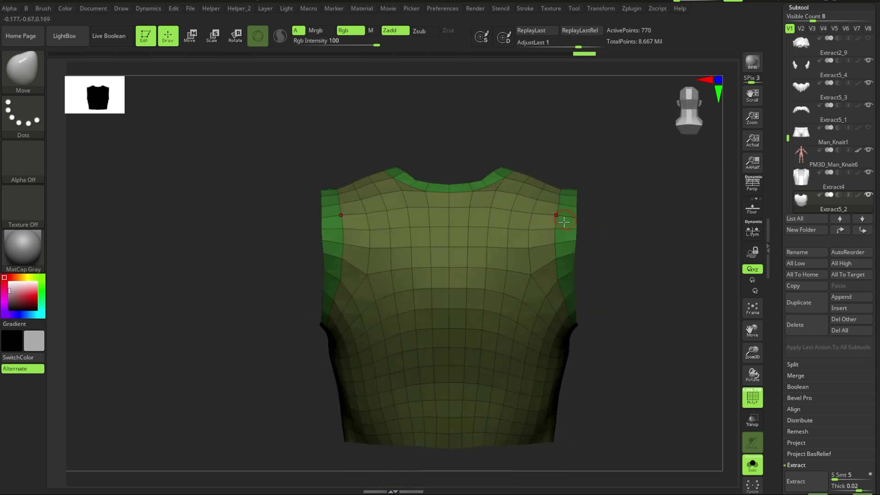
mouse_move(626, 286)
left_mouse_down()
mouse_move(554, 289)
mouse_move(552, 274)
left_mouse_up()
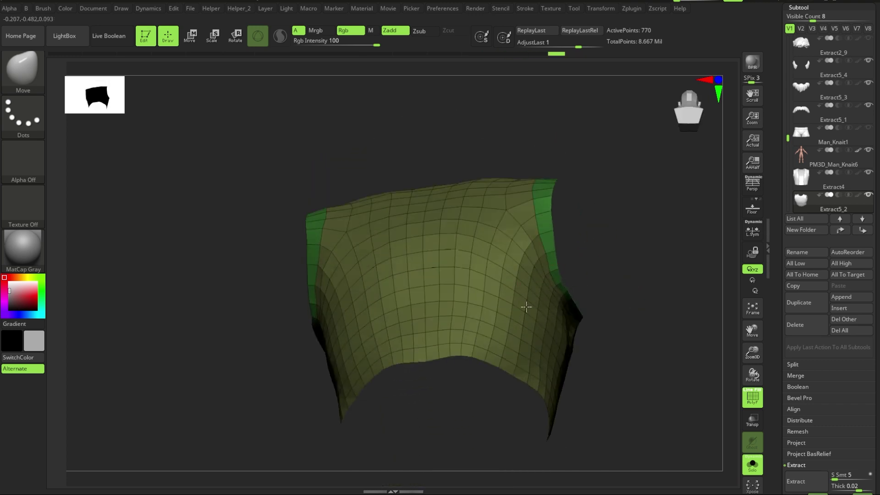
left_click(564, 265, "ctrl+shift")
key("space")
Step: Delete the hidden vest body, inspect the trim strips, then show the full character
left_click(610, 342)
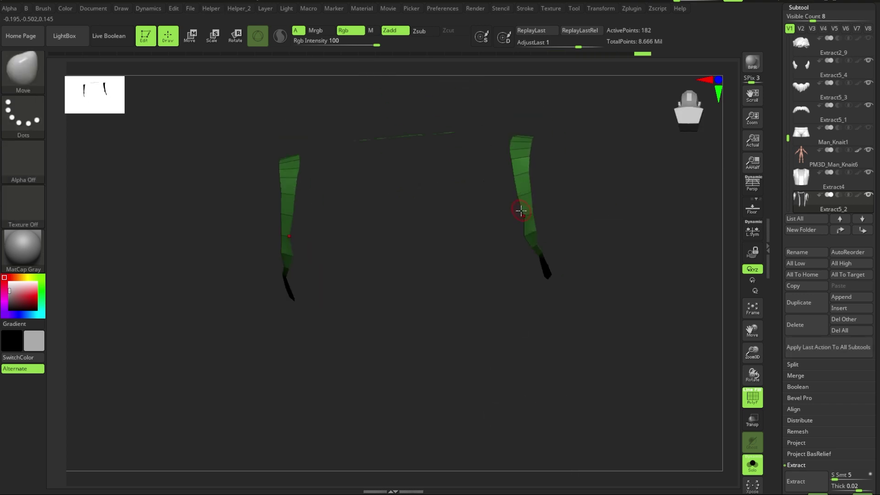
mouse_move(513, 207)
left_mouse_down()
mouse_move(530, 290)
mouse_move(462, 278)
left_mouse_up()
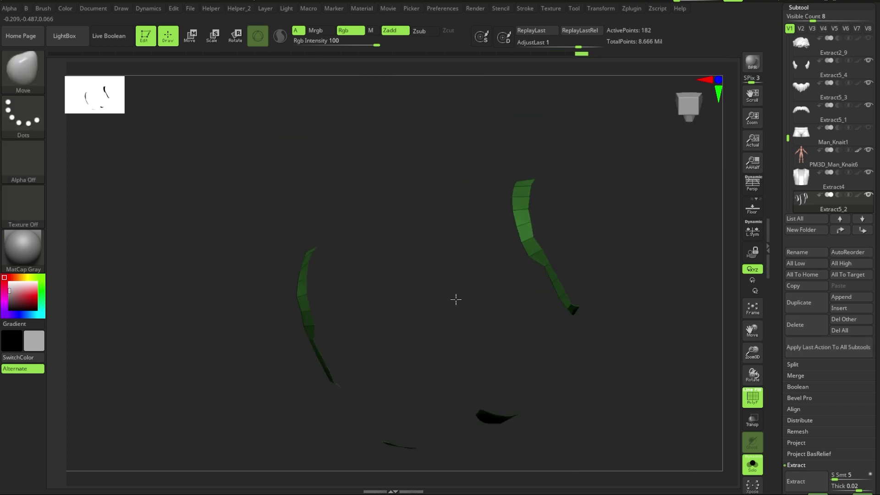
mouse_move(512, 296)
left_mouse_down()
mouse_move(600, 230)
mouse_move(593, 197)
mouse_move(571, 321)
left_mouse_up()
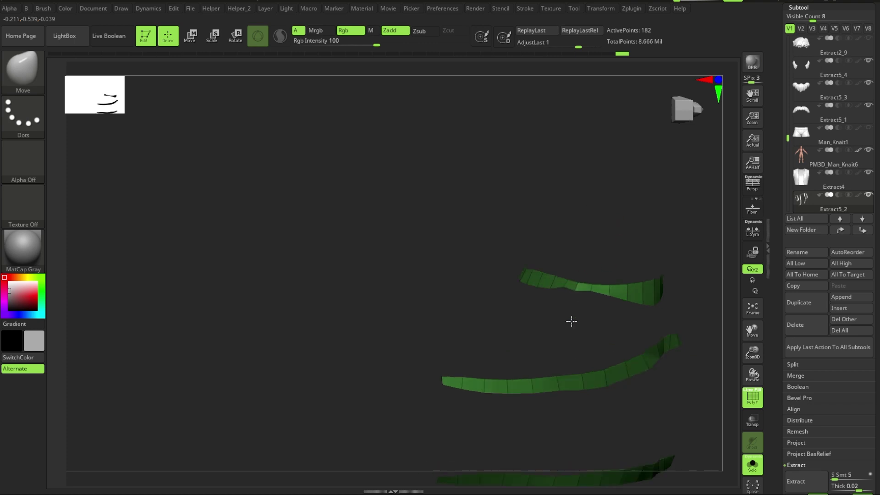
left_click_drag(572, 275, 563, 290)
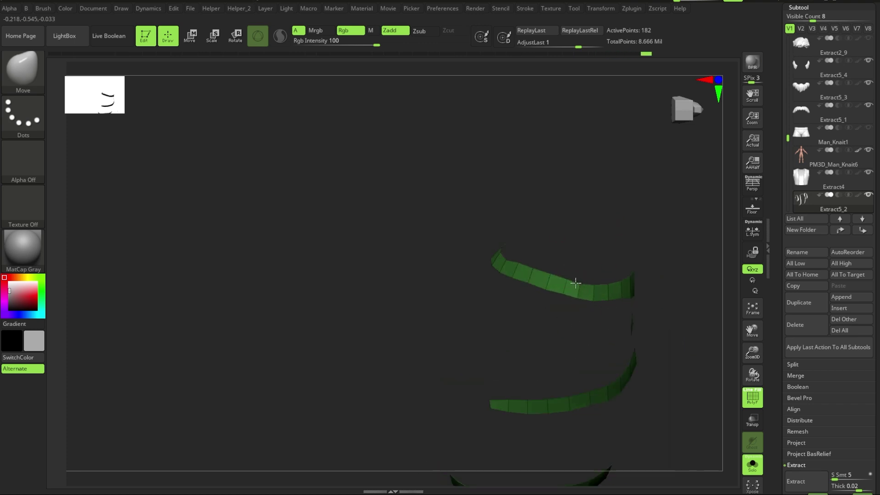
mouse_move(649, 241)
left_mouse_down()
mouse_move(497, 246)
mouse_move(633, 255)
left_mouse_up()
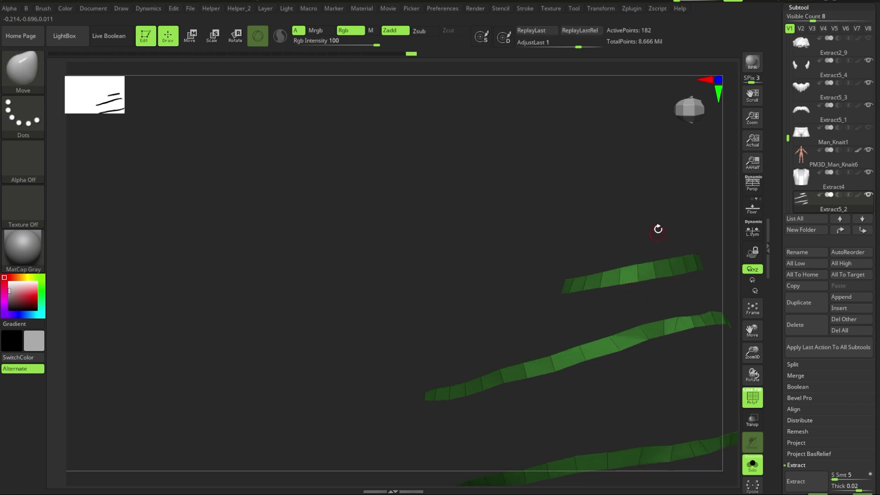
mouse_move(659, 229)
left_mouse_down()
mouse_move(617, 214)
mouse_move(488, 408)
mouse_move(615, 383)
mouse_move(592, 254)
mouse_move(473, 291)
mouse_move(471, 280)
left_mouse_up()
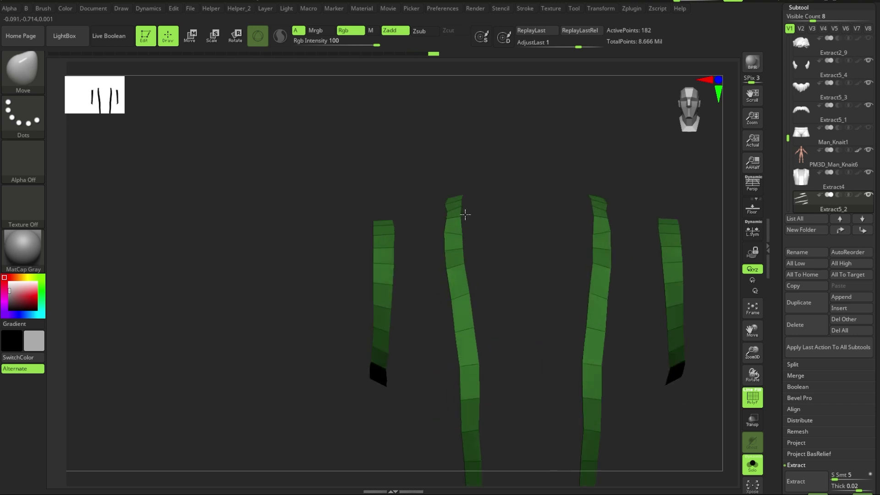
mouse_move(465, 215)
left_mouse_down()
mouse_move(501, 222)
mouse_move(487, 291)
mouse_move(417, 275)
mouse_move(465, 287)
mouse_move(527, 193)
mouse_move(566, 192)
mouse_move(532, 201)
mouse_move(477, 236)
mouse_move(550, 222)
mouse_move(513, 204)
mouse_move(419, 289)
mouse_move(442, 188)
mouse_move(648, 260)
mouse_move(535, 244)
left_mouse_up()
key("ctrl+shift+s")
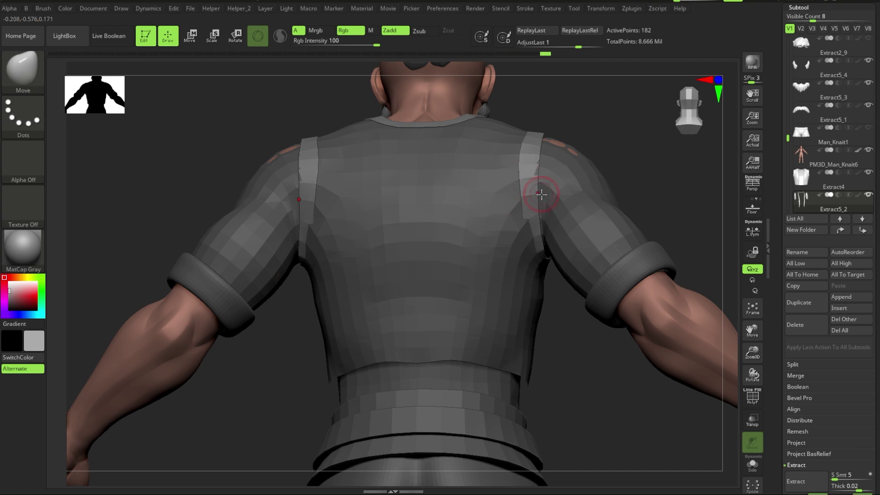
Step: Orbit around the vest and make the trim piece Extract5_2 the active subtool
mouse_move(542, 194)
left_mouse_down()
mouse_move(560, 310)
mouse_move(346, 299)
mouse_move(580, 197)
left_mouse_up()
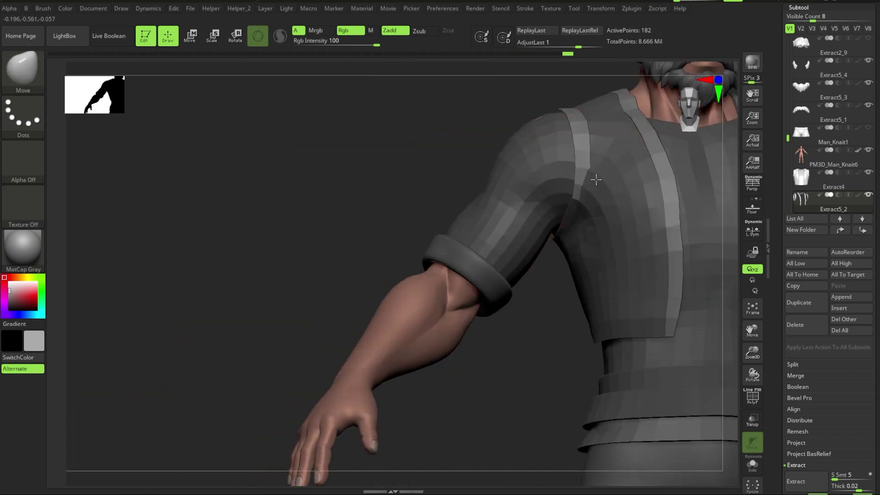
mouse_move(556, 277)
left_mouse_down()
mouse_move(590, 265)
mouse_move(581, 230)
mouse_move(587, 205)
mouse_move(568, 262)
left_mouse_up()
left_click(580, 230, "alt")
key("b")
key("c")
key("b")
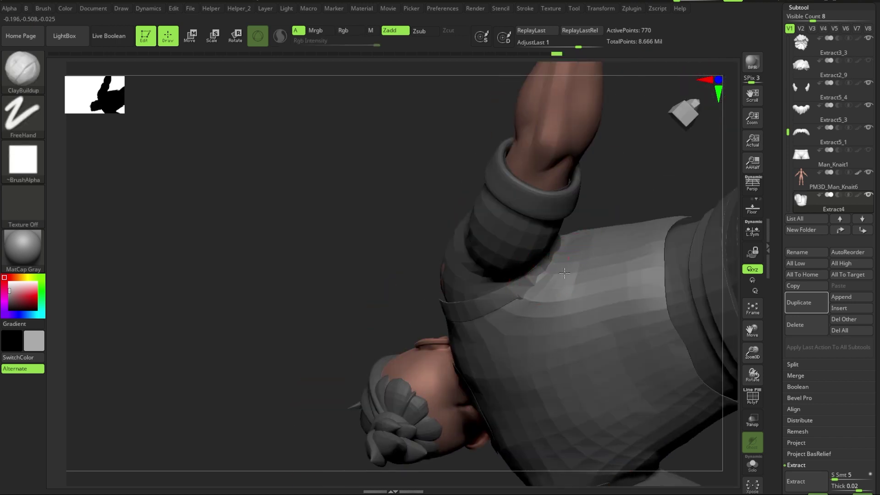
mouse_move(577, 258)
left_mouse_down()
mouse_move(358, 250)
mouse_move(395, 219)
mouse_move(585, 252)
left_mouse_up()
left_click(518, 180, "alt")
key("b")
key("m")
key("v")
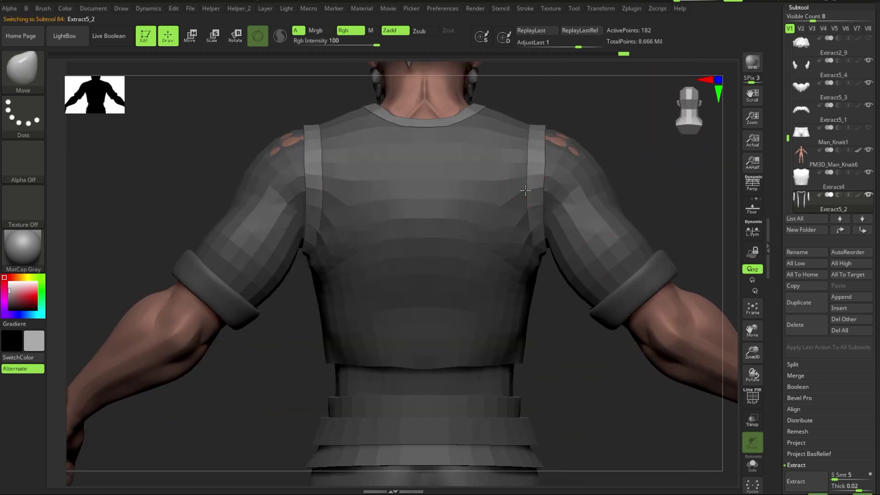
mouse_move(525, 190)
left_mouse_down()
mouse_move(586, 346)
mouse_move(613, 307)
mouse_move(439, 258)
left_mouse_up()
Step: Duplicate the trim piece, solo the copy, and target its hem loop with ZModeler
left_click(799, 303)
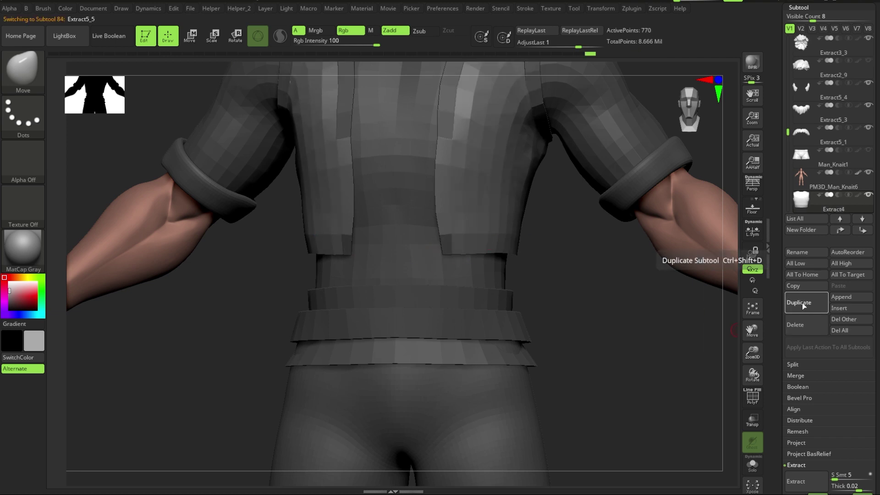
key("shift+f")
key("b")
key("z")
key("m")
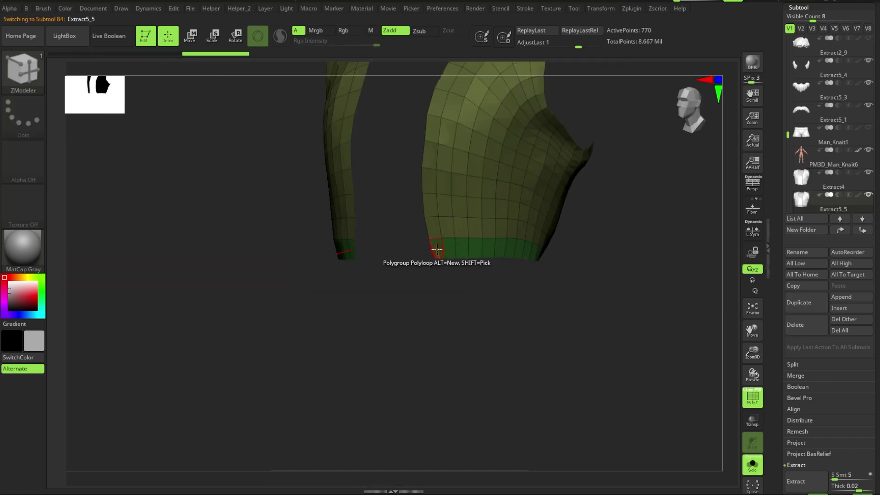
key("space")
left_click(437, 249)
left_click(454, 269, "ctrl+shift")
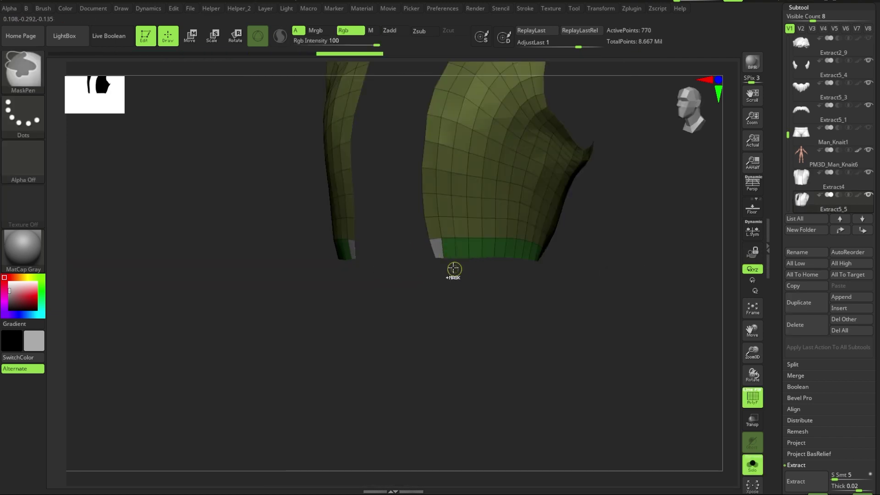
Step: Polygroup the hem band and delete the unwanted polygons around it
key("space")
left_click(459, 250, "ctrl+shift")
key("space")
left_click(447, 264)
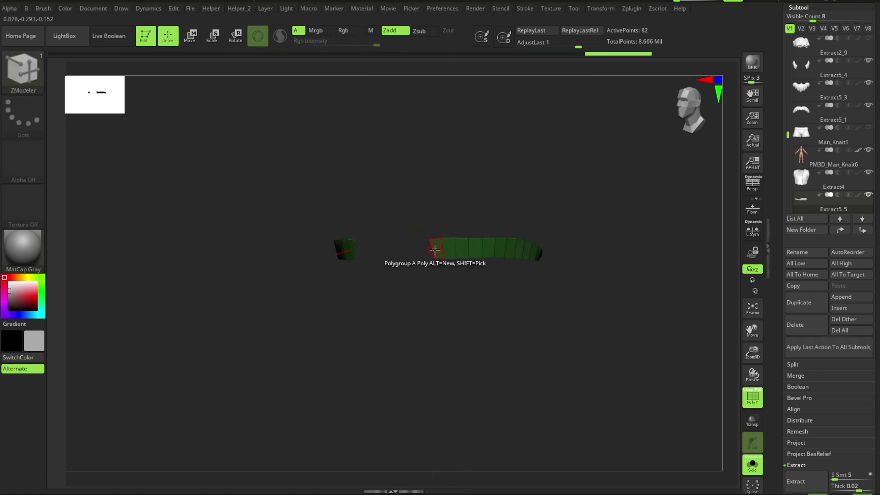
key("space")
left_click(436, 249)
key("space")
left_click(485, 293)
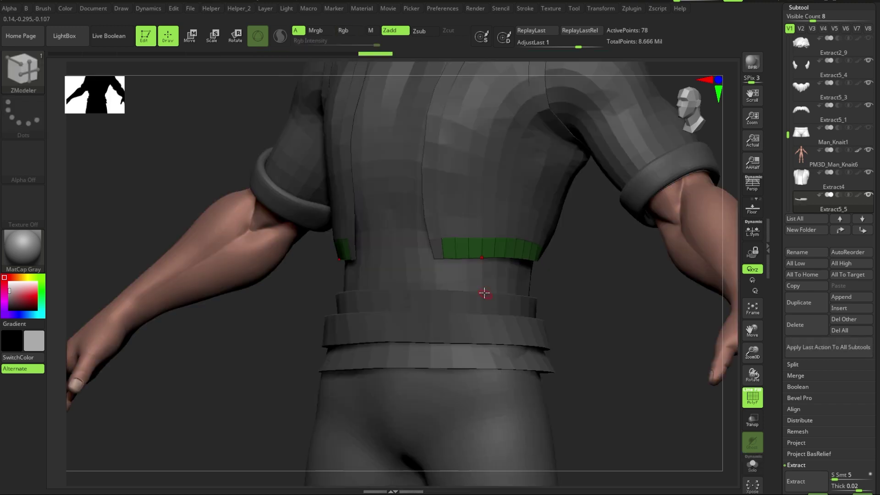
Step: Merge the hem band copy down into the vest trim
scroll(484, 294, "up", 3)
scroll(805, 156, "down", 2)
key("shift+h")
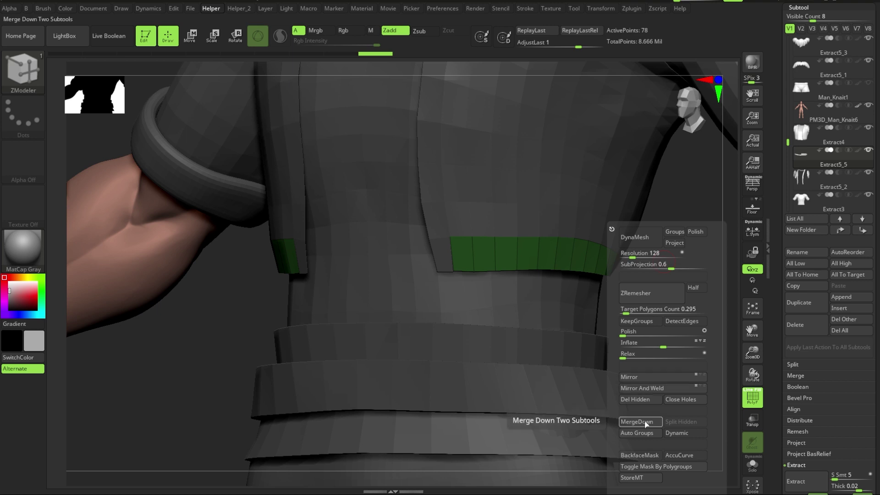
left_click(647, 424)
Step: Stitch the trim's corner points together with ZModeler, undoing the last stitch
mouse_move(616, 436)
right_mouse_down()
mouse_move(696, 311)
mouse_move(340, 308)
mouse_move(520, 358)
mouse_move(477, 234)
right_mouse_up()
key("b")
key("m")
key("v")
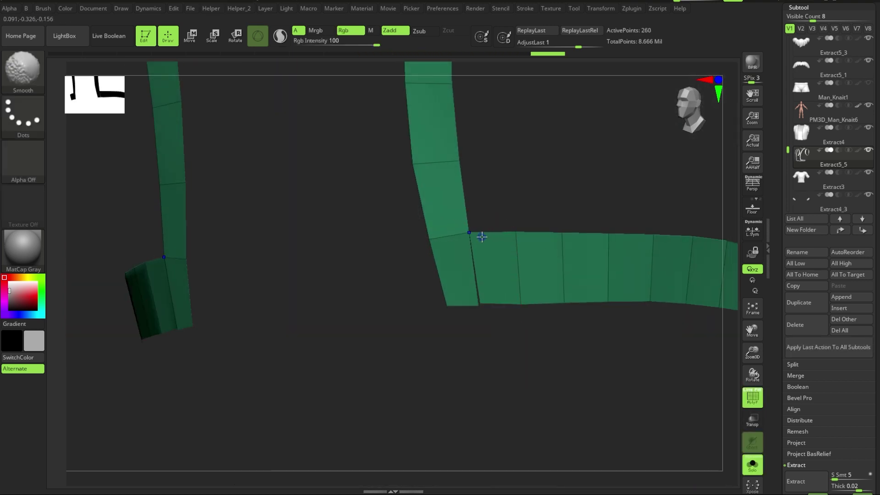
scroll(482, 236, "up", 3)
key("b")
key("z")
key("m")
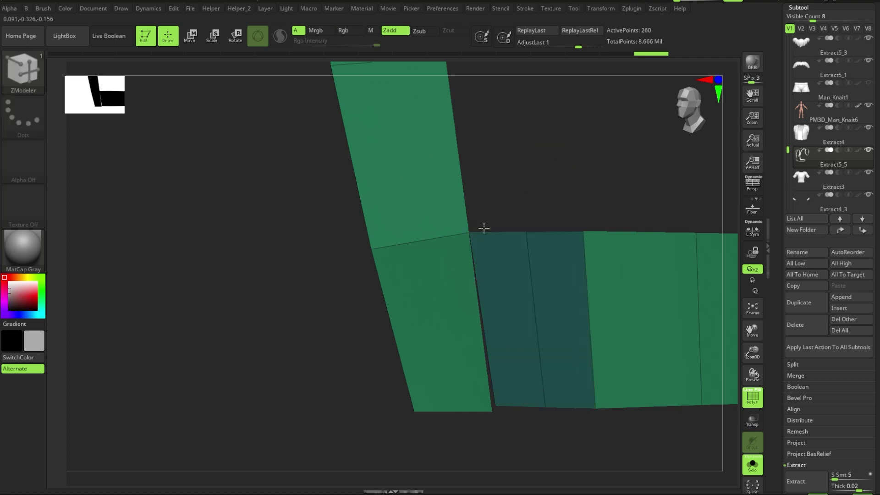
key("space")
left_click(491, 232)
left_click(481, 230)
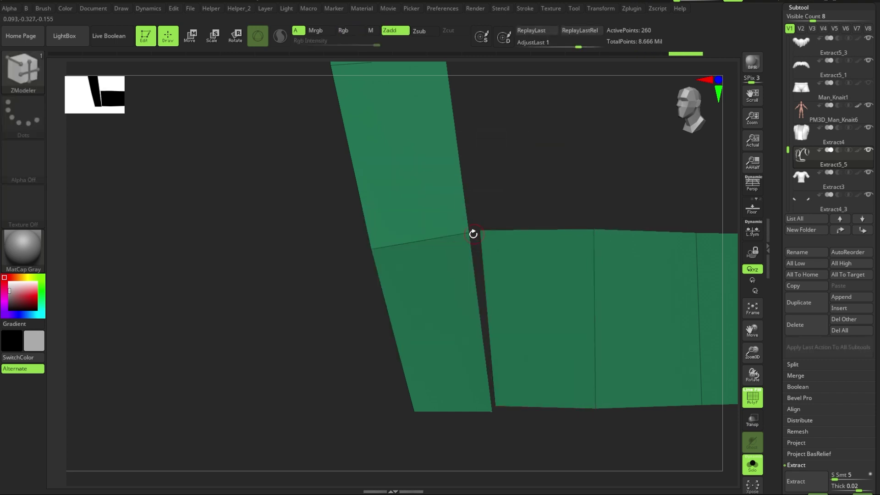
key("ctrl+z")
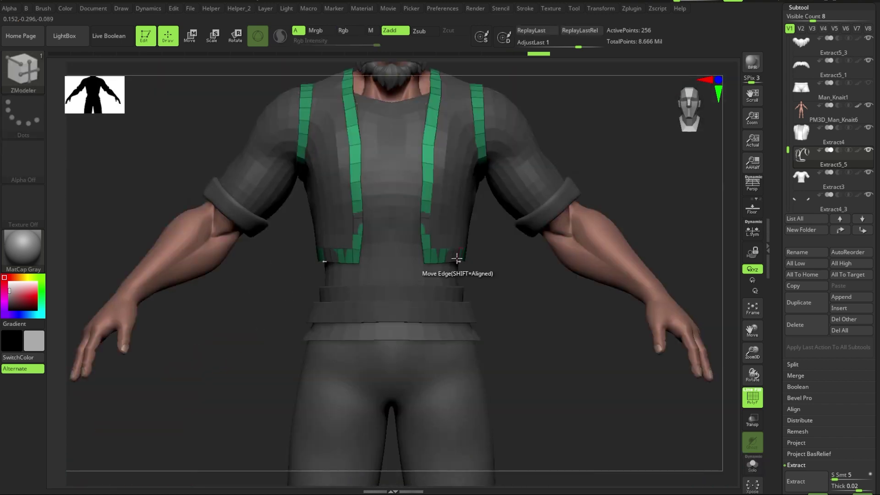
Step: Solo the waistband and orbit around it to inspect, then show all pieces
key("shift+f")
mouse_move(521, 299)
left_mouse_down()
mouse_move(452, 230)
mouse_move(411, 269)
left_mouse_up()
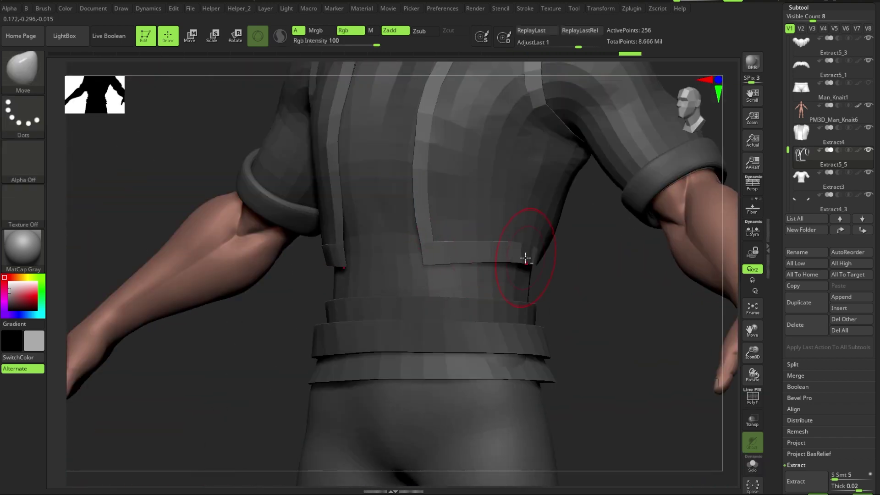
mouse_move(525, 258)
right_mouse_down()
mouse_move(541, 281)
mouse_move(559, 252)
right_mouse_up()
key("alt+s")
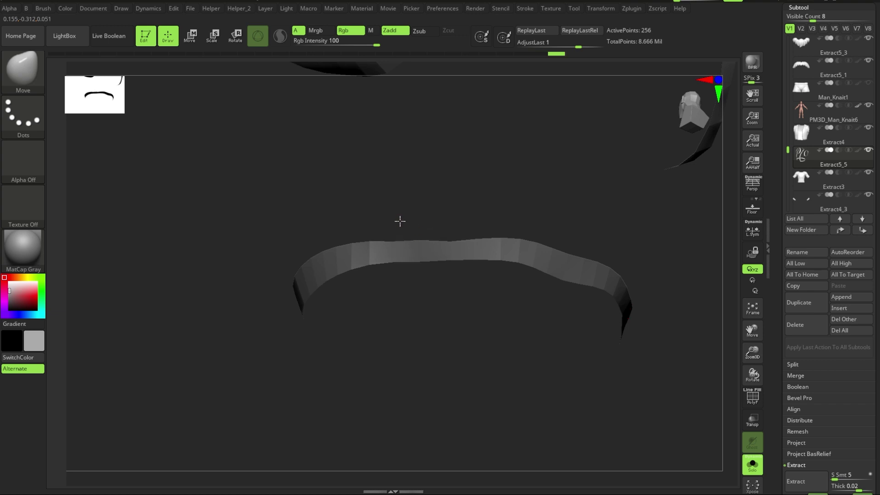
mouse_move(407, 267)
right_mouse_down()
mouse_move(471, 334)
mouse_move(393, 273)
mouse_move(511, 324)
mouse_move(517, 303)
right_mouse_up()
key("alt+s")
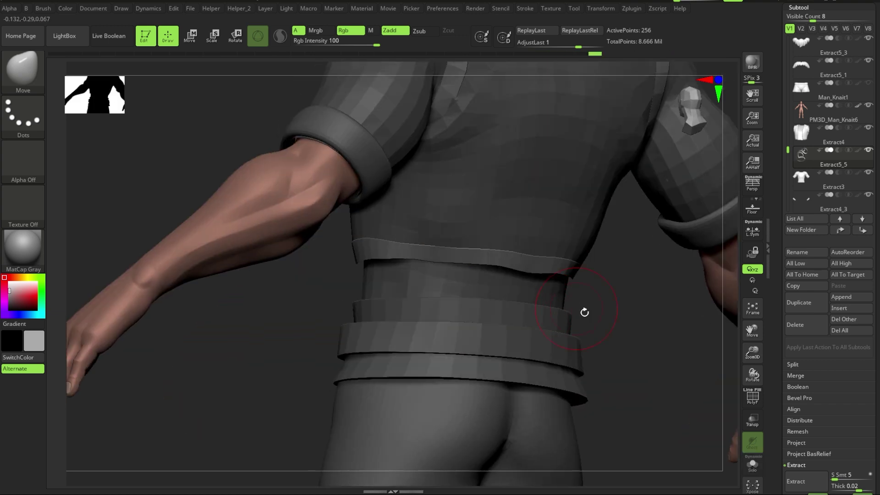
Step: Make the base body PM3D_Man_Knait6 the active subtool
mouse_move(584, 310)
right_mouse_down()
mouse_move(458, 241)
mouse_move(609, 346)
right_mouse_up()
key("f")
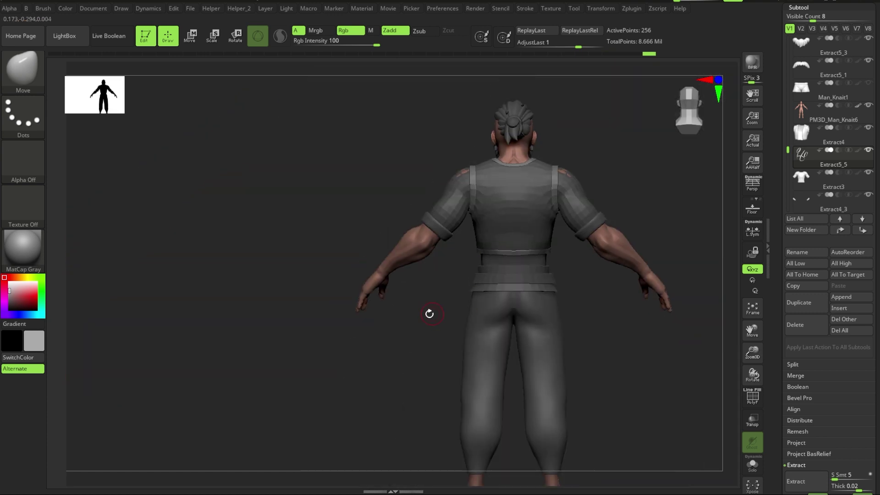
right_click_drag(428, 310, 537, 340)
left_click(458, 362, "alt")
mouse_move(307, 367)
right_mouse_down("alt")
mouse_move(416, 367)
mouse_move(442, 254)
mouse_move(612, 276)
mouse_move(586, 301)
right_mouse_up("alt")
Step: Extract a 0.02-thick glove shell from the masked hand and solo it
key("shift+f")
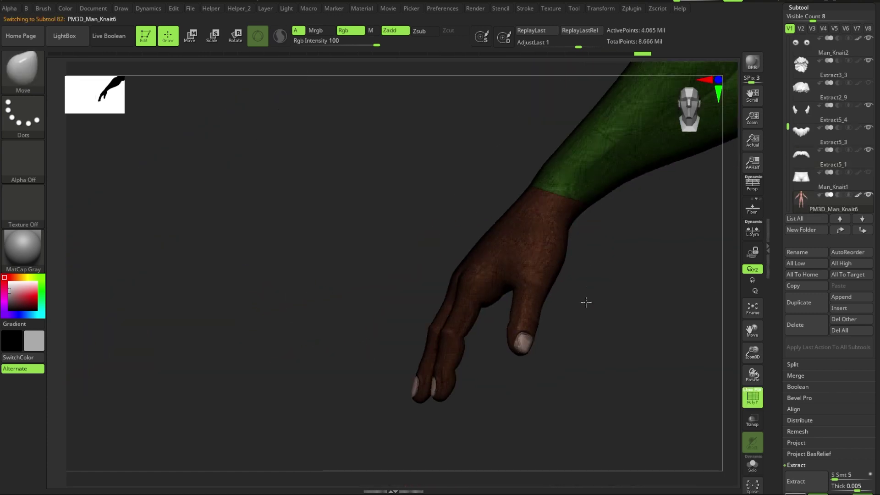
mouse_move(511, 438)
right_mouse_down()
mouse_move(593, 331)
mouse_move(507, 248)
mouse_move(478, 261)
right_mouse_up()
key("shift+f")
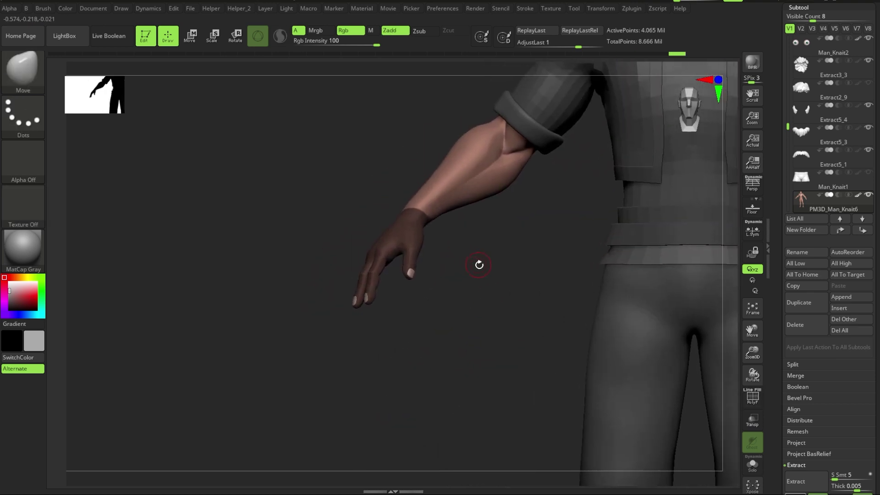
key("h")
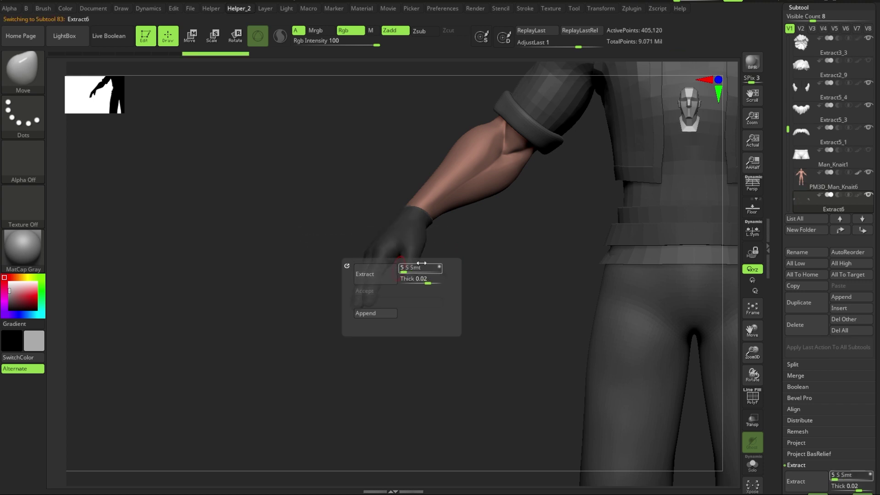
left_click(398, 270, "alt")
key("space")
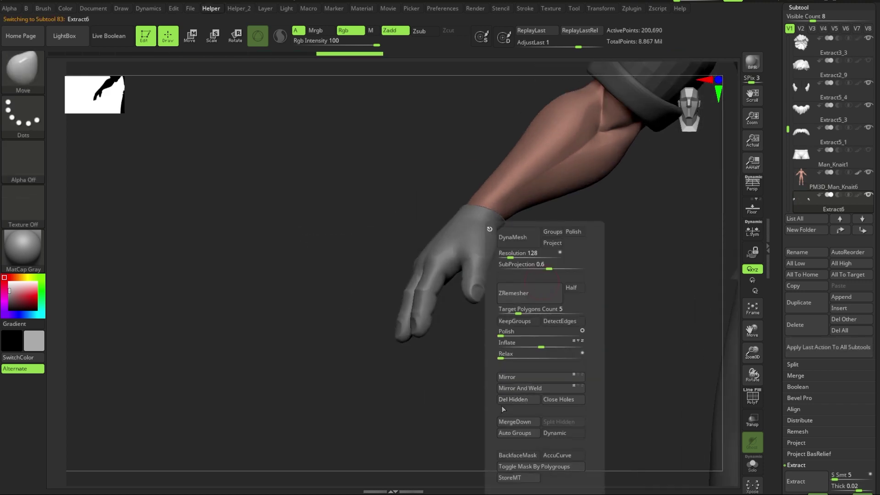
key("f")
Step: ZRemesh the glove at half density into clean quads of 2,962 points, with PolyF shown
left_click_drag(474, 418, 517, 368)
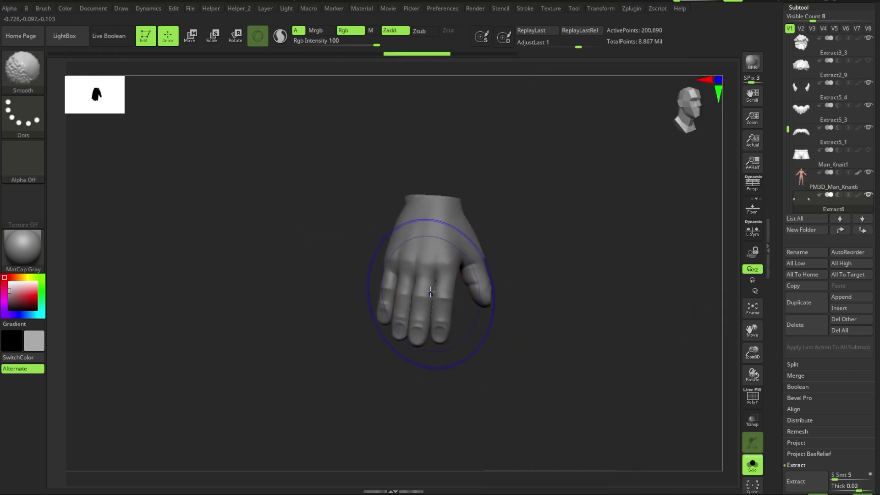
key("space")
left_click(471, 289)
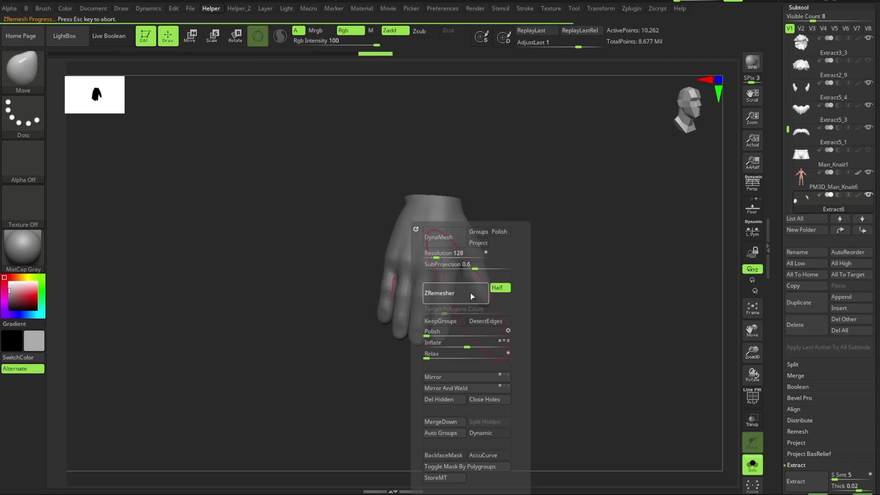
left_click(468, 293)
key("shift+f")
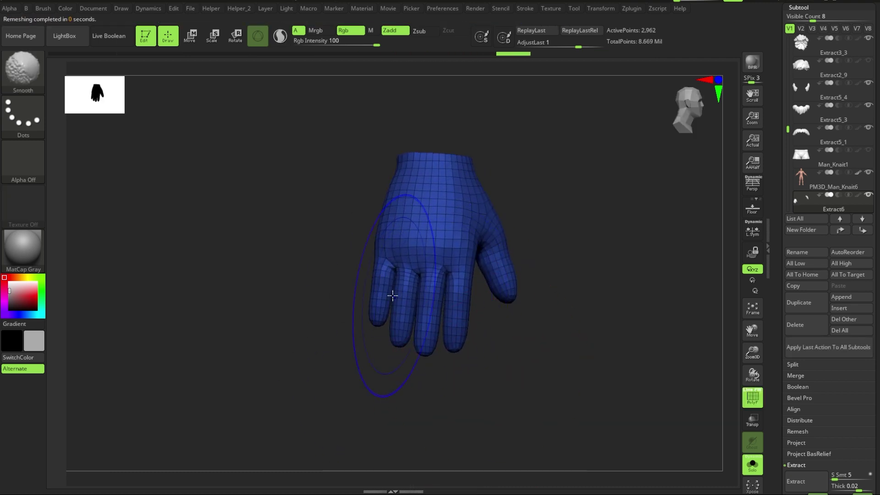
mouse_move(530, 371)
left_mouse_down()
mouse_move(491, 346)
mouse_move(491, 379)
mouse_move(502, 394)
left_mouse_up()
left_click_drag(384, 342, 366, 392)
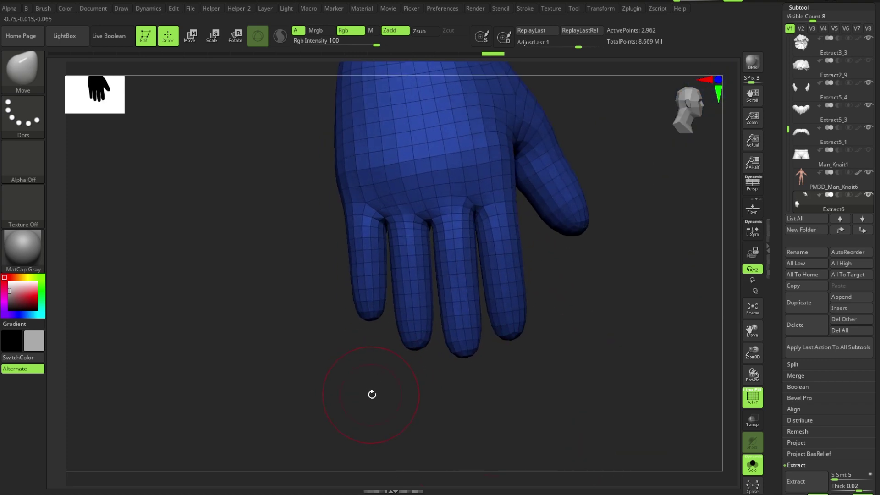
key("b")
key("z")
key("m")
key("space")
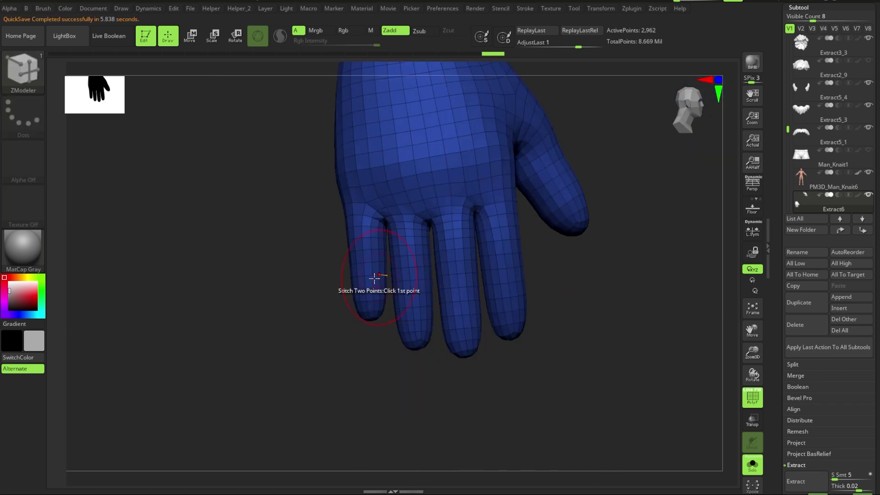
Step: Delete a finger band polygroup from the glove and set polygrouping by polyloop
mouse_move(370, 283)
left_mouse_down()
mouse_move(590, 299)
mouse_move(373, 277)
left_mouse_up()
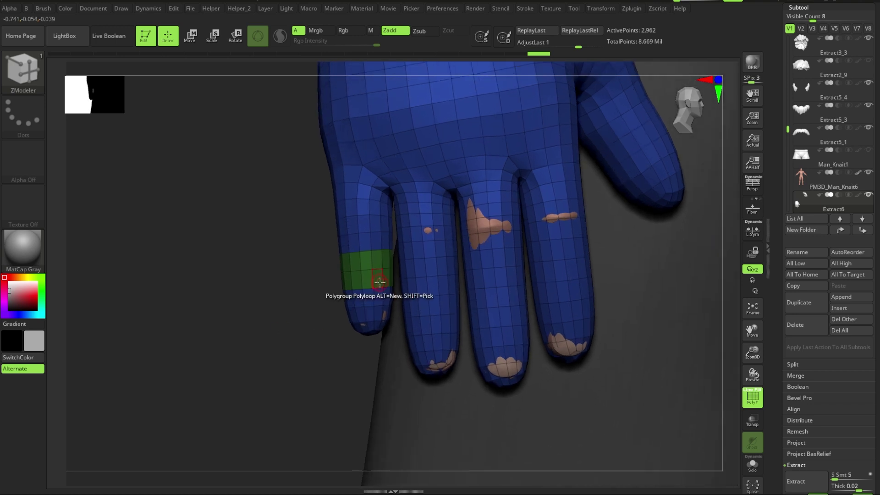
key("space")
left_click(453, 242)
left_click(372, 266)
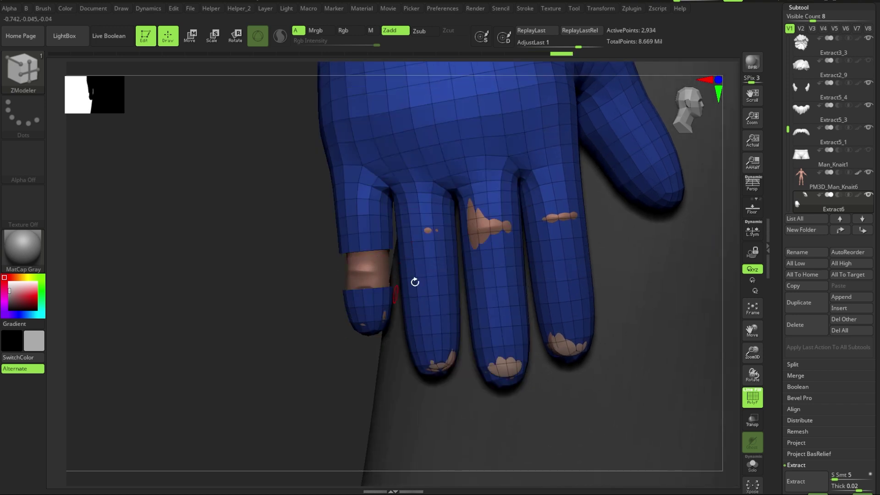
left_click(422, 268)
key("space")
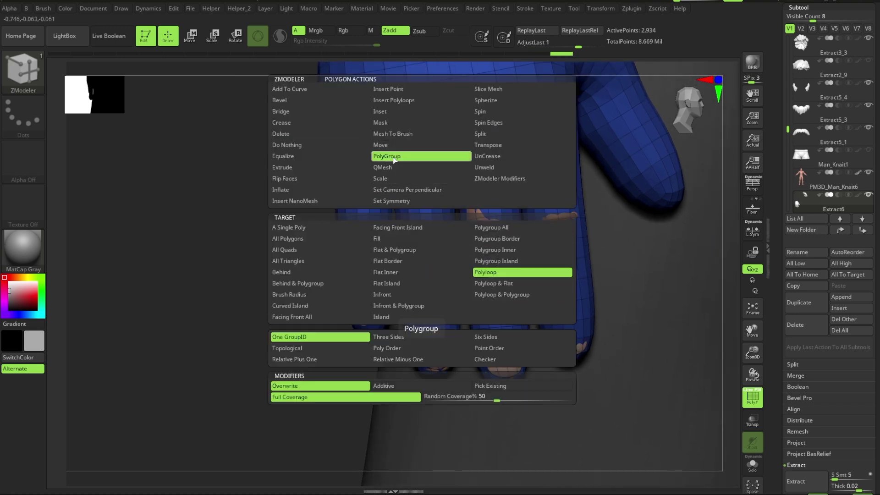
left_click(316, 338)
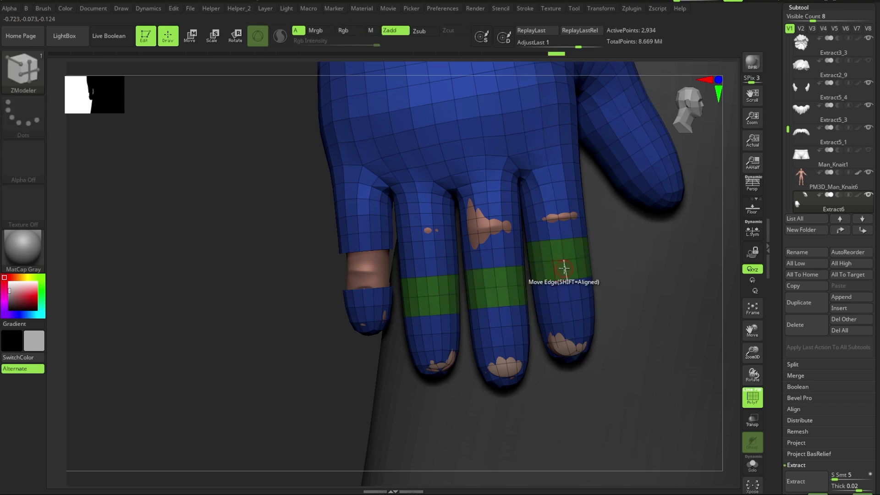
Step: Delete the green finger band polygroups and stitch the open points together
left_click_drag(564, 268, 548, 338)
left_click_drag(628, 203, 620, 307)
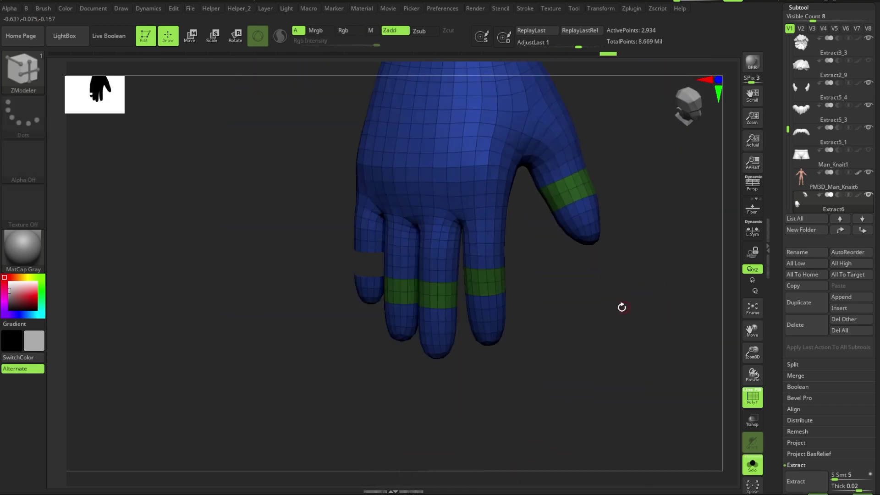
key("space")
left_click(347, 133)
left_click(557, 227)
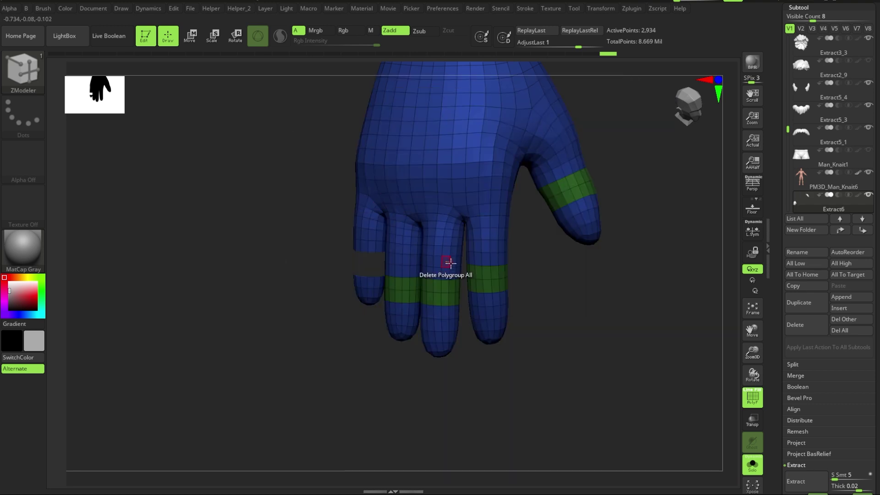
left_click(449, 261)
key("space")
left_click(493, 230)
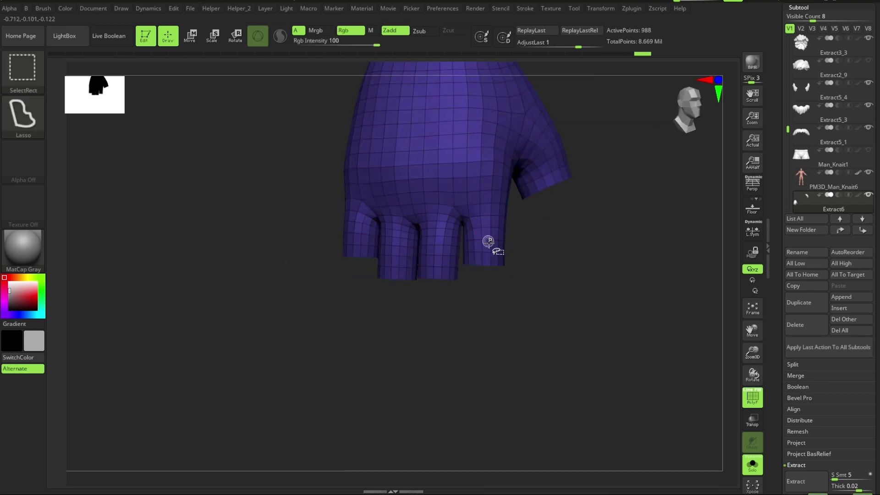
Step: Stitch the open finger edges, check the glove on the body, and isolate the glove
key("space")
mouse_move(418, 365)
left_mouse_down()
mouse_move(406, 385)
mouse_move(423, 340)
mouse_move(376, 340)
mouse_move(527, 305)
left_mouse_up()
scroll(527, 304, "up", 3)
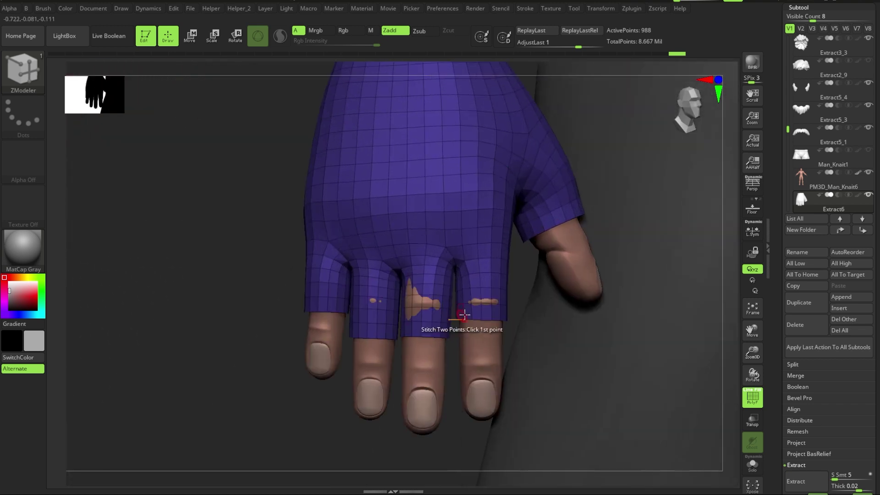
key("space")
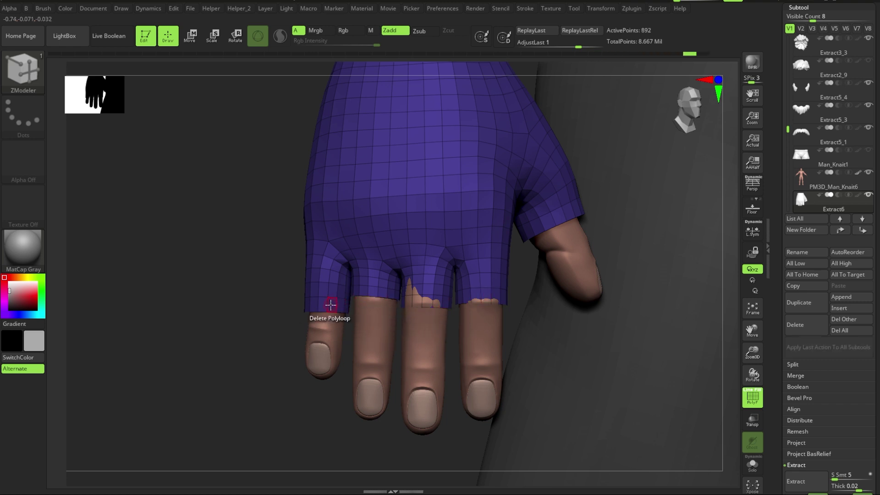
key("ctrl+shift+s")
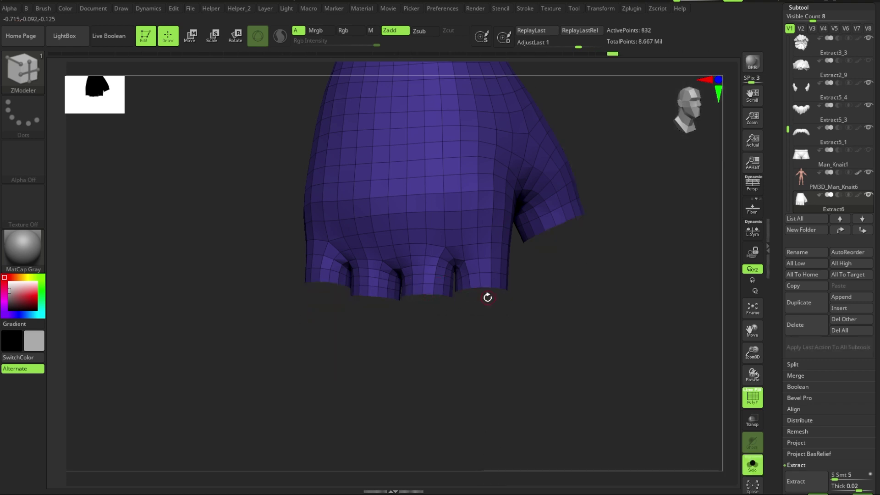
left_click_drag(621, 255, 590, 218)
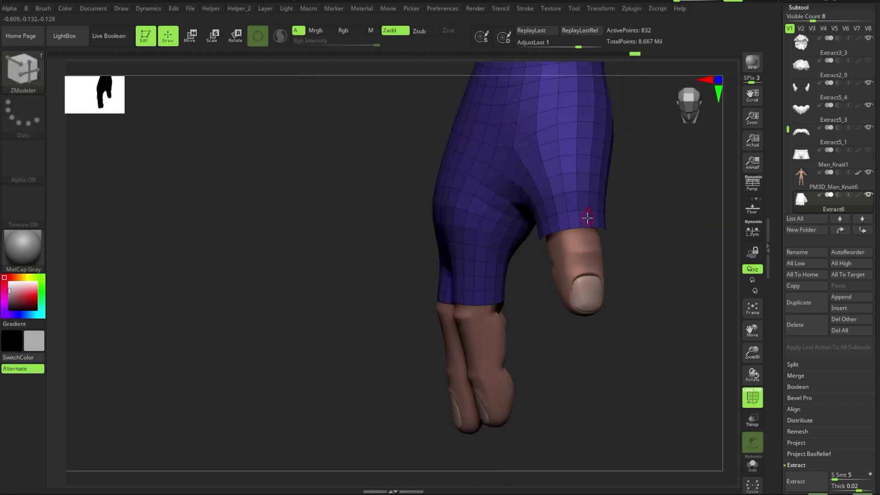
mouse_move(615, 258)
left_mouse_down()
mouse_move(632, 307)
mouse_move(413, 367)
left_mouse_up()
Step: Shape the gaps between the fingers with the Move brush
key("b")
key("m")
key("v")
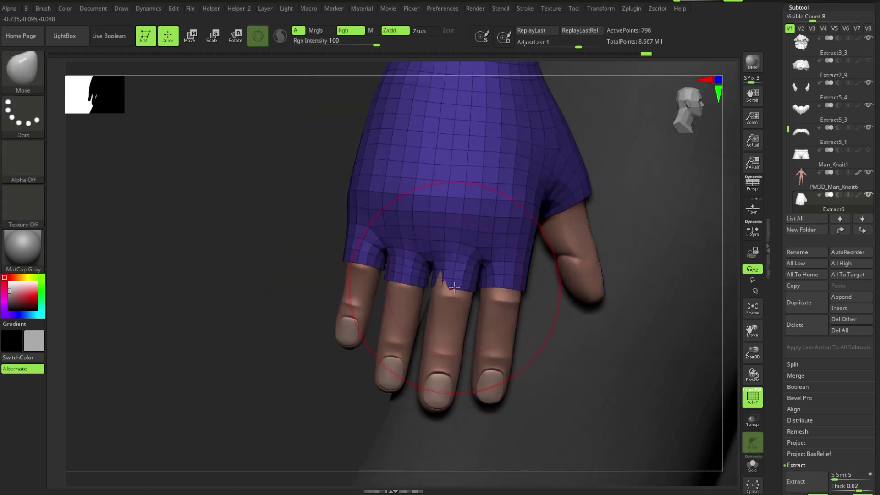
mouse_move(274, 330)
left_mouse_down()
mouse_move(342, 346)
mouse_move(364, 250)
left_mouse_up()
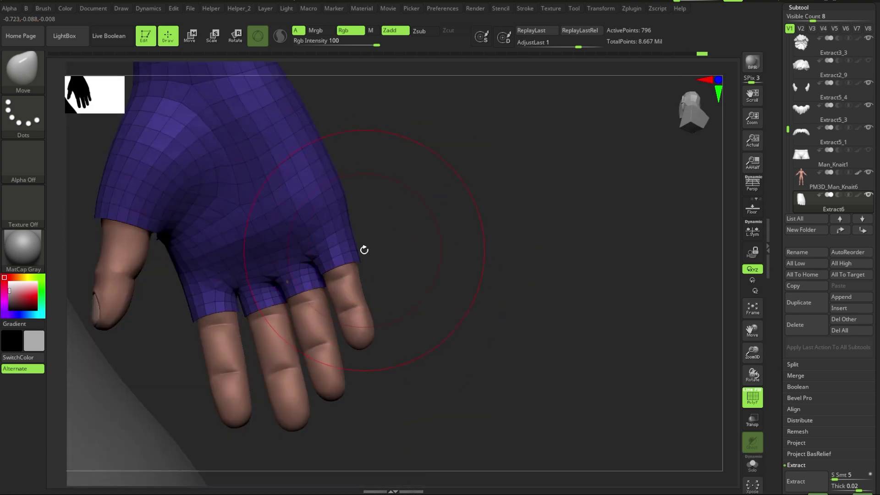
mouse_move(288, 280)
left_mouse_down()
mouse_move(354, 294)
mouse_move(277, 320)
mouse_move(469, 370)
left_mouse_up()
Step: Mirror and weld the fingerless glove onto the other hand
left_click(403, 316)
mouse_move(404, 331)
left_mouse_down()
mouse_move(320, 409)
mouse_move(503, 309)
mouse_move(538, 305)
mouse_move(467, 270)
left_mouse_up()
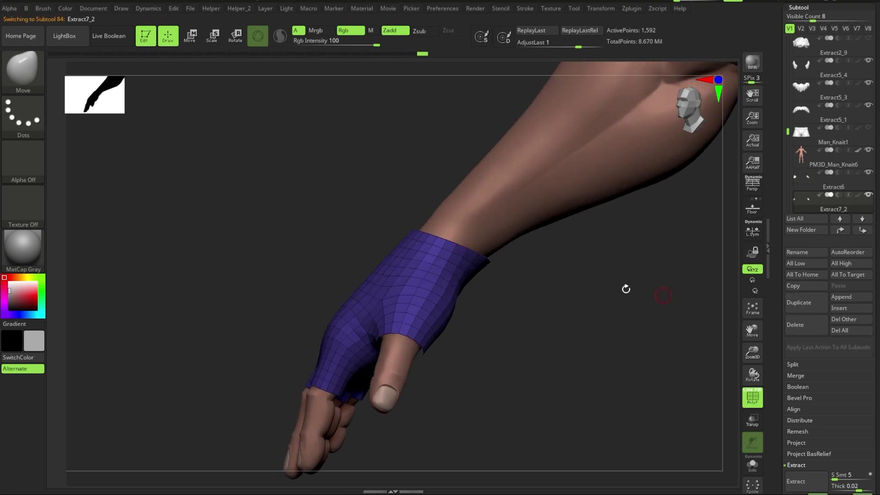
key("b")
key("z")
key("m")
key("space")
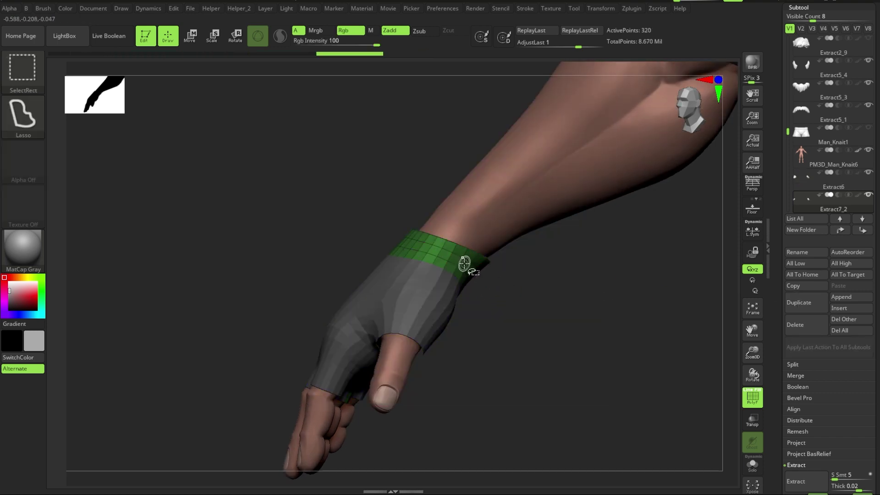
key("space")
Step: Reposition the green wrist cuff on the wrist with Transpose
mouse_move(517, 321)
left_mouse_down()
mouse_move(526, 310)
mouse_move(422, 232)
left_mouse_up()
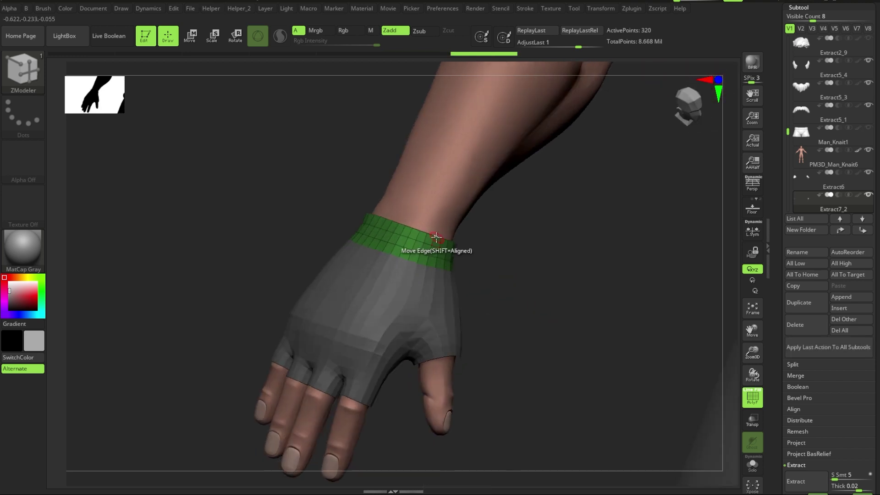
key("space")
key("w")
mouse_move(526, 261)
left_mouse_down()
mouse_move(580, 284)
mouse_move(563, 257)
left_mouse_up()
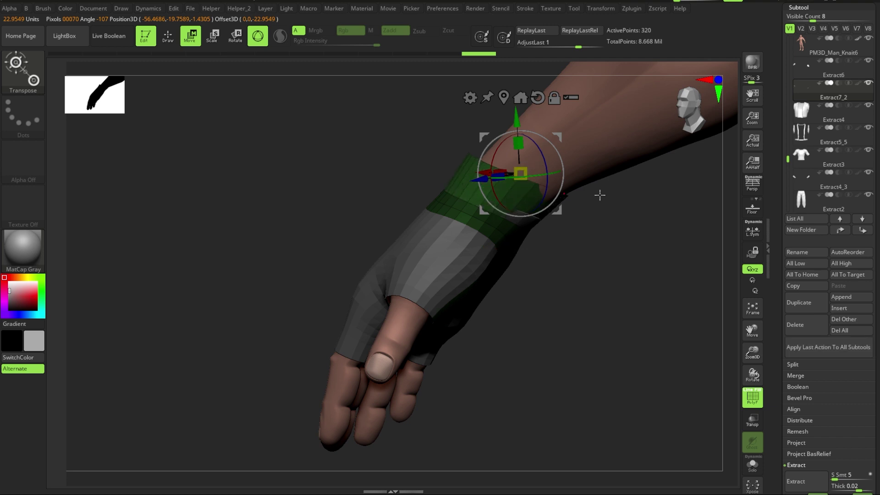
mouse_move(600, 195)
left_mouse_down()
mouse_move(566, 208)
mouse_move(546, 301)
mouse_move(647, 311)
mouse_move(606, 150)
left_mouse_up()
key("q")
Step: Delete unwanted polygons from the isolated green cuff with ZModeler
key("b")
key("z")
key("m")
left_click_drag(570, 261, 590, 330)
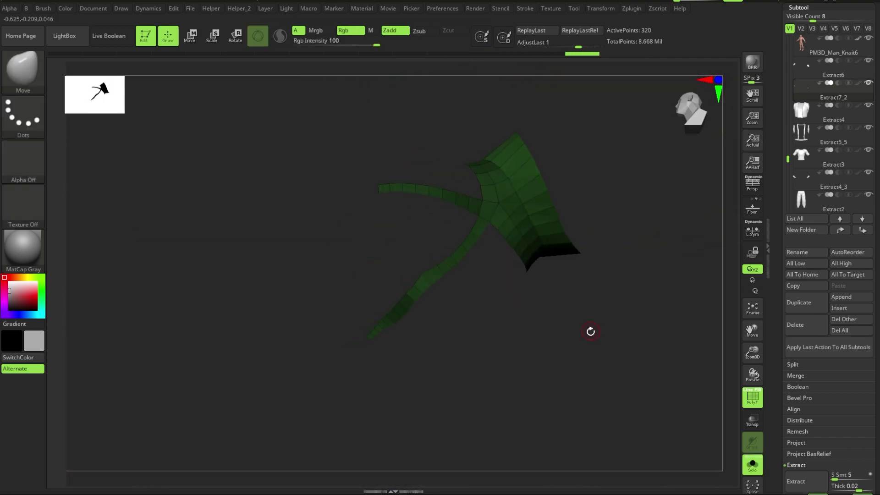
key("space")
left_click(333, 133)
left_click(341, 228)
left_click(489, 237)
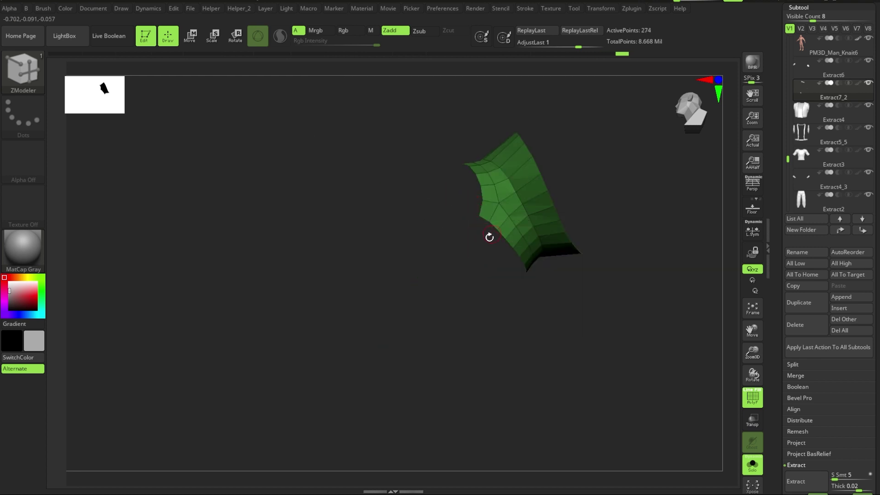
left_click(482, 202)
key("b")
key("m")
key("v")
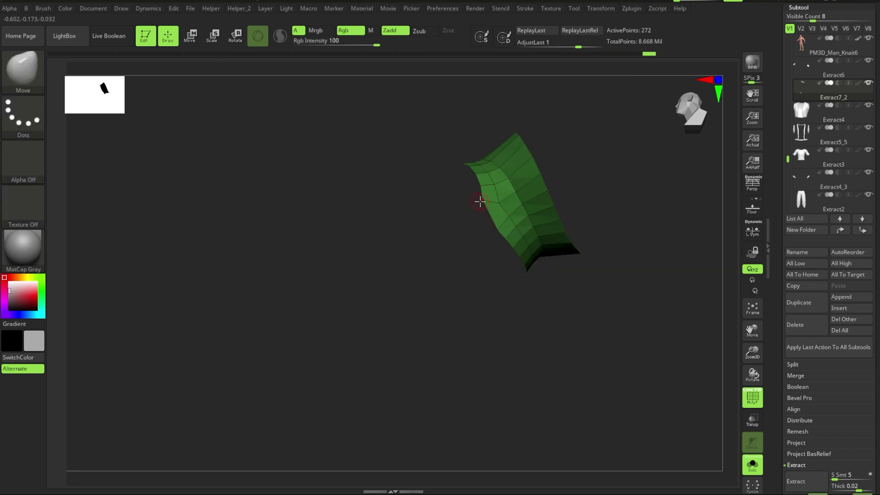
Step: Insert edge loops into the cuff to form a snug 112-point ribbed band
key("b")
key("z")
key("m")
left_click_drag(503, 262, 537, 303)
key("space")
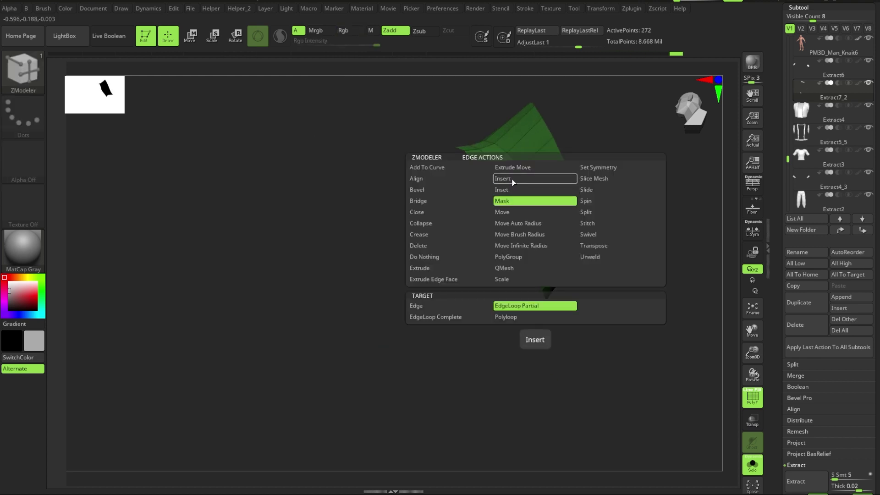
left_click(513, 182)
key("b")
key("m")
key("v")
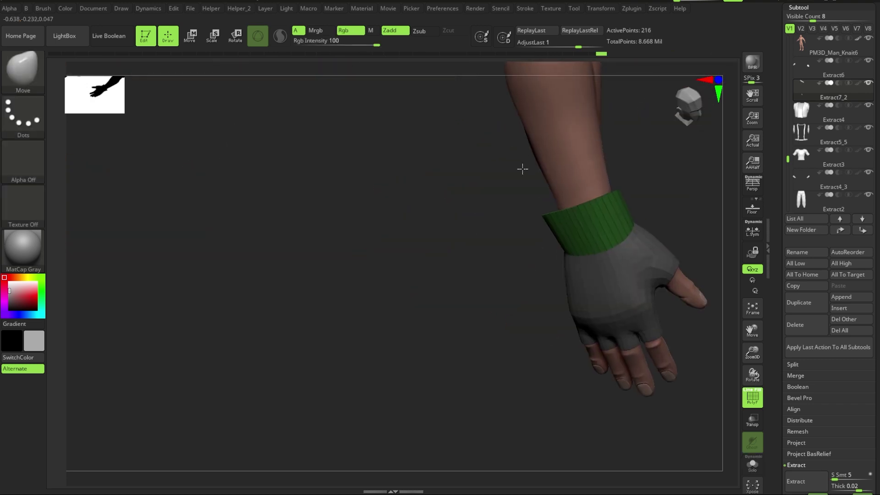
mouse_move(523, 170)
left_mouse_down()
mouse_move(477, 242)
mouse_move(520, 236)
mouse_move(590, 256)
mouse_move(622, 277)
mouse_move(417, 294)
left_mouse_up()
key("space")
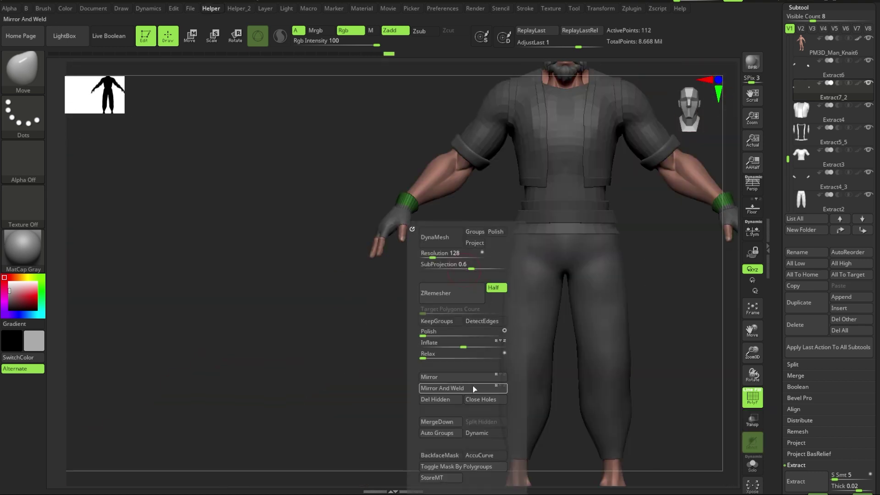
Step: Mask the body's forearm and extract a 0.02-thick sleeve shell
mouse_move(474, 389)
left_mouse_down()
mouse_move(373, 308)
mouse_move(517, 294)
mouse_move(432, 196)
mouse_move(487, 379)
mouse_move(546, 357)
mouse_move(487, 224)
left_mouse_up()
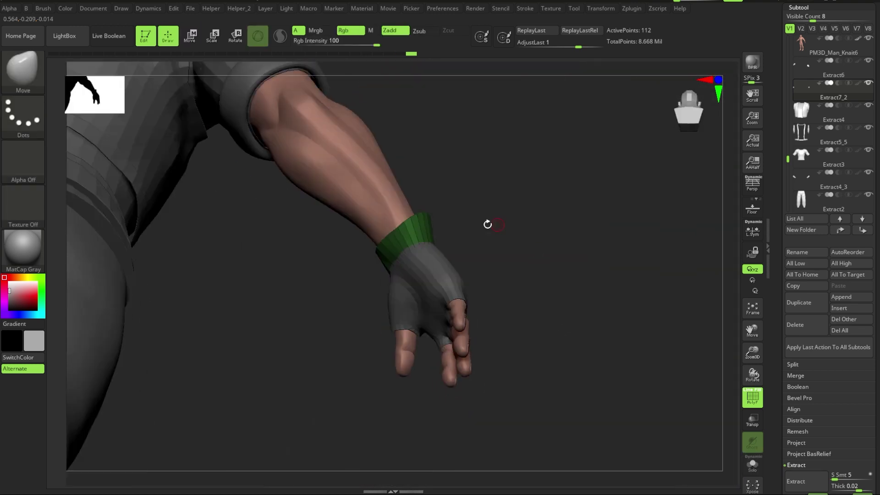
left_click(378, 240, "alt")
mouse_move(413, 257)
left_mouse_down()
mouse_move(499, 301)
mouse_move(523, 329)
mouse_move(499, 347)
left_mouse_up()
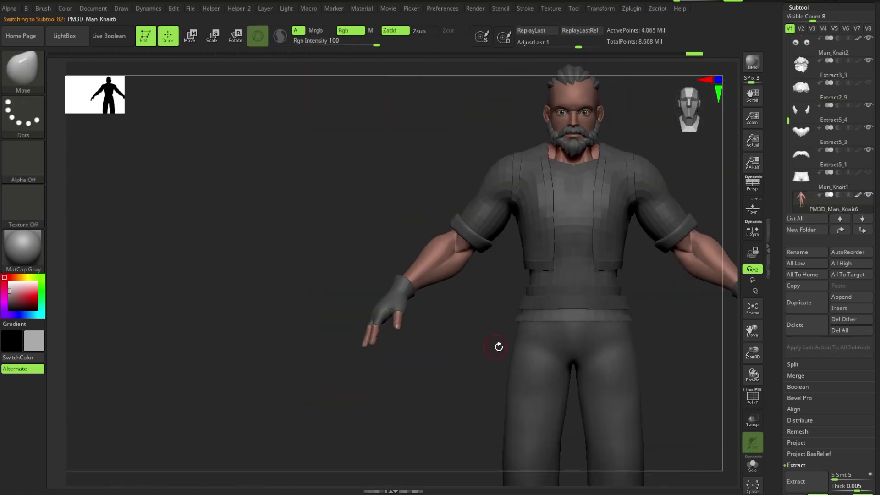
left_click_drag(417, 290, 497, 270, "ctrl")
key("ctrl+i")
mouse_move(574, 305)
left_mouse_down()
mouse_move(488, 313)
mouse_move(545, 281)
mouse_move(503, 281)
left_mouse_up()
left_click(459, 353)
left_click(455, 354)
Step: Delete the sleeve's hidden polygons, ZRemesh it to 210 points, and duplicate it
left_click(478, 236, "ctrl+shift")
key("space")
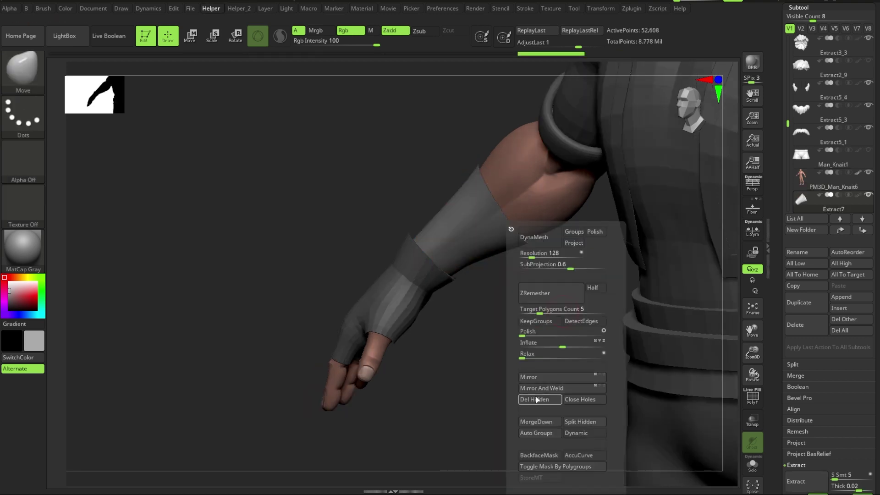
left_click(538, 400)
key("w")
key("space")
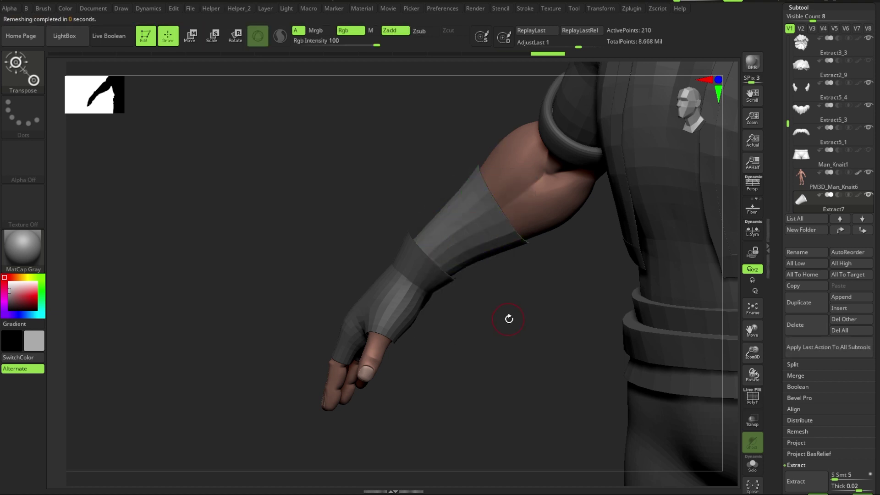
left_click_drag(509, 317, 476, 155)
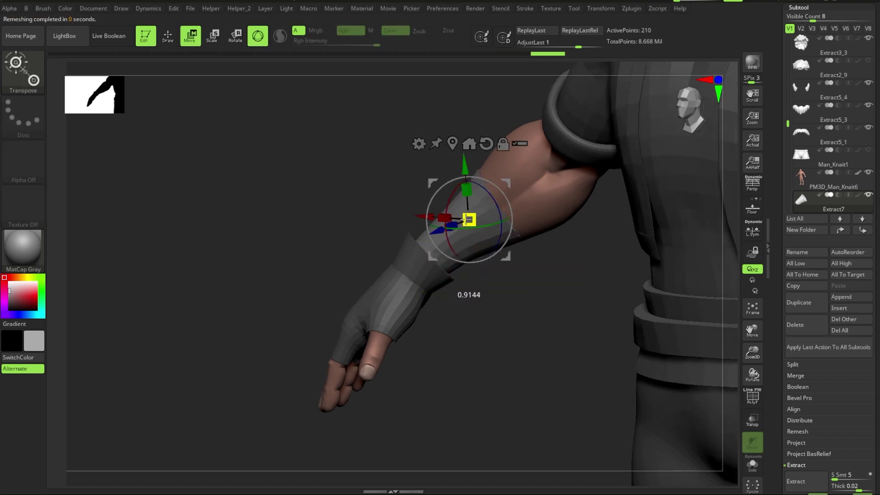
key("q")
mouse_move(495, 249)
right_mouse_down()
mouse_move(499, 234)
mouse_move(534, 289)
mouse_move(539, 339)
right_mouse_up()
key("shift+f")
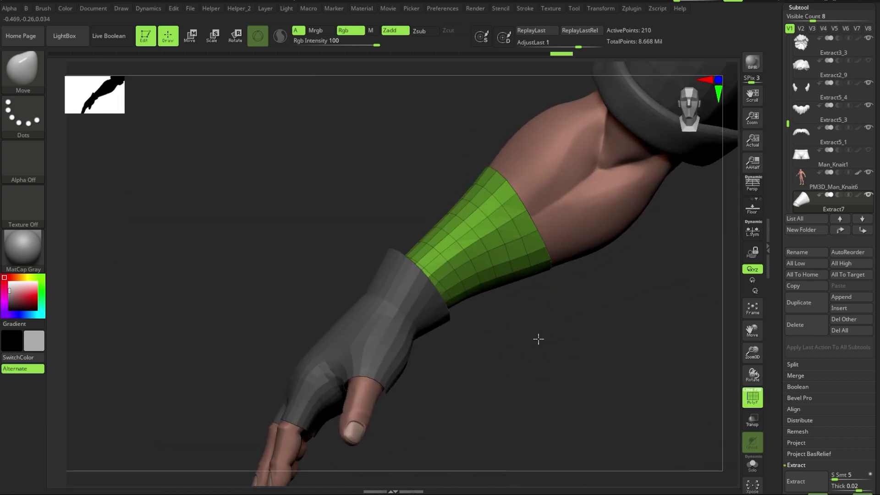
left_click(799, 303)
Step: Give a sleeve polyloop its own polygroup with ZModeler, then undo the change
key("b")
key("z")
key("m")
key("space")
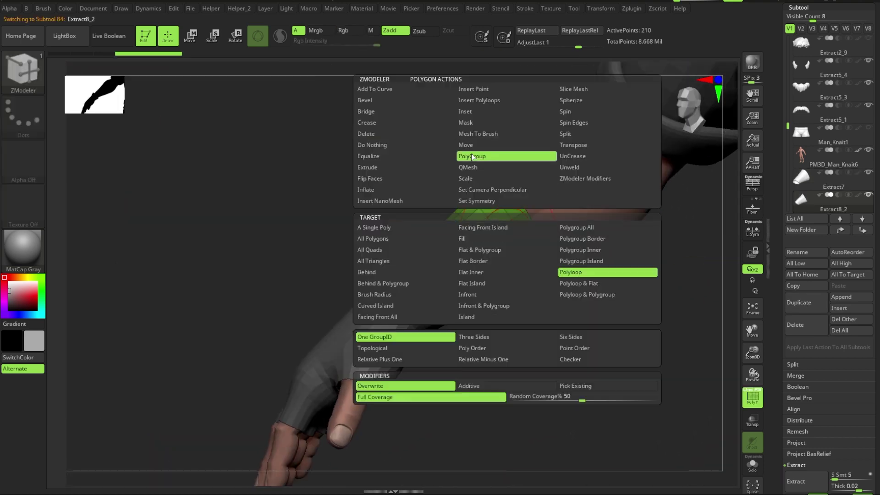
left_click(472, 157)
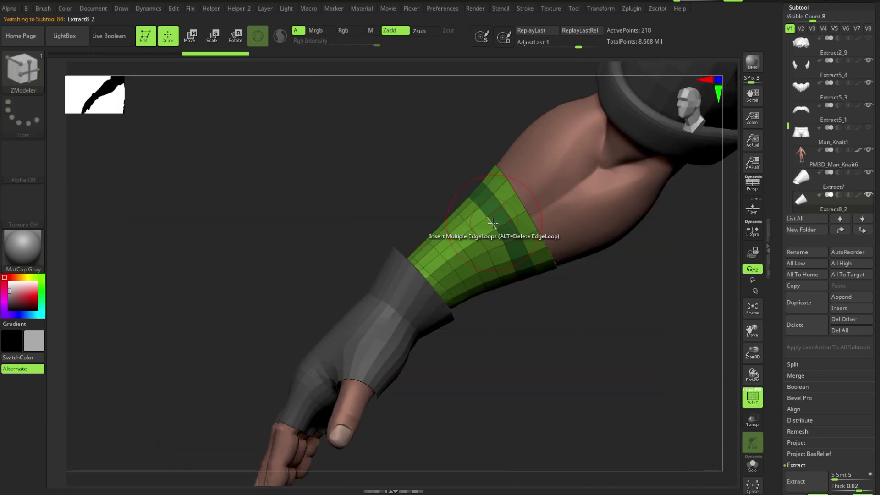
left_click(435, 263)
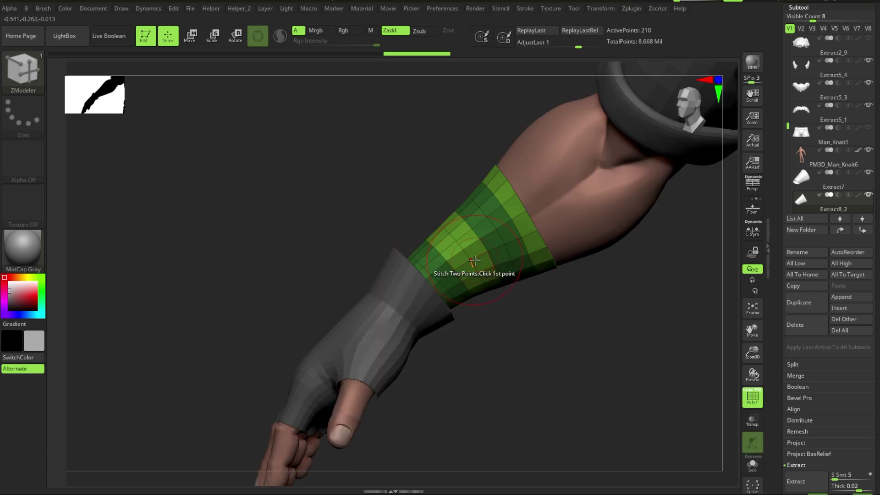
key("space")
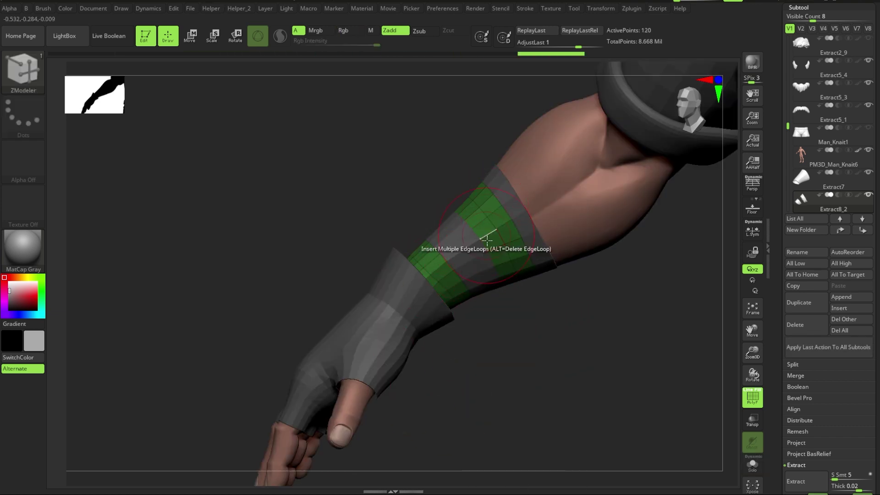
key("b")
key("m")
key("v")
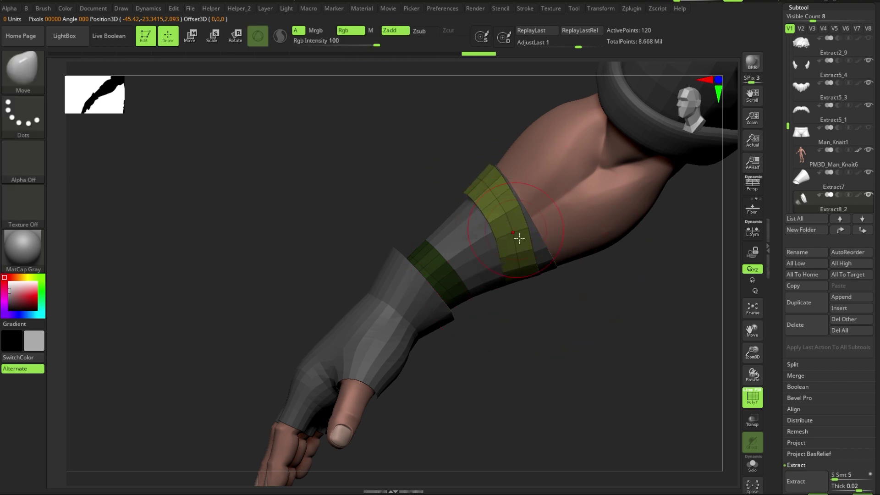
key("ctrl+z")
key("ctrl+z")
key("ctrl+z")
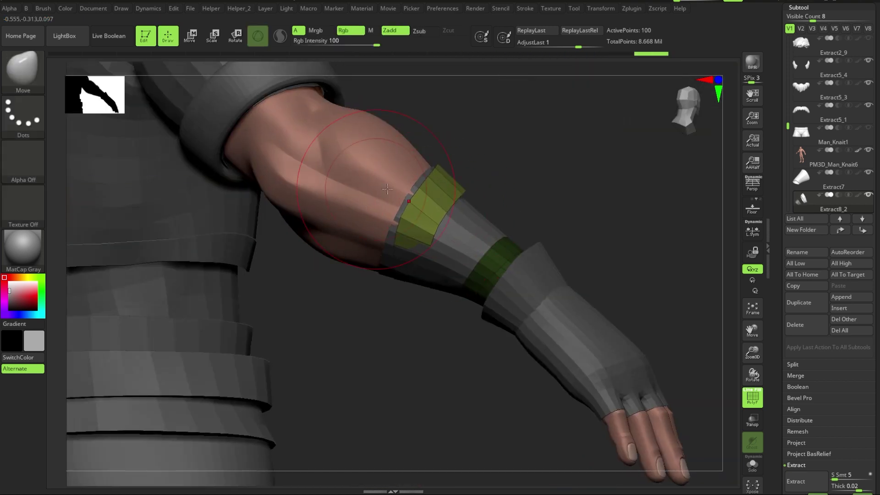
key("ctrl+z")
key("ctrl+z")
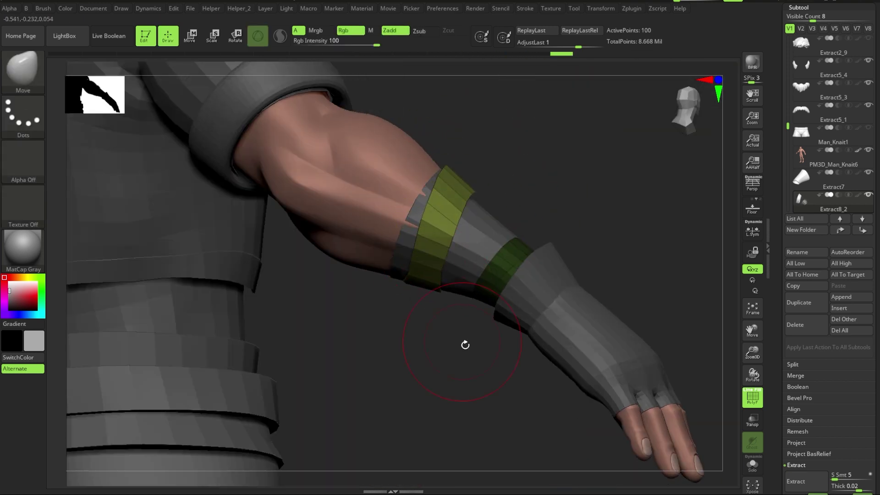
Step: Step back and forth through the wrist band editing history
left_click_drag(465, 345, 438, 226)
key("ctrl+shift+z")
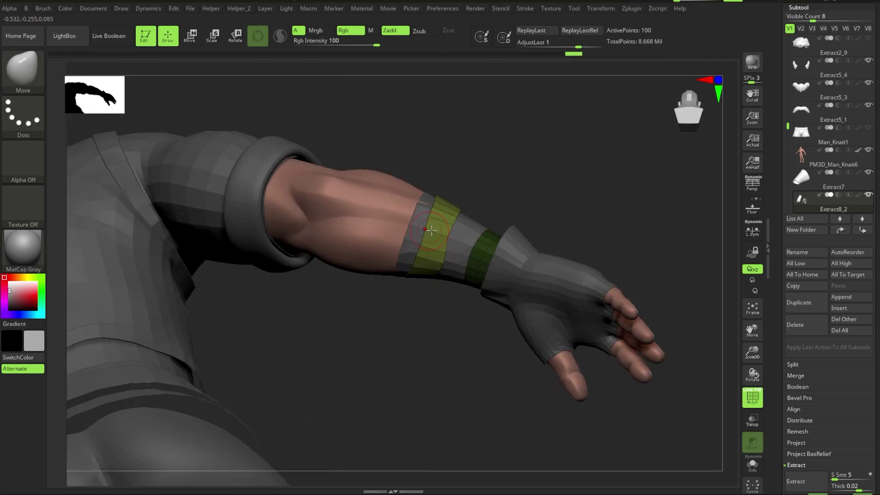
key("ctrl+shift+z")
key("ctrl+shift+z")
key("ctrl+shift+z")
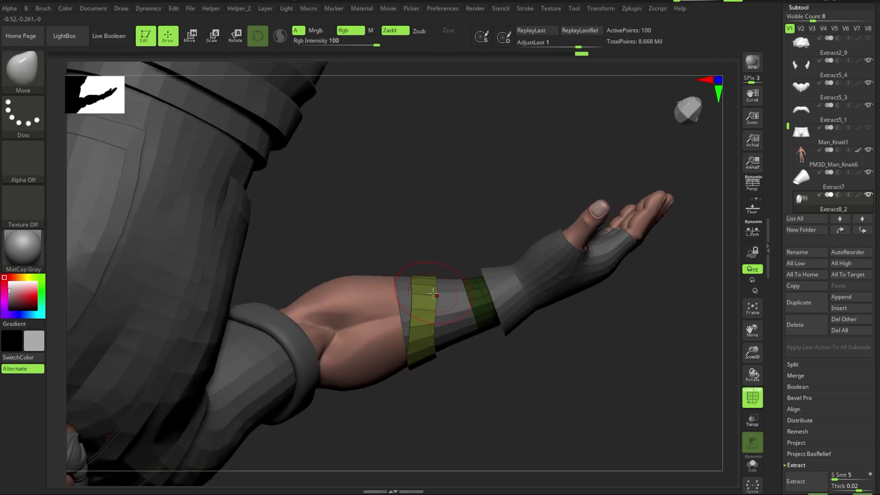
key("ctrl+shift+z")
key("ctrl+shift+z")
key("ctrl+shift+z")
key("ctrl+shift+z")
key("ctrl+shift+z")
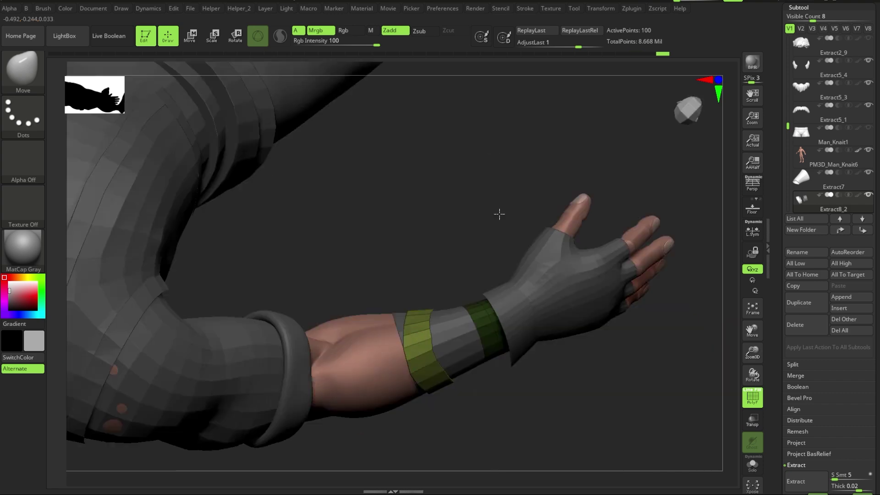
key("ctrl+shift+z")
key("ctrl+shift+z")
key("ctrl+shift+z")
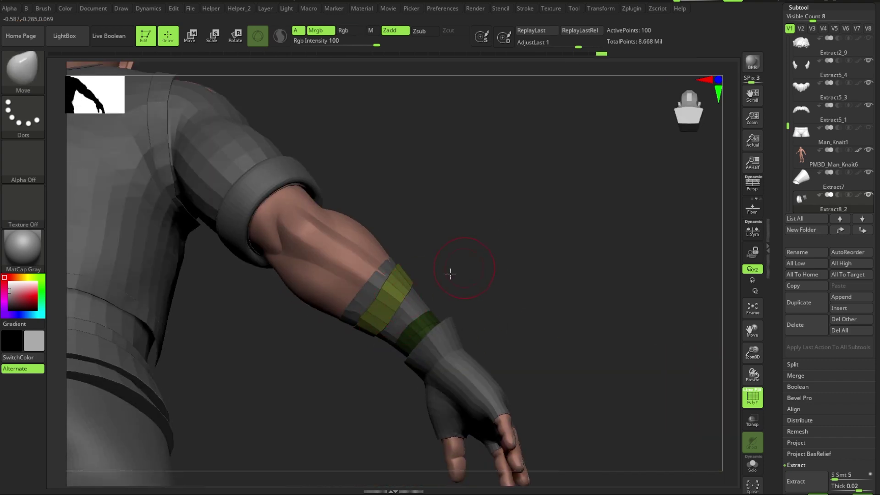
key("ctrl+shift+z")
key("ctrl+shift+z")
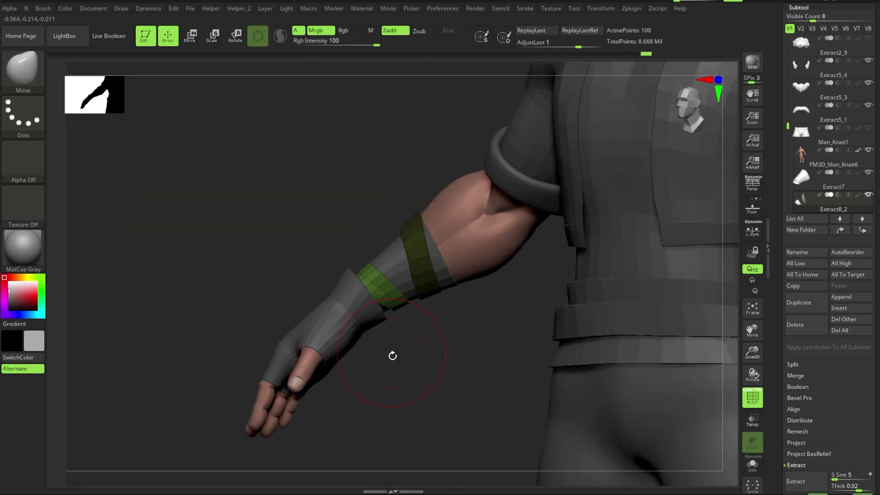
key("ctrl+shift+z")
key("ctrl+shift+z")
key("ctrl+shift+z")
key("ctrl+shift+z")
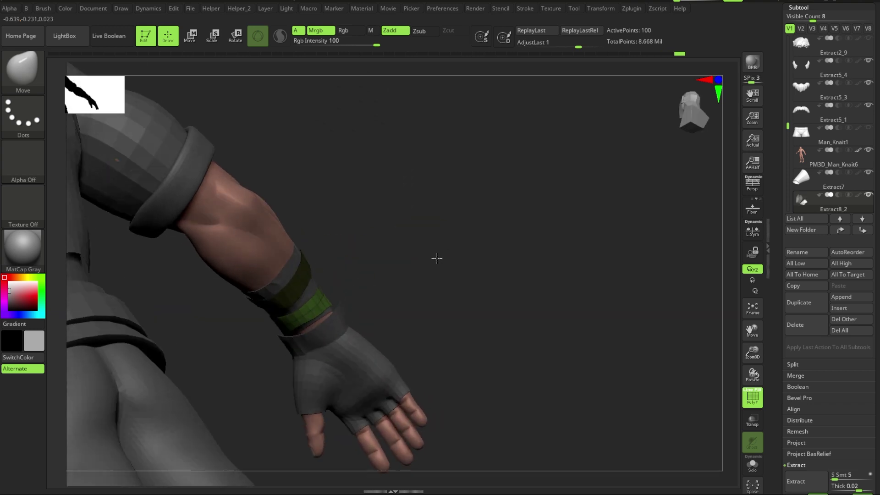
key("ctrl+z")
key("ctrl+z")
key("ctrl+z")
key("ctrl+z")
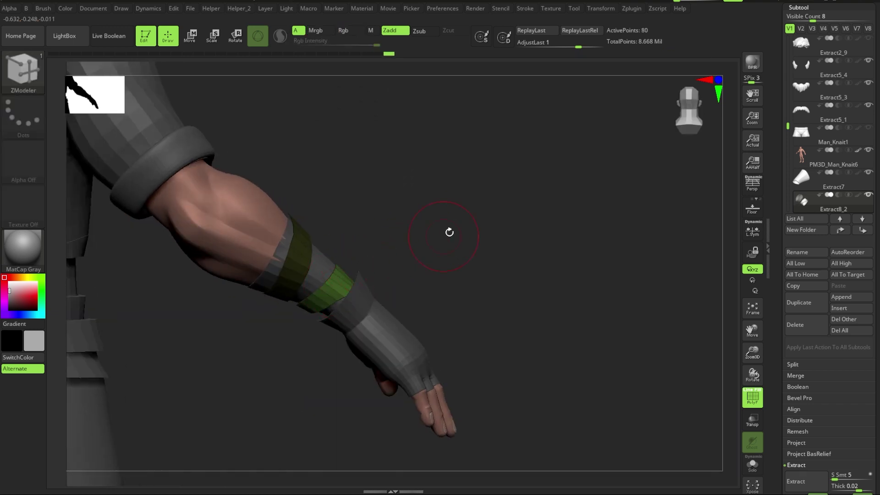
Step: Redo to the final two 80-point bands, then switch to the vest with polygroups shown
key("ctrl+shift+z")
key("ctrl+shift+z")
key("ctrl+shift+z")
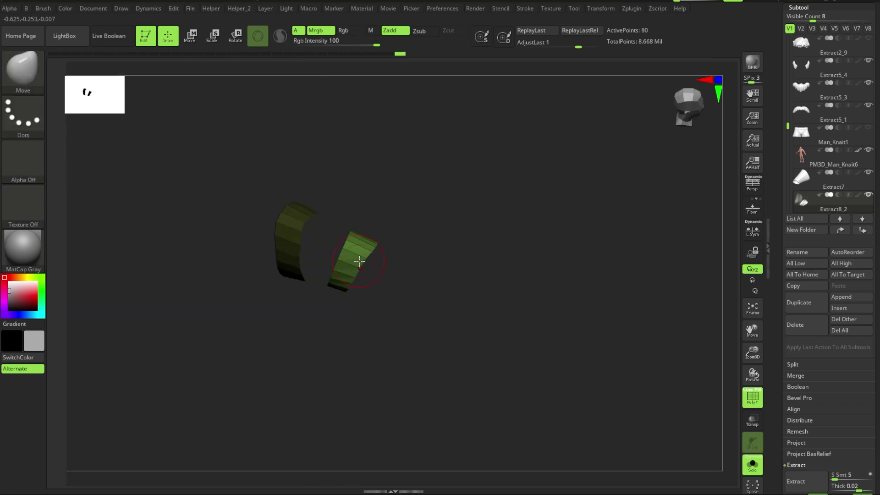
key("ctrl+shift+z")
key("ctrl+shift+z")
key("ctrl+shift+z")
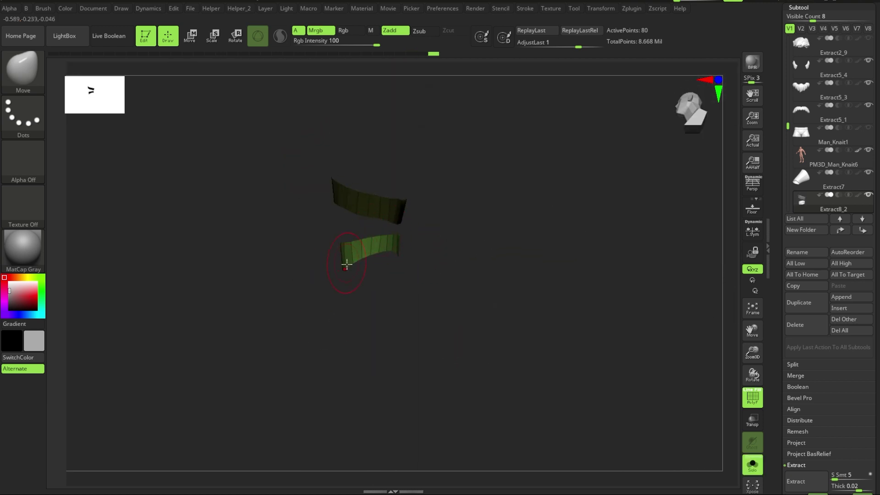
key("ctrl+shift+z")
key("ctrl+shift+z")
key("ctrl+shift+z")
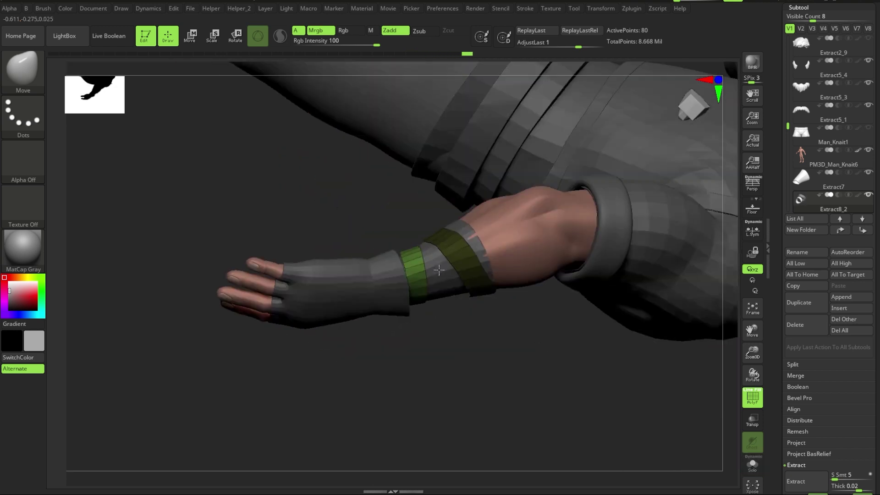
key("ctrl+shift+z")
key("ctrl+shift+z")
key("ctrl+shift+z")
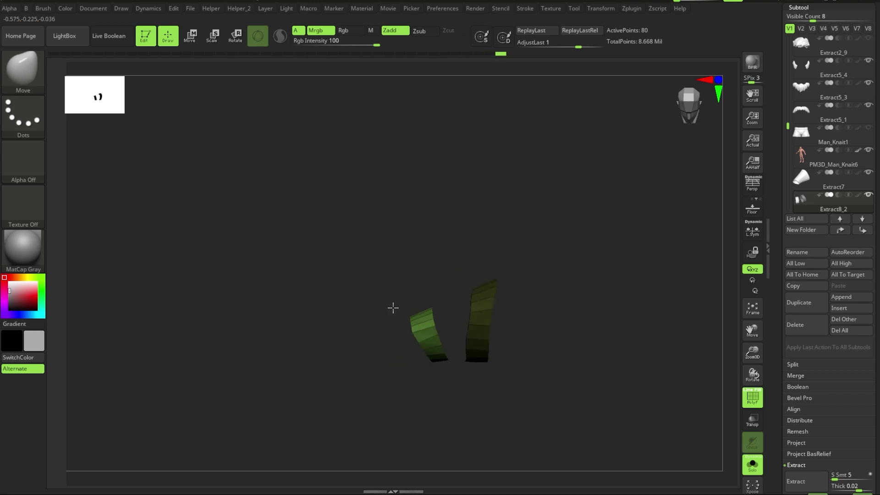
key("ctrl+shift+z")
key("ctrl+shift+z")
key("ctrl+shift+z")
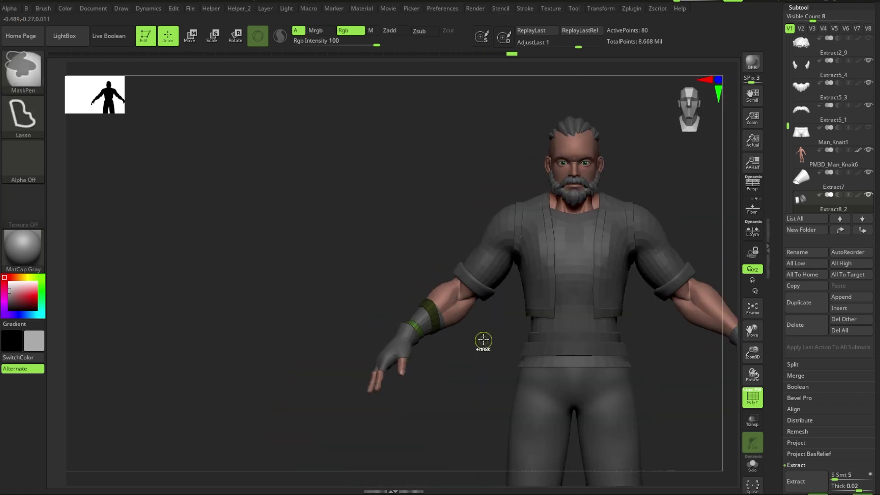
key("ctrl+shift+z")
key("ctrl+shift+z")
key("ctrl+shift+z")
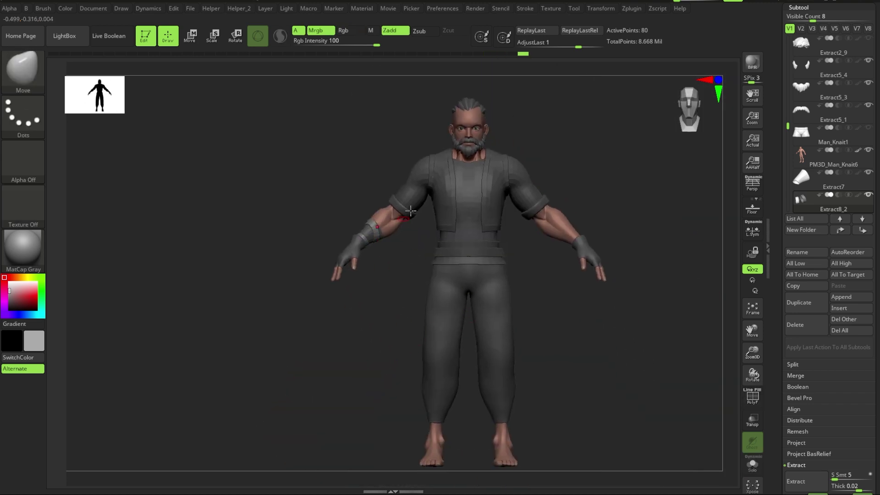
key("ctrl+shift+z")
key("ctrl+shift+z")
key("ctrl+shift+z")
key("ctrl+shift+z")
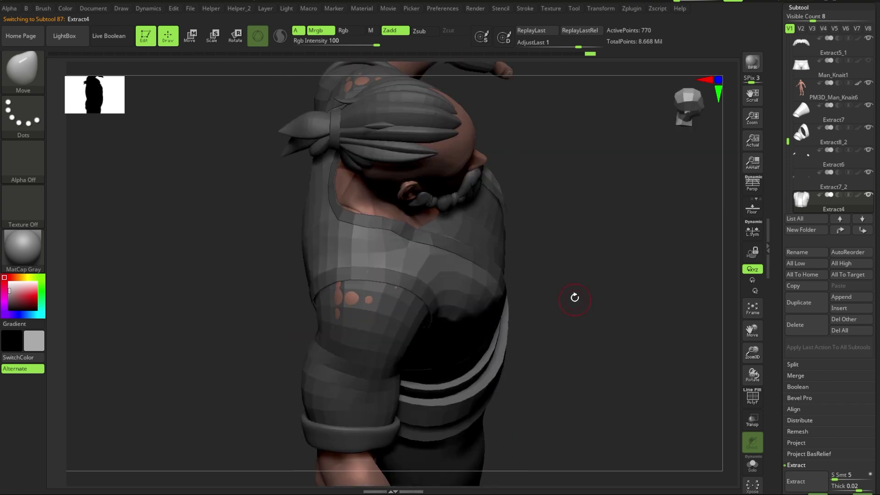
key("ctrl+shift+z")
key("ctrl+shift+z")
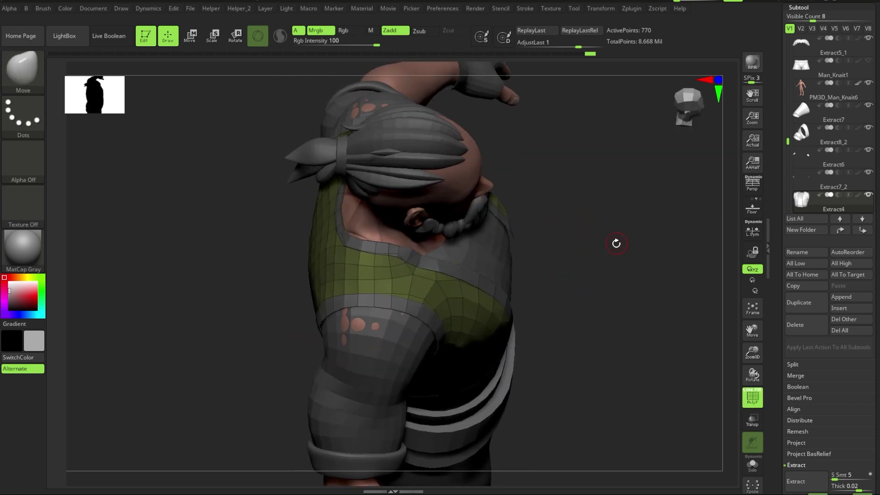
key("ctrl+shift+z")
key("ctrl+shift+z")
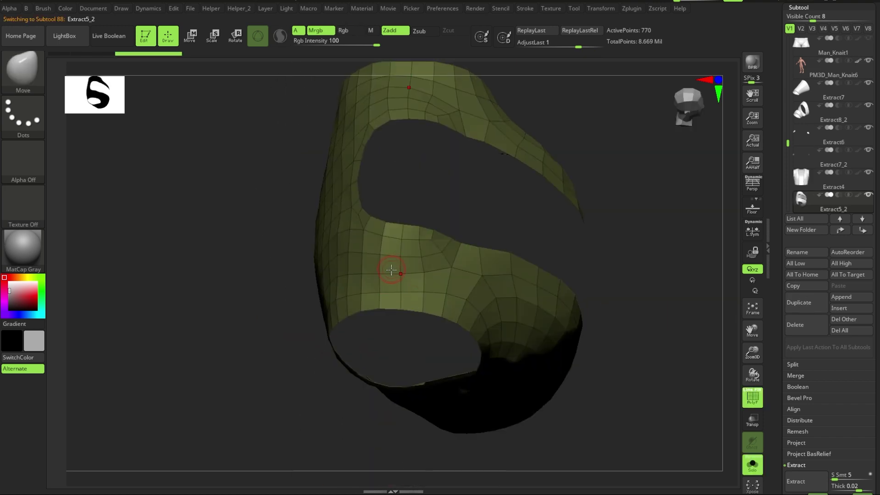
Step: On Extract5_2, polygroup a single polygon strip with ZModeler and delete everything else
key("b")
key("z")
key("m")
key("space")
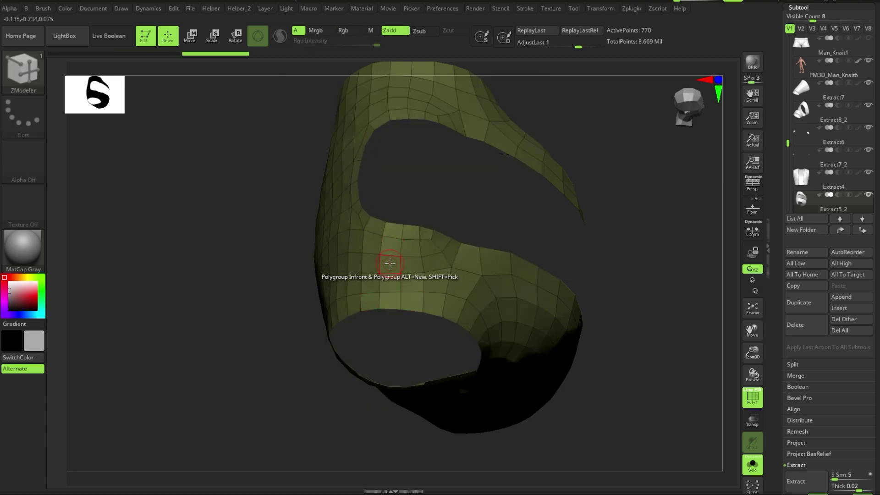
key("space")
left_click(401, 300)
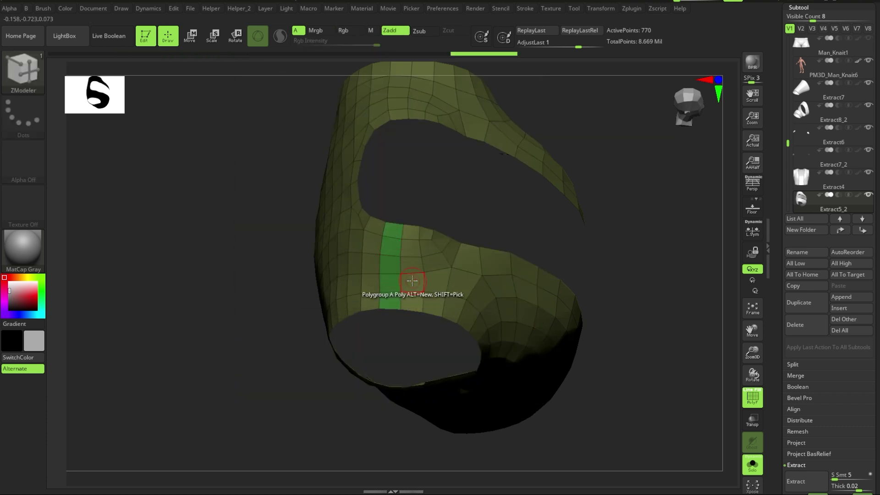
left_click(391, 293, "ctrl+shift")
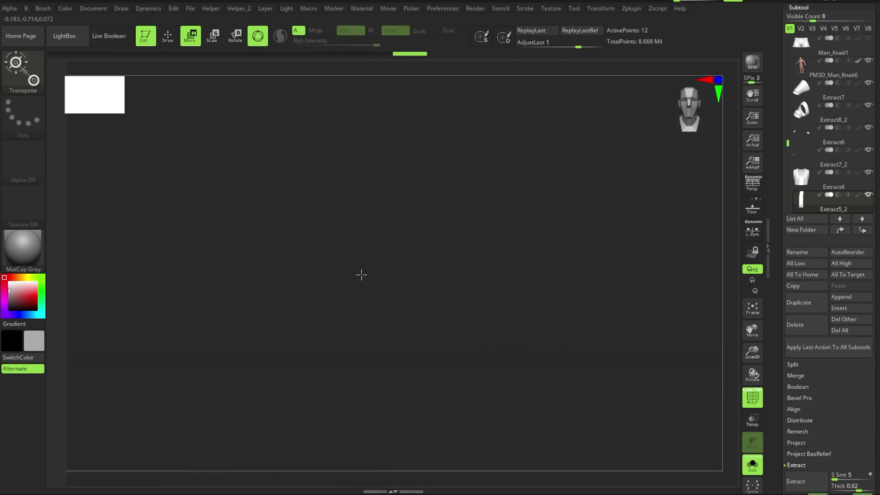
Step: Pick ZModeler Edge Move for the strip, then toggle solo view to check it on the shoulder
left_click_drag(360, 272, 370, 259)
key("space")
left_click(348, 216)
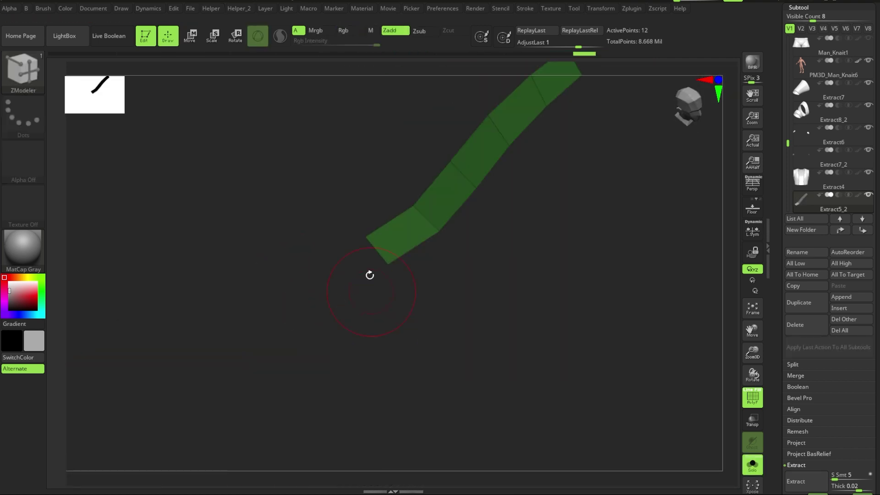
right_click_drag(366, 287, 169, 171, "ctrl")
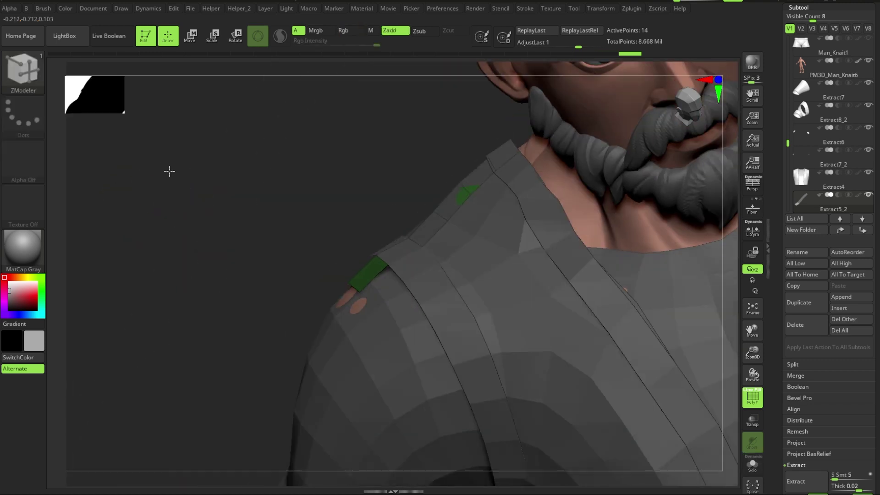
key("w")
key("ctrl+shift+s")
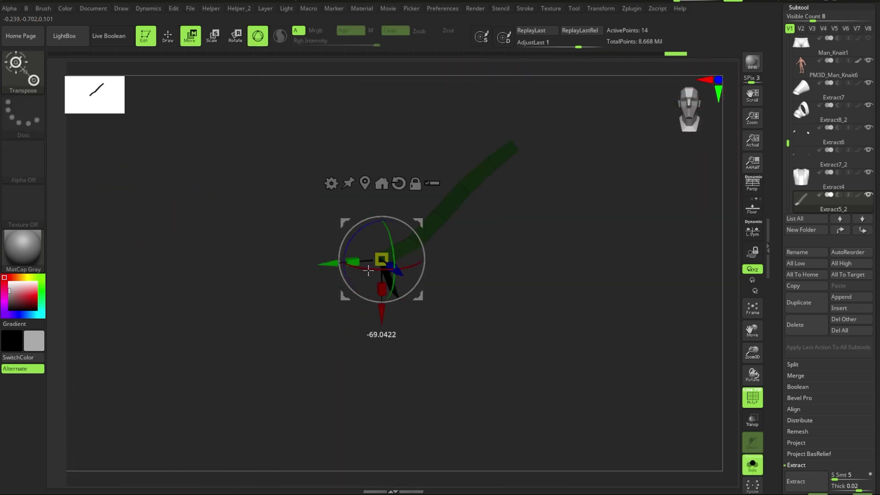
key("q")
key("ctrl+shift+s")
Step: Inspect the strip from behind the shoulder, toggling solo view and ZModeler edge editing
left_click_drag(324, 229, 468, 236)
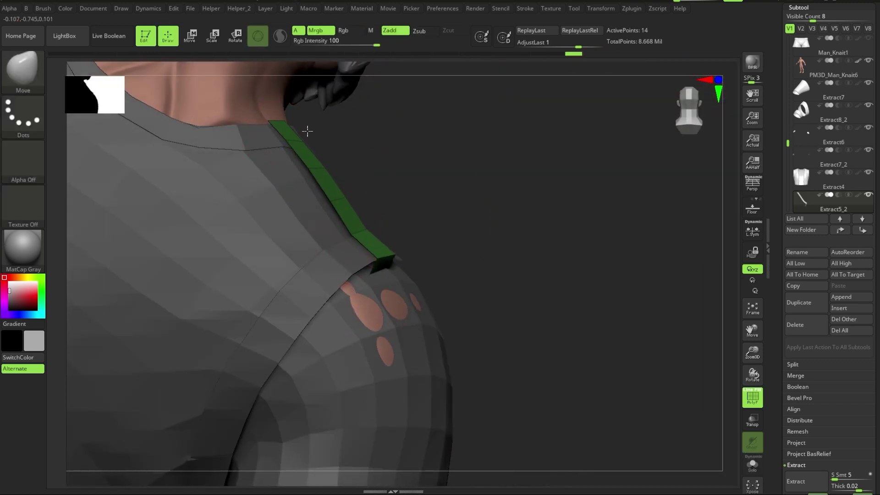
key("ctrl+shift+s")
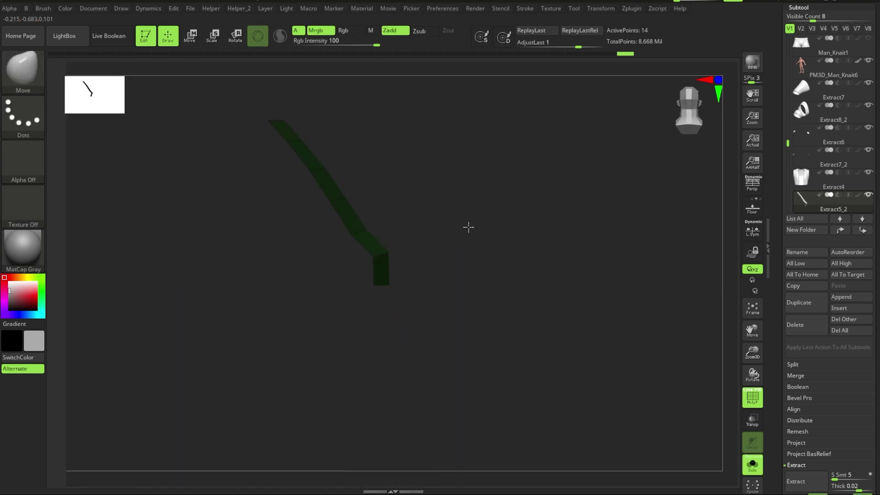
key("ctrl+shift+s")
mouse_move(495, 222)
left_mouse_down()
mouse_move(557, 194)
mouse_move(489, 276)
mouse_move(382, 327)
mouse_move(466, 202)
mouse_move(295, 247)
mouse_move(357, 303)
left_mouse_up()
key("ctrl+shift+s")
key("b")
key("z")
key("m")
key("ctrl+shift+s")
key("b")
key("m")
key("v")
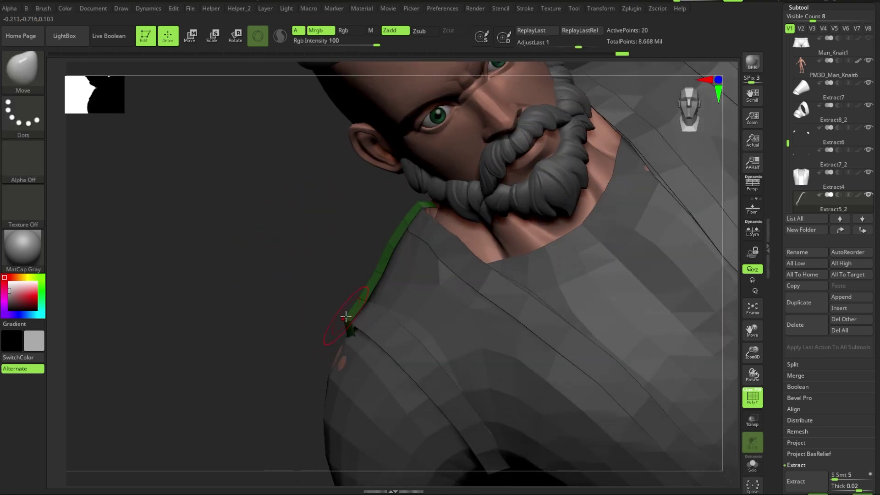
Step: Lay the strip over the shoulder near the back of the neck with Transpose Move
left_click_drag(389, 247, 487, 226)
key("ctrl+shift+s")
key("w")
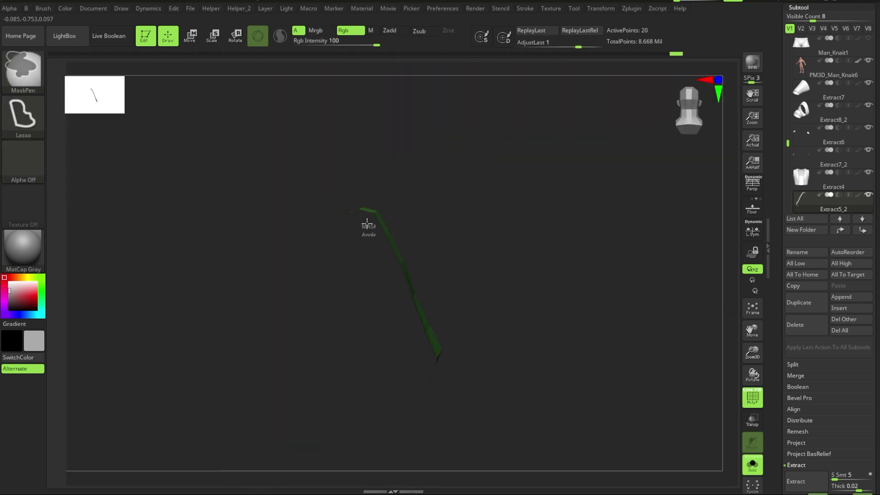
key("ctrl+shift+s")
left_click(373, 207)
key("q")
mouse_move(454, 202)
left_mouse_down()
mouse_move(399, 256)
mouse_move(397, 271)
mouse_move(395, 250)
left_mouse_up()
key("ctrl+shift+s")
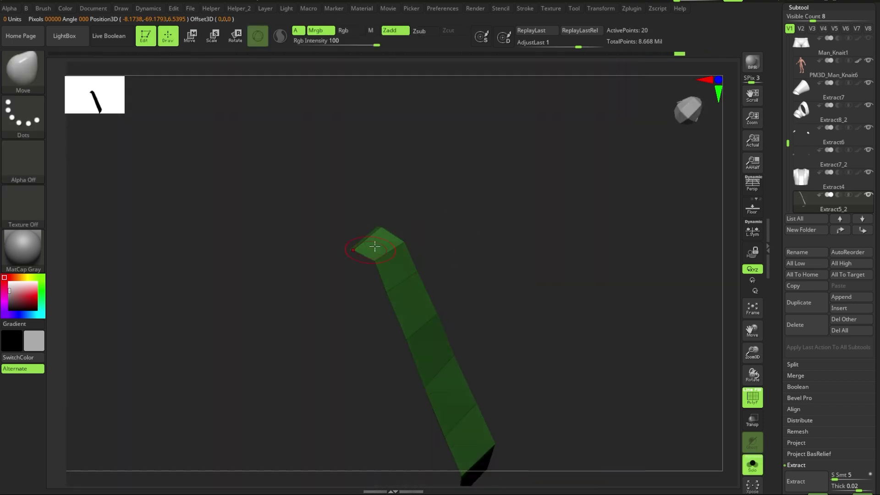
mouse_move(423, 283)
left_mouse_down()
mouse_move(330, 262)
mouse_move(360, 340)
left_mouse_up()
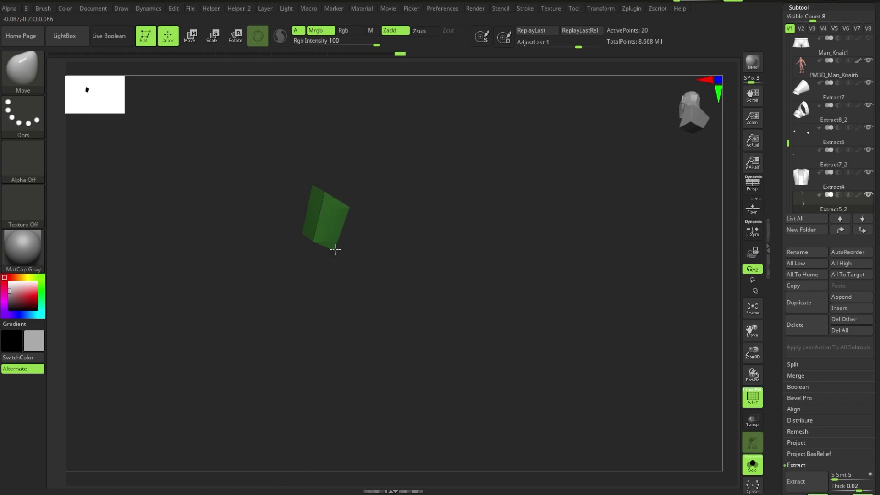
left_click_drag(335, 250, 389, 261)
key("ctrl+shift+s")
left_click_drag(183, 173, 298, 262)
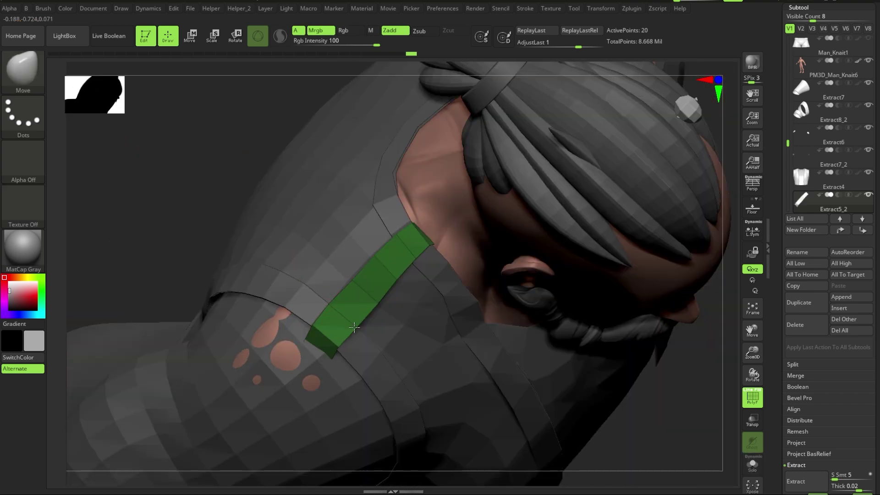
Step: Duplicate the green strap and shift the copy beside the original on the shoulder
mouse_move(359, 327)
left_mouse_down()
mouse_move(236, 234)
mouse_move(507, 212)
mouse_move(336, 279)
left_mouse_up()
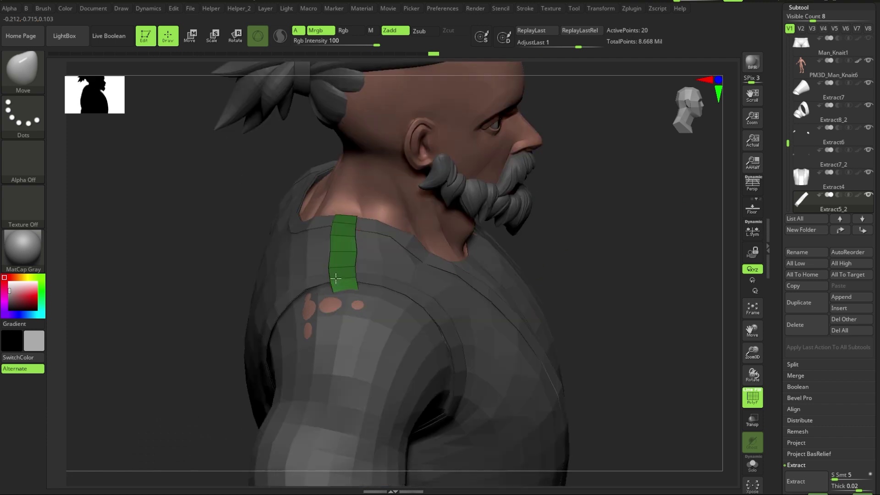
key("w")
left_click_drag(354, 222, 386, 212, "ctrl")
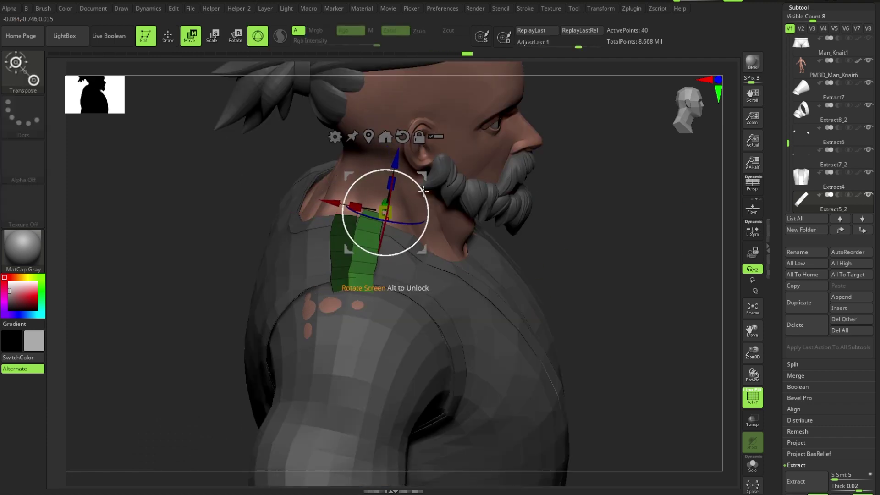
left_click(396, 236)
key("q")
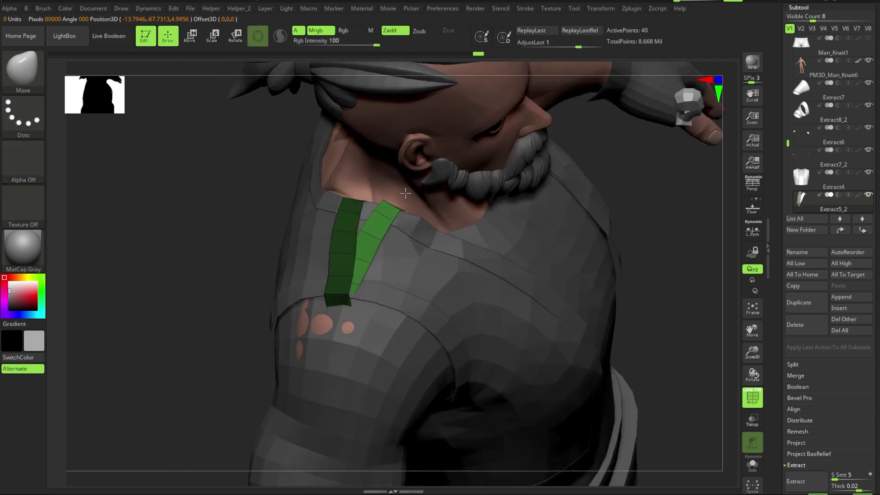
mouse_move(505, 321)
left_mouse_down()
mouse_move(586, 291)
mouse_move(363, 243)
left_mouse_up()
key("ctrl+shift+s")
key("w")
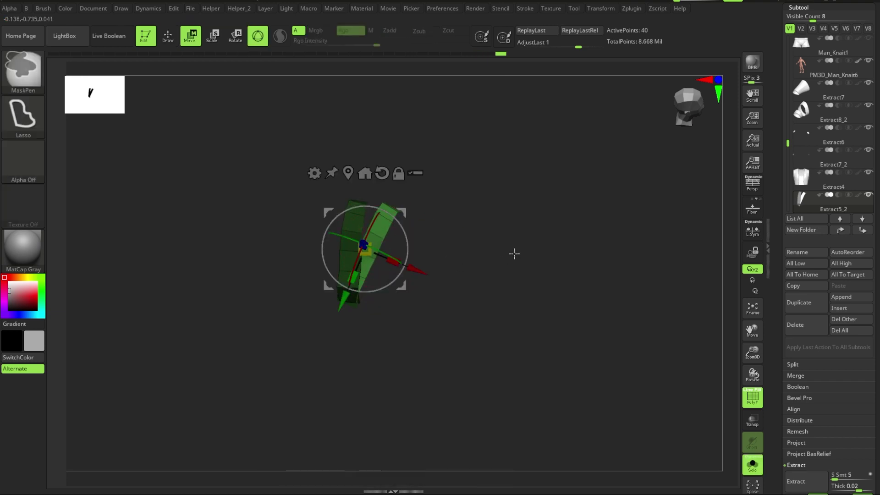
key("ctrl+shift+s")
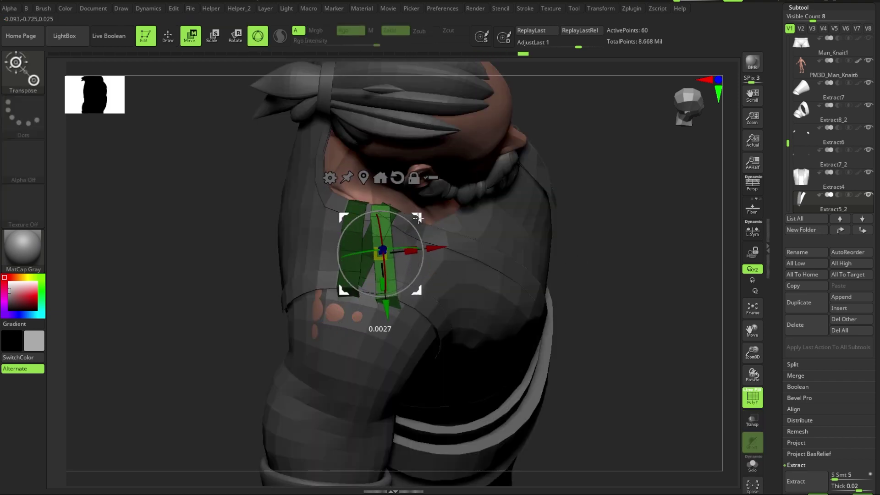
Step: Nudge both strips against the vest with Transpose Move, then frame the whole character
key("q")
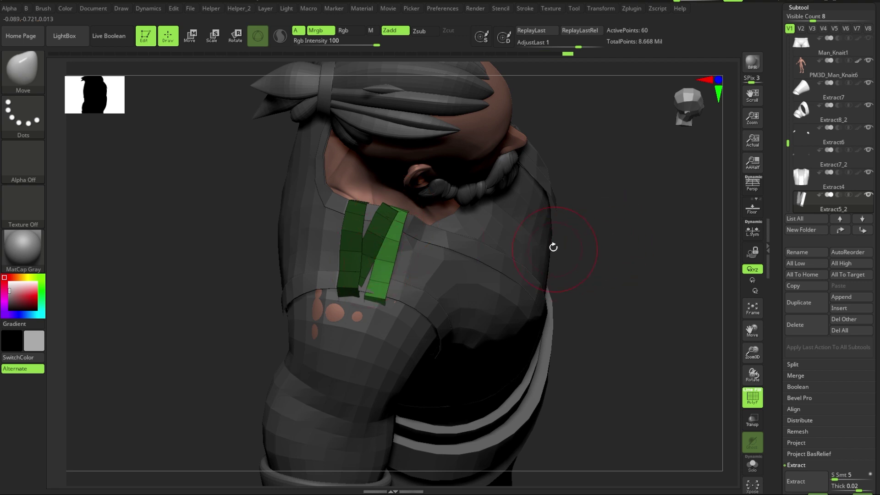
key("w")
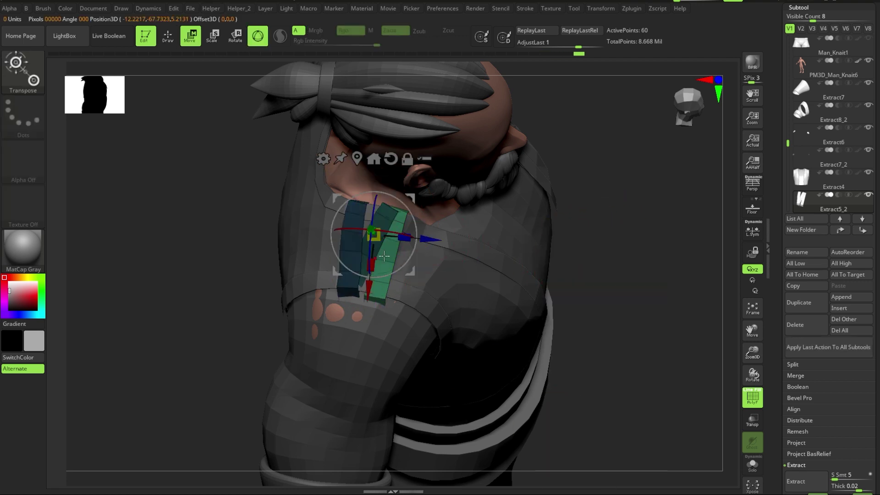
key("q")
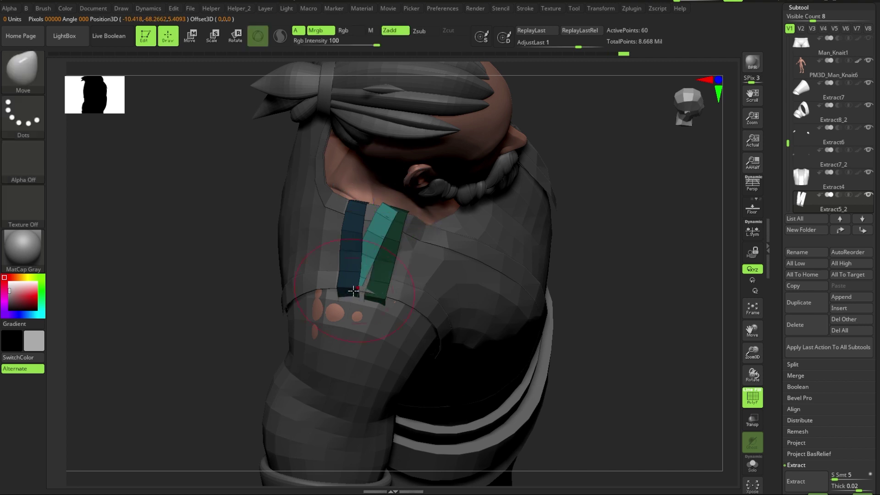
left_click_drag(619, 272, 573, 220)
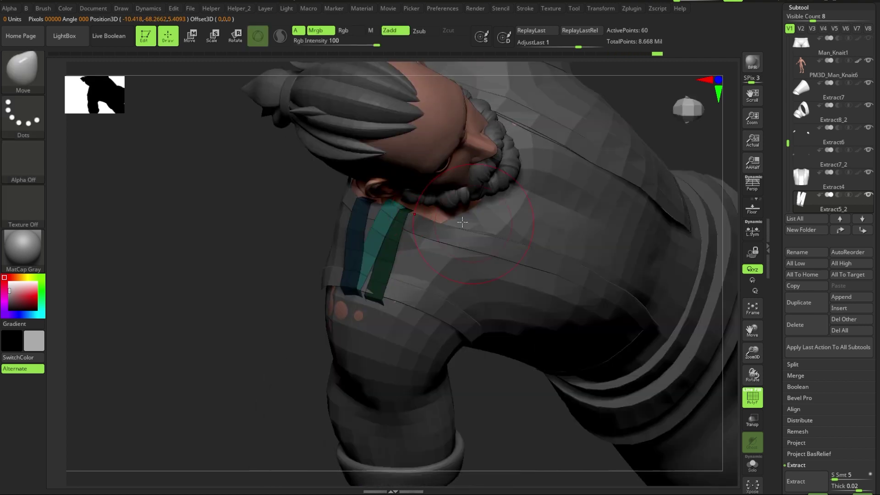
key("w")
key("q")
mouse_move(531, 423)
left_mouse_down()
mouse_move(537, 304)
mouse_move(407, 216)
left_mouse_up()
key("shift+s")
key("shift+s")
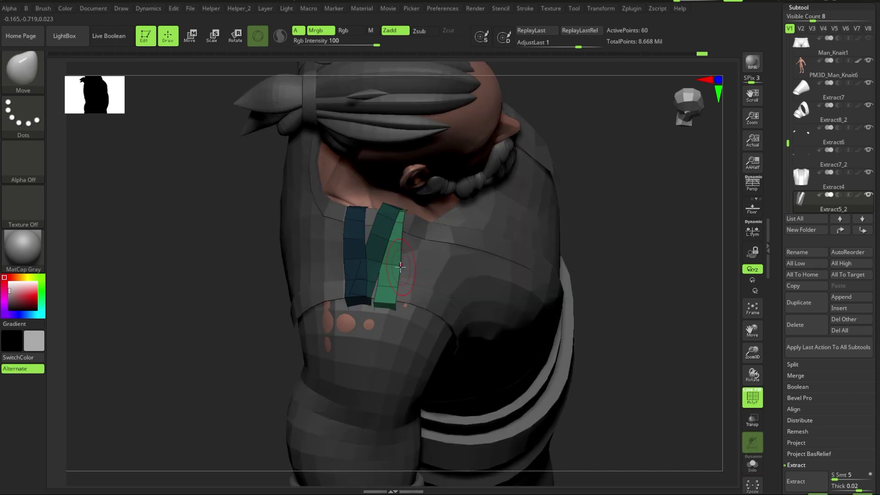
key("f")
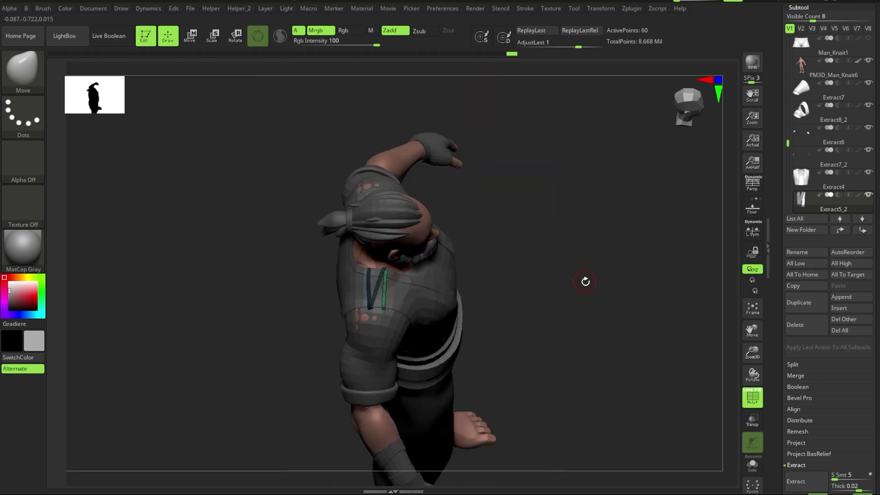
mouse_move(583, 287)
left_mouse_down()
mouse_move(621, 279)
mouse_move(578, 278)
mouse_move(544, 249)
left_mouse_up()
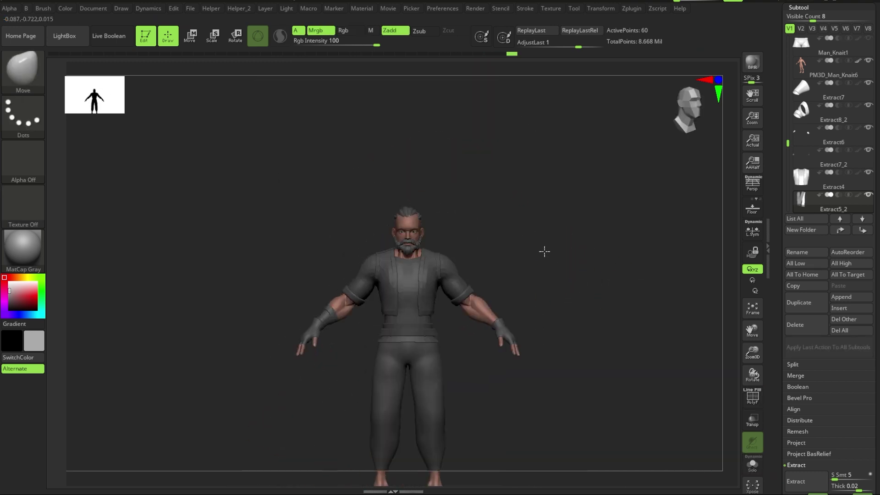
Step: Mask the body's feet, then extract and accept a shell covering both feet
left_click(425, 341, "alt")
key("shift+s")
key("shift+s")
left_click_drag(425, 341, 466, 218, "alt")
left_click_drag(493, 244, 552, 261)
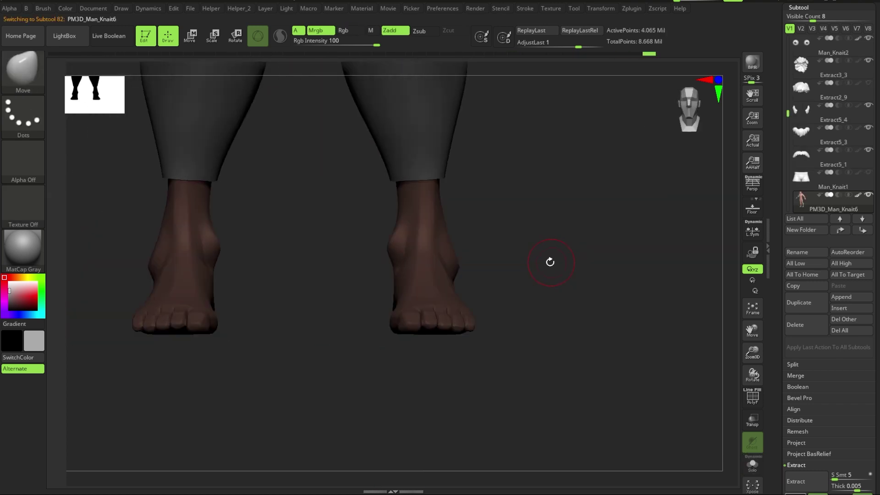
right_click(528, 265)
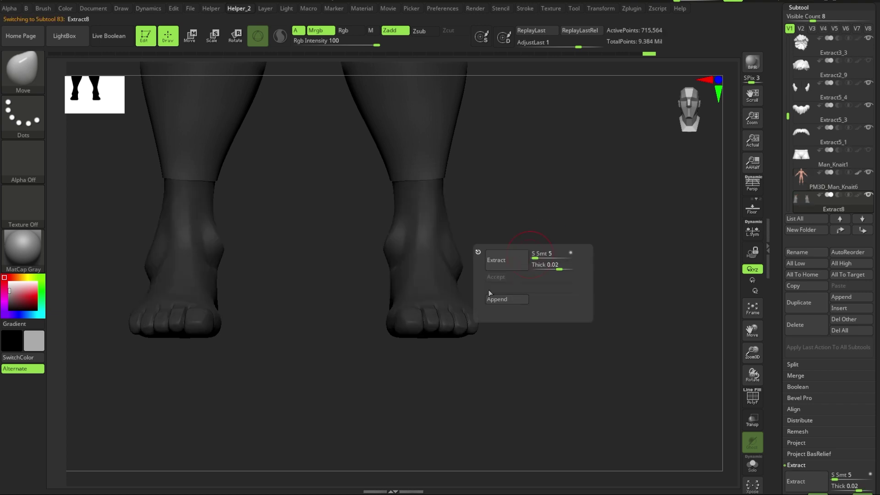
left_click_drag(445, 268, 536, 328)
Step: Smooth away the shell's toes and ZRemesh it into clean quads with Half
key("space")
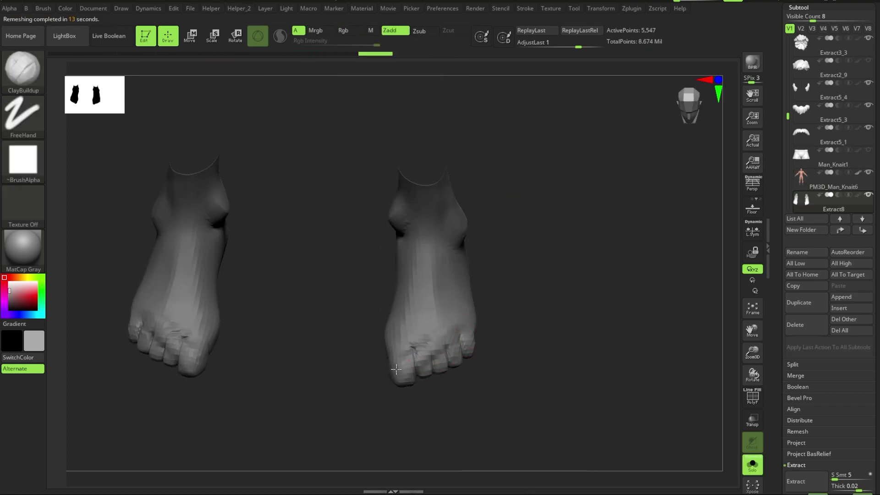
left_click_drag(396, 369, 467, 338, "shift")
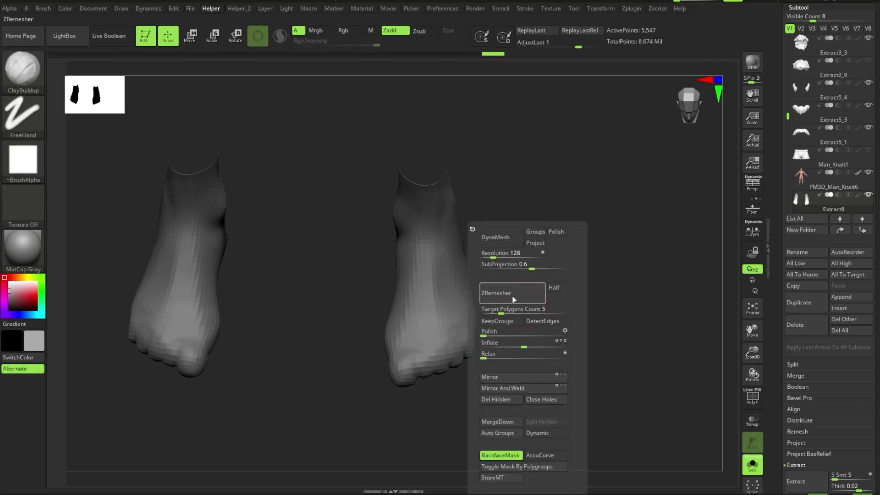
right_click_drag(427, 337, 465, 355)
right_click_drag(548, 313, 410, 364)
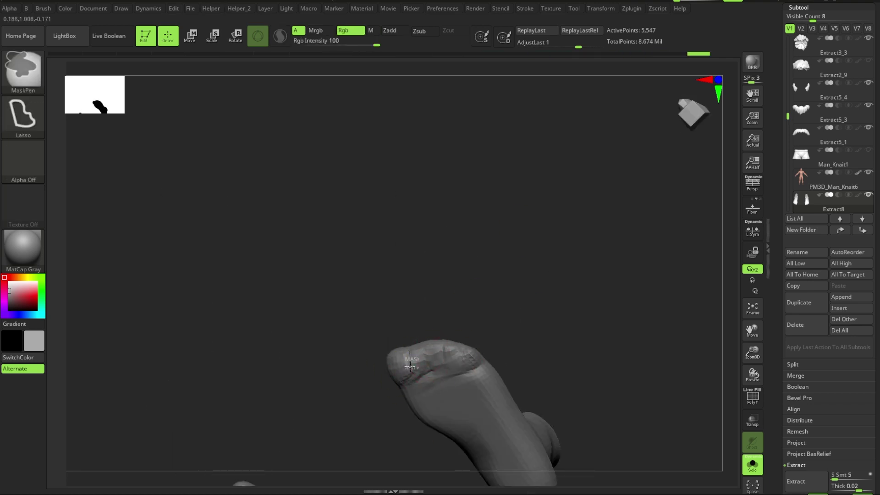
key("f")
key("space")
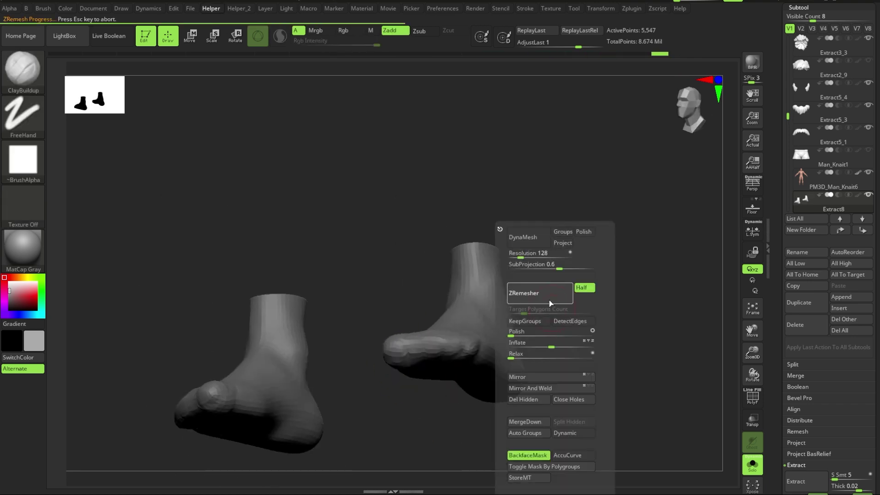
mouse_move(541, 306)
right_mouse_down()
mouse_move(564, 171)
mouse_move(550, 273)
mouse_move(440, 222)
right_mouse_up()
Step: Cap the open shoe tops with ZModeler Close Hole, giving the 1,046-point Extract8
key("space")
left_click(438, 222)
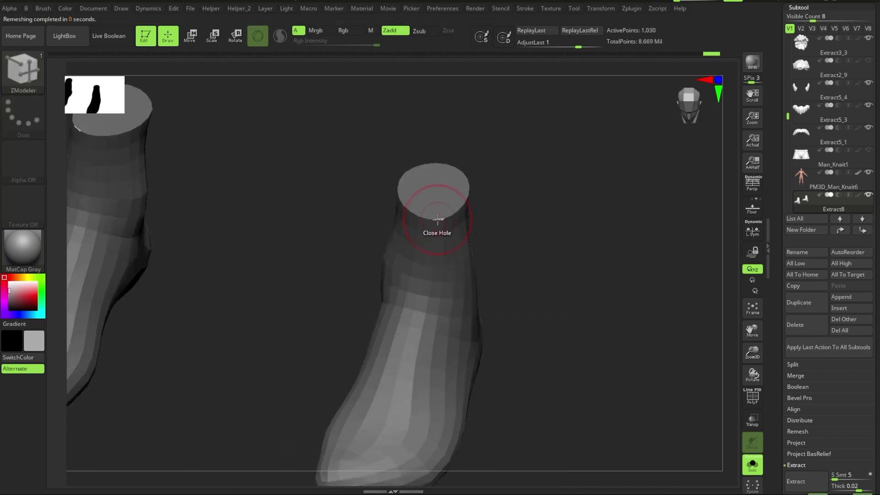
key("ctrl")
key("space")
left_click(362, 318)
left_click(448, 222)
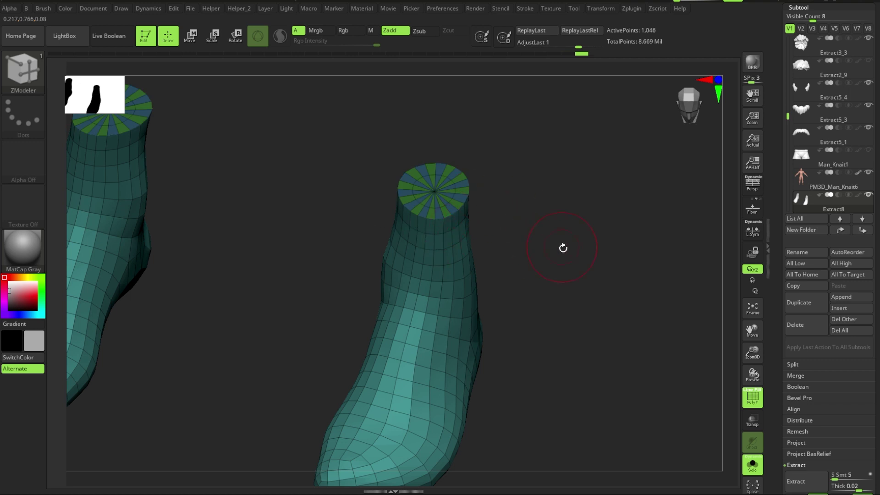
key("b")
key("m")
key("v")
right_click_drag(559, 253, 481, 289, "shift")
key("shift+f")
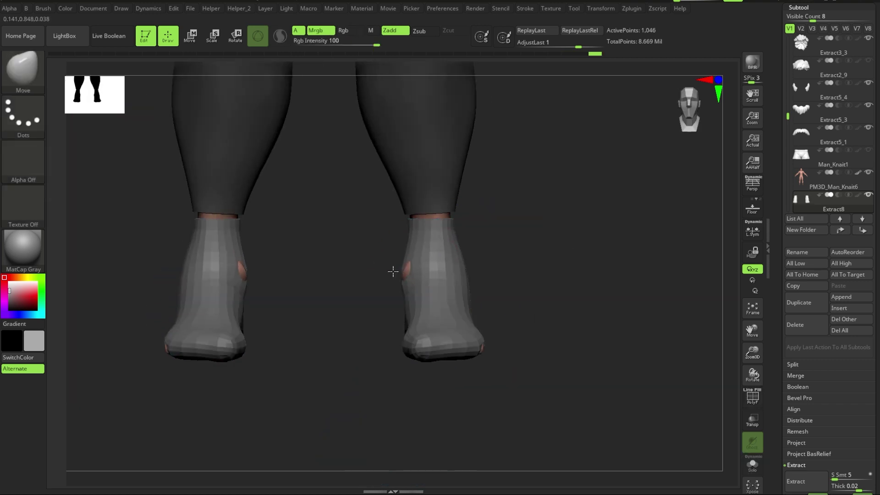
Step: Shape the shoes with ClayBuildup and Smooth, then ZRemesh them again from the Helper popup
right_click_drag(410, 276, 422, 315)
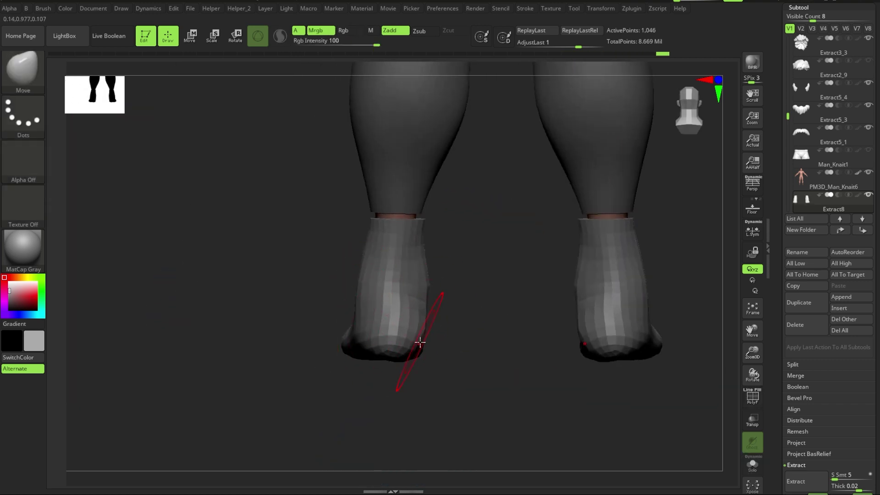
mouse_move(406, 379)
right_mouse_down()
mouse_move(402, 393)
mouse_move(426, 366)
right_mouse_up()
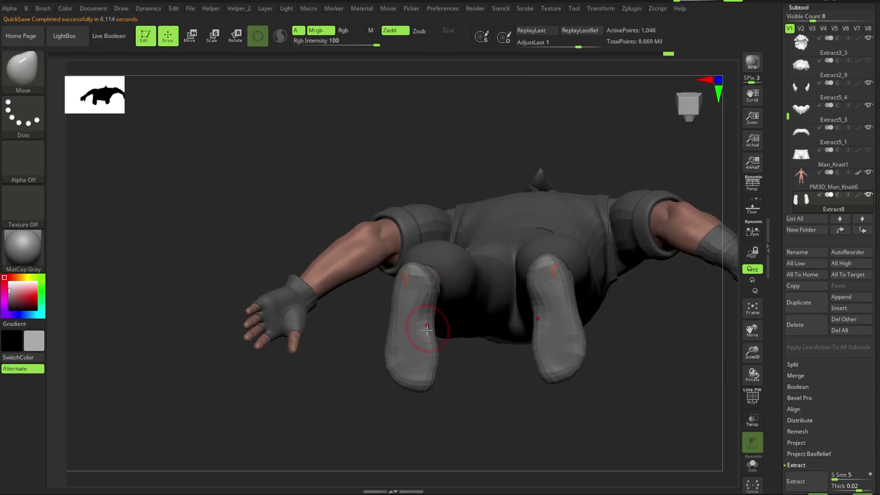
mouse_move(454, 371)
right_mouse_down()
mouse_move(477, 432)
mouse_move(467, 363)
mouse_move(454, 407)
mouse_move(421, 331)
right_mouse_up()
key("b")
key("c")
key("b")
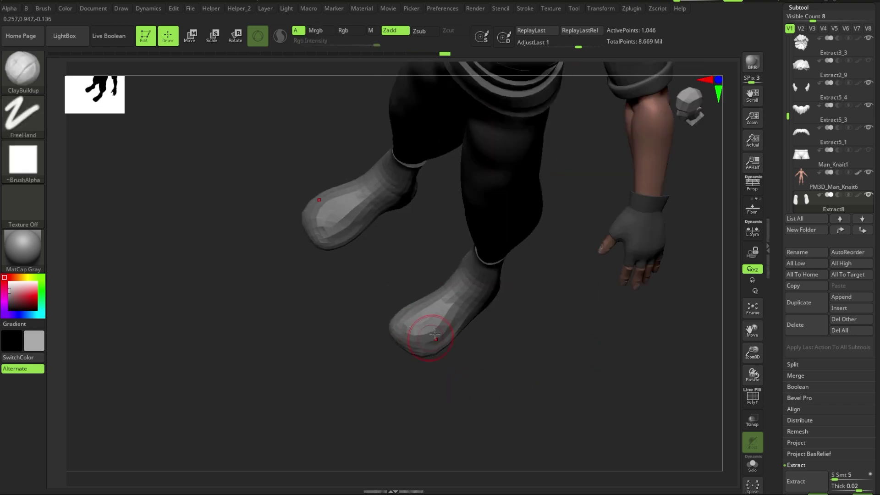
mouse_move(444, 379)
right_mouse_down()
mouse_move(350, 312)
mouse_move(362, 305)
right_mouse_up()
key("space")
left_click(478, 288)
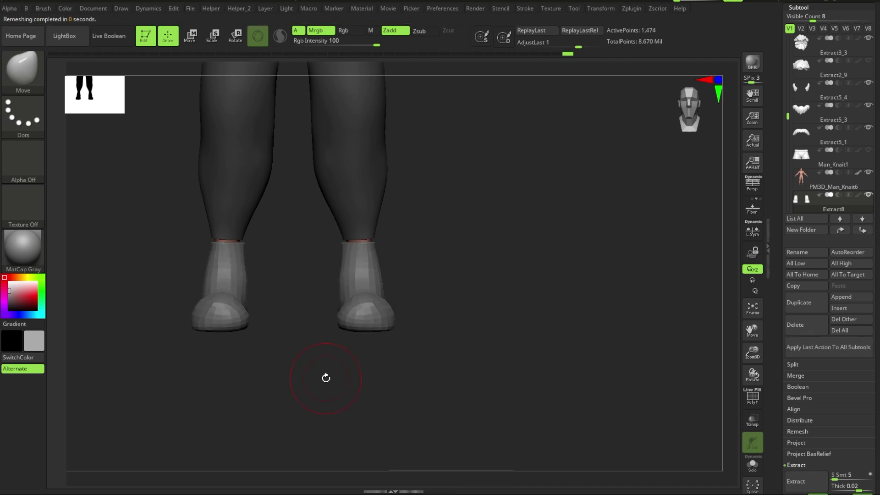
Step: Append a PolyMesh3D plane subtool to the character for the belt buckle
right_click_drag(324, 377, 417, 287)
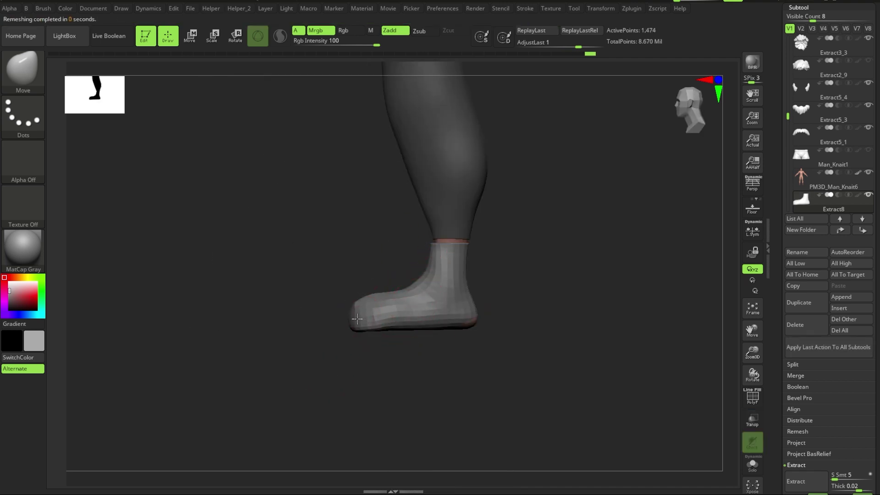
mouse_move(429, 366)
right_mouse_down()
mouse_move(346, 309)
mouse_move(430, 342)
mouse_move(532, 186)
mouse_move(476, 293)
mouse_move(344, 334)
mouse_move(342, 377)
right_mouse_up()
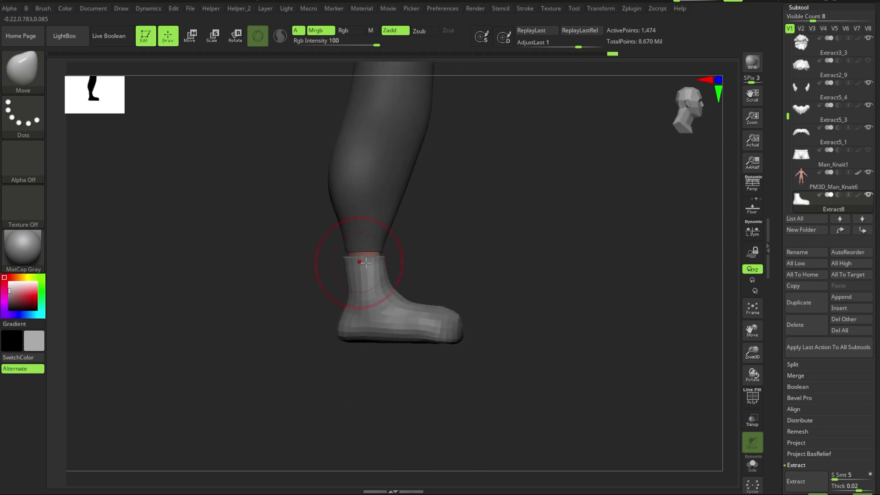
right_click_drag(364, 266, 477, 264)
mouse_move(581, 335)
right_mouse_down("alt")
mouse_move(562, 274)
mouse_move(552, 302)
mouse_move(566, 296)
mouse_move(569, 316)
right_mouse_up("alt")
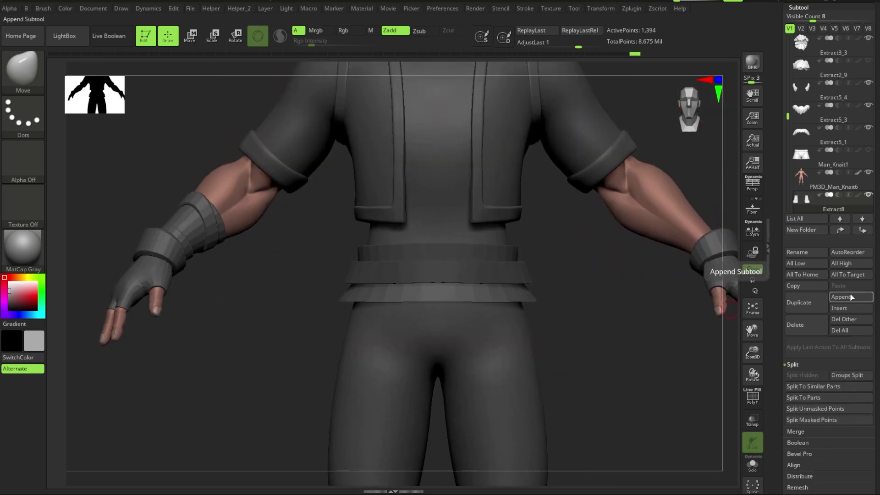
left_click(851, 299)
left_click(625, 275)
Step: Move the new plane to the belt front and frame it with polyframe shown
key("w")
left_click_drag(575, 298, 574, 250)
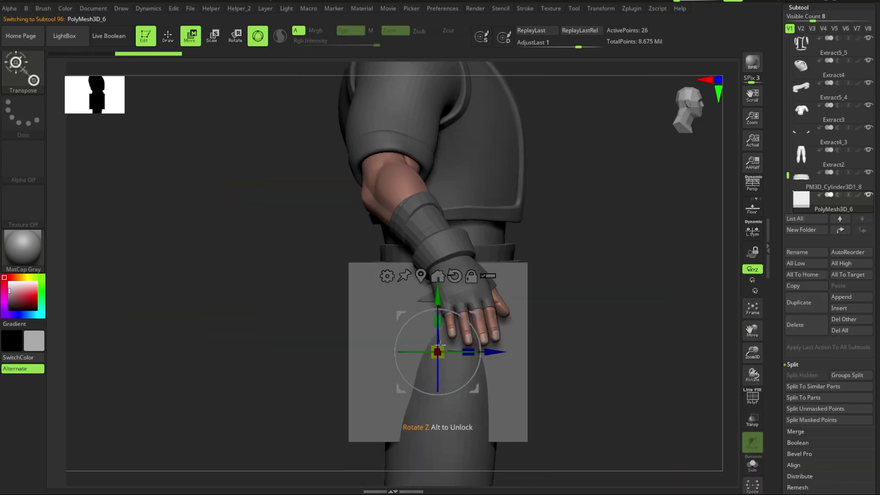
right_click_drag(573, 250, 569, 293, "shift")
key("f")
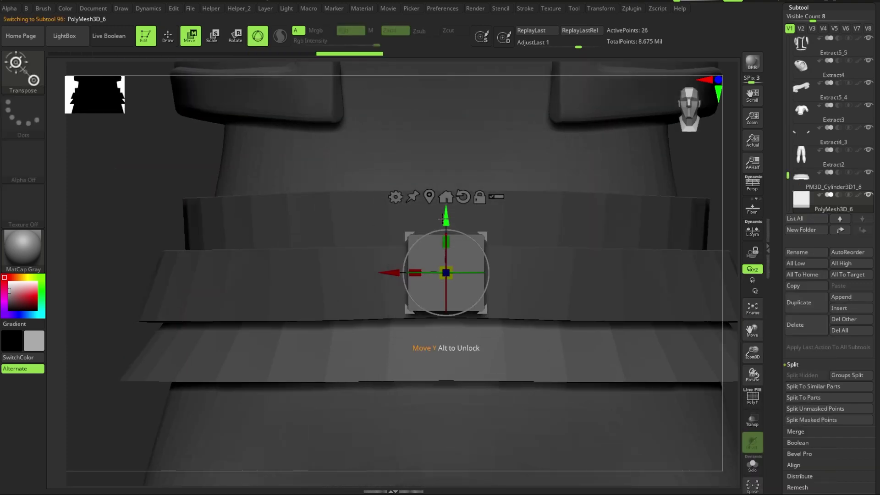
key("ctrl+shift+s")
key("shift+f")
key("ctrl+shift+s")
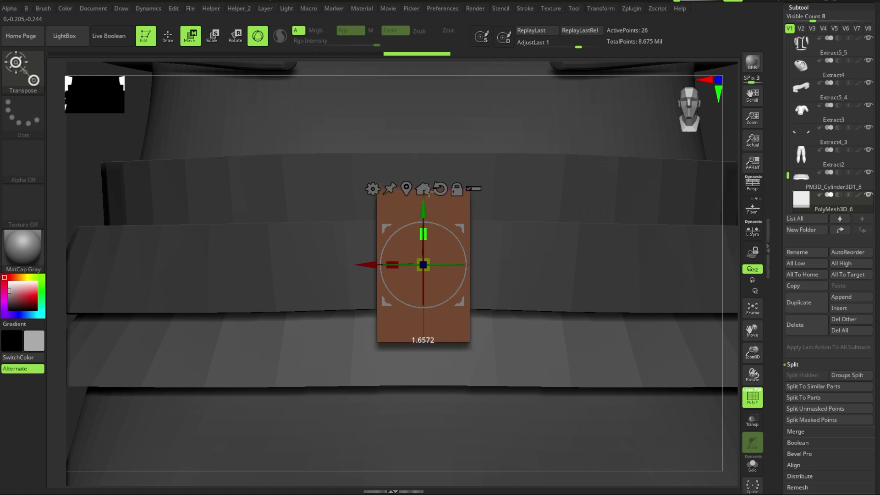
key("q")
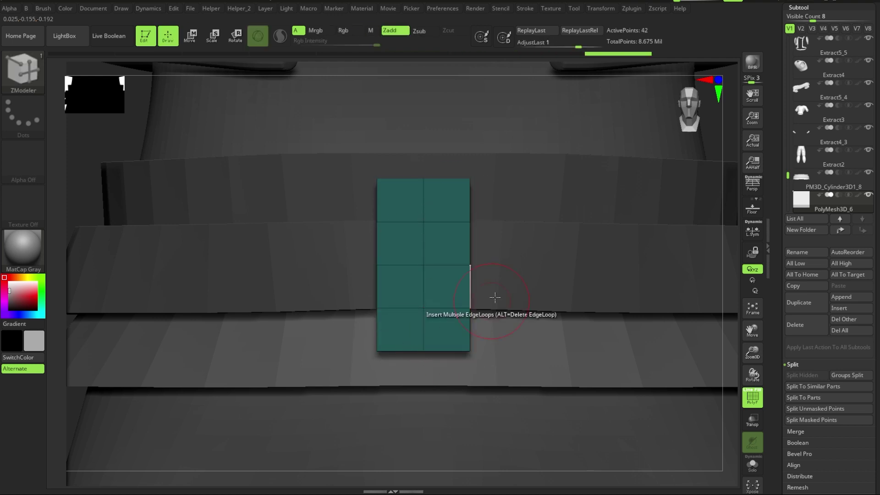
Step: Try bending one side of the soloed plane with Transpose, then undo it
key("w")
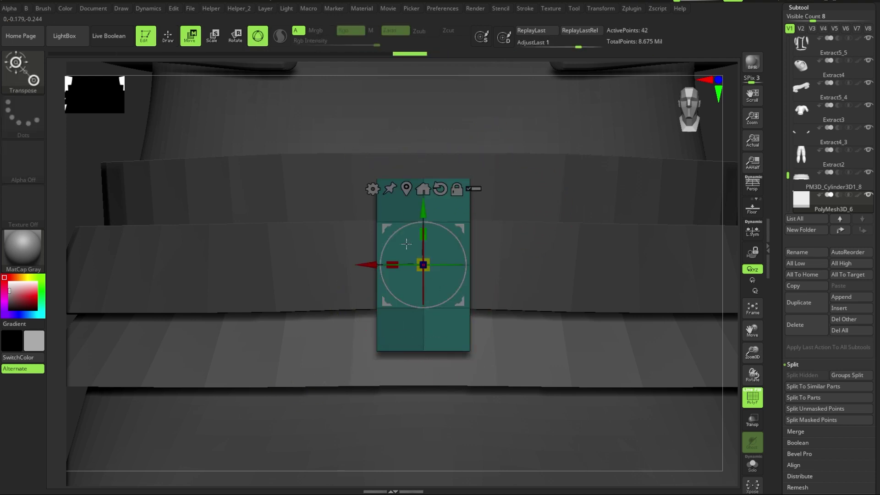
key("ctrl+shift+t")
key("ctrl+shift+s")
left_click_drag(423, 265, 424, 270)
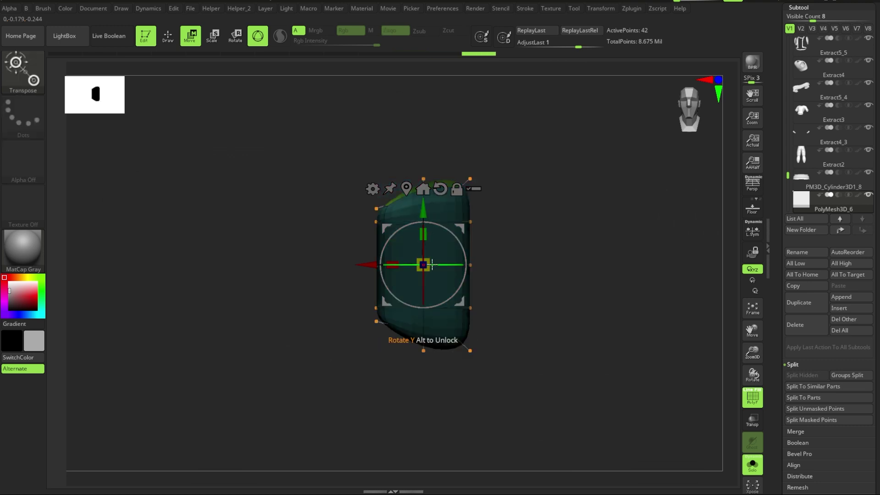
key("ctrl+z")
key("ctrl+shift+t")
key("q")
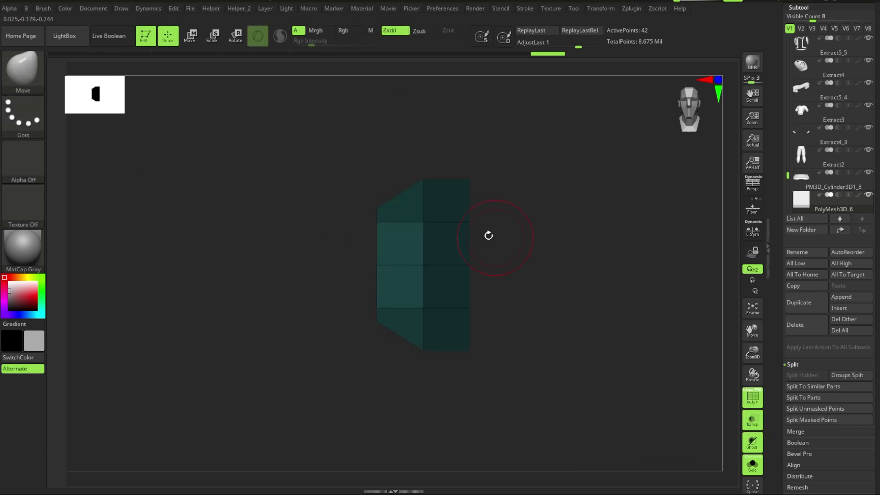
Step: Angle the plane's left edges and extrude the top and bottom right faces into a C
key("w")
key("q")
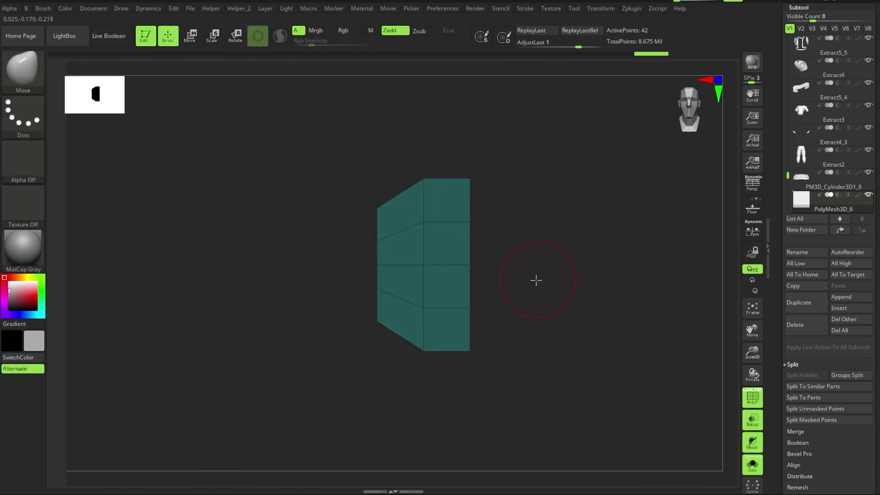
mouse_move(536, 280)
left_mouse_down()
mouse_move(462, 202)
mouse_move(500, 204)
left_mouse_up()
key("b")
key("z")
key("m")
mouse_move(464, 321)
left_mouse_down()
mouse_move(566, 326)
mouse_move(469, 251)
left_mouse_up()
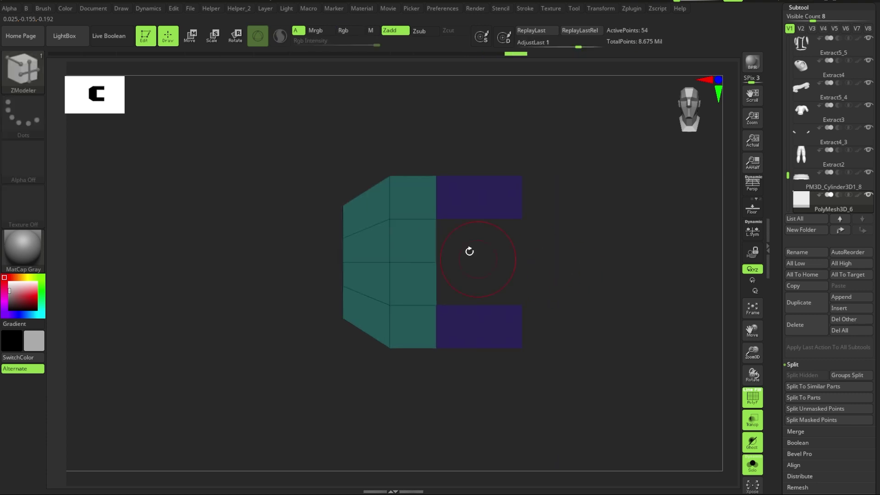
Step: Solo the buckle, mask all but its right ends, and extend them with Transpose Move
key("w")
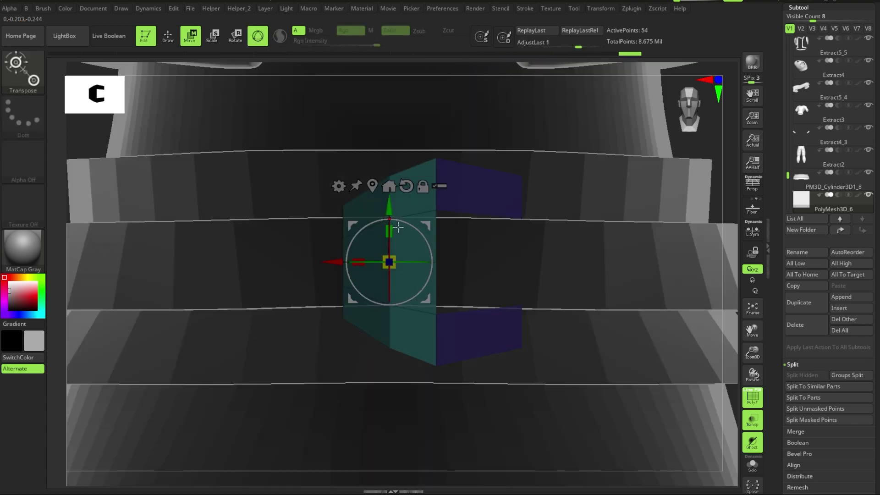
key("shift+ctrl+s")
key("q")
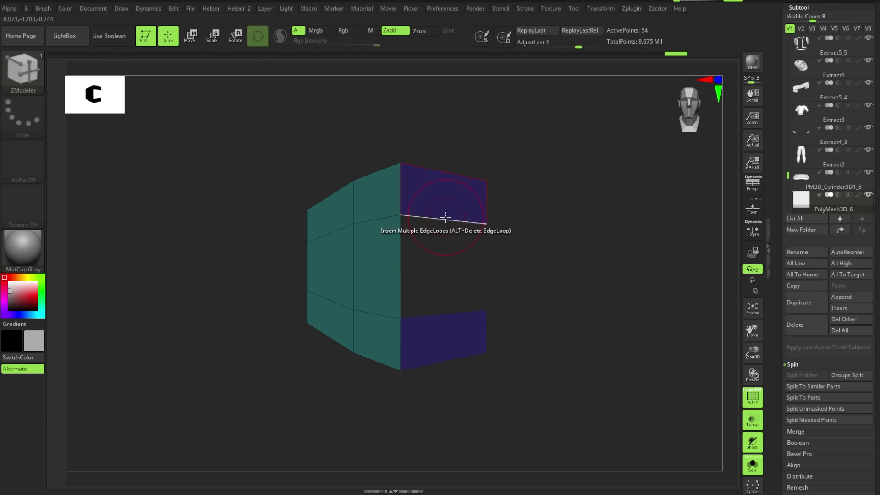
mouse_move(448, 310)
left_mouse_down("ctrl")
mouse_move(444, 247)
mouse_move(468, 314)
left_mouse_up("ctrl")
key("w")
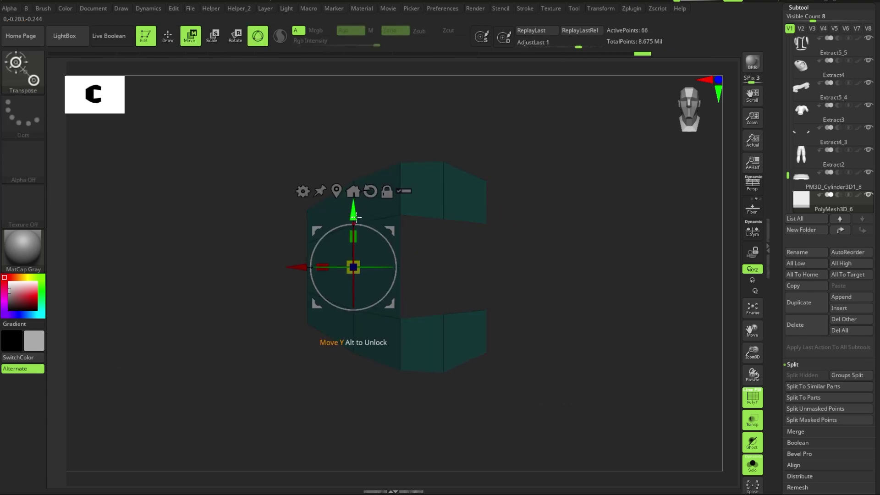
left_click_drag(464, 257, 464, 236, "ctrl")
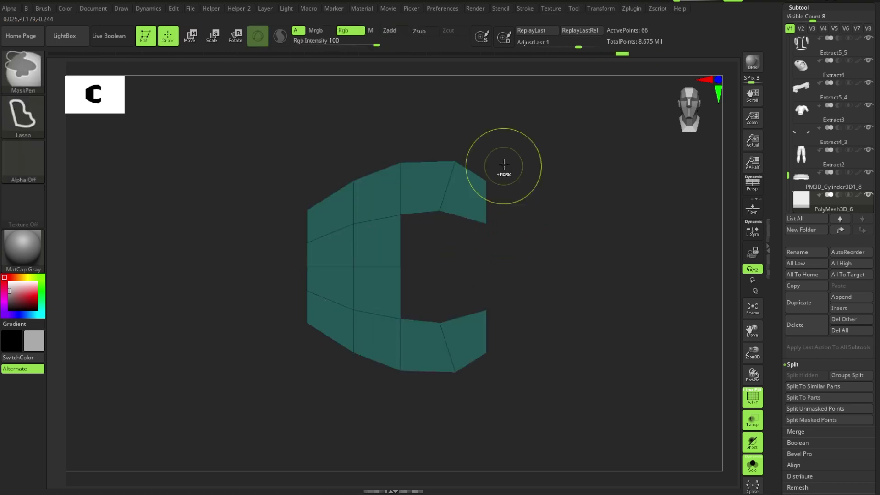
left_click_drag(317, 260, 331, 261, "ctrl")
key("q")
Step: Back in ZModeler, stitch the first loose buckle point onto its neighbour
mouse_move(536, 252)
left_mouse_down("ctrl")
mouse_move(566, 252)
mouse_move(546, 196)
mouse_move(561, 289)
mouse_move(442, 260)
mouse_move(584, 329)
mouse_move(566, 275)
left_mouse_up("ctrl")
key("b")
key("z")
key("m")
right_click(439, 342)
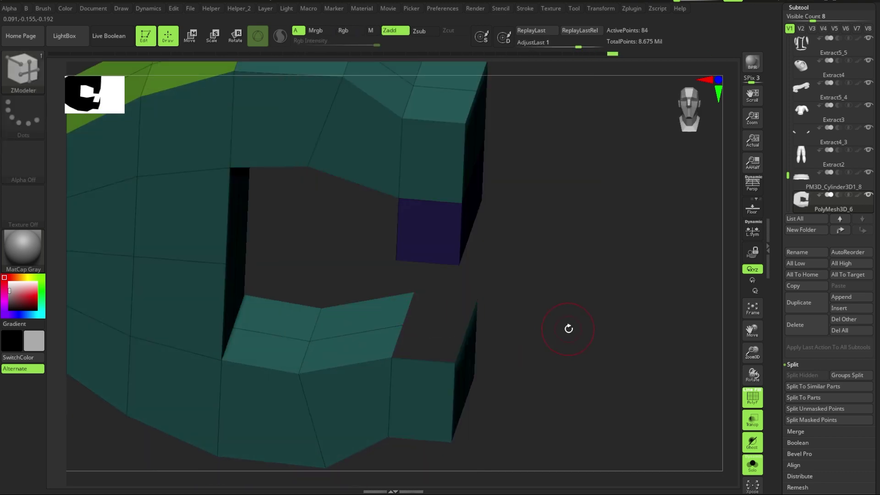
mouse_move(569, 329)
left_mouse_down()
mouse_move(560, 179)
mouse_move(492, 144)
left_mouse_up()
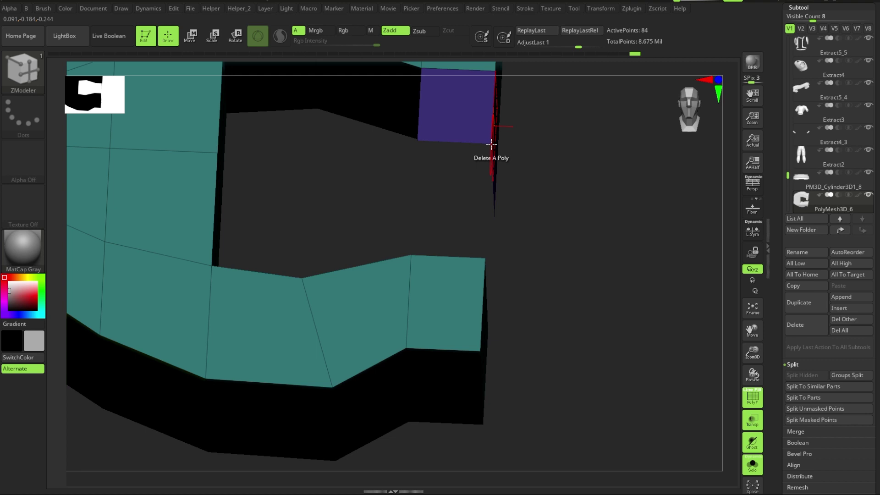
left_click(483, 261)
Step: Stitch the remaining three point pairs, closing the buckle into a 78-point frame
left_click_drag(408, 189, 435, 243)
mouse_move(542, 195)
left_mouse_down()
mouse_move(449, 199)
mouse_move(436, 323)
mouse_move(403, 285)
mouse_move(380, 223)
mouse_move(358, 202)
left_mouse_up()
left_click(436, 322)
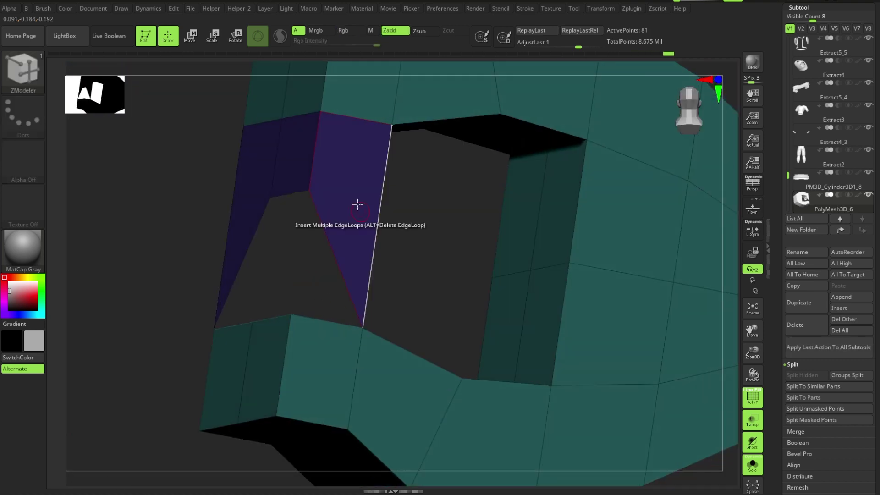
left_click_drag(295, 311, 250, 261)
left_click(251, 330)
mouse_move(541, 298)
left_mouse_down()
mouse_move(650, 277)
mouse_move(461, 204)
left_mouse_up()
left_click(483, 326)
Step: Lasso-mask one part of the C buckle and move the unmasked part with Transpose
key("f")
key("shift+f")
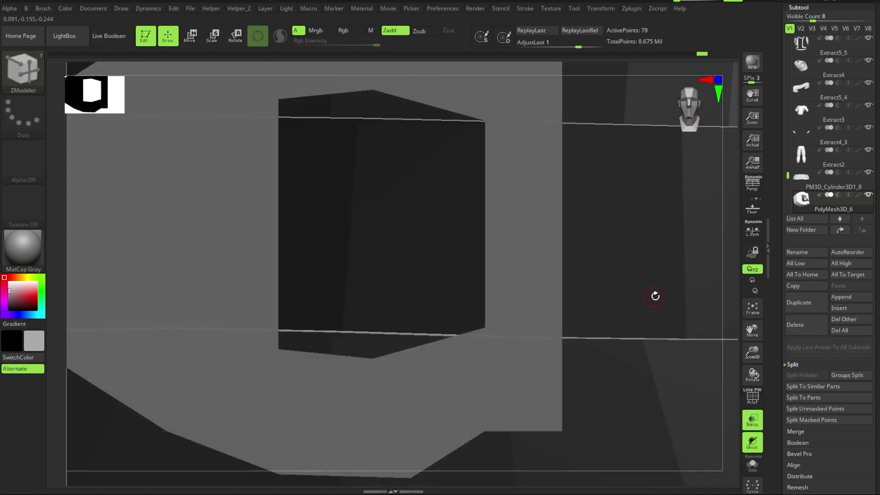
left_click_drag(643, 295, 663, 276)
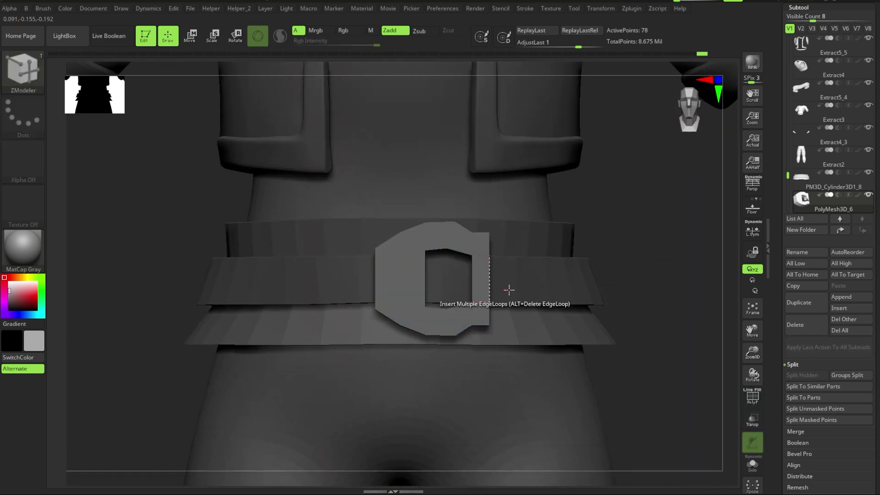
key("shift+f")
left_click_drag(380, 169, 332, 186, "ctrl")
key("w")
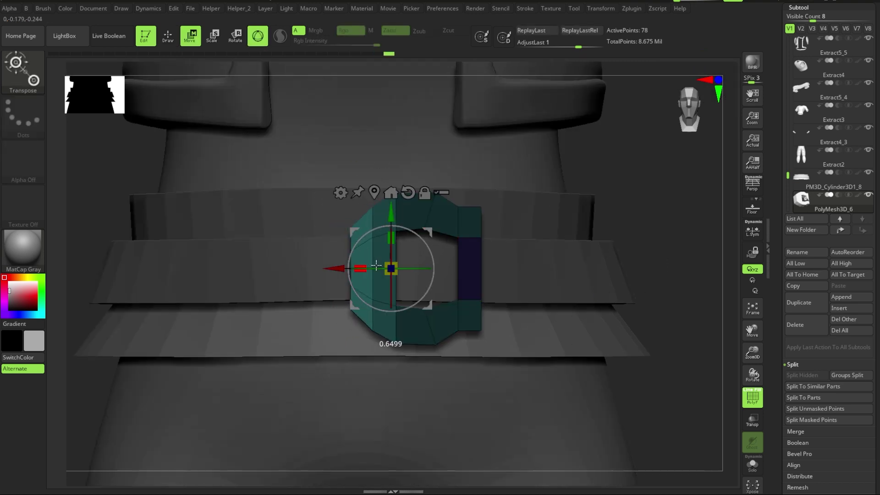
key("q")
Step: Mask a second region of the buckle, move it, then clear the mask
left_click(613, 232, "ctrl")
mouse_move(367, 211)
left_mouse_down("ctrl")
mouse_move(505, 315)
mouse_move(316, 296)
left_mouse_up("ctrl")
key("w")
key("shift+f")
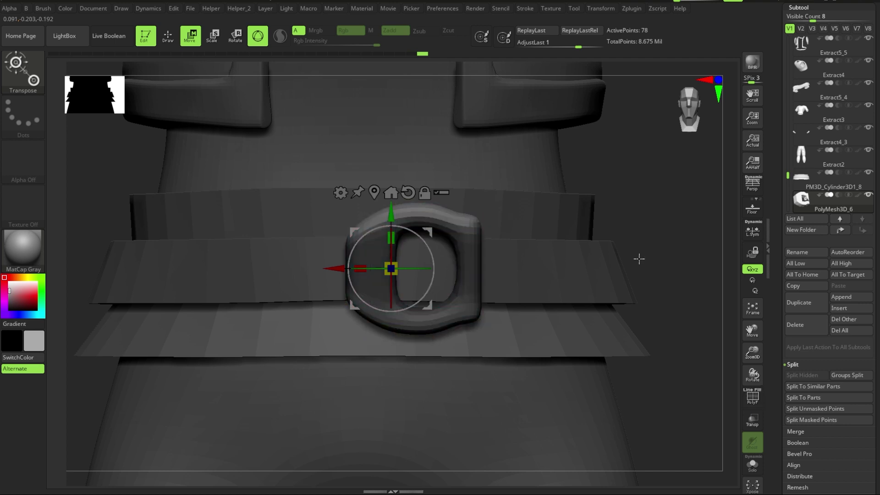
key("q")
left_click(642, 259, "ctrl")
key("shift+f")
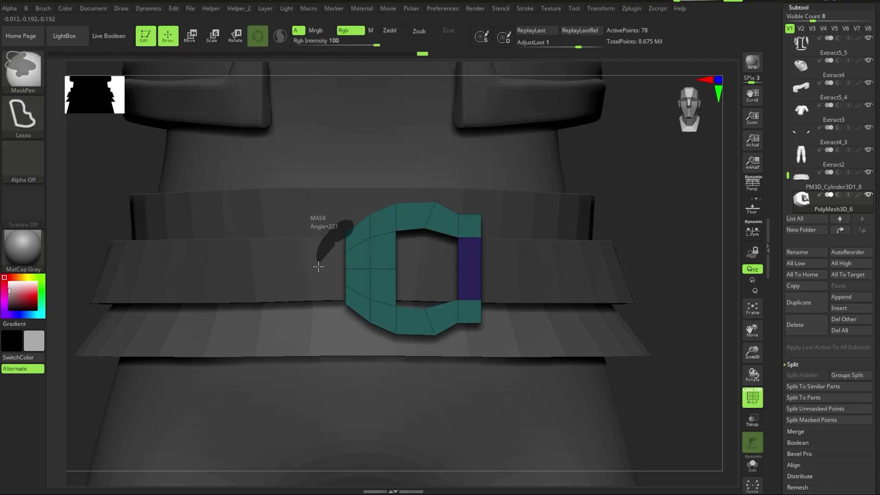
Step: Toggle Dynamic Subdiv and polygroup display to check the buckle's smoothed, rounded shape
key("w")
key("d")
key("q")
key("shift+f")
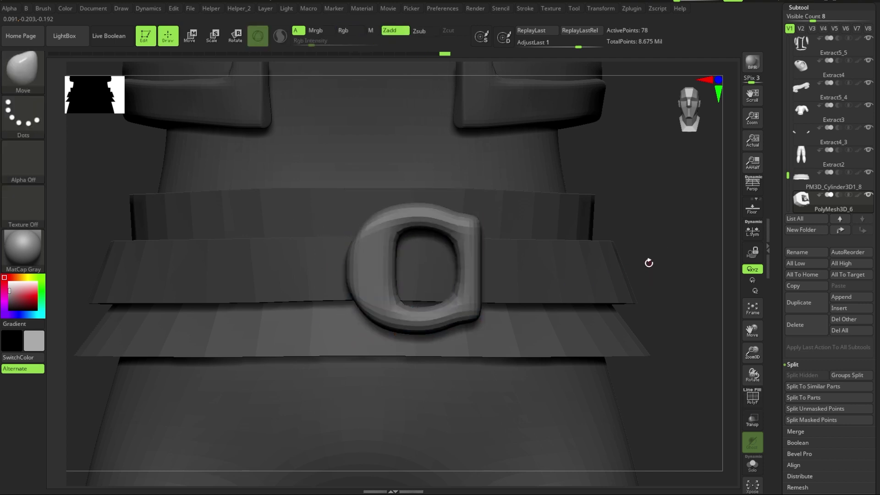
key("shift+d")
key("shift+f")
key("w")
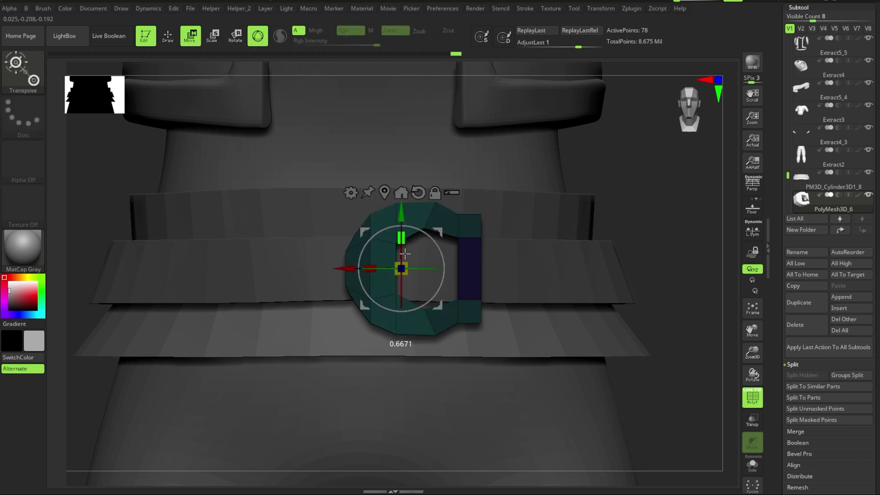
key("shift+f")
key("shift+f")
key("d")
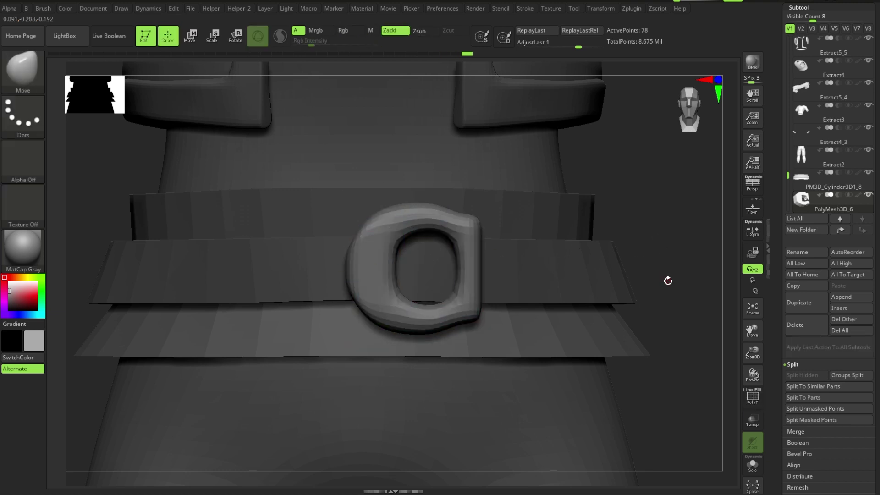
Step: Slide the buckle left along X to centre it on the front of the belt
mouse_move(668, 279)
left_mouse_down()
mouse_move(456, 253)
mouse_move(427, 373)
left_mouse_up()
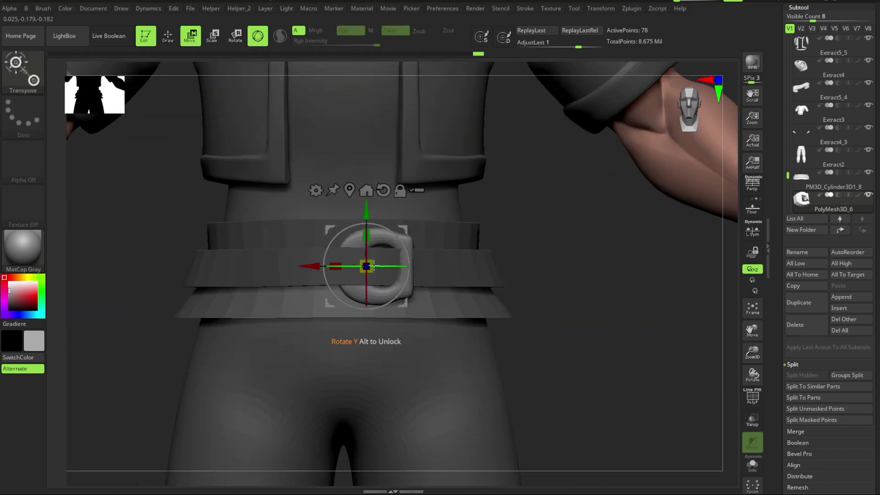
left_click_drag(429, 269, 406, 269)
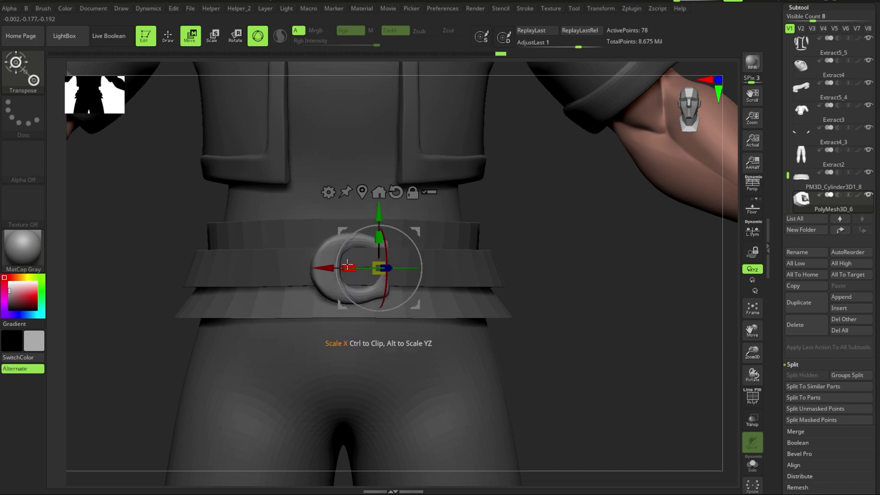
key("q")
key("w")
mouse_move(572, 321)
left_mouse_down()
mouse_move(343, 270)
mouse_move(609, 305)
left_mouse_up()
Step: Solo the C buckle, frame it and rotate it to face front
key("f")
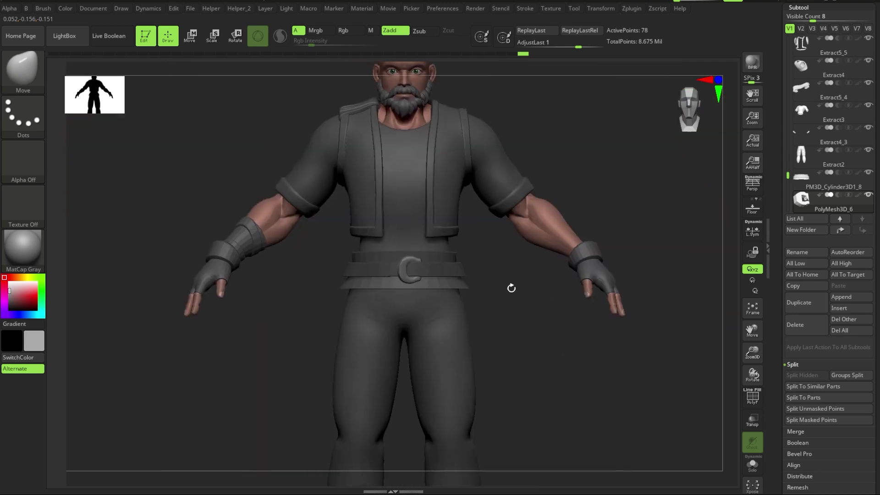
mouse_move(511, 289)
left_mouse_down("alt")
mouse_move(449, 234)
mouse_move(592, 379)
mouse_move(607, 338)
left_mouse_up("alt")
key("q")
key("f")
left_click_drag(484, 291, 605, 298, "alt")
key("shift+f")
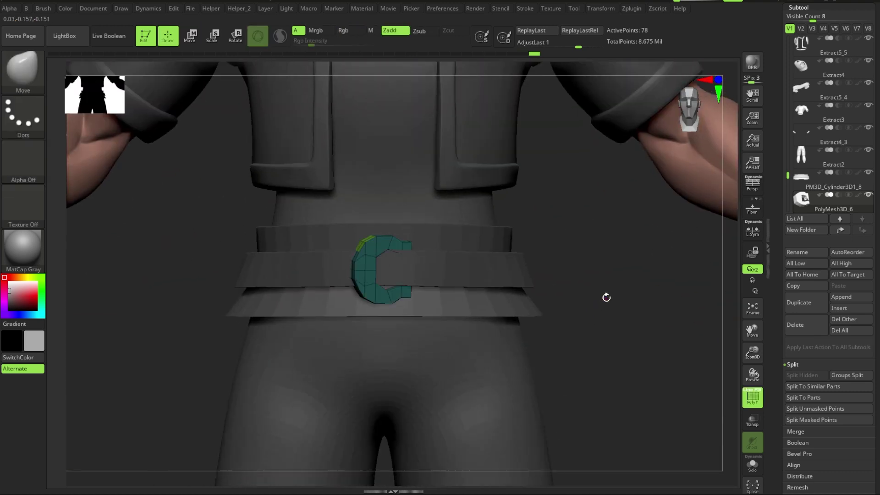
key("f")
left_click_drag(541, 329, 558, 344)
key("shift+f")
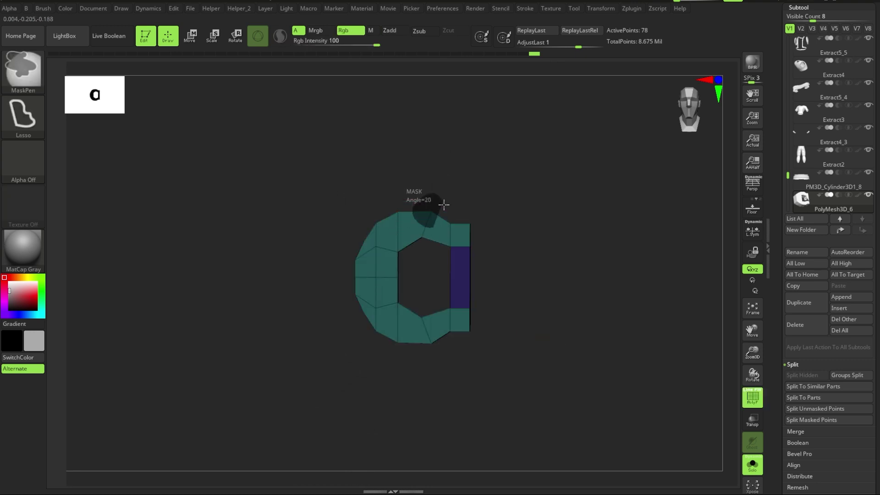
Step: Invert the mask and push the buckle's right-hand strip outward along X
left_click(433, 387, "ctrl")
key("w")
left_click_drag(392, 273, 420, 278)
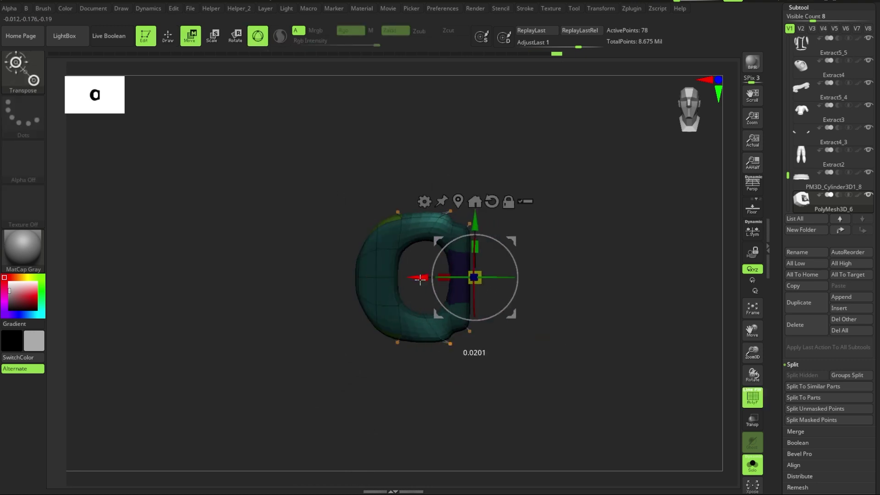
left_click(406, 208, "ctrl")
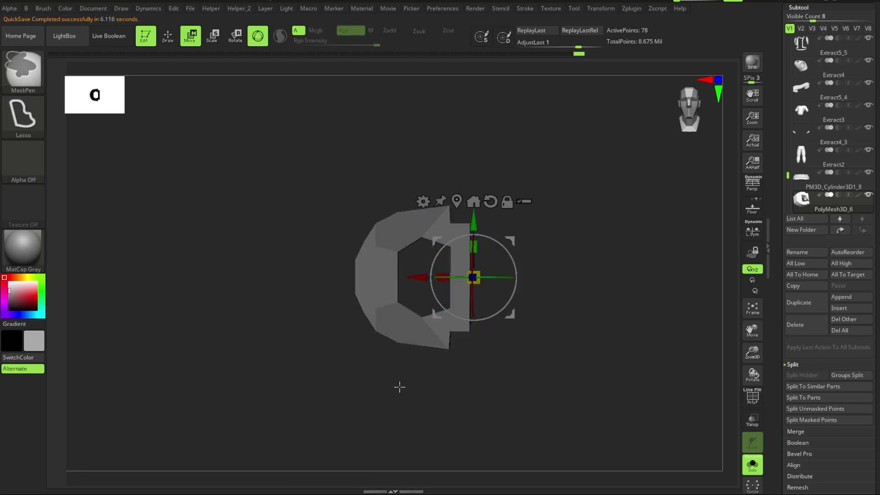
key("shift+f")
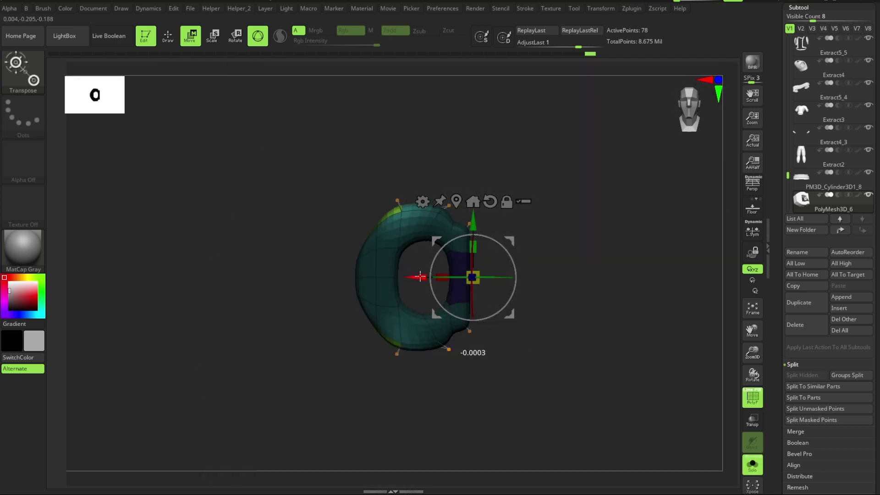
left_click_drag(424, 275, 437, 277)
key("shift+f")
Step: Toggle solo view, Dynamic Subdiv and polygroups to check the widened buckle
key("ctrl+shift+s")
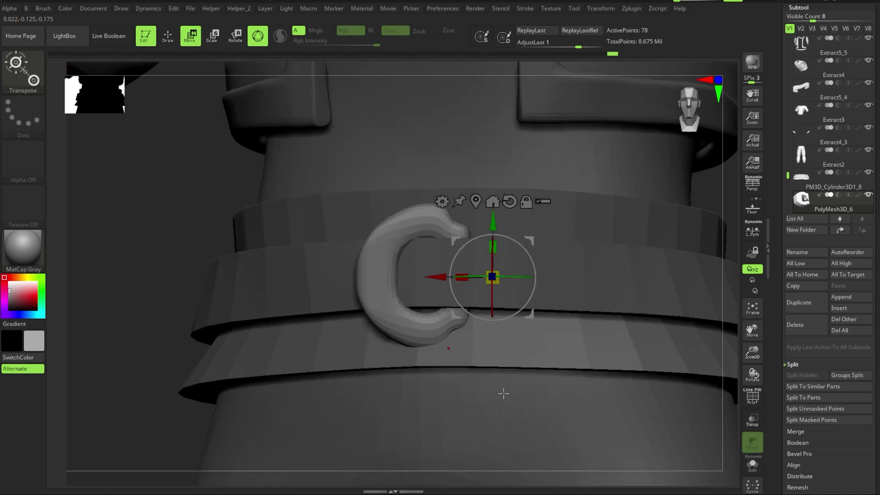
key("ctrl+shift+s")
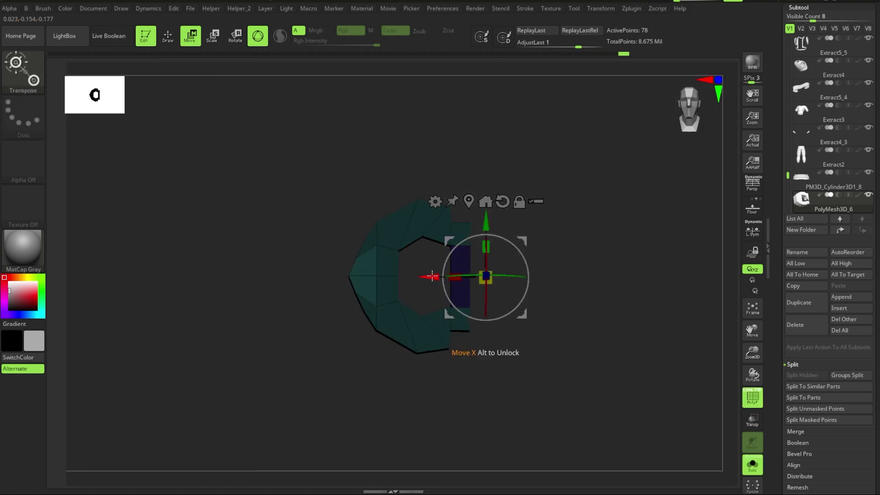
key("shift+f")
key("shift+d")
key("shift+f")
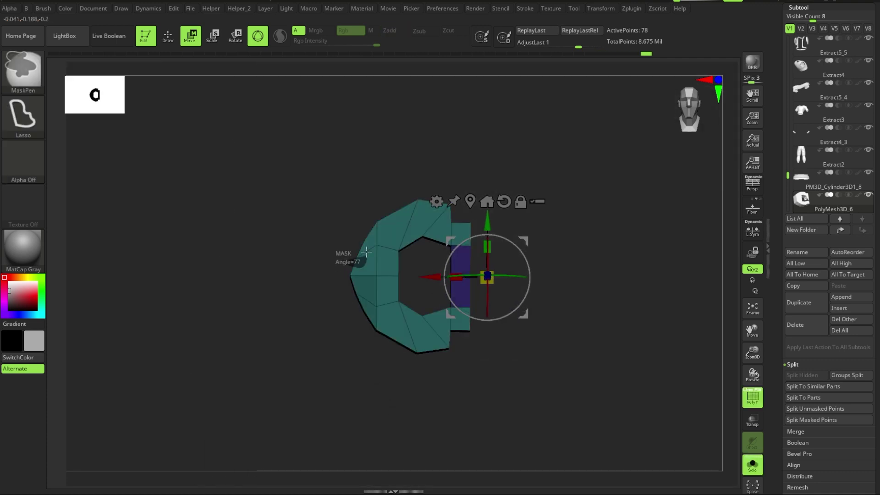
Step: Mask the buckle body and nudge the right strip slightly left into a closed D-shaped ring
key("ctrl+a")
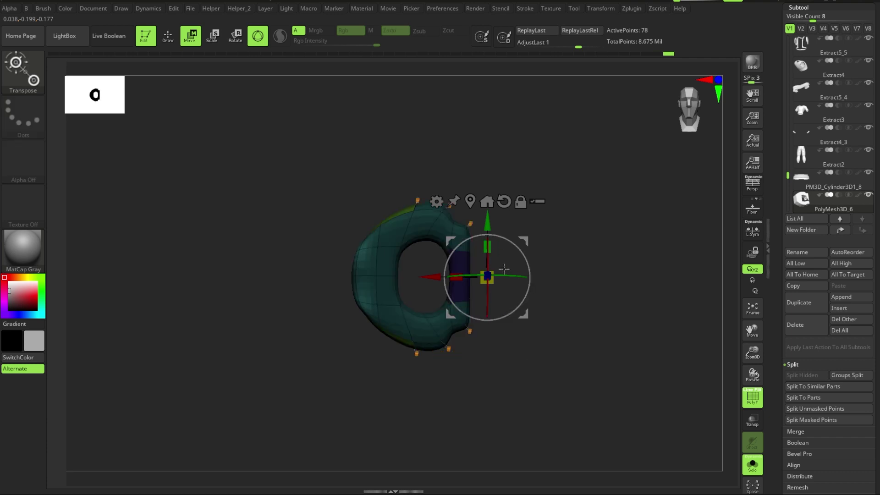
key("ctrl")
left_click_drag(376, 198, 375, 201, "ctrl")
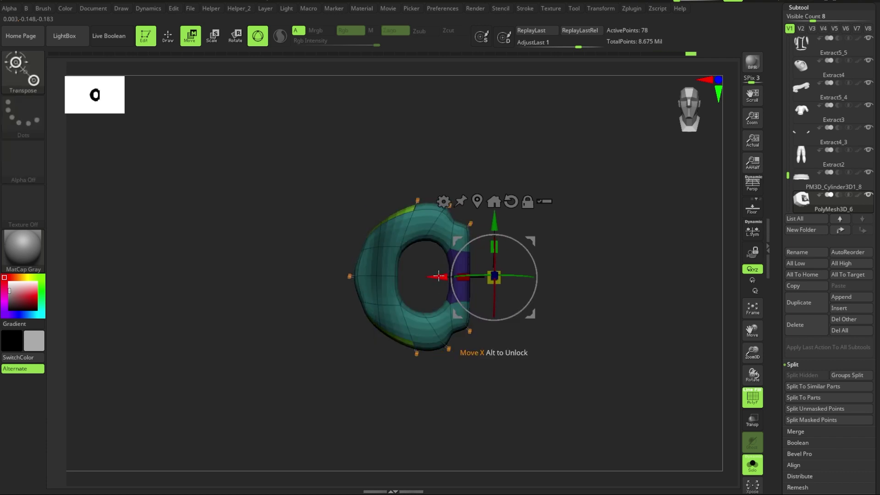
left_click_drag(452, 276, 448, 277)
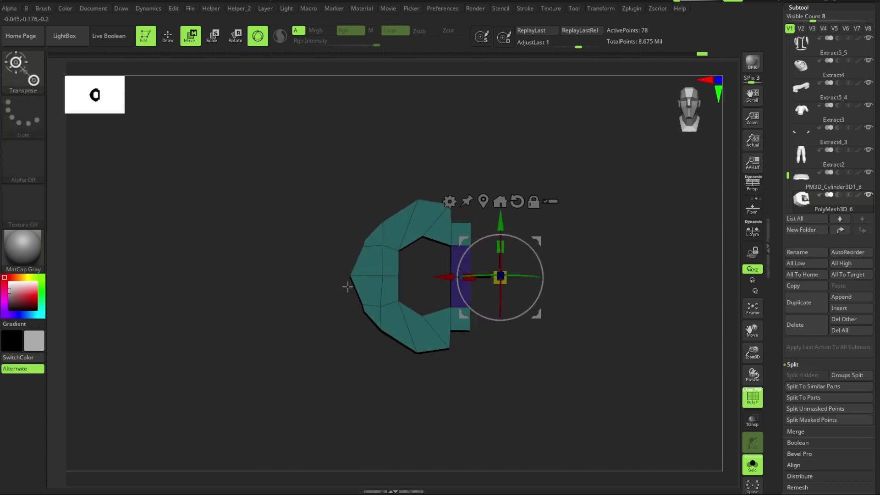
mouse_move(320, 244)
left_mouse_down("alt")
mouse_move(314, 254)
mouse_move(348, 253)
left_mouse_up("alt")
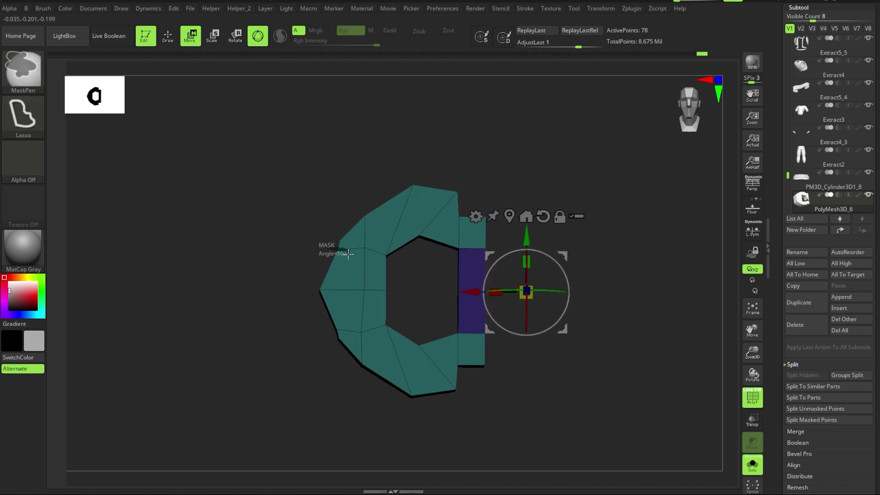
left_click_drag(345, 332, 343, 333, "ctrl")
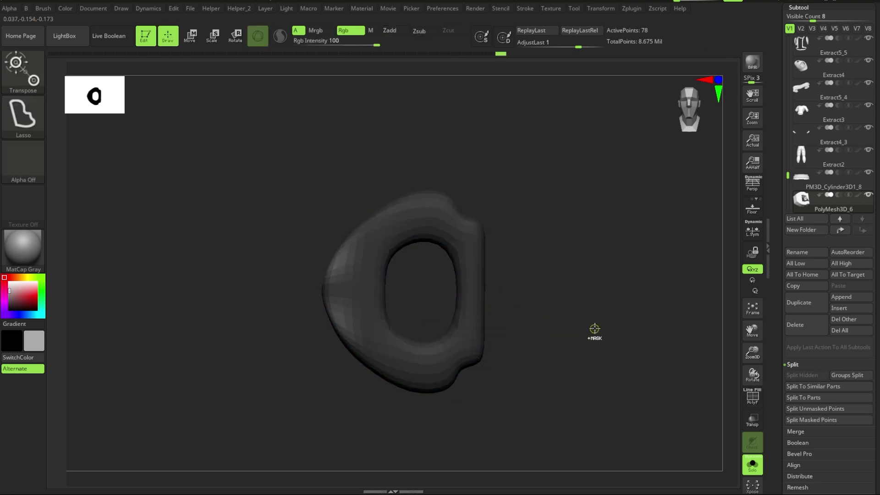
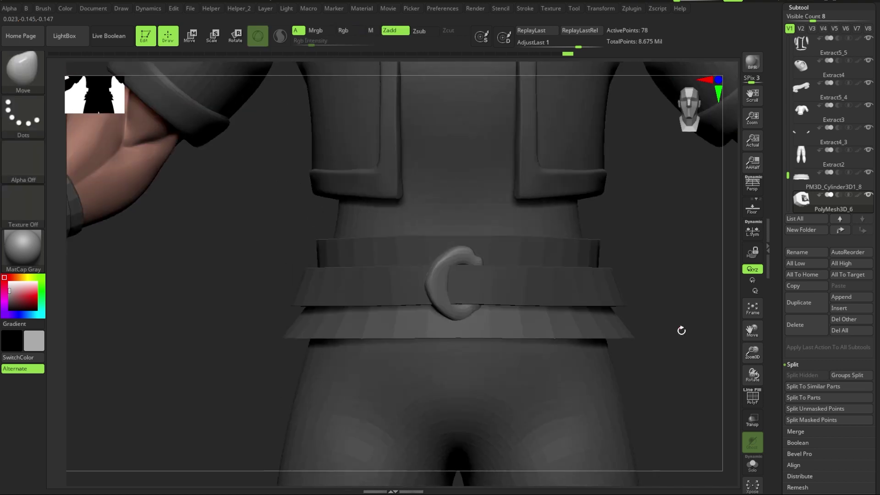
Step: Collapse an edge on the belt band with ZModeler's Collapse edge action
key("space")
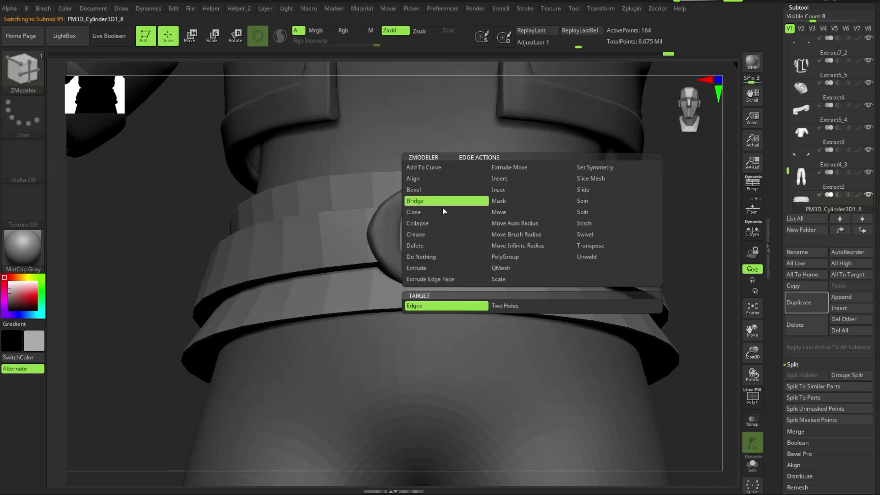
left_click(432, 232)
left_click(635, 344)
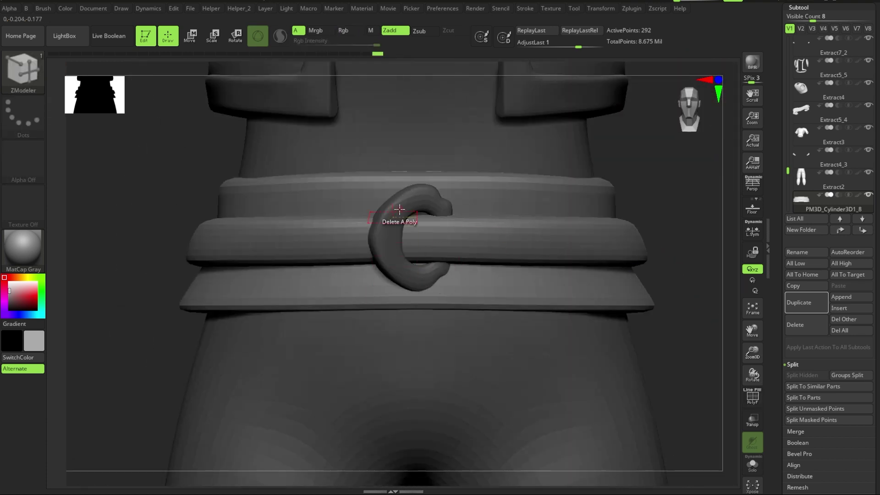
Step: Select the C-shaped buckle subtool and bring up its transform gizmo
left_click(440, 246, "alt")
key("w")
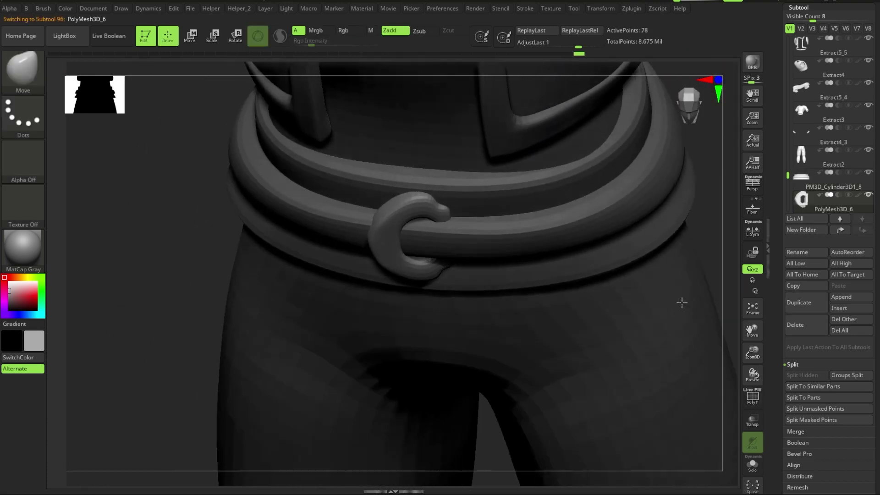
key("w")
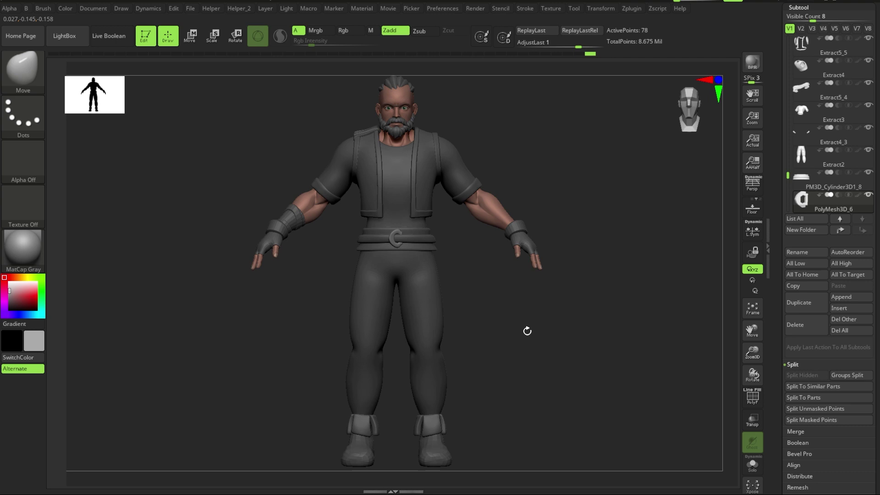
Step: Snap the transform gizmo to the buckle's centre with Go To Axis
left_click_drag(527, 331, 465, 327)
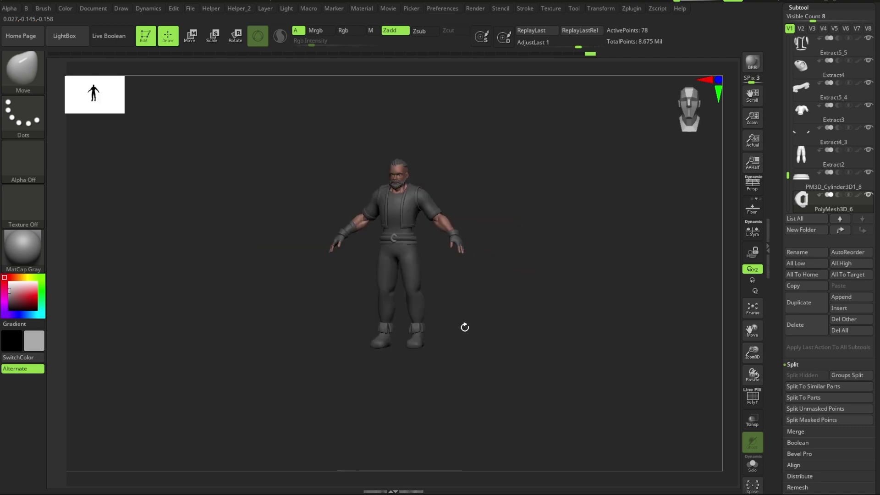
scroll(459, 275, "up", 5)
left_click(429, 224, "alt")
key("w")
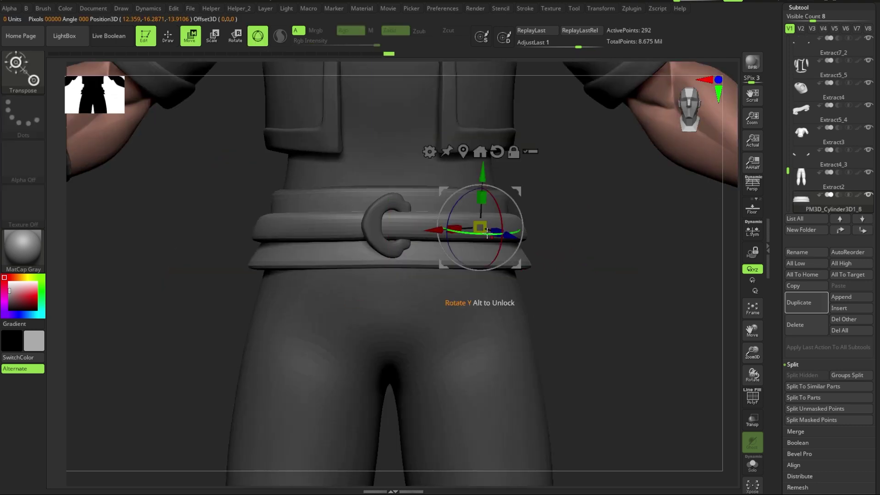
right_click(487, 235)
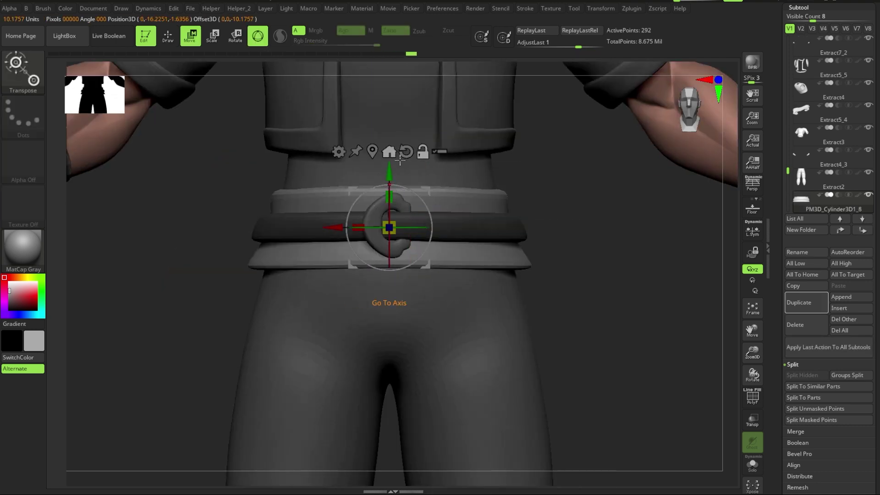
key("q")
Step: Orbit to the back of the waist to check the belt, then select the belt subtool
mouse_move(573, 321)
left_mouse_down()
mouse_move(609, 222)
mouse_move(609, 266)
mouse_move(340, 254)
mouse_move(570, 118)
mouse_move(412, 318)
mouse_move(408, 350)
mouse_move(564, 216)
mouse_move(527, 180)
mouse_move(395, 171)
mouse_move(502, 156)
mouse_move(541, 131)
mouse_move(414, 387)
mouse_move(509, 289)
mouse_move(529, 235)
mouse_move(540, 255)
mouse_move(466, 197)
mouse_move(470, 242)
mouse_move(274, 187)
left_mouse_up()
left_click(422, 226, "alt")
mouse_move(260, 244)
left_mouse_down()
mouse_move(452, 294)
mouse_move(586, 239)
mouse_move(559, 197)
mouse_move(476, 221)
mouse_move(526, 208)
mouse_move(564, 216)
mouse_move(561, 119)
mouse_move(505, 274)
mouse_move(425, 279)
left_mouse_up()
left_click(502, 211, "alt")
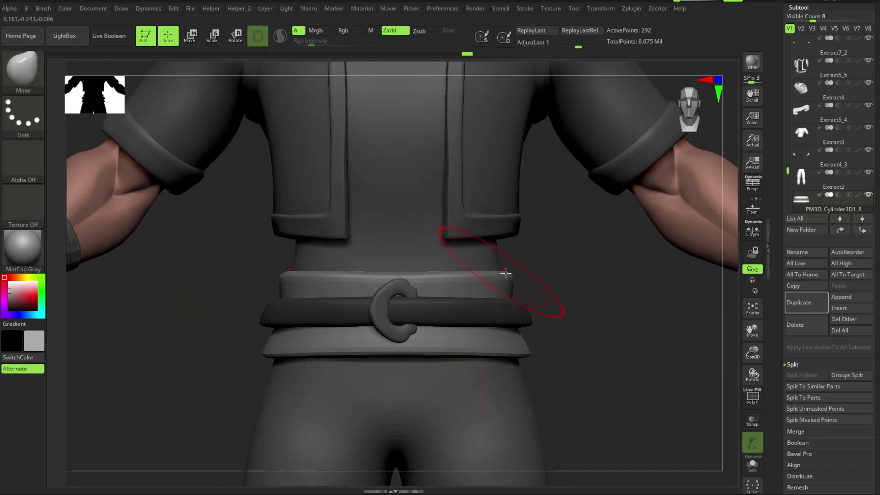
Step: Solo the belt with PolyF, mask the outer bands and scale down the middle strap
mouse_move(505, 274)
left_mouse_down()
mouse_move(404, 298)
mouse_move(389, 293)
mouse_move(422, 263)
left_mouse_up()
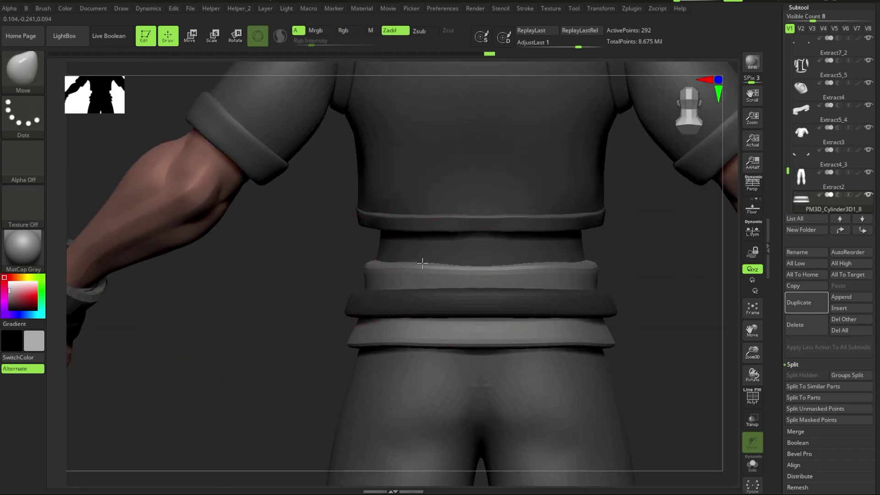
left_click_drag(514, 271, 400, 271)
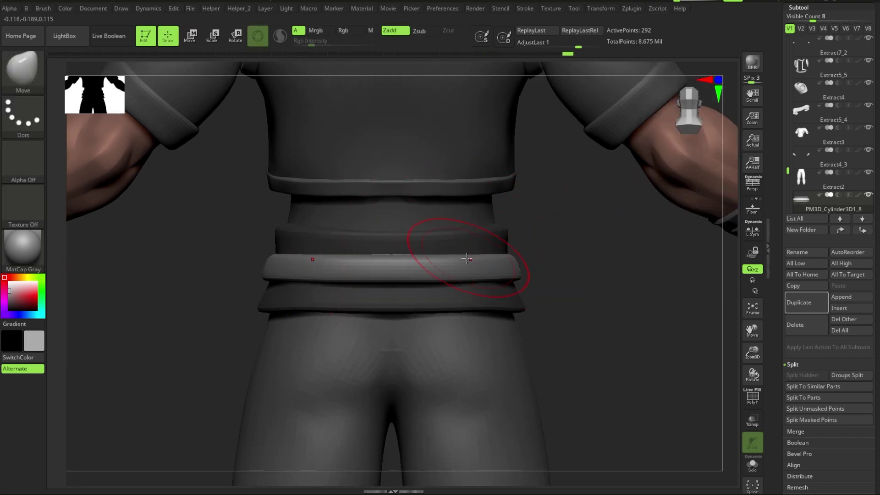
left_click_drag(467, 259, 602, 270)
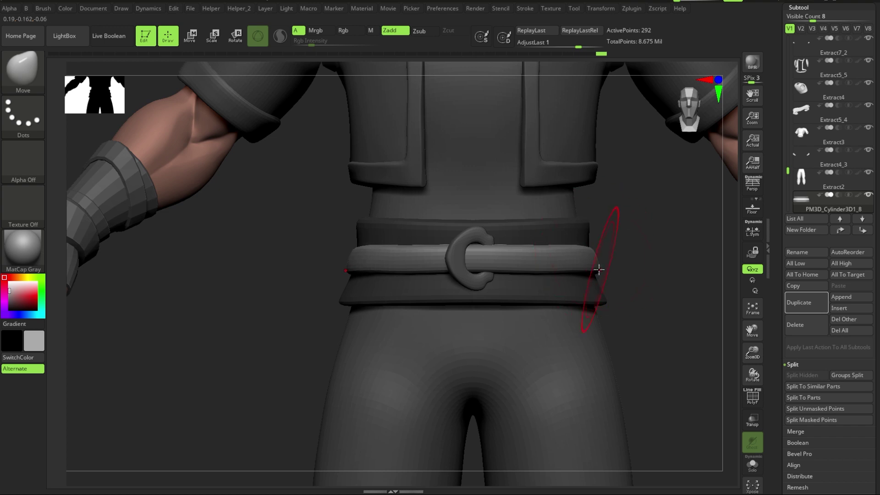
key("shift+f")
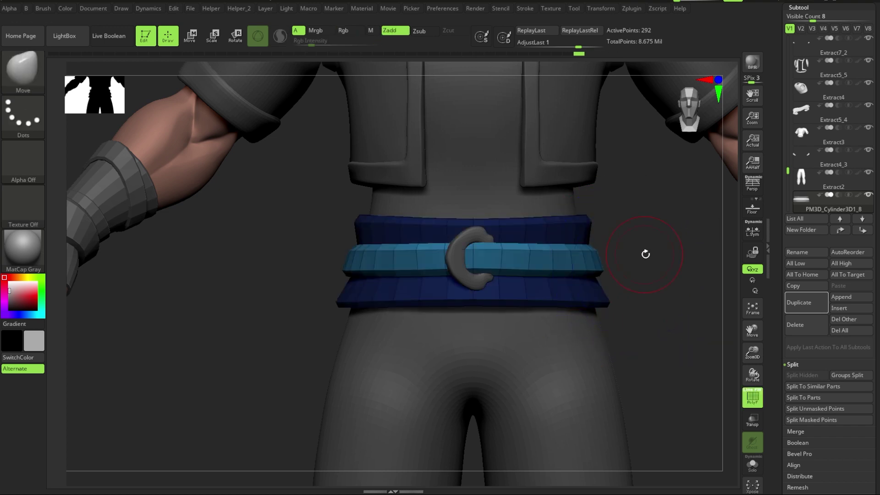
left_click_drag(585, 236, 573, 241, "ctrl")
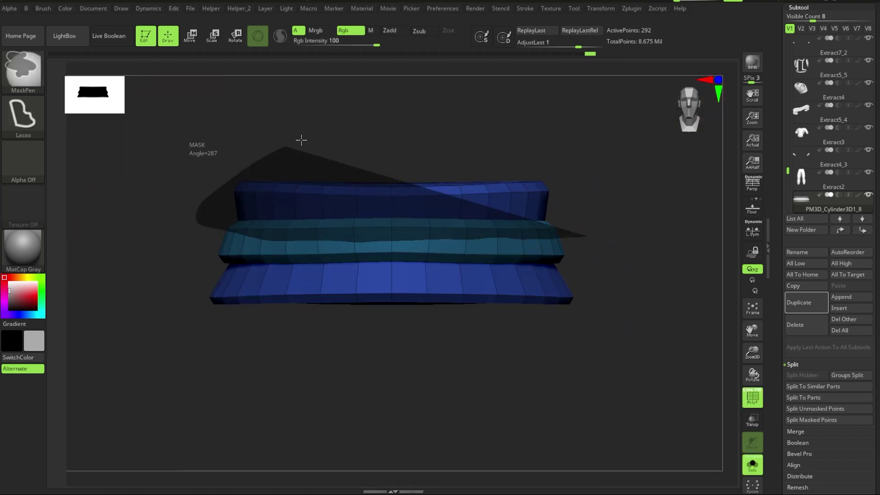
key("w")
left_click(441, 209)
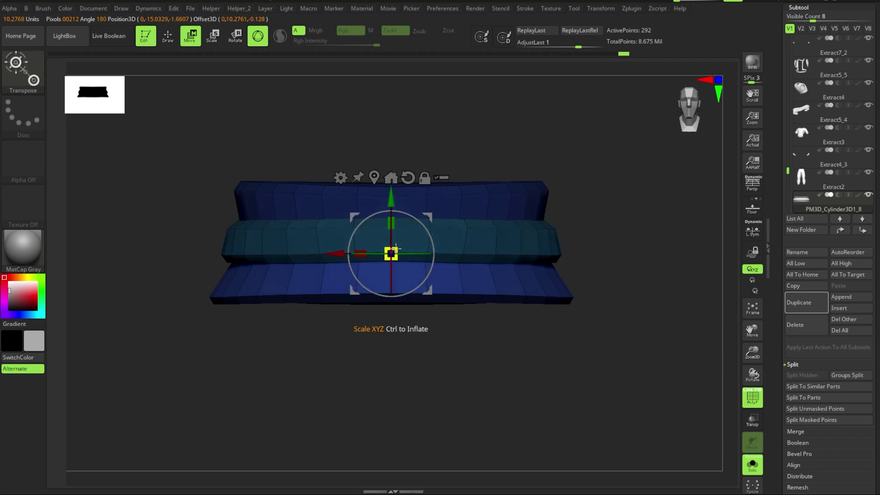
Step: Turn off Solo and PolyF and orbit to view the belt on the whole character
key("shift+f")
key("q")
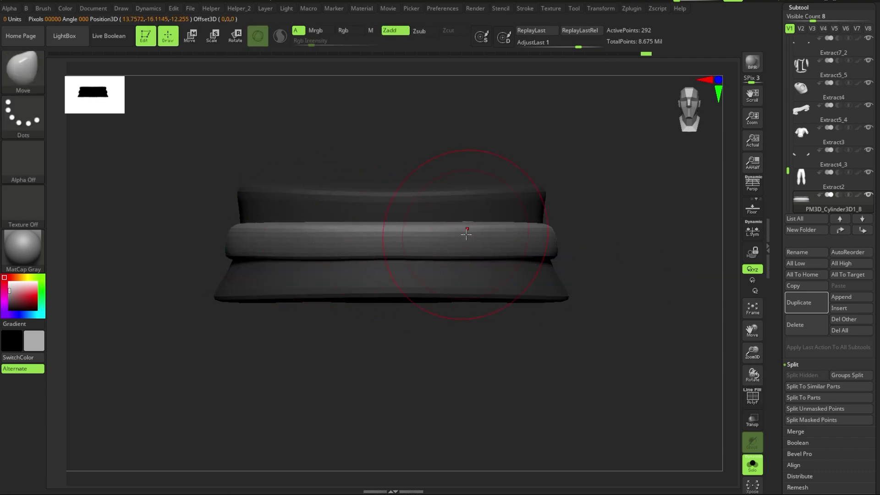
mouse_move(394, 230)
right_mouse_down("alt")
mouse_move(657, 310)
mouse_move(413, 151)
right_mouse_up("alt")
mouse_move(314, 224)
right_mouse_down()
mouse_move(477, 181)
mouse_move(338, 210)
mouse_move(572, 226)
mouse_move(434, 251)
mouse_move(568, 261)
mouse_move(572, 236)
mouse_move(512, 243)
mouse_move(606, 291)
mouse_move(601, 258)
mouse_move(558, 337)
right_mouse_up()
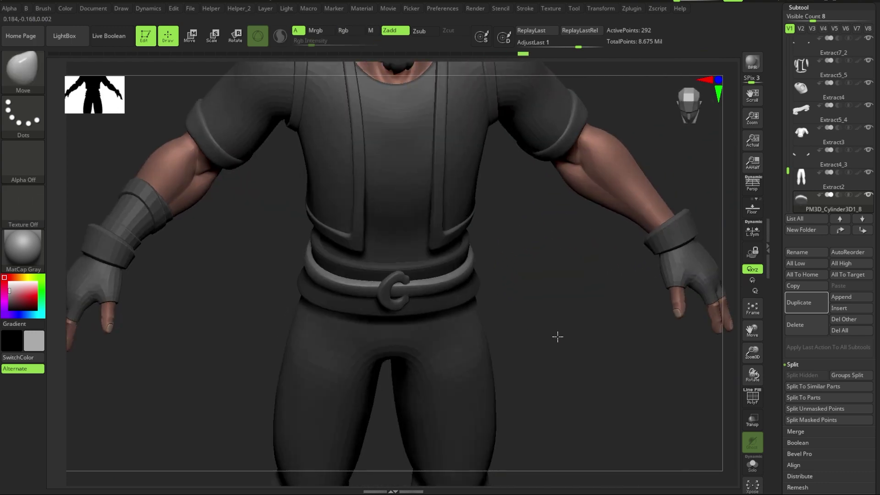
Step: Scale and rotate the C-shaped buckle with the Transpose gizmo from a side view
key("w")
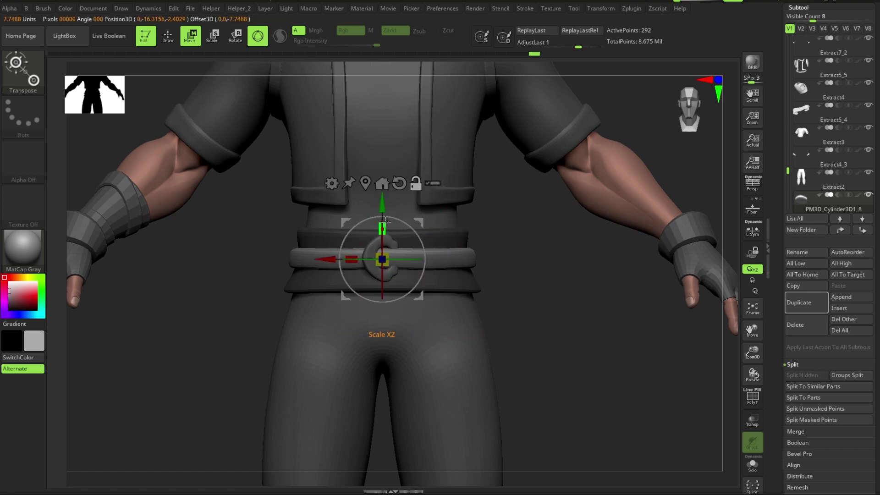
key("q")
mouse_move(566, 281)
right_mouse_down()
mouse_move(552, 249)
mouse_move(466, 255)
mouse_move(558, 283)
mouse_move(518, 261)
right_mouse_up()
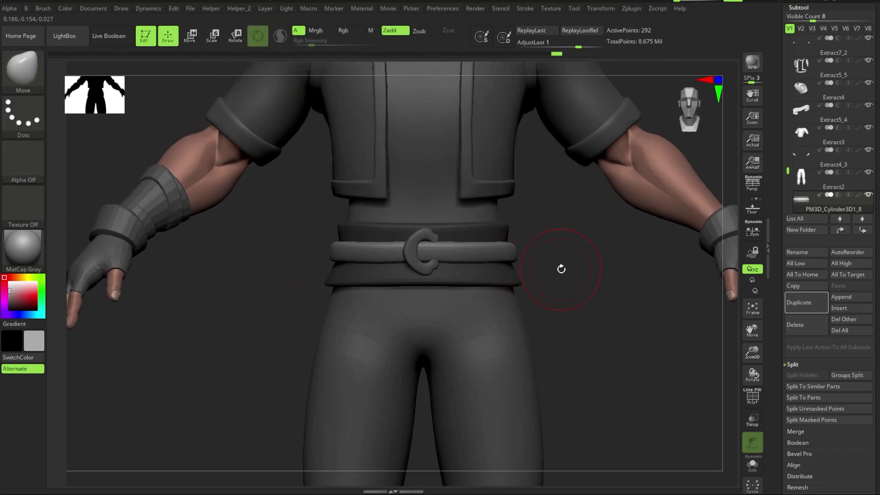
key("space")
key("space")
mouse_move(571, 370)
right_mouse_down()
mouse_move(582, 373)
mouse_move(694, 252)
mouse_move(540, 298)
mouse_move(545, 346)
right_mouse_up()
left_click(576, 389)
key("w")
left_click(449, 244, "alt")
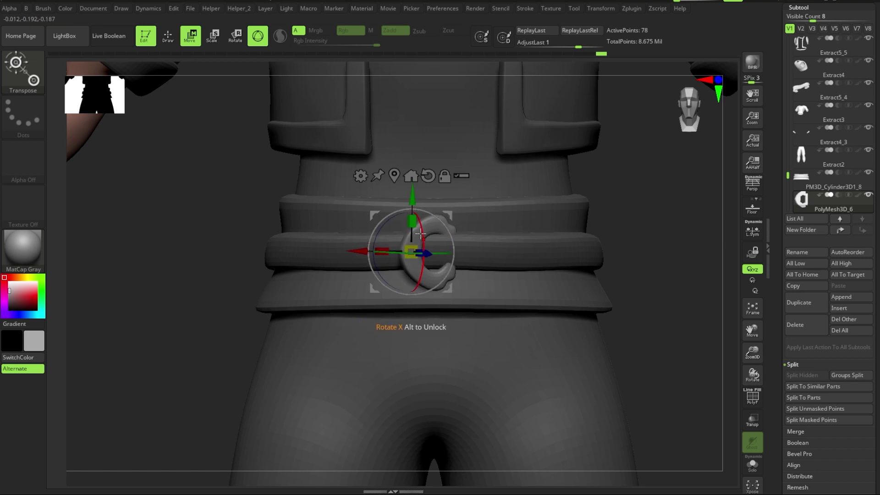
Step: Smooth the buckle's edges, view it from the front, and show it alone with Solo
key("q")
key("f")
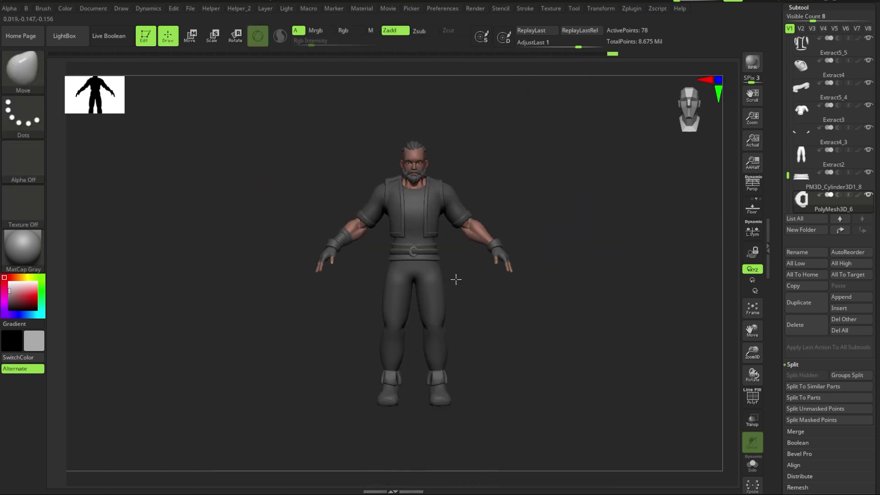
mouse_move(505, 377)
right_mouse_down("ctrl")
mouse_move(609, 300)
mouse_move(593, 281)
mouse_move(505, 330)
mouse_move(576, 338)
mouse_move(596, 298)
right_mouse_up("ctrl")
key("w")
key("q")
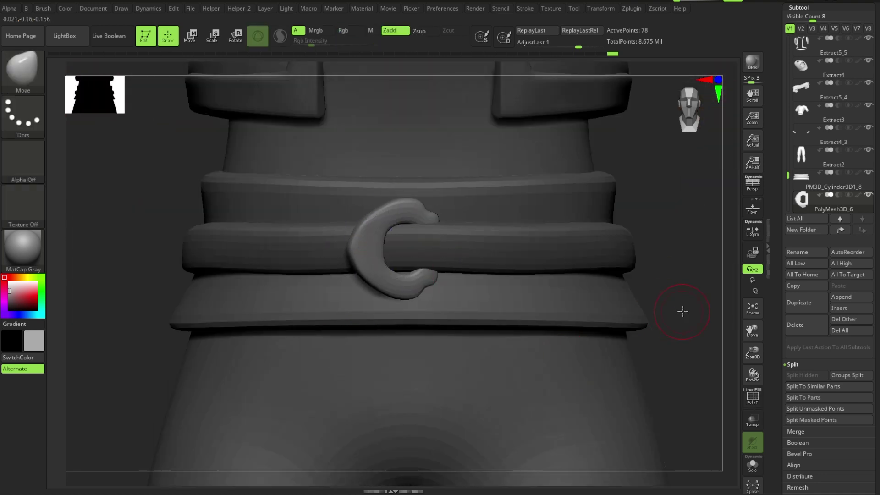
key("f")
mouse_move(520, 317)
left_mouse_down()
mouse_move(485, 320)
mouse_move(574, 309)
left_mouse_up()
key("ctrl+shift+s")
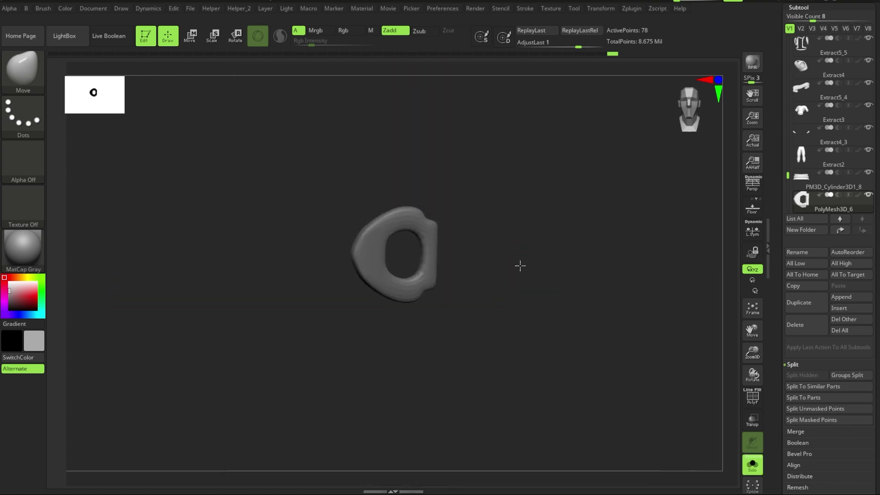
Step: Insert a small cube primitive across the buckle's opening as its prong bar
key("b")
key("i")
key("p")
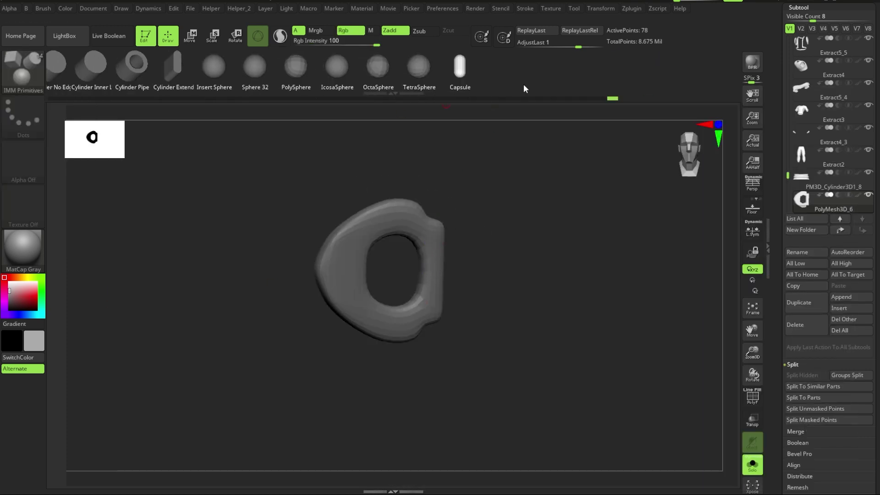
left_click_drag(436, 272, 440, 273)
key("w")
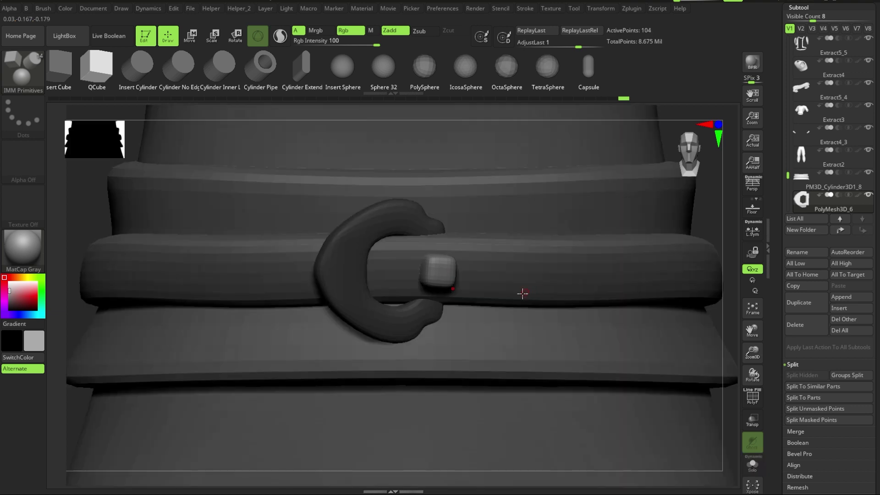
Step: Bring back the rest of the character and move the buckle to the belt's front centre
key("ctrl+shift+s")
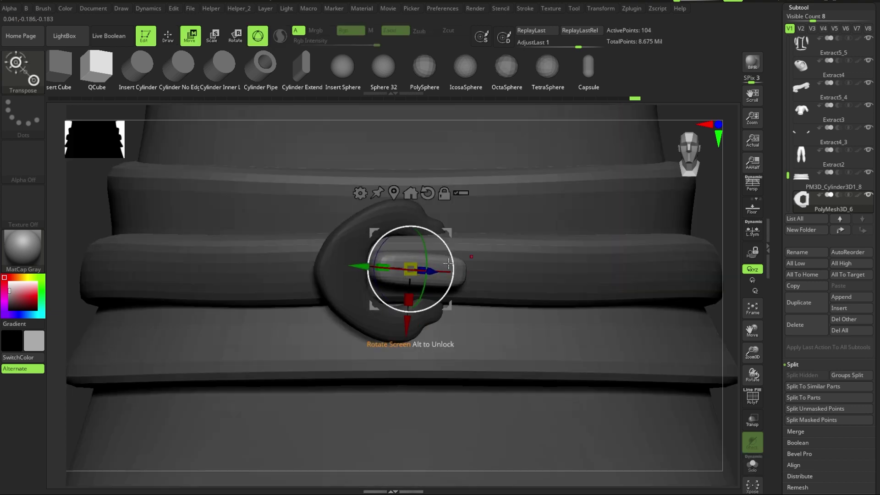
left_click_drag(585, 300, 452, 257)
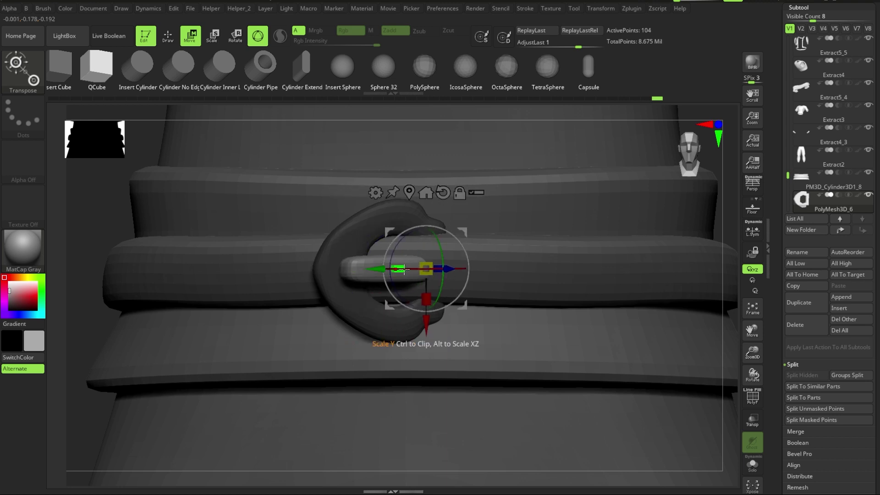
mouse_move(404, 269)
left_mouse_down()
mouse_move(441, 264)
mouse_move(616, 353)
left_mouse_up()
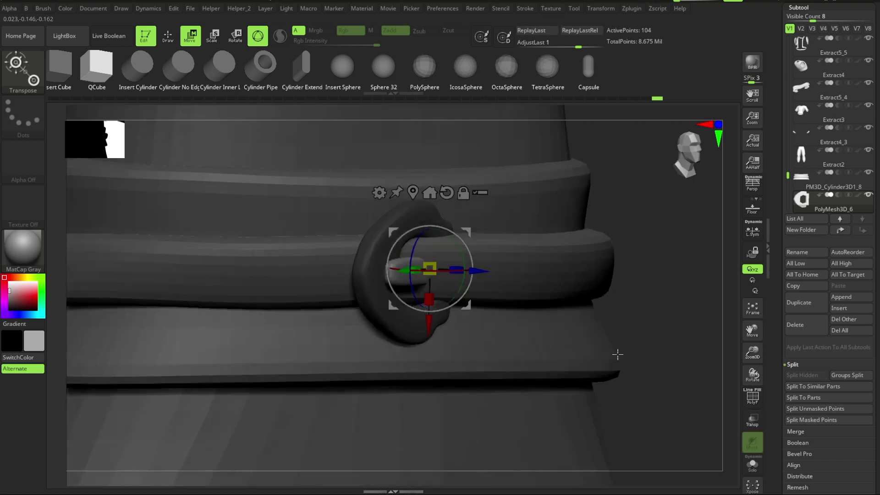
mouse_move(447, 260)
left_mouse_down()
mouse_move(476, 436)
mouse_move(544, 319)
left_mouse_up()
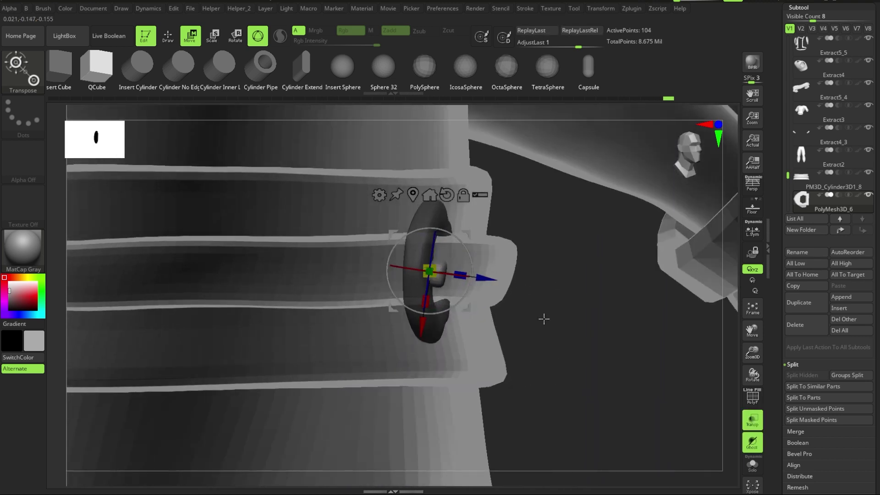
left_click_drag(468, 234, 556, 373, "shift")
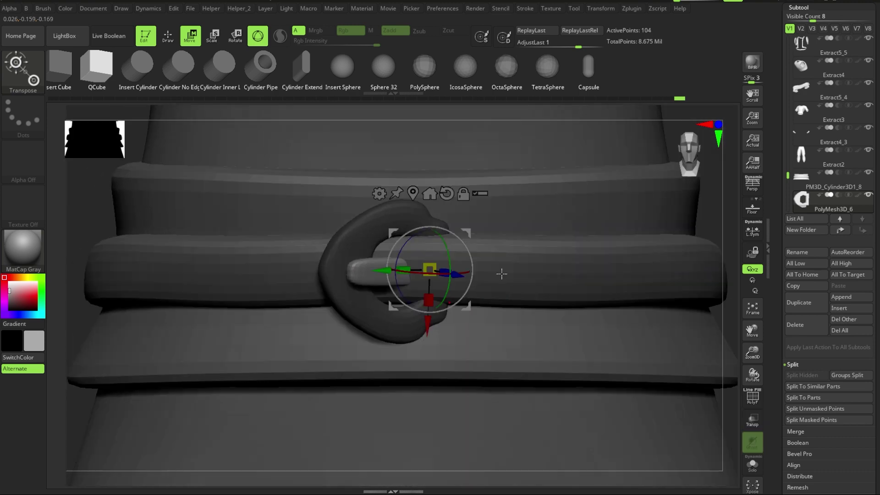
key("q")
left_click(619, 245, "alt")
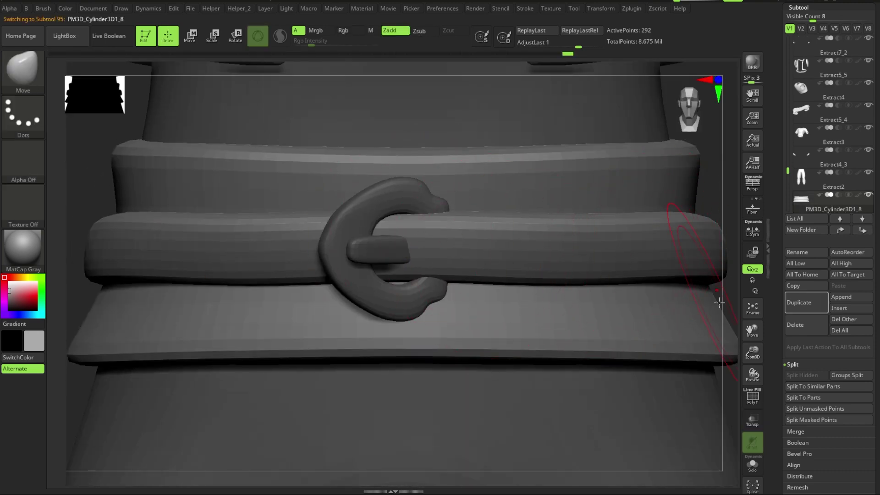
left_click_drag(719, 302, 526, 255, "alt")
left_click_drag(556, 281, 527, 259, "alt")
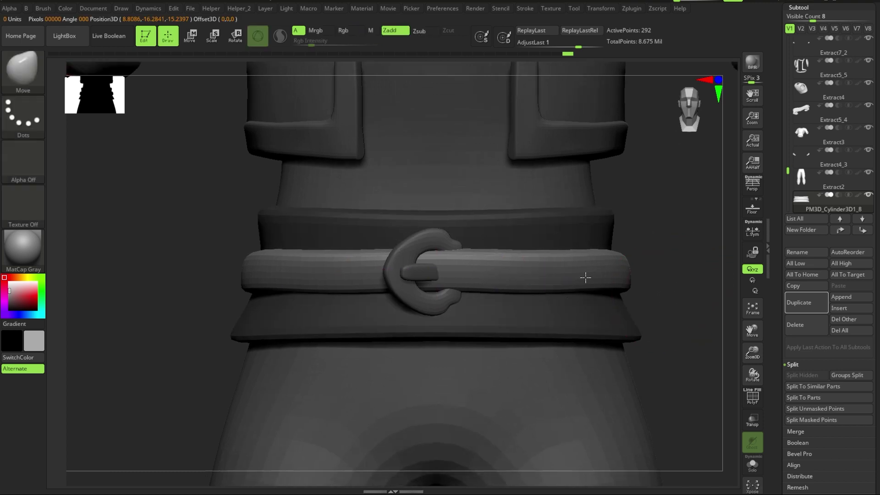
left_click_drag(585, 278, 414, 255, "alt")
key("shift+f")
key("ctrl+shift+s")
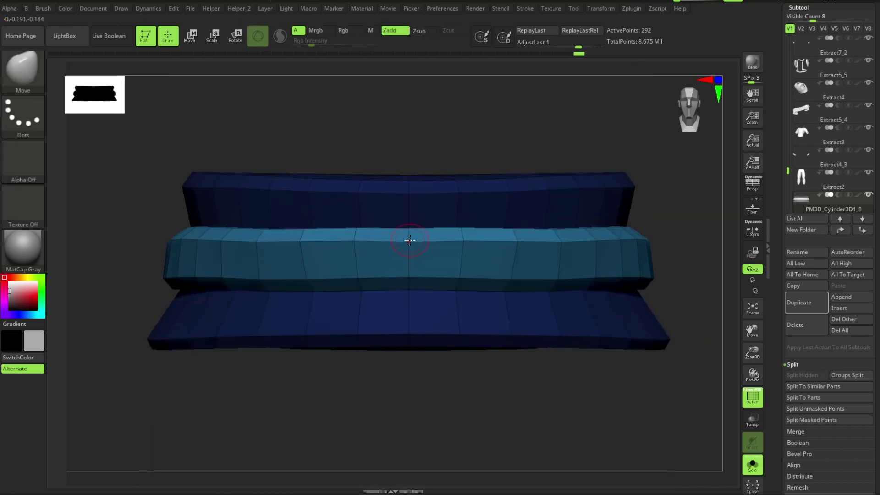
key("shift+f")
key("ctrl+shift+s")
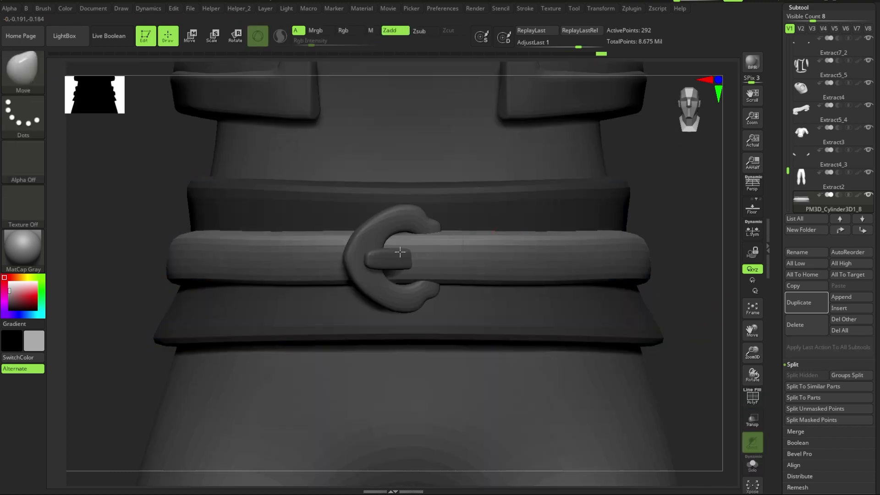
left_click_drag(399, 250, 515, 325, "alt")
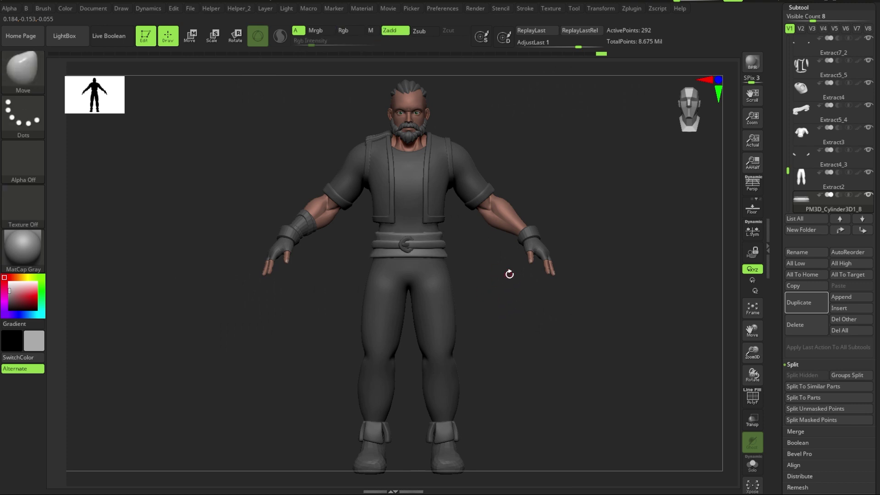
mouse_move(510, 274)
left_mouse_down("alt")
mouse_move(488, 252)
mouse_move(530, 246)
mouse_move(371, 214)
left_mouse_up("alt")
key("w")
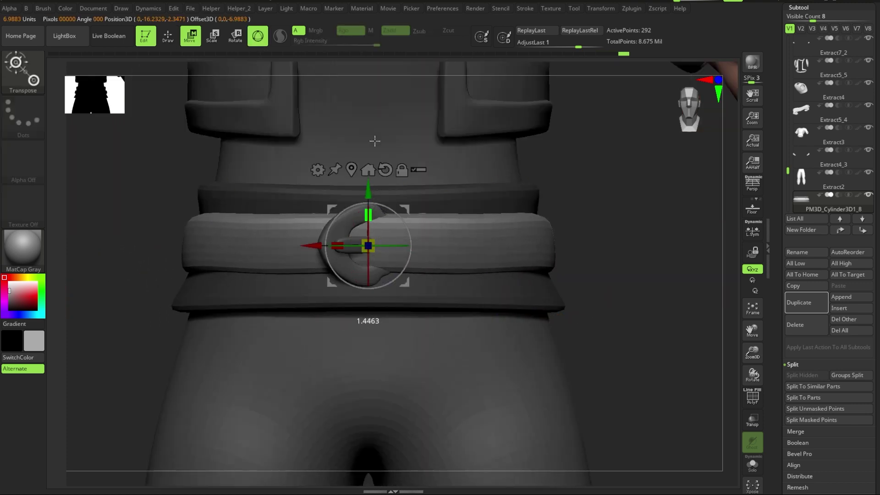
key("q")
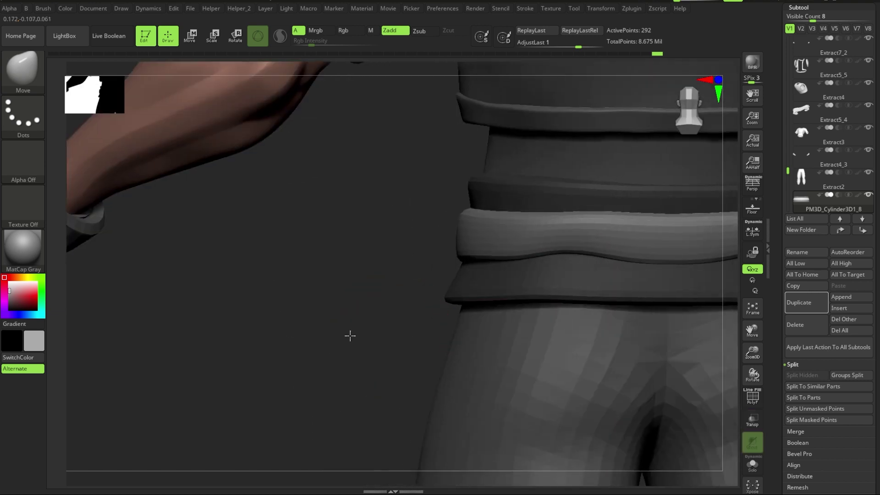
left_click_drag(350, 336, 595, 275)
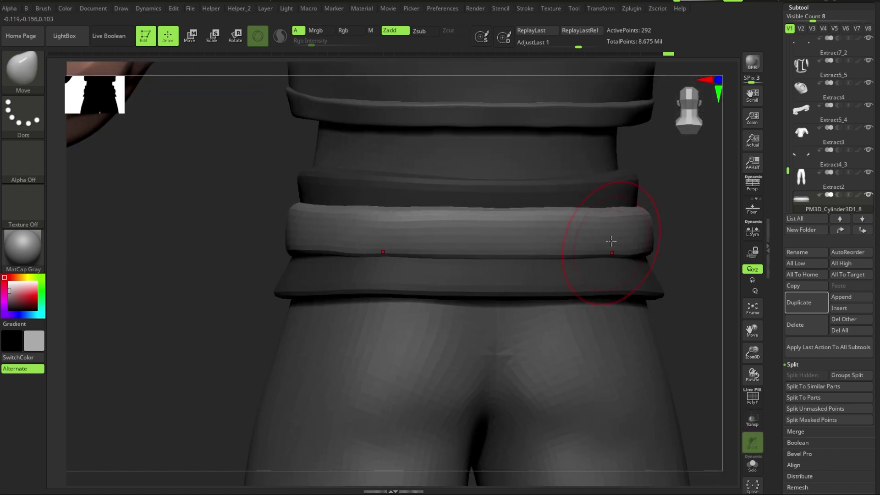
key("shift+f")
left_click_drag(656, 271, 669, 270)
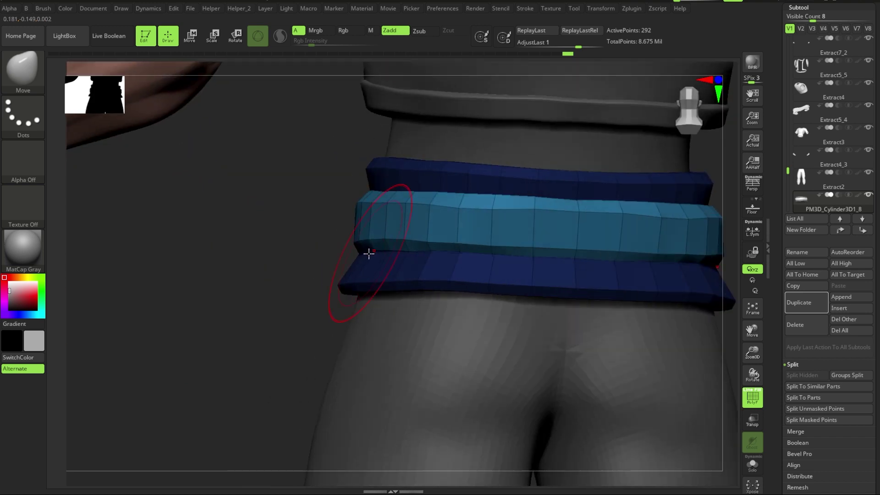
mouse_move(366, 251)
left_mouse_down()
mouse_move(318, 288)
mouse_move(409, 241)
left_mouse_up()
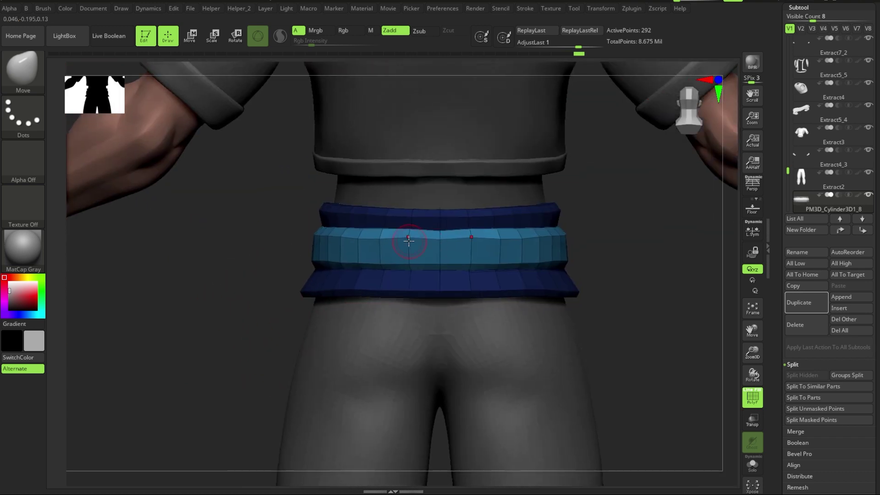
key("shift+f")
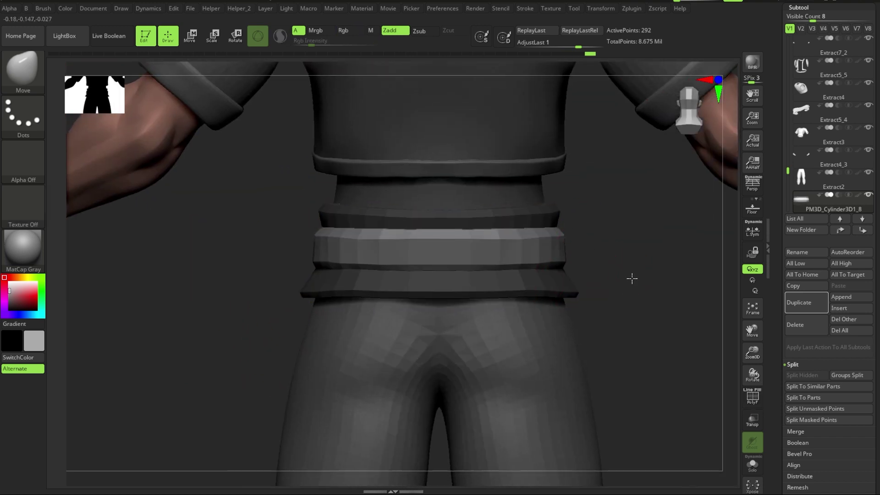
mouse_move(632, 278)
left_mouse_down()
mouse_move(538, 260)
mouse_move(495, 312)
mouse_move(298, 312)
mouse_move(701, 285)
mouse_move(560, 253)
left_mouse_up()
key("shift+f")
key("shift+f")
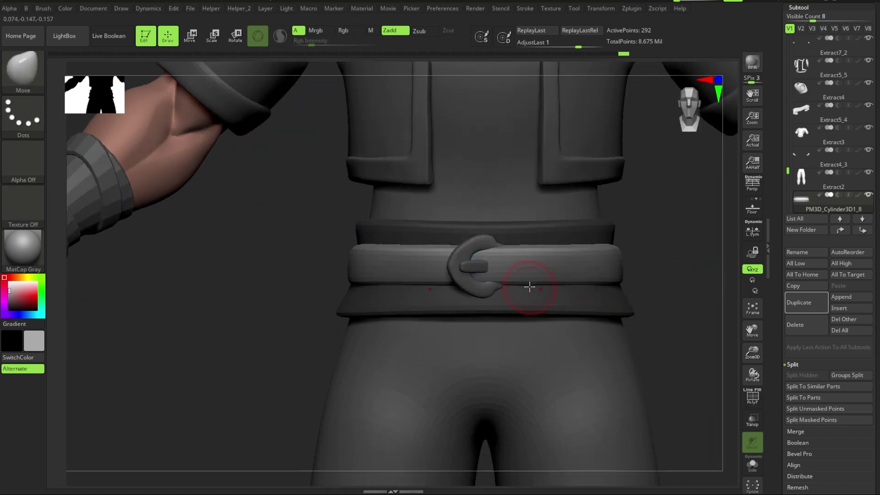
key("f")
mouse_move(586, 285)
left_mouse_down()
mouse_move(640, 338)
mouse_move(638, 282)
left_mouse_up()
key("f")
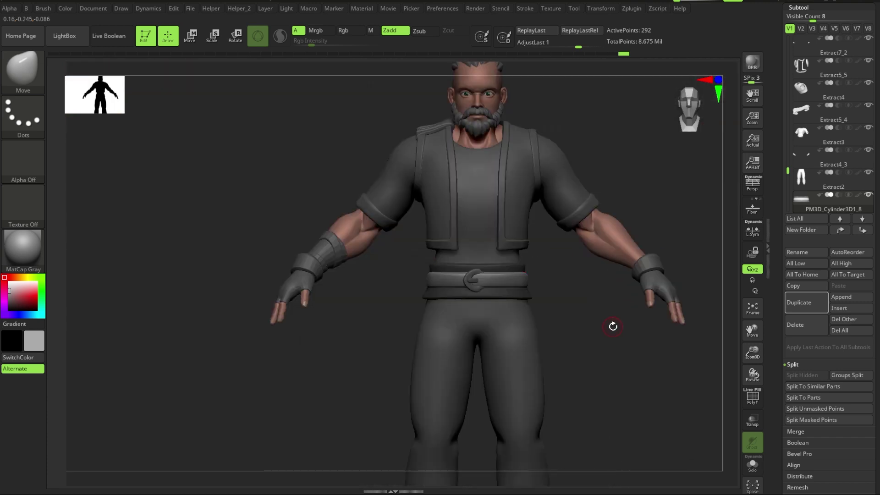
mouse_move(600, 308)
left_mouse_down("alt")
mouse_move(577, 311)
mouse_move(504, 228)
left_mouse_up("alt")
Step: Select the vest, show its polygroups, switch to ZModeler and solo the vest
left_click(580, 269, "alt")
key("shift+f")
key("f")
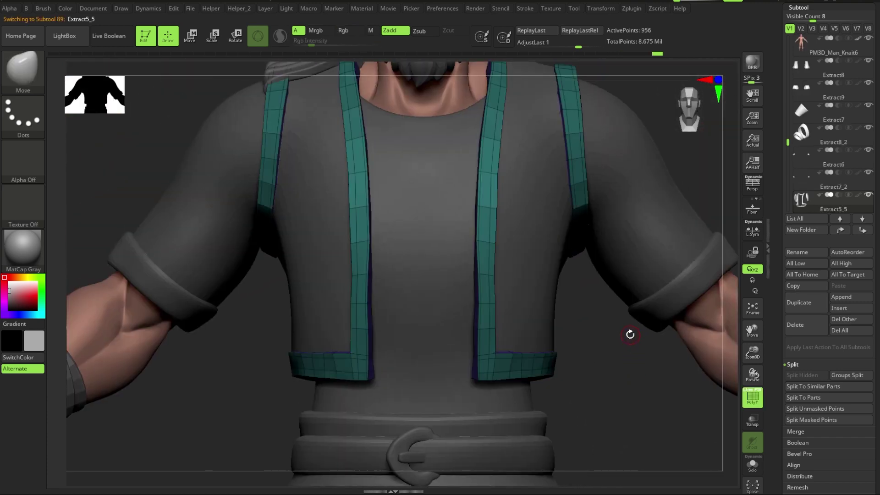
mouse_move(631, 334)
left_mouse_down("alt")
mouse_move(633, 363)
mouse_move(530, 268)
left_mouse_up("alt")
key("b")
key("z")
key("m")
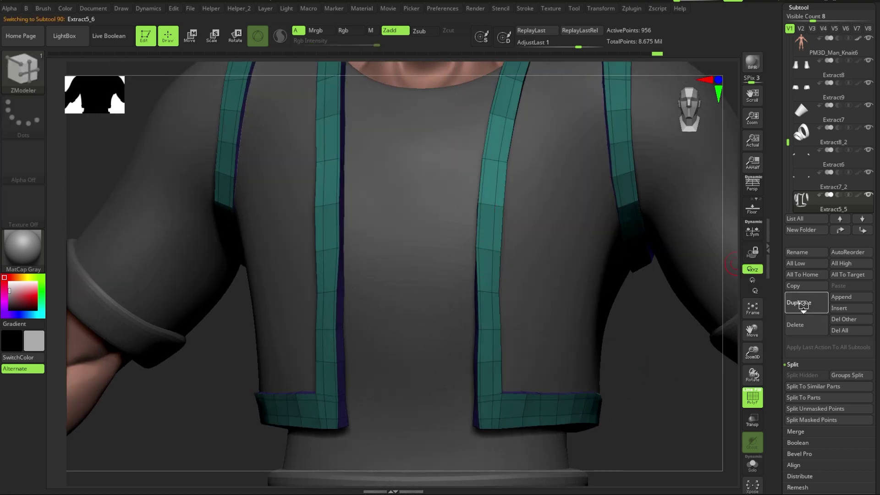
key("shift+ctrl+s")
key("f")
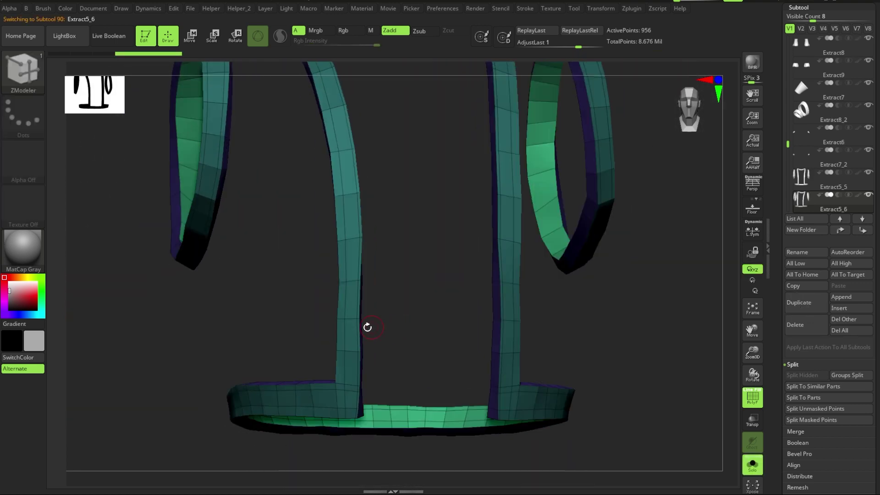
Step: Keep only the teal front strap polygons and delete the hidden green vest parts
key("space")
left_click(346, 416)
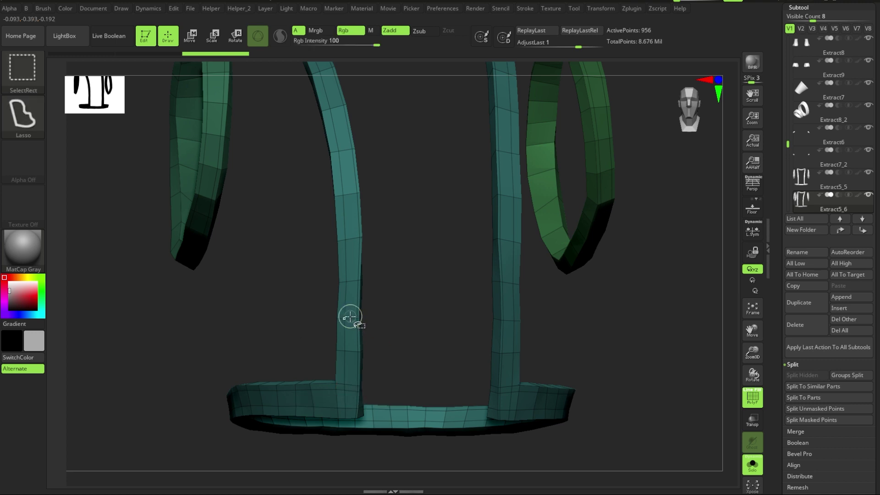
left_click(350, 314, "ctrl+shift")
left_click(342, 344, "ctrl+shift")
key("h")
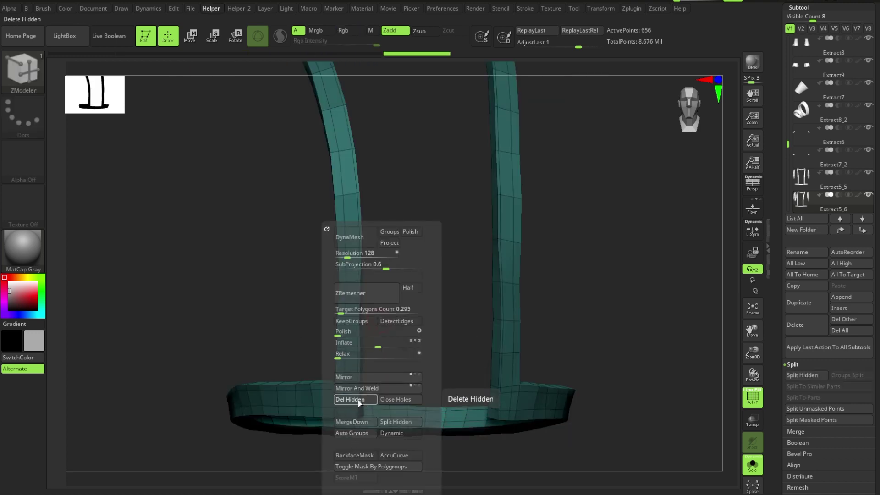
left_click(351, 400)
Step: Mark polyloop bands on the straps as new polygroups and delete everything else
key("space")
left_click(328, 149)
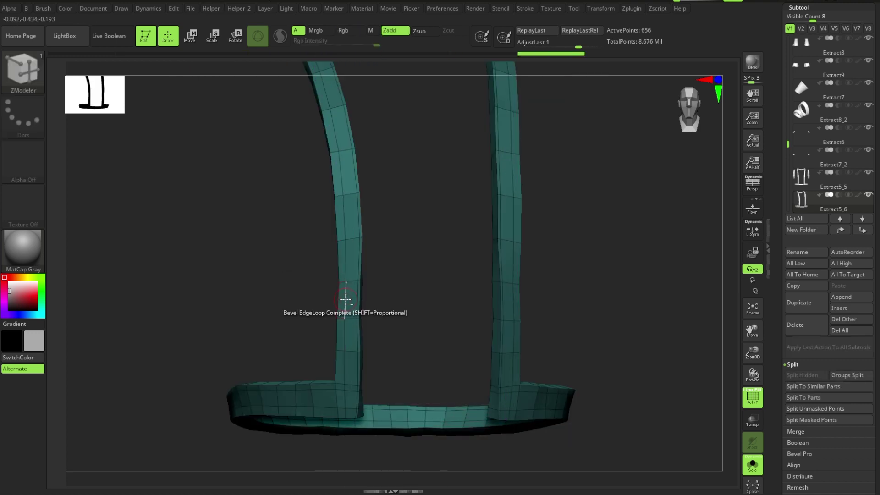
key("space")
left_click(348, 301)
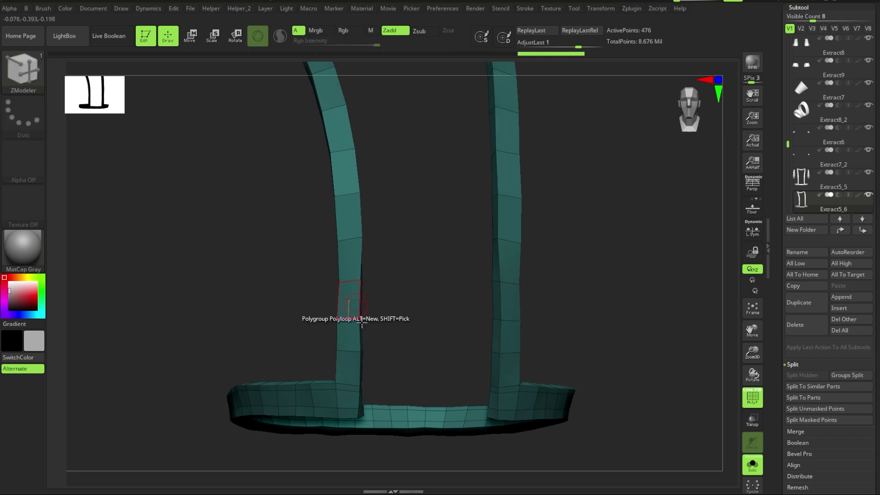
left_click(418, 416)
key("space")
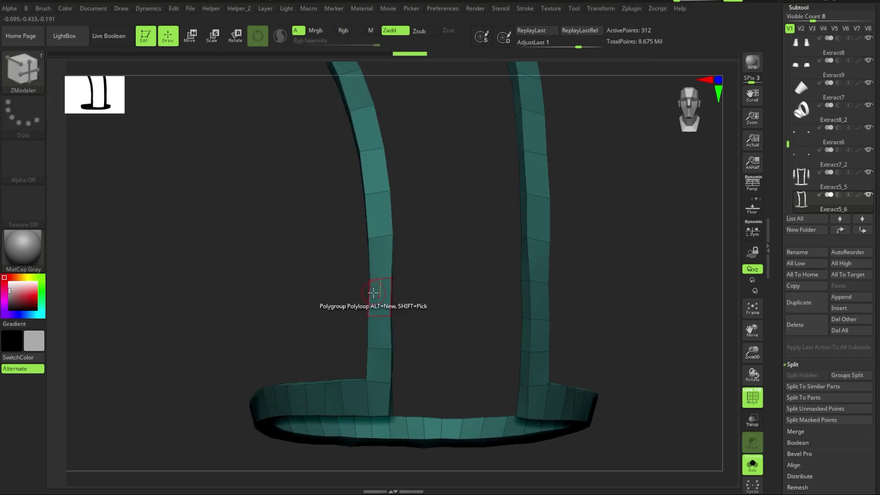
mouse_move(462, 327)
left_mouse_down()
mouse_move(560, 245)
mouse_move(530, 364)
mouse_move(505, 241)
mouse_move(511, 338)
mouse_move(577, 320)
mouse_move(520, 394)
mouse_move(495, 305)
left_mouse_up()
left_click(495, 305, "ctrl+alt+shift")
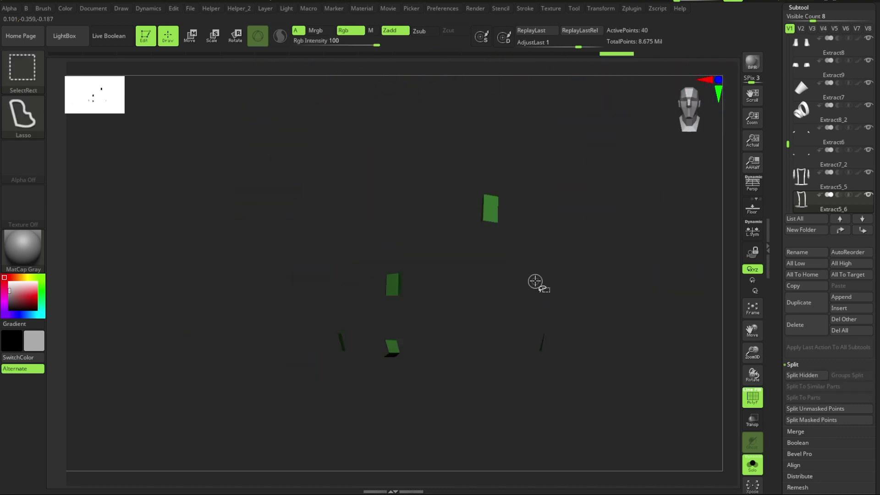
key("h")
left_click(503, 211, "ctrl+shift")
Step: QMesh-extrude the green bands into keeper loops around the straps
key("space")
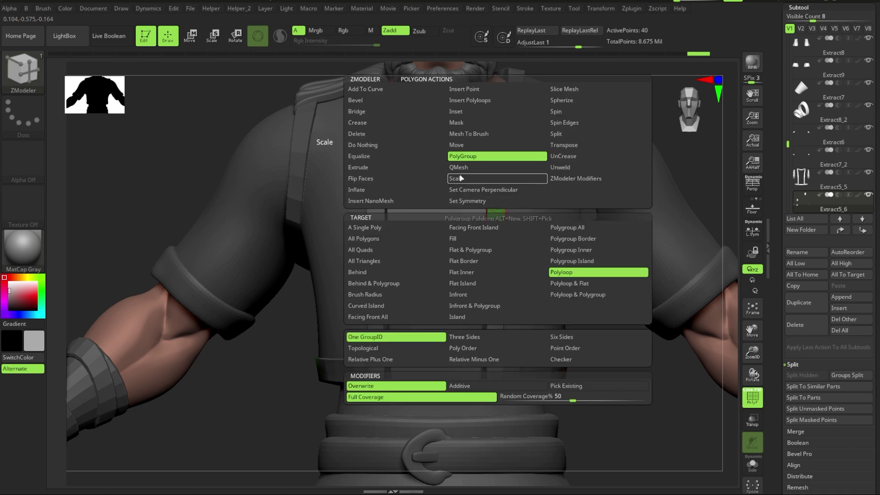
key("ctrl+z")
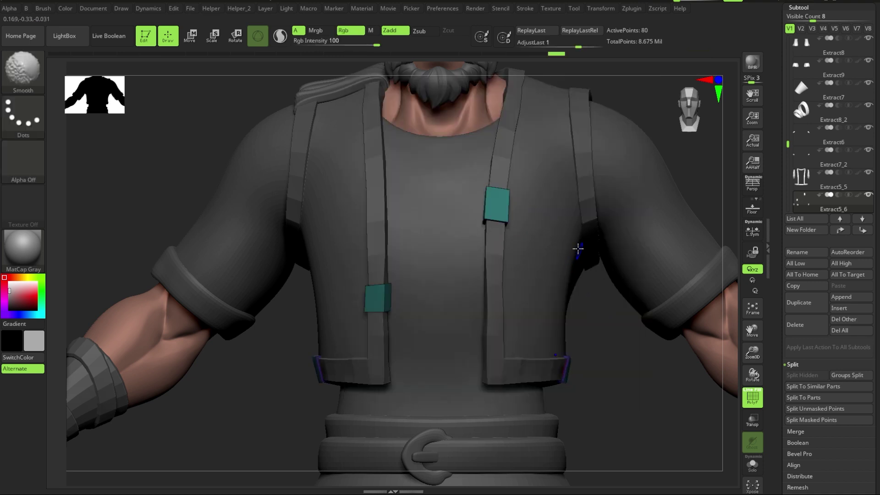
key("ctrl+z")
key("ctrl+z")
left_click(495, 200)
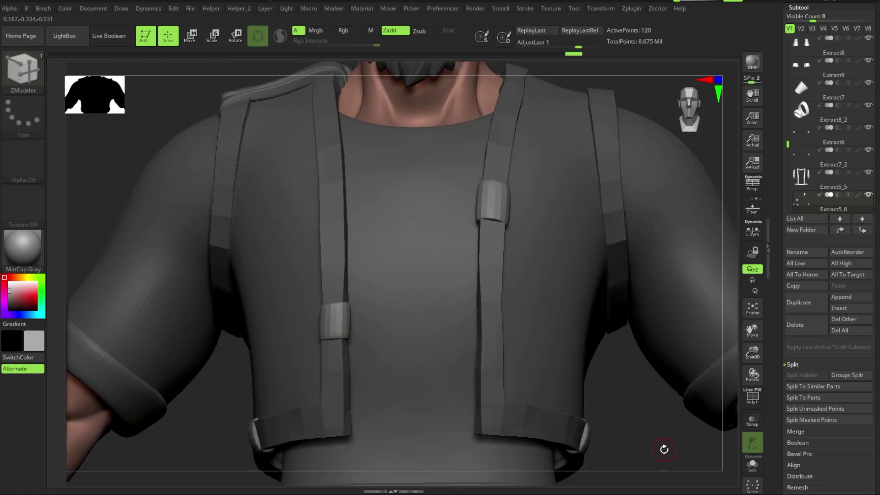
Step: Switch back to the Move brush, reselect the vest and view the character from the side
key("b")
key("m")
key("v")
left_click(491, 346, "alt")
key("f")
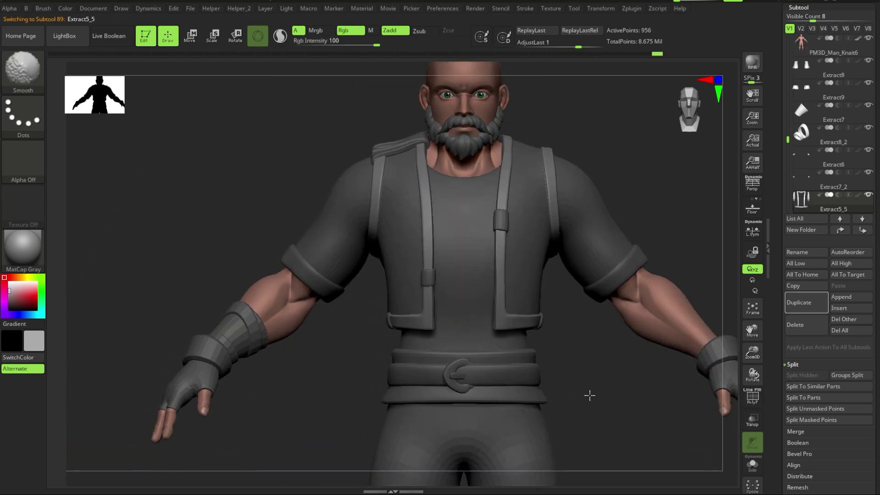
mouse_move(589, 393)
left_mouse_down()
mouse_move(664, 383)
mouse_move(472, 434)
mouse_move(586, 378)
left_mouse_up()
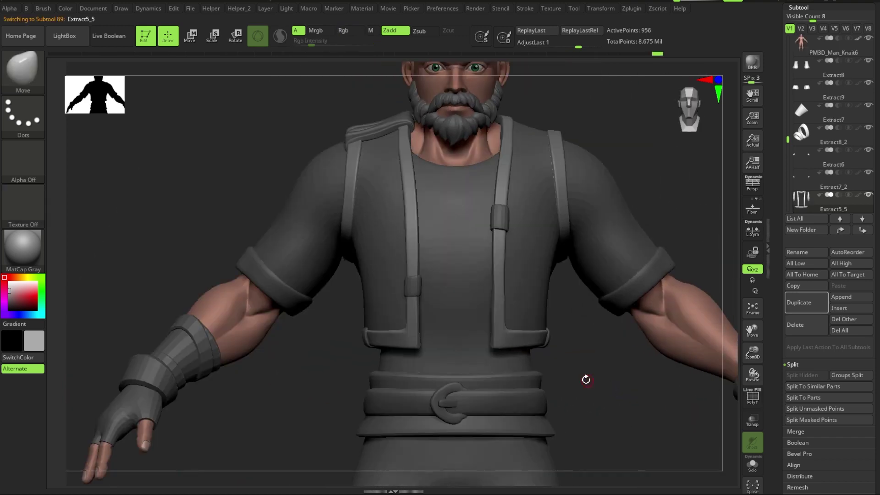
Step: Carve creases on the pants with DamStandard, then flatten back-leg folds with TrimDynamic
key("b")
key("d")
key("s")
left_click(380, 228, "alt")
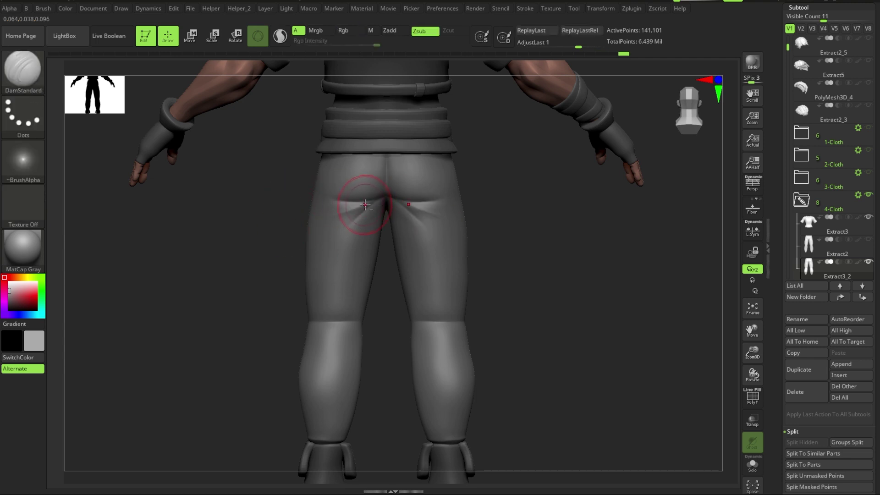
mouse_move(477, 204)
left_mouse_down()
mouse_move(501, 202)
mouse_move(554, 295)
mouse_move(406, 338)
mouse_move(572, 290)
mouse_move(552, 309)
mouse_move(502, 310)
mouse_move(579, 315)
mouse_move(503, 331)
mouse_move(510, 336)
mouse_move(484, 333)
mouse_move(498, 353)
left_mouse_up()
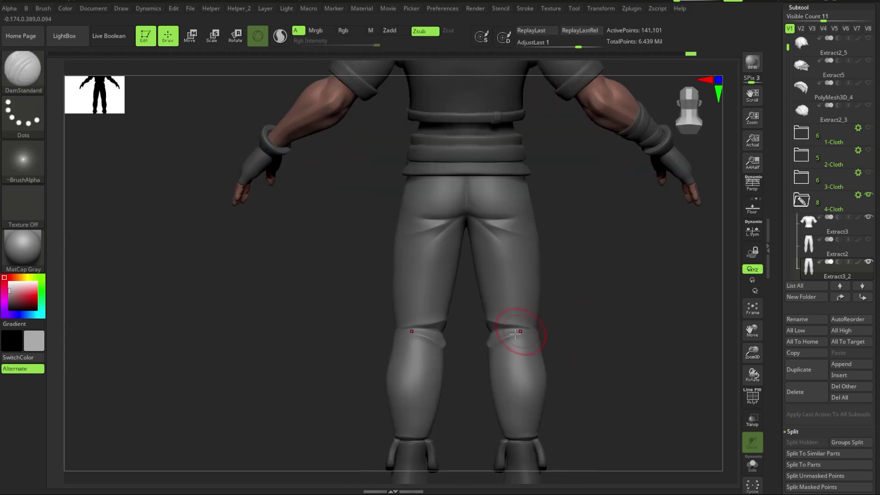
key("b")
key("t")
key("d")
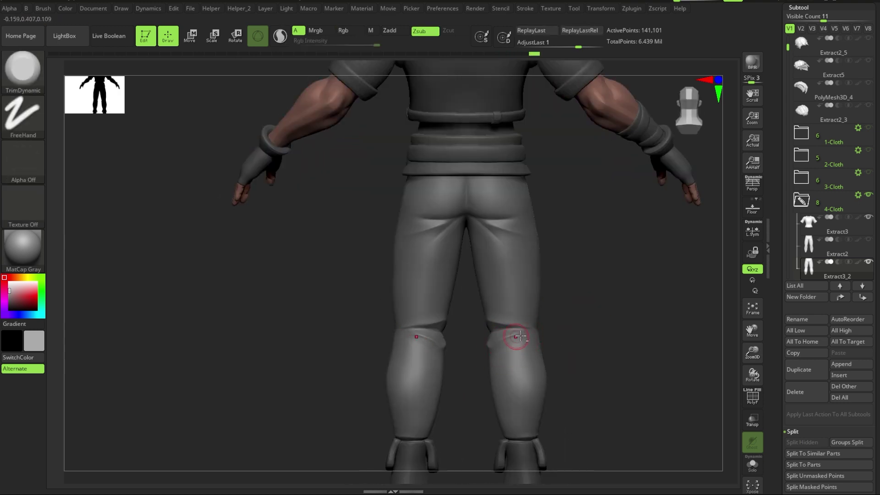
right_click_drag(522, 337, 503, 352)
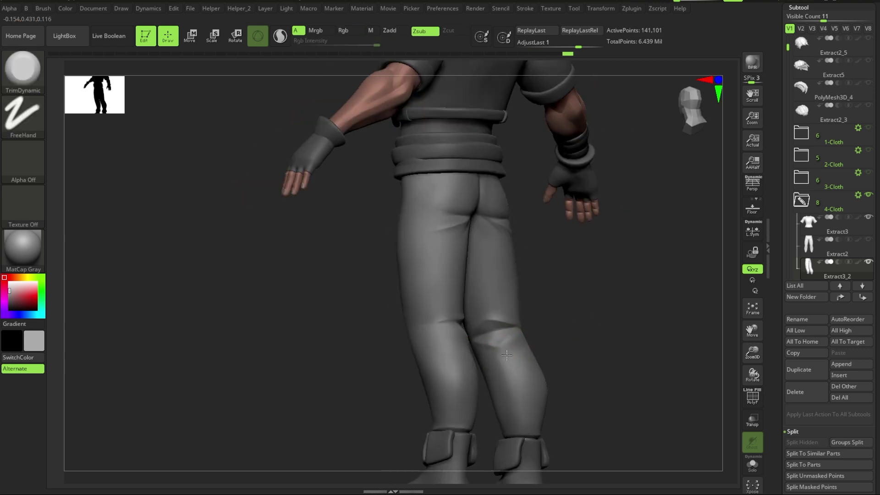
mouse_move(493, 366)
right_mouse_down()
mouse_move(491, 338)
mouse_move(517, 304)
right_mouse_up()
Step: Cut sharp crease lines behind the knees and flatten the surrounding folds
key("b")
key("d")
key("s")
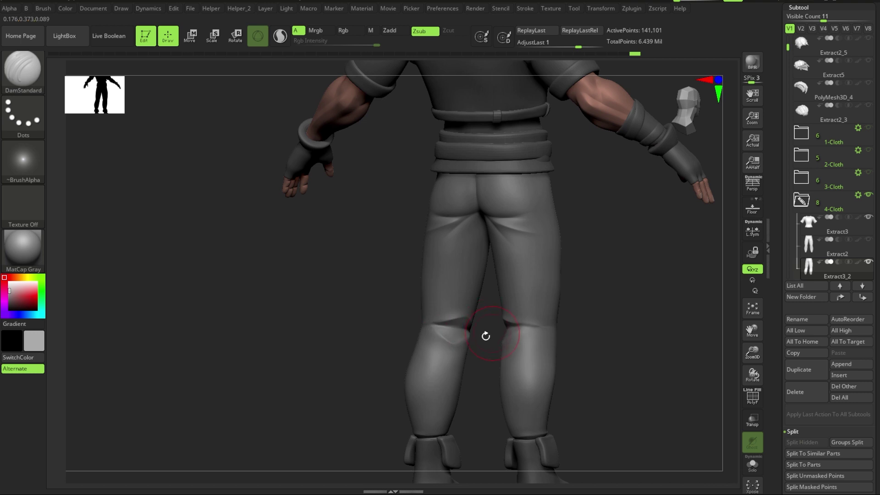
mouse_move(486, 336)
right_mouse_down()
mouse_move(591, 314)
mouse_move(522, 314)
mouse_move(472, 334)
mouse_move(407, 315)
mouse_move(530, 315)
mouse_move(495, 336)
mouse_move(508, 334)
right_mouse_up()
key("b")
key("t")
key("d")
mouse_move(500, 334)
right_mouse_down()
mouse_move(535, 327)
mouse_move(527, 315)
mouse_move(579, 332)
mouse_move(460, 324)
mouse_move(502, 305)
mouse_move(566, 314)
mouse_move(533, 338)
mouse_move(550, 356)
mouse_move(526, 366)
mouse_move(446, 291)
mouse_move(472, 291)
mouse_move(405, 295)
mouse_move(442, 290)
right_mouse_up()
Step: Add more DamStandard creases at the knees, then check the lower legs from the front
key("b")
key("d")
key("s")
key("b")
key("d")
key("s")
mouse_move(360, 327)
right_mouse_down()
mouse_move(513, 291)
mouse_move(463, 302)
mouse_move(449, 291)
mouse_move(495, 291)
mouse_move(436, 278)
mouse_move(448, 295)
mouse_move(494, 290)
mouse_move(473, 277)
mouse_move(489, 279)
mouse_move(463, 286)
right_mouse_up()
Step: Sculpt the lower pant legs using the TrimDynamic, DamStandard and Move brushes
key("b")
key("t")
key("d")
key("b")
key("d")
key("s")
key("b")
key("m")
key("v")
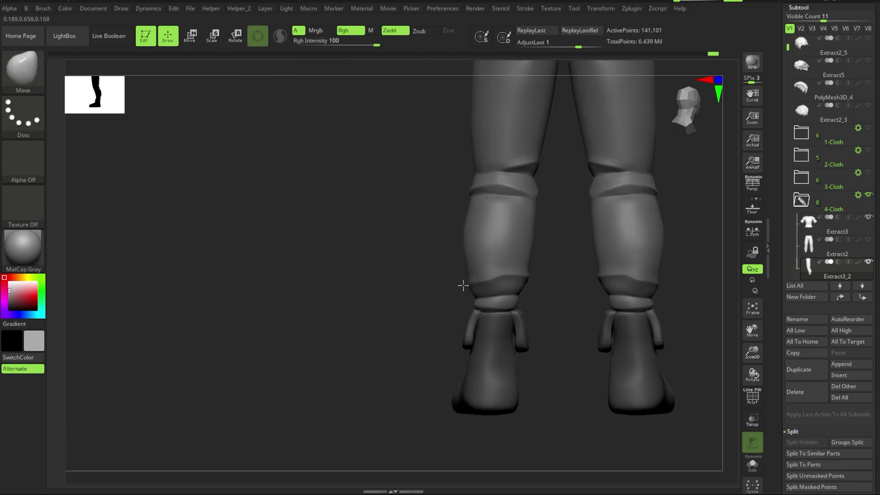
mouse_move(546, 275)
right_mouse_down()
mouse_move(495, 274)
mouse_move(488, 284)
right_mouse_up()
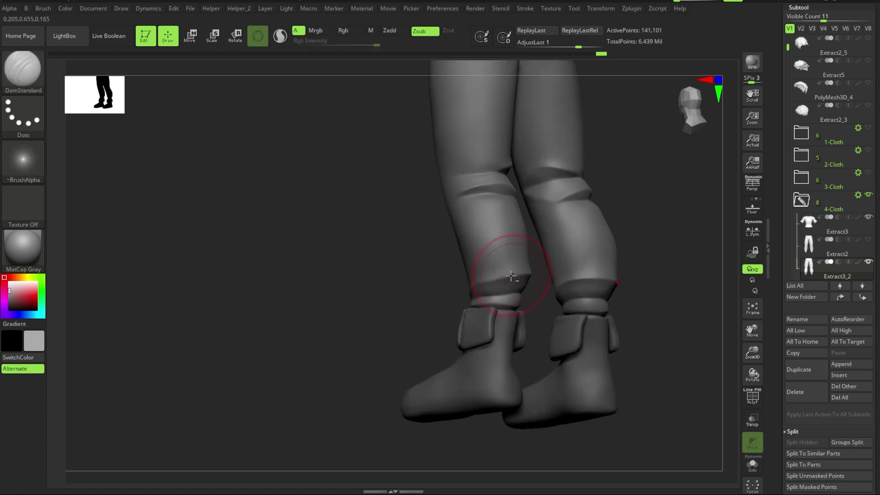
Step: Solo the pants and carve sharp DamStandard creases across both knees
key("alt+s")
key("b")
key("d")
key("s")
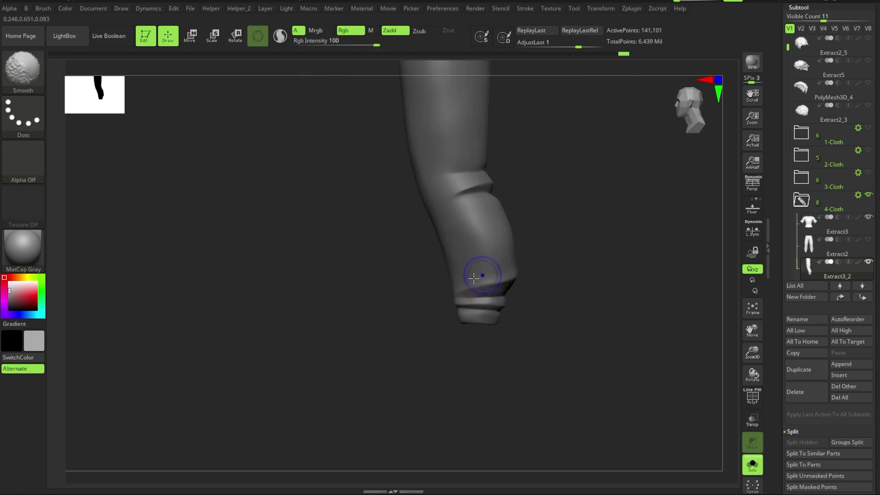
right_click_drag(504, 289, 560, 299)
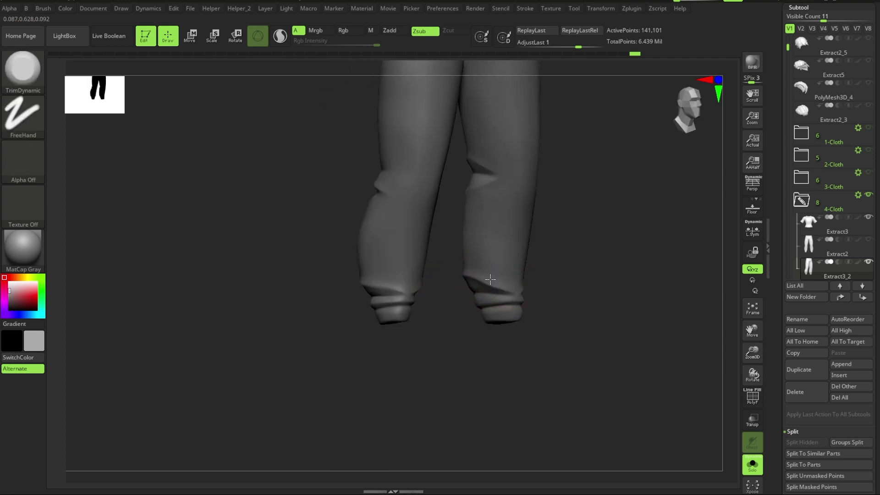
mouse_move(467, 271)
right_mouse_down()
mouse_move(543, 273)
mouse_move(554, 286)
right_mouse_up()
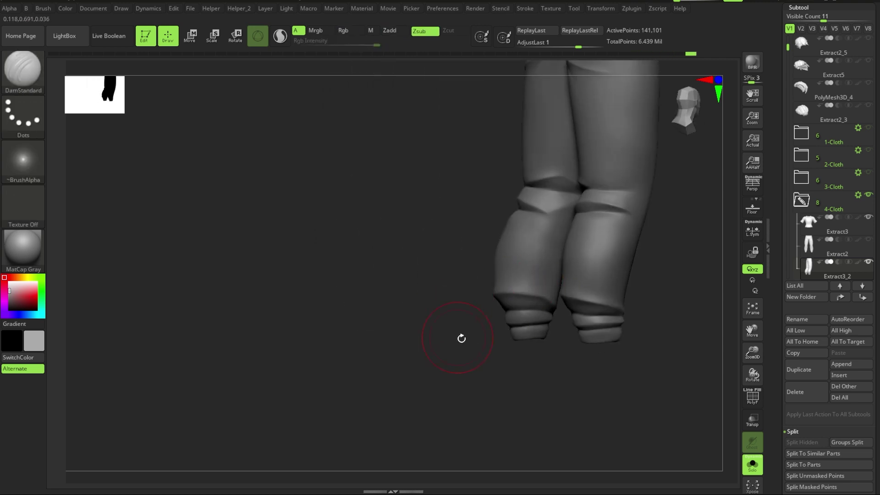
mouse_move(459, 337)
right_mouse_down()
mouse_move(472, 295)
mouse_move(488, 291)
mouse_move(448, 305)
mouse_move(473, 302)
mouse_move(417, 301)
mouse_move(501, 309)
mouse_move(436, 315)
right_mouse_up()
Step: Flatten the knee folds with TrimDynamic and recut sharp creases with DamStandard
key("b")
key("t")
key("d")
key("b")
key("d")
key("s")
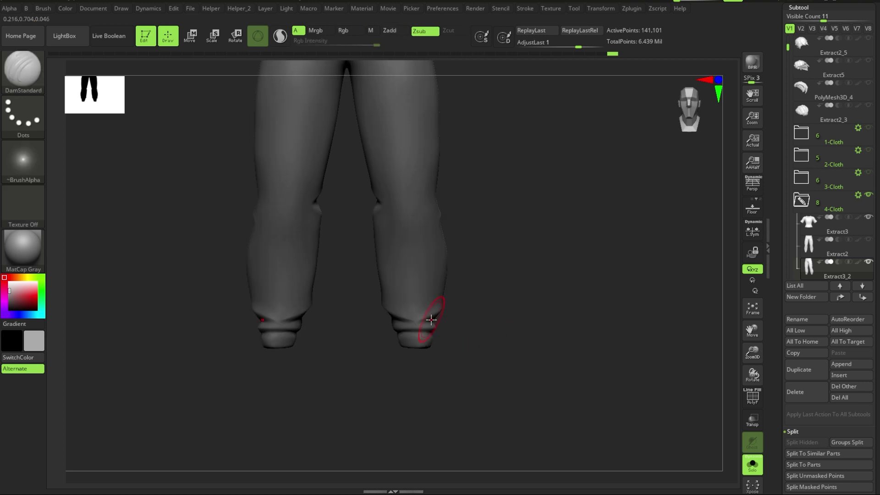
key("f")
mouse_move(497, 297)
right_mouse_down()
mouse_move(414, 328)
mouse_move(485, 326)
mouse_move(474, 255)
mouse_move(418, 240)
mouse_move(391, 278)
mouse_move(450, 273)
mouse_move(429, 252)
mouse_move(493, 258)
mouse_move(439, 261)
mouse_move(435, 271)
mouse_move(524, 256)
mouse_move(433, 277)
mouse_move(442, 250)
mouse_move(439, 263)
mouse_move(560, 242)
mouse_move(515, 246)
mouse_move(456, 288)
mouse_move(486, 291)
mouse_move(399, 290)
mouse_move(452, 275)
right_mouse_up()
Step: Bring back the full clothed character and smooth the sculpted creases
key("ctrl+shift+s")
key("ctrl+shift+s")
mouse_move(363, 307)
right_mouse_down()
mouse_move(477, 299)
mouse_move(435, 261)
mouse_move(497, 315)
mouse_move(582, 305)
mouse_move(427, 283)
mouse_move(491, 304)
mouse_move(423, 289)
mouse_move(615, 311)
right_mouse_up()
key("shift")
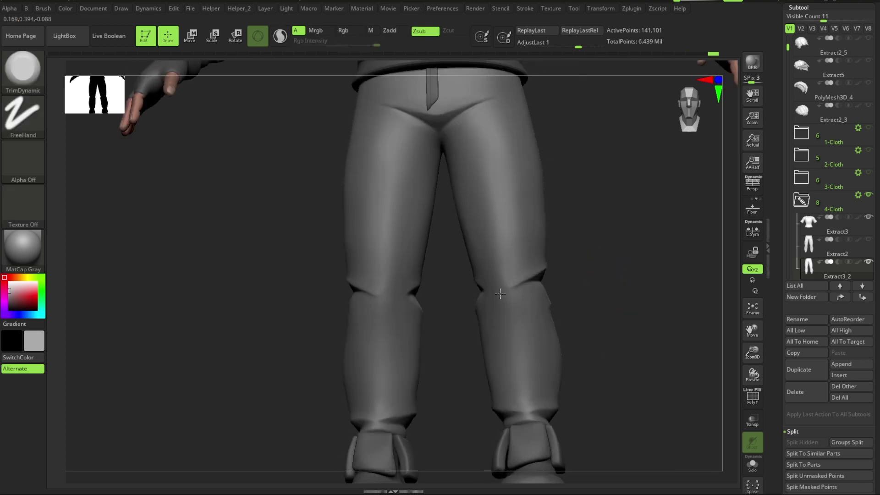
mouse_move(503, 281)
right_mouse_down("alt")
mouse_move(591, 325)
mouse_move(503, 266)
mouse_move(422, 246)
mouse_move(536, 276)
mouse_move(540, 258)
mouse_move(732, 179)
right_mouse_up("alt")
Step: Solo the pants and carve a small DamStandard notch at the waistband's front centre
key("b")
key("d")
key("s")
scroll(845, 153, "down", 5)
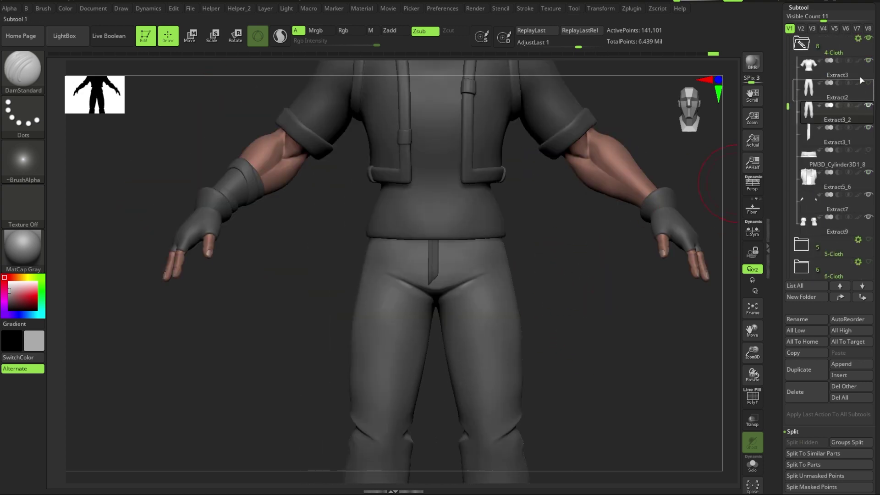
right_click_drag(589, 281, 615, 216, "ctrl")
key("ctrl+shift+s")
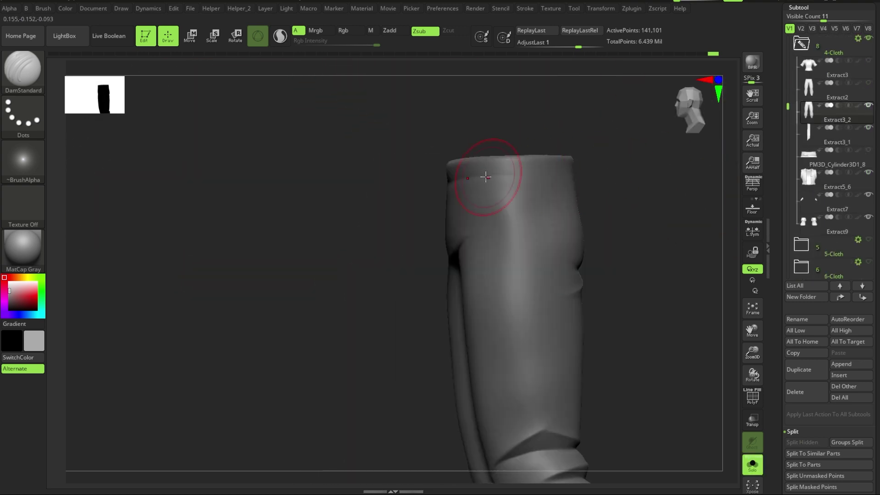
mouse_move(486, 177)
right_mouse_down()
mouse_move(517, 183)
mouse_move(661, 171)
mouse_move(501, 206)
right_mouse_up()
Step: Toggle Solo to compare the pants waistband against the full character
key("ctrl+shift+s")
right_click_drag(549, 230, 619, 249, "ctrl")
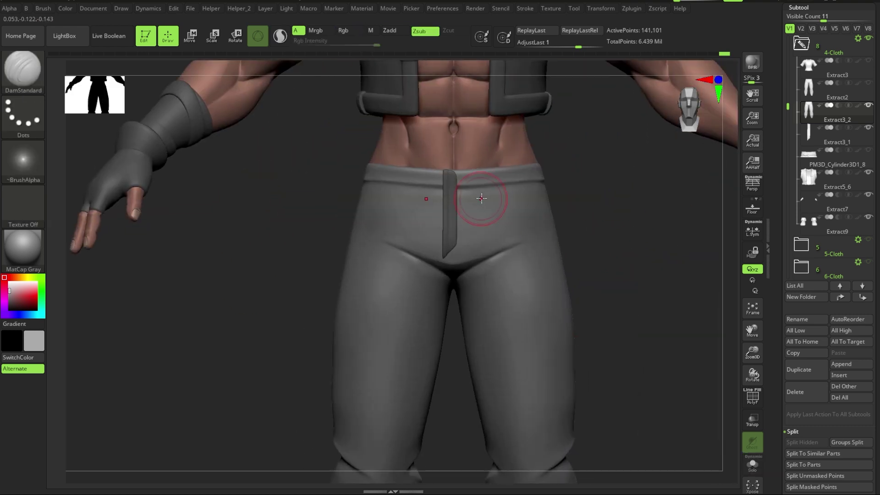
key("ctrl+shift+s")
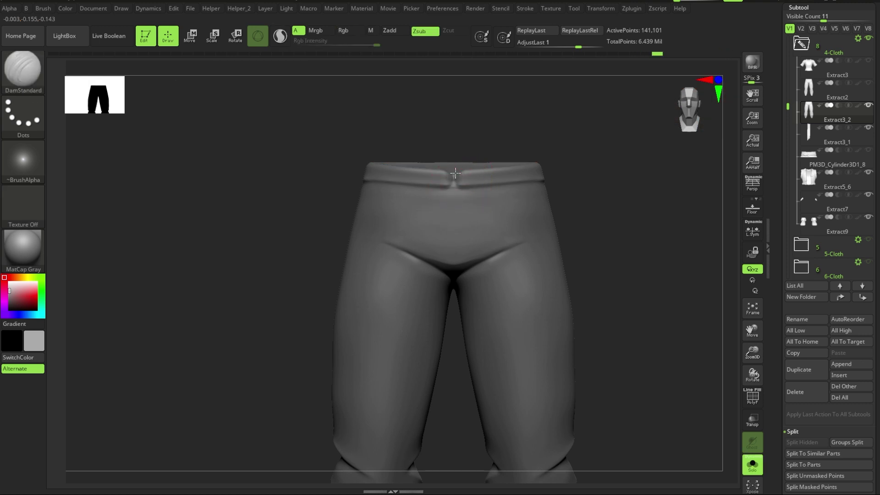
key("ctrl+shift+s")
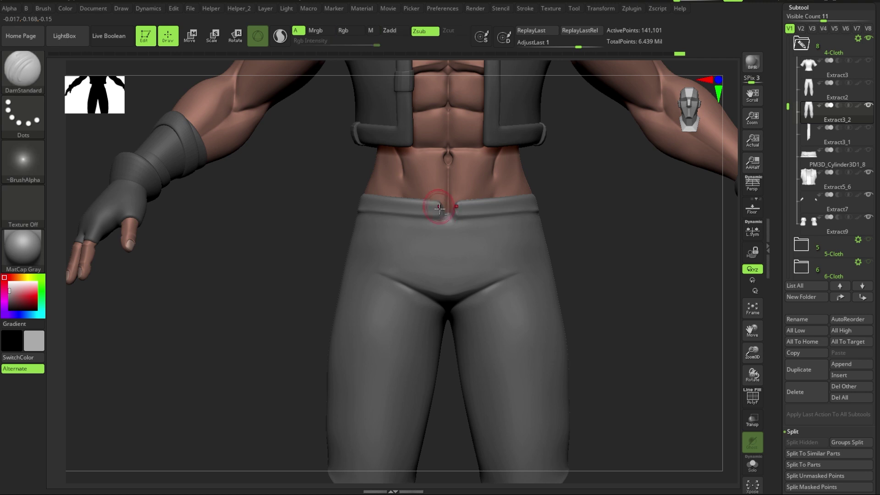
key("ctrl+shift+s")
key("ctrl+shift+s")
Step: Make the fly strip Extract3_1 active and nudge it upward with Transpose Move
left_click(447, 216, "alt")
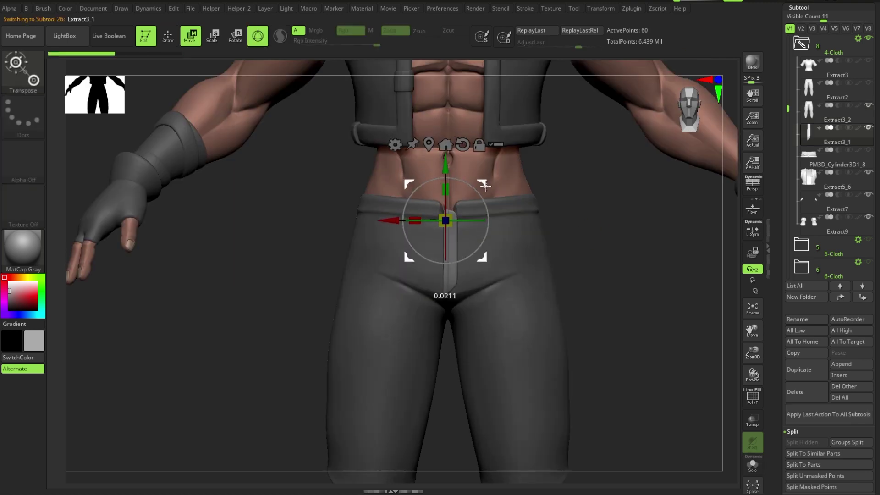
key("w")
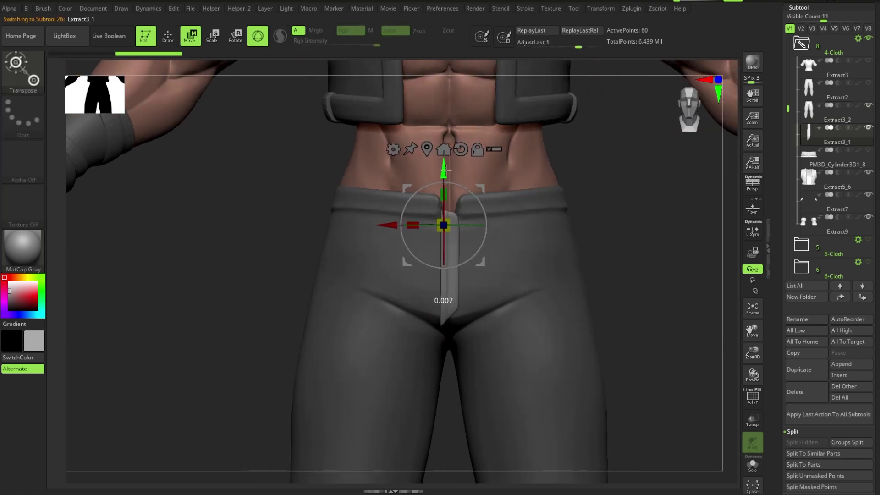
key("q")
mouse_move(637, 270)
left_mouse_down()
mouse_move(615, 292)
mouse_move(605, 251)
mouse_move(564, 267)
mouse_move(495, 228)
left_mouse_up()
key("shift+f")
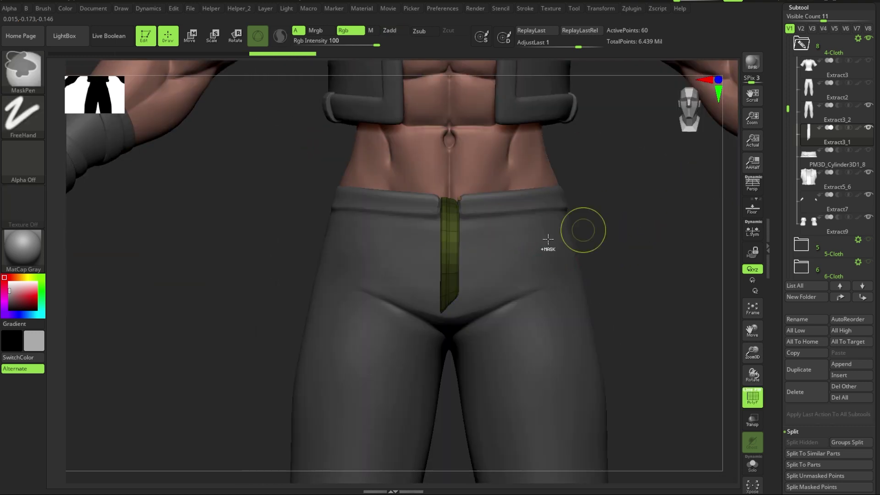
key("w")
key("shift+f")
key("shift+f")
left_click_drag(444, 158, 443, 147)
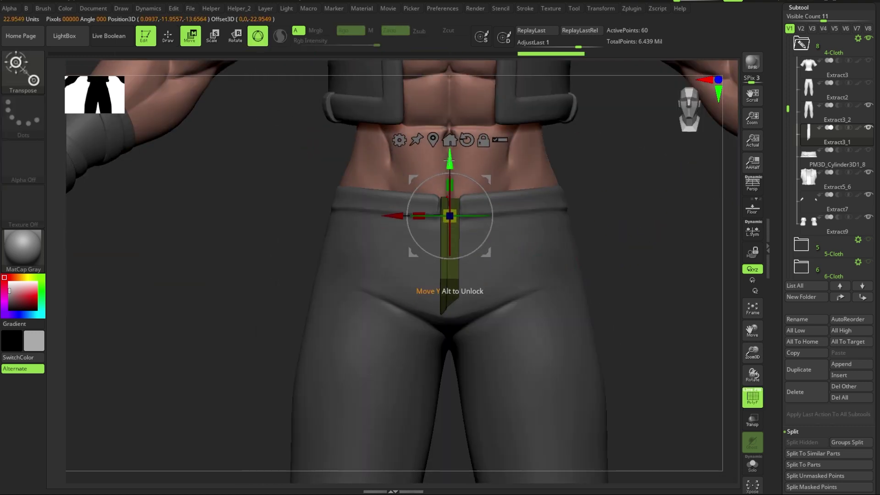
Step: Lasso-mask the fly strip with MaskPen and move it up beneath the waistband
key("q")
left_click(23, 117, "ctrl")
left_click(170, 152)
left_click_drag(481, 197, 214, 179, "ctrl")
key("w")
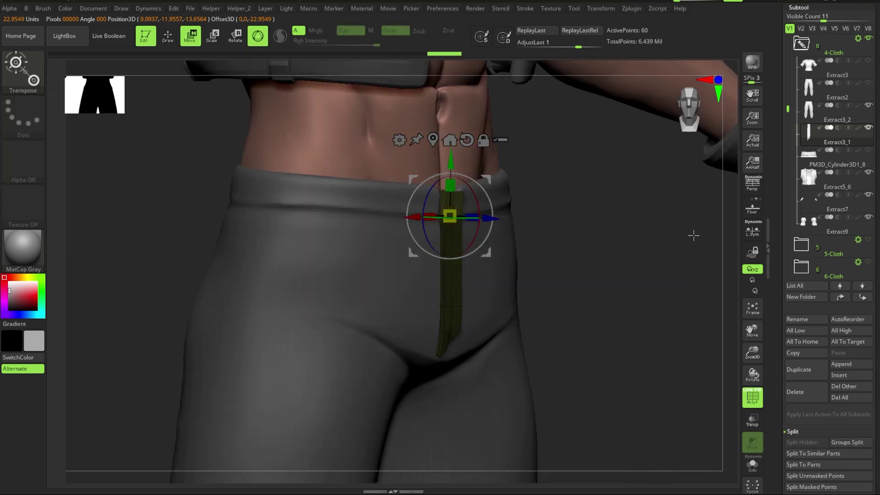
left_click_drag(692, 234, 578, 242)
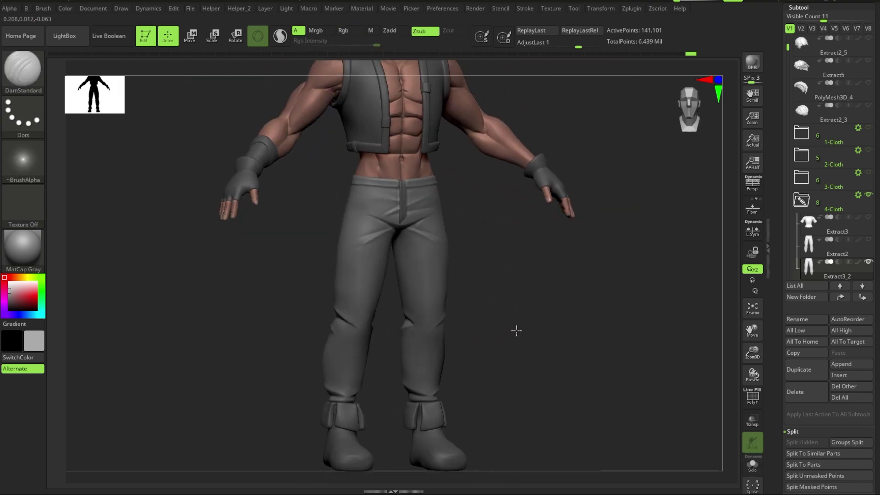
mouse_move(516, 331)
left_mouse_down()
mouse_move(552, 320)
mouse_move(379, 220)
mouse_move(369, 204)
mouse_move(404, 241)
left_mouse_up()
key("b")
key("t")
key("d")
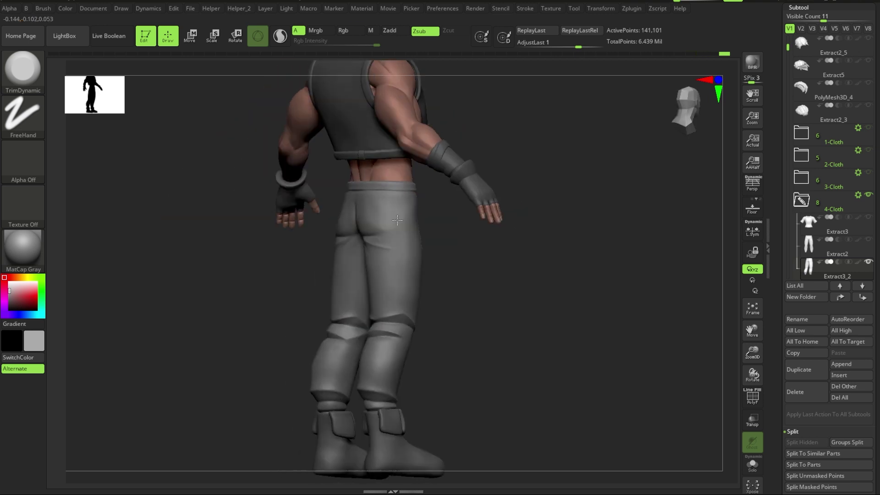
Step: Smooth the fold across the back of the trouser thigh
mouse_move(403, 289)
left_mouse_down()
mouse_move(429, 269)
mouse_move(527, 305)
mouse_move(422, 245)
mouse_move(419, 255)
left_mouse_up()
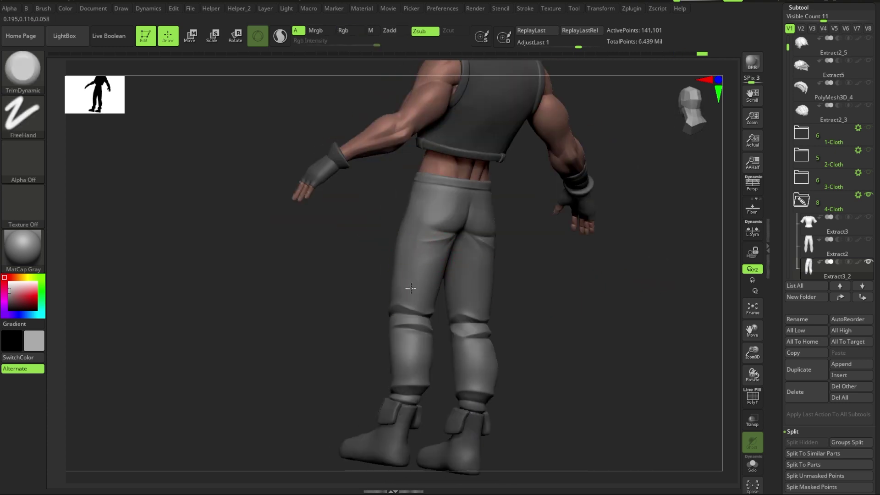
key("shift")
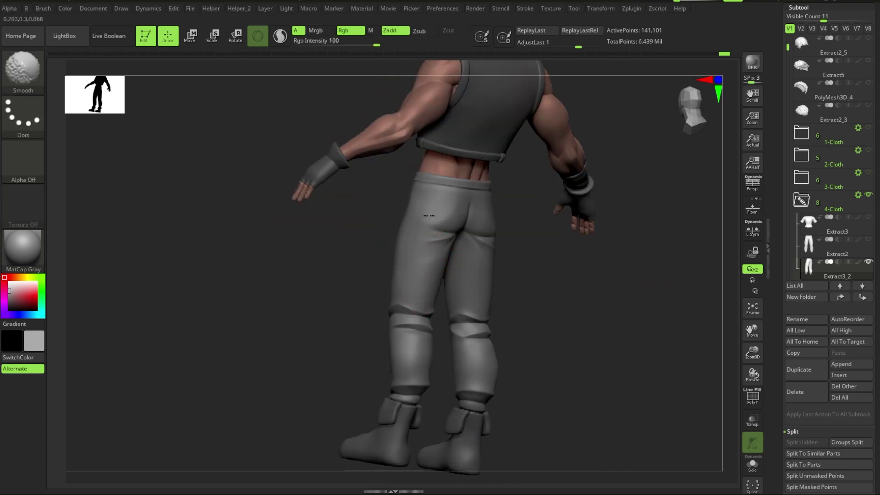
mouse_move(439, 216)
left_mouse_down()
mouse_move(559, 320)
mouse_move(442, 233)
left_mouse_up()
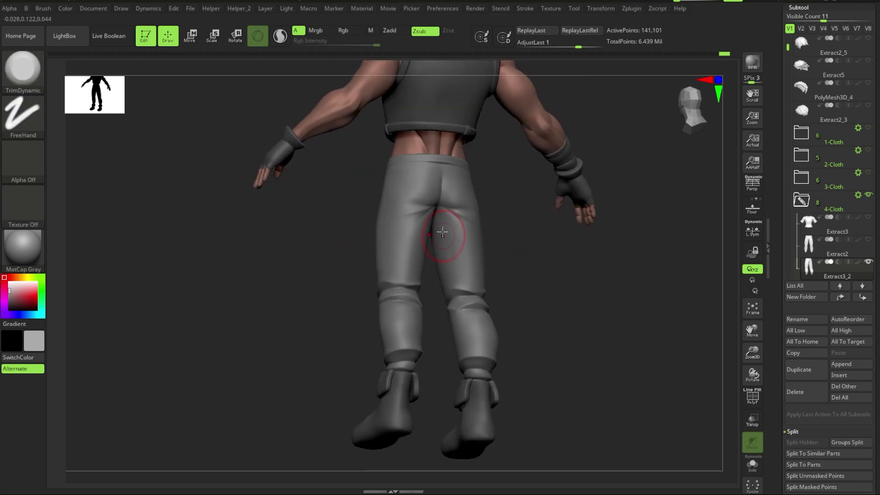
key("shift")
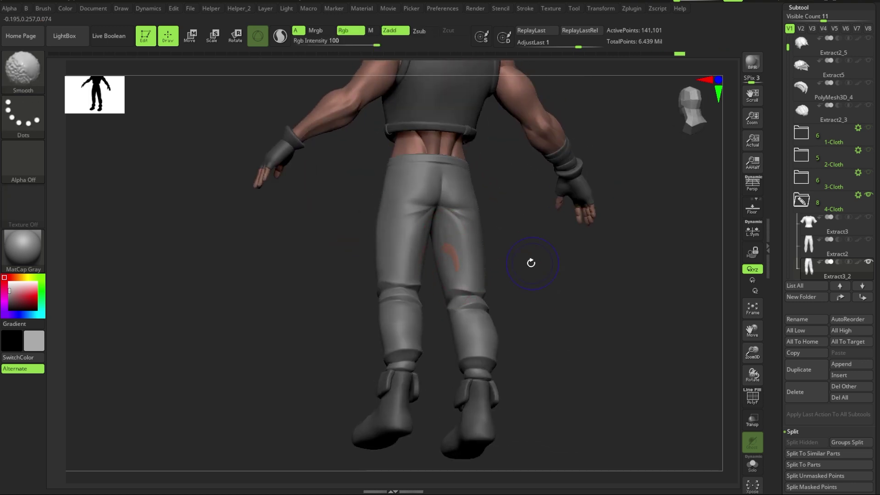
mouse_move(530, 259)
left_mouse_down("alt")
mouse_move(452, 259)
mouse_move(482, 246)
mouse_move(439, 227)
mouse_move(532, 283)
mouse_move(496, 251)
mouse_move(377, 255)
left_mouse_up("alt")
left_click_drag(437, 261, 406, 280)
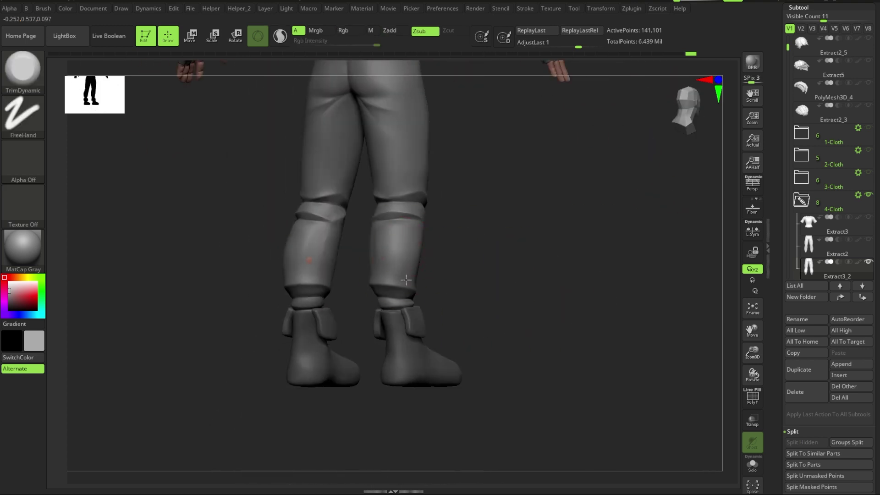
Step: Shape the back-of-knee and cuff folds with Move while orbiting the legs
key("shift")
mouse_move(438, 254)
left_mouse_down("shift")
mouse_move(427, 258)
mouse_move(444, 279)
left_mouse_up("shift")
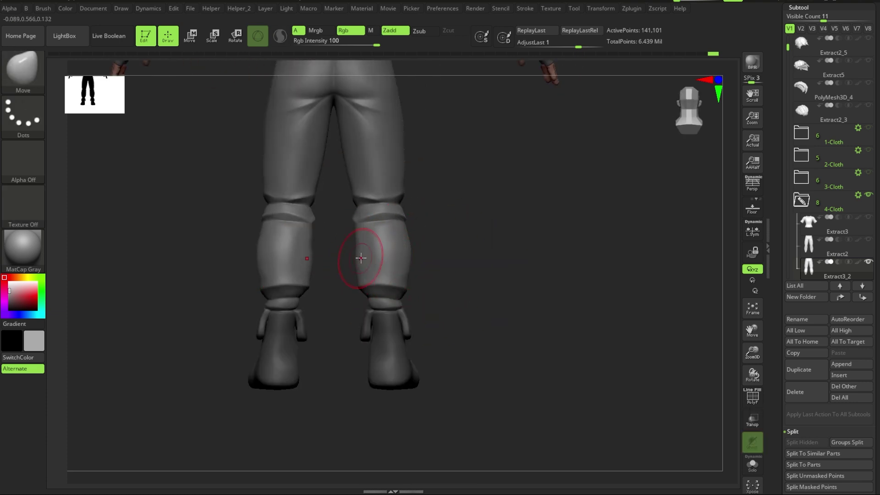
left_click_drag(358, 254, 394, 274, "shift")
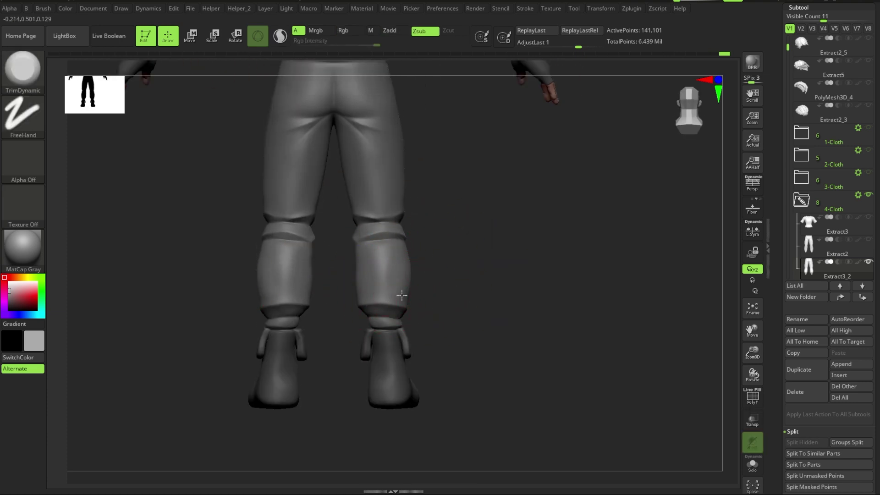
right_click_drag(477, 289, 395, 289, "ctrl")
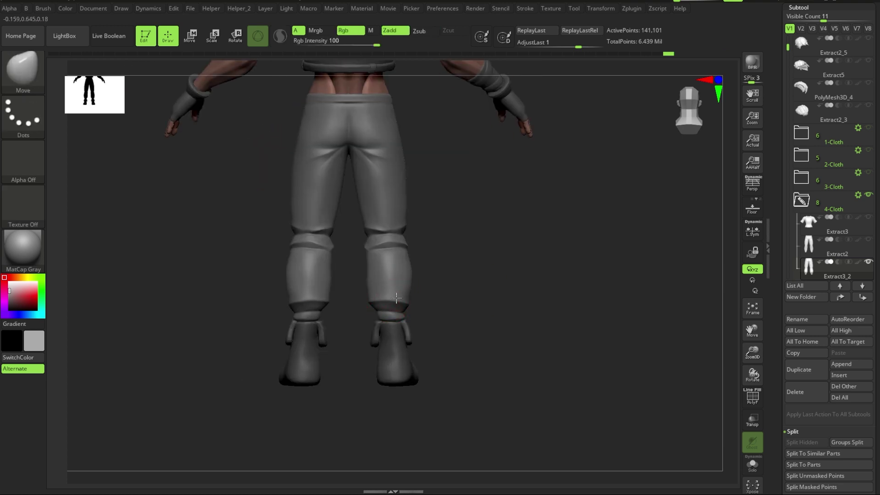
left_click_drag(478, 294, 404, 287)
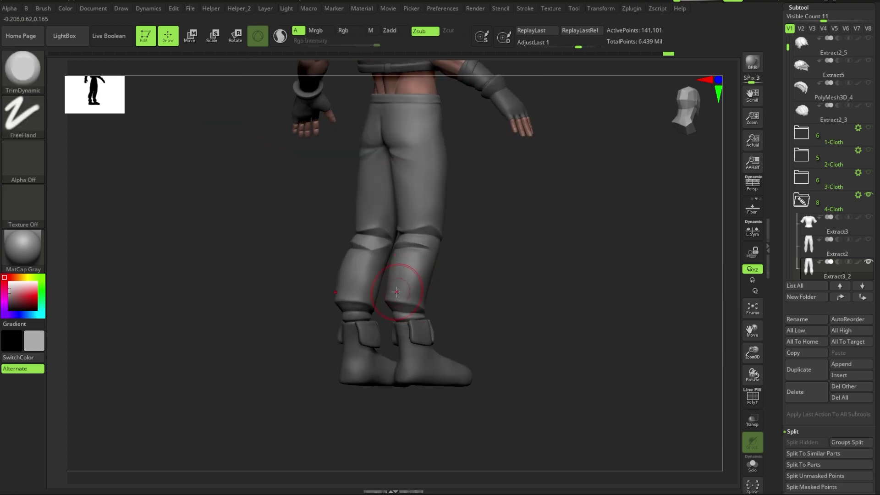
mouse_move(405, 293)
right_mouse_down()
mouse_move(418, 304)
mouse_move(490, 314)
mouse_move(515, 293)
mouse_move(368, 281)
mouse_move(321, 311)
mouse_move(487, 294)
mouse_move(458, 316)
mouse_move(449, 301)
mouse_move(434, 336)
mouse_move(471, 329)
mouse_move(452, 287)
mouse_move(474, 319)
mouse_move(369, 200)
mouse_move(478, 206)
mouse_move(491, 197)
mouse_move(643, 218)
mouse_move(554, 271)
mouse_move(505, 256)
right_mouse_up()
Step: Solo the trousers and carve DamStandard creases along the knees and cuffs
key("shift+ctrl+s")
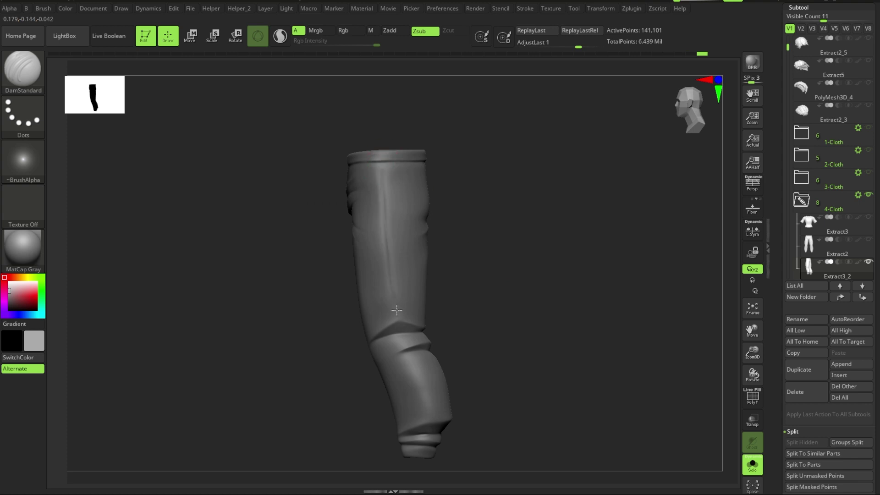
mouse_move(396, 310)
right_mouse_down("ctrl")
mouse_move(440, 257)
mouse_move(395, 264)
right_mouse_up("ctrl")
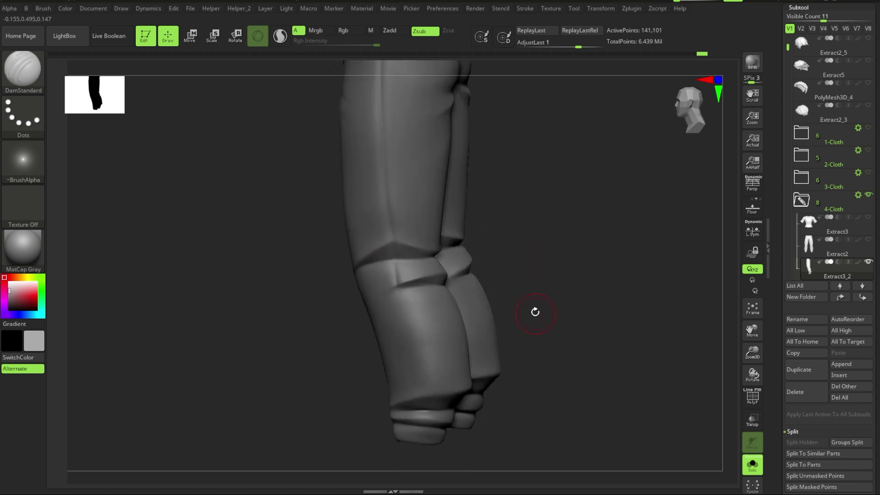
right_click_drag(535, 311, 388, 236)
right_click_drag(493, 313, 406, 294)
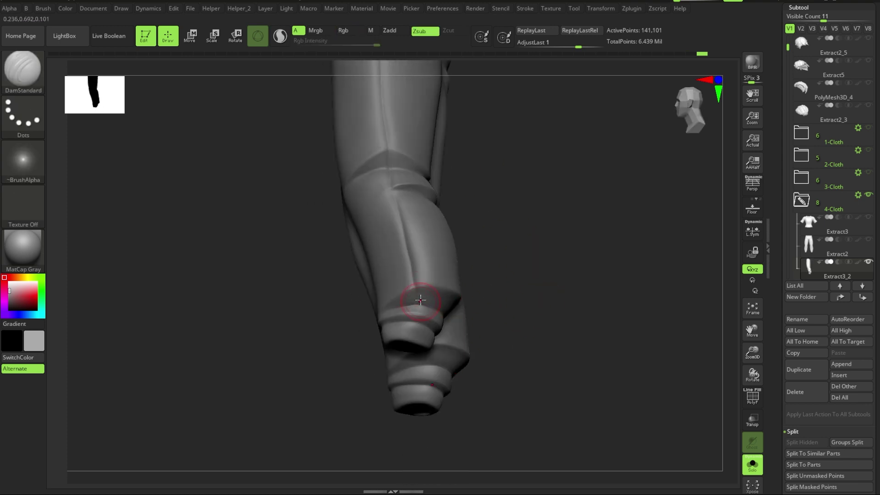
mouse_move(409, 325)
right_mouse_down()
mouse_move(559, 296)
mouse_move(535, 305)
mouse_move(505, 293)
mouse_move(422, 224)
mouse_move(377, 134)
right_mouse_up()
right_click_drag(503, 202, 539, 338)
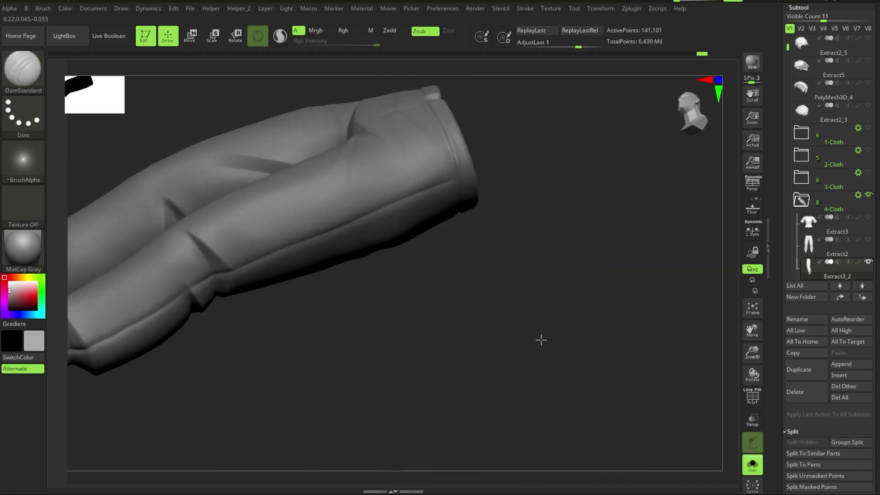
mouse_move(249, 274)
right_mouse_down()
mouse_move(517, 190)
mouse_move(338, 253)
right_mouse_up()
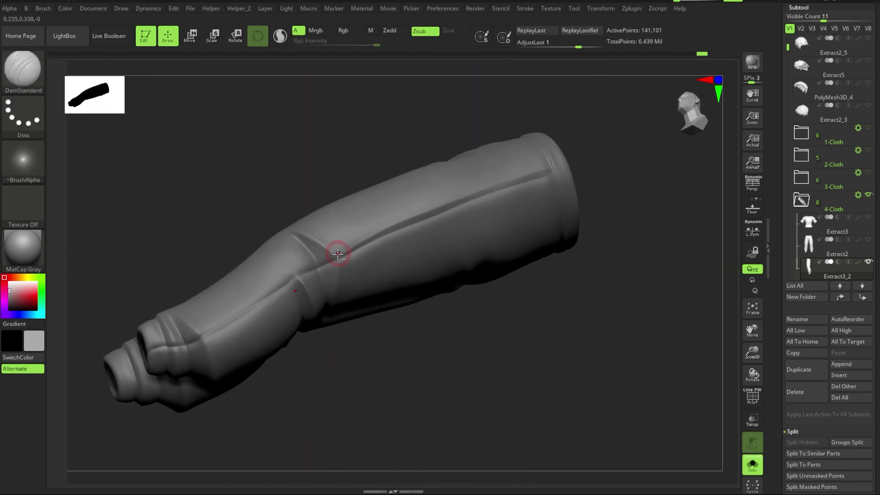
right_click_drag(180, 341, 368, 239)
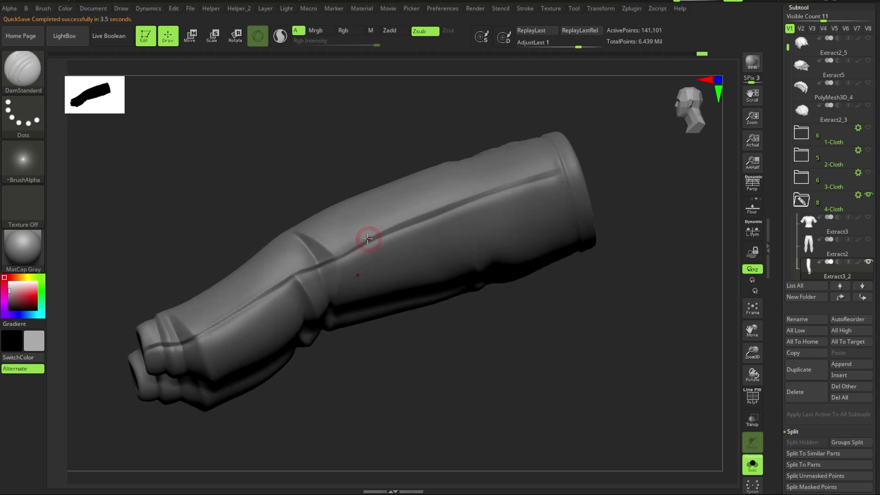
mouse_move(366, 292)
right_mouse_down()
mouse_move(430, 346)
mouse_move(525, 353)
mouse_move(519, 338)
mouse_move(563, 336)
mouse_move(507, 299)
mouse_move(590, 310)
mouse_move(543, 251)
mouse_move(612, 271)
mouse_move(375, 202)
right_mouse_up()
Step: Turn Solo off and cut creases across the seat and both lower legs
key("ctrl+shift+s")
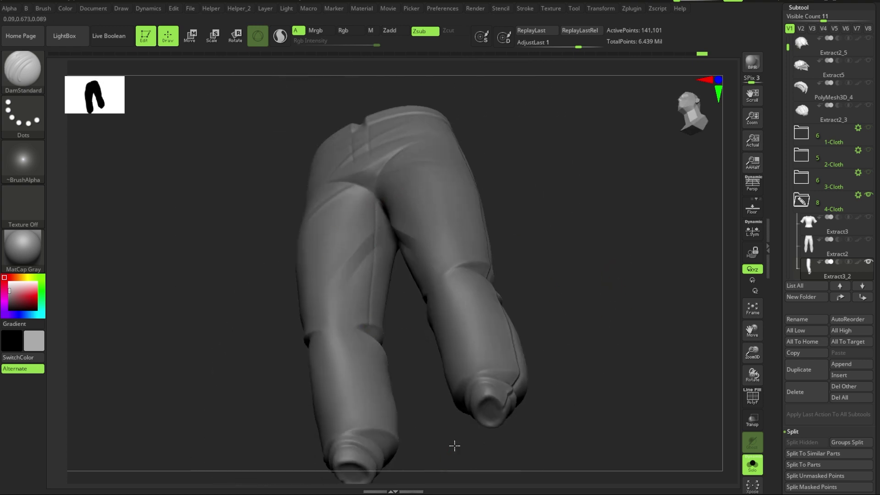
right_click_drag(454, 446, 364, 251)
mouse_move(374, 434)
right_mouse_down()
mouse_move(421, 428)
mouse_move(393, 309)
mouse_move(387, 221)
mouse_move(410, 192)
right_mouse_up()
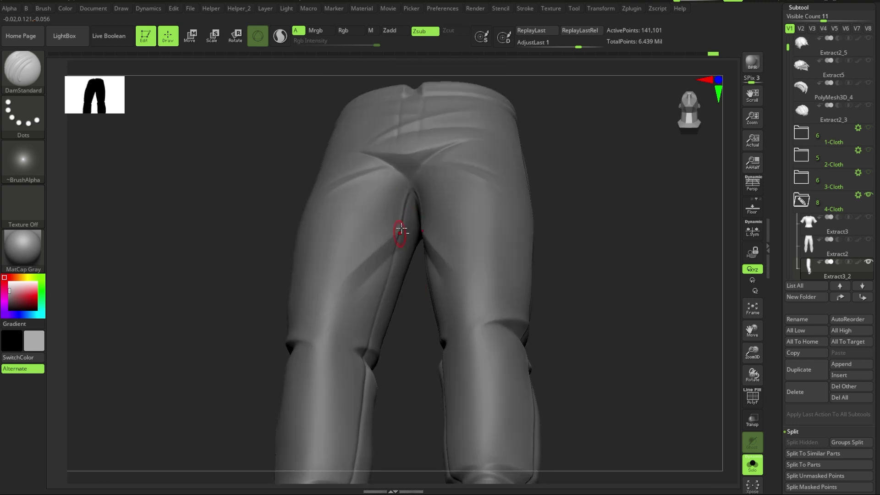
right_click_drag(403, 356, 348, 281)
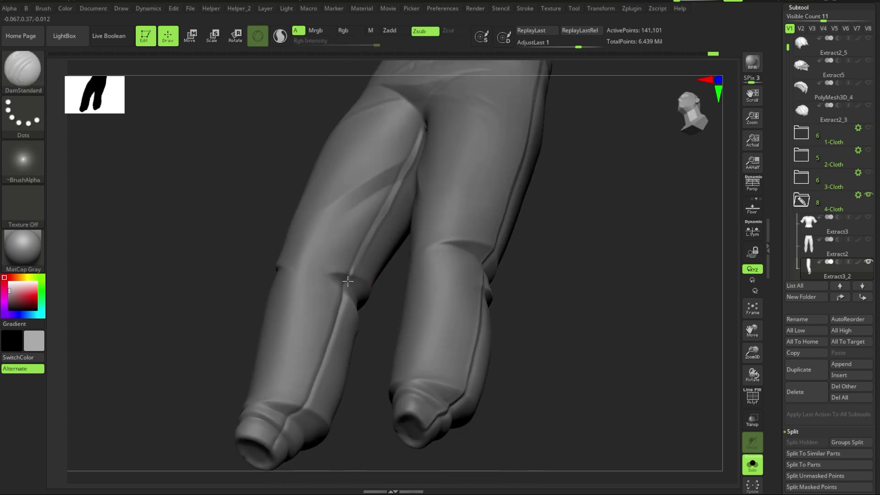
right_click_drag(328, 357, 348, 322)
mouse_move(319, 357)
right_mouse_down()
mouse_move(403, 324)
mouse_move(489, 308)
mouse_move(503, 342)
mouse_move(440, 327)
right_mouse_up()
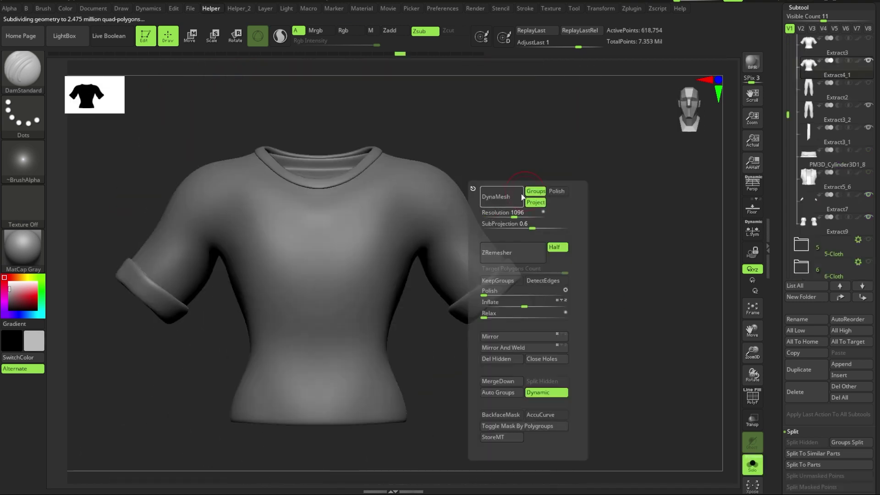
Step: DynaMesh the T-shirt into a denser, evenly spaced surface
left_click(522, 198)
left_click(468, 218)
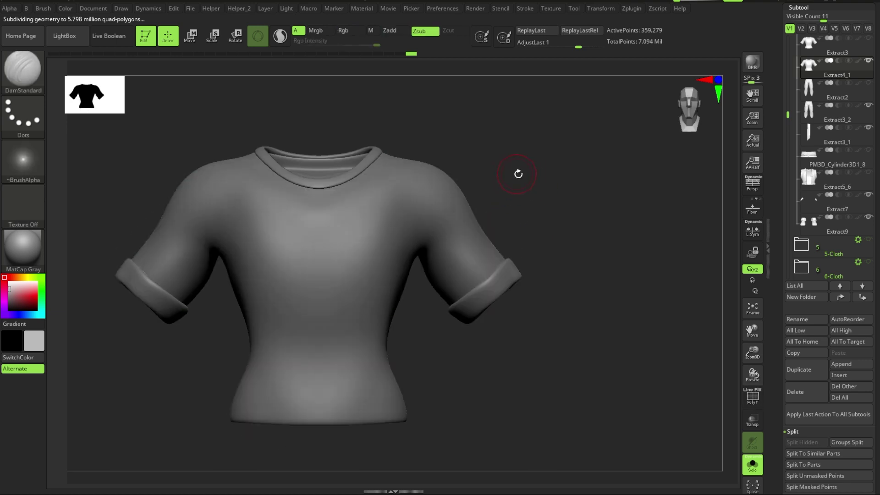
scroll(448, 246, "up", 2)
key("h")
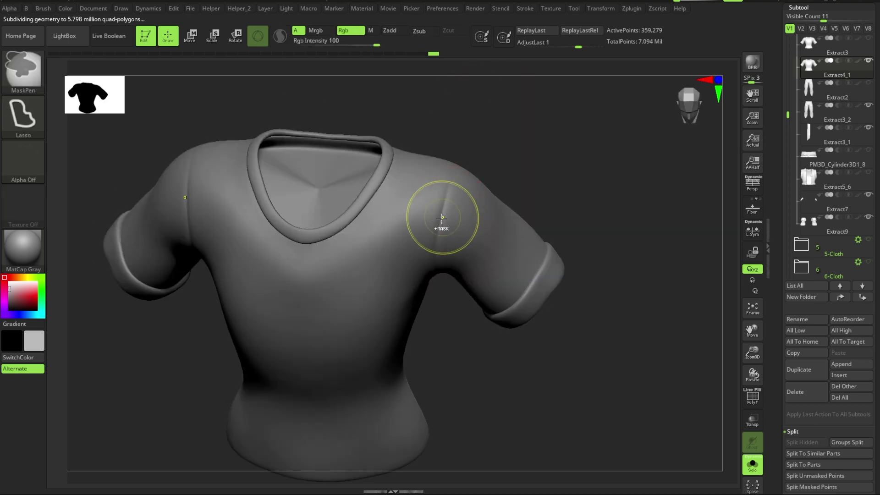
Step: Carve a seam line where the sleeve meets the shoulder, checking the sleeve opening
mouse_move(442, 216)
right_mouse_down()
mouse_move(497, 103)
mouse_move(440, 331)
mouse_move(544, 134)
mouse_move(530, 194)
mouse_move(434, 262)
mouse_move(424, 309)
right_mouse_up()
mouse_move(461, 369)
right_mouse_down()
mouse_move(432, 255)
mouse_move(503, 229)
mouse_move(537, 190)
mouse_move(472, 205)
right_mouse_up()
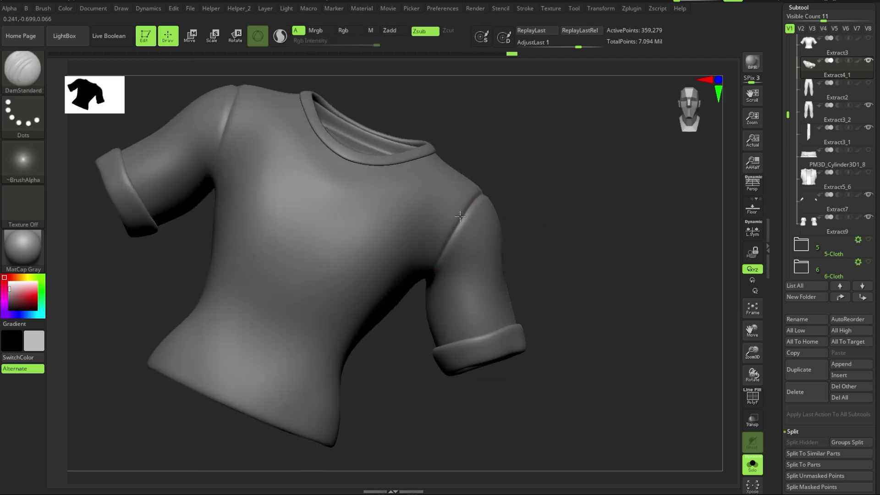
right_click_drag(497, 168, 506, 216)
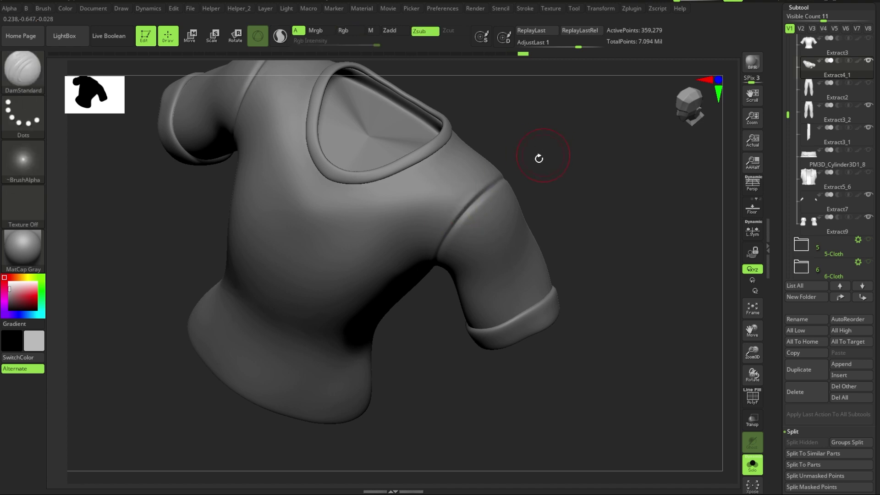
mouse_move(538, 158)
right_mouse_down()
mouse_move(554, 190)
mouse_move(458, 227)
mouse_move(536, 161)
mouse_move(478, 209)
mouse_move(460, 196)
mouse_move(477, 233)
mouse_move(527, 222)
mouse_move(502, 209)
mouse_move(373, 306)
mouse_move(420, 259)
mouse_move(527, 222)
mouse_move(367, 255)
right_mouse_up()
Step: Turn Solo off and shape the shirt on the full body with the Move brush
key("ctrl+shift+s")
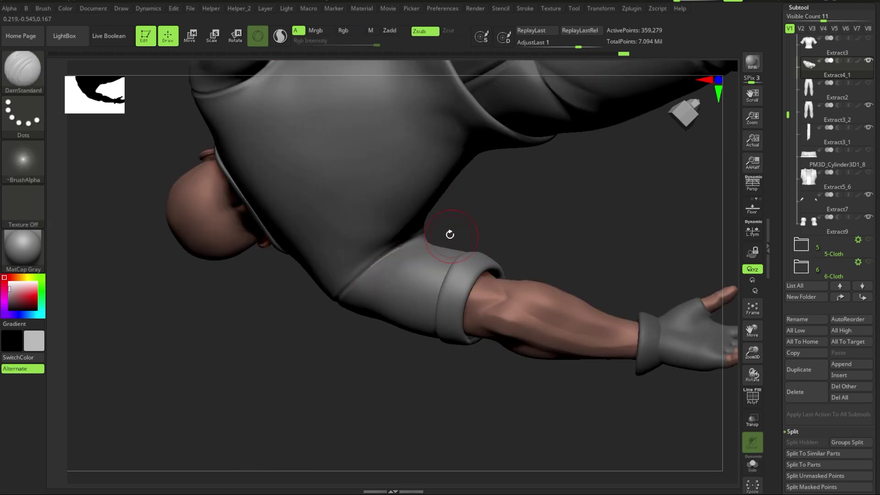
key("b")
key("m")
key("v")
mouse_move(448, 230)
right_mouse_down()
mouse_move(399, 247)
mouse_move(445, 234)
right_mouse_up()
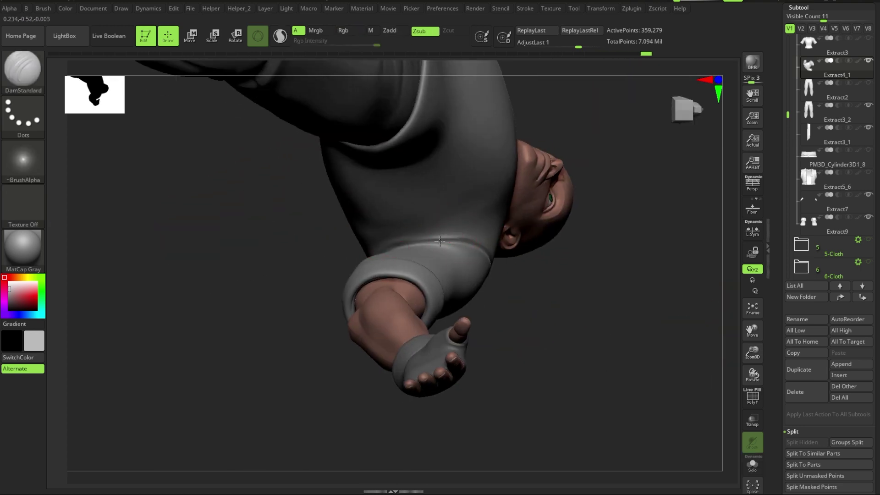
mouse_move(392, 245)
right_mouse_down()
mouse_move(551, 304)
mouse_move(560, 265)
mouse_move(545, 183)
mouse_move(561, 233)
mouse_move(492, 163)
mouse_move(421, 163)
mouse_move(537, 203)
mouse_move(521, 228)
mouse_move(500, 204)
mouse_move(473, 212)
mouse_move(507, 197)
mouse_move(448, 220)
mouse_move(422, 245)
mouse_move(406, 229)
mouse_move(521, 211)
mouse_move(507, 195)
mouse_move(535, 203)
mouse_move(522, 195)
right_mouse_up()
key("f")
Step: Carve seam creases across the back of both T-shirt shoulders
mouse_move(401, 300)
right_mouse_down()
mouse_move(475, 205)
mouse_move(613, 159)
right_mouse_up()
right_click_drag(499, 147, 577, 179, "alt")
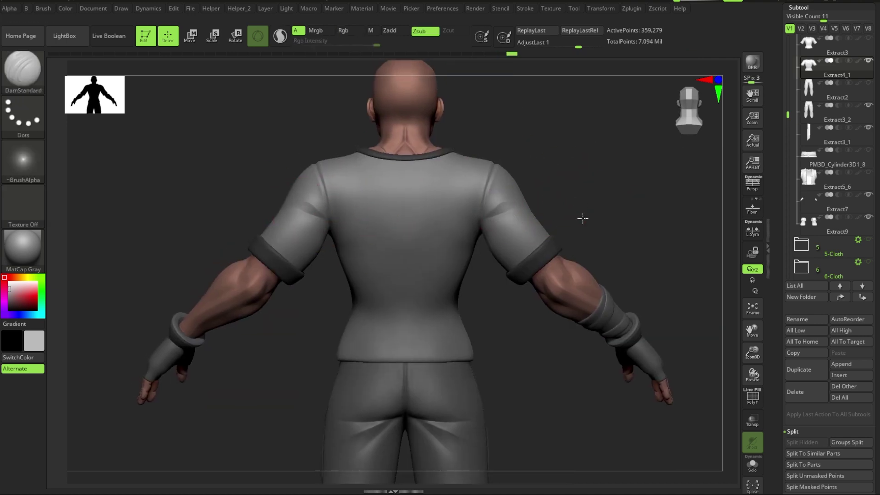
mouse_move(582, 219)
right_mouse_down("ctrl")
mouse_move(611, 191)
mouse_move(539, 205)
right_mouse_up("ctrl")
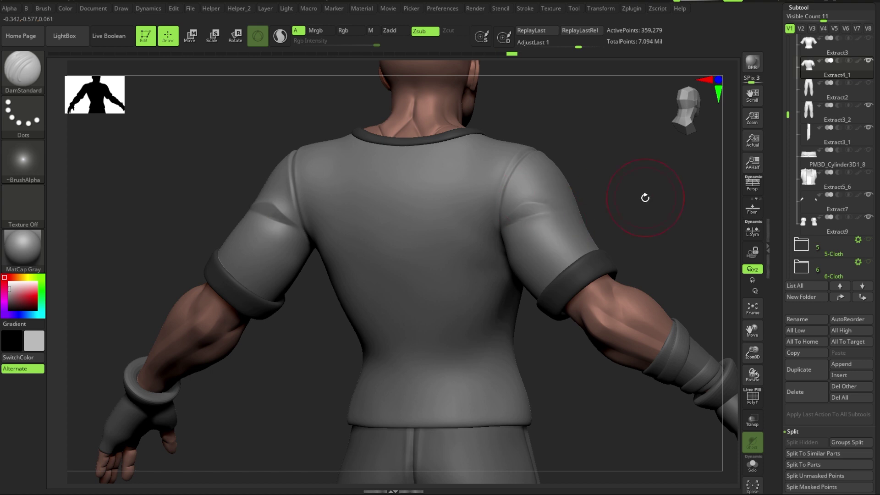
right_click_drag(646, 198, 533, 198)
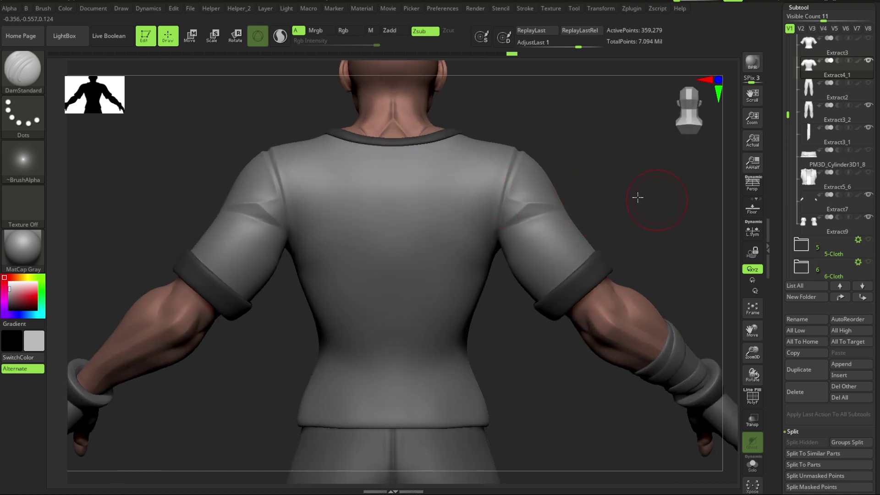
mouse_move(638, 198)
right_mouse_down()
mouse_move(533, 201)
mouse_move(518, 214)
right_mouse_up()
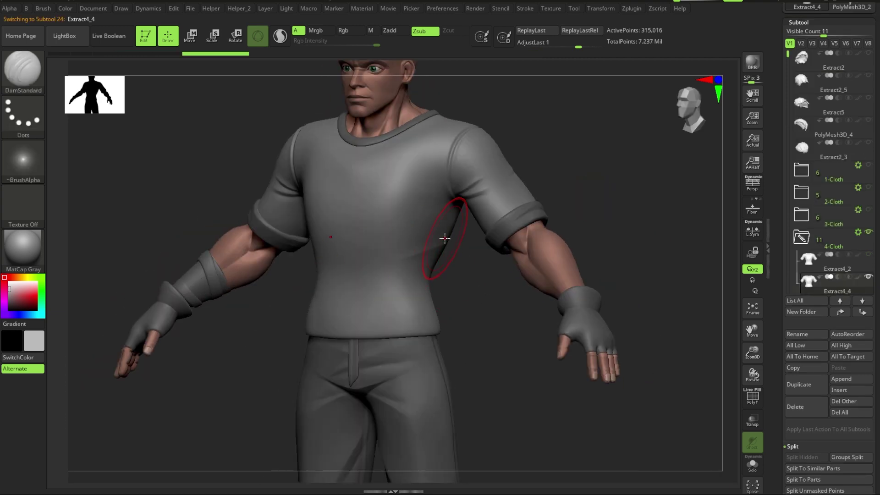
Step: Solo the shirt and smooth its chest and shoulders from front and three-quarter views
mouse_move(404, 258)
right_mouse_down()
mouse_move(472, 275)
mouse_move(483, 329)
mouse_move(452, 294)
mouse_move(456, 279)
right_mouse_up()
mouse_move(527, 322)
right_mouse_down()
mouse_move(473, 266)
mouse_move(445, 254)
right_mouse_up()
mouse_move(364, 247)
right_mouse_down()
mouse_move(335, 374)
mouse_move(468, 271)
mouse_move(360, 226)
mouse_move(472, 310)
mouse_move(458, 279)
mouse_move(467, 307)
mouse_move(277, 207)
right_mouse_up()
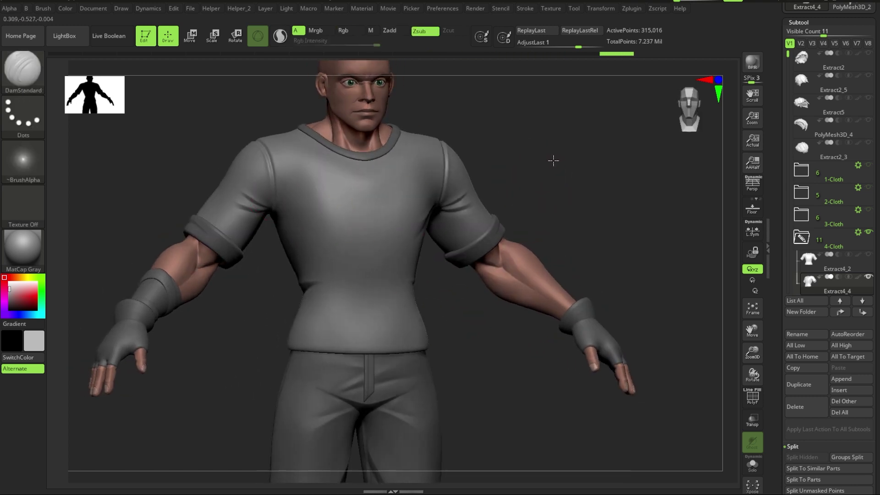
right_click_drag(555, 161, 402, 231)
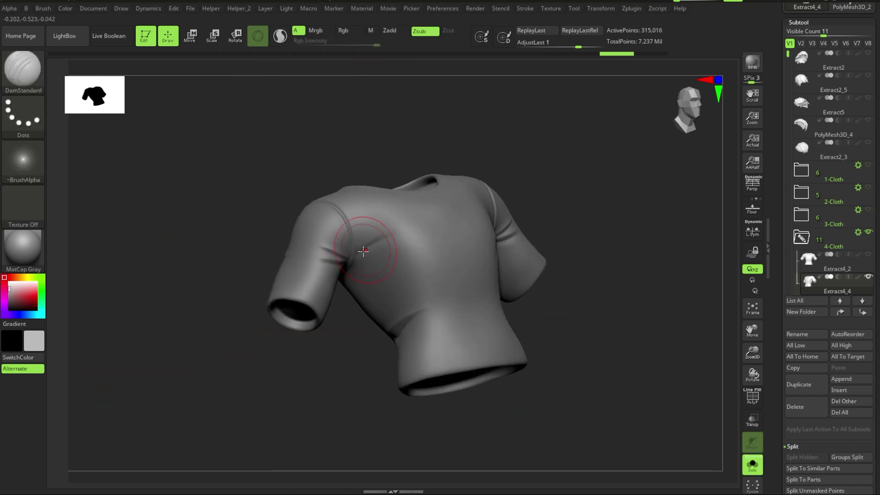
right_click_drag(618, 194, 570, 360)
Step: Flatten the shirt front with TrimDynamic and carve collar and shoulder seams with DamStandard
key("b")
key("t")
key("d")
mouse_move(487, 399)
right_mouse_down("alt")
mouse_move(373, 220)
mouse_move(455, 251)
mouse_move(437, 271)
right_mouse_up("alt")
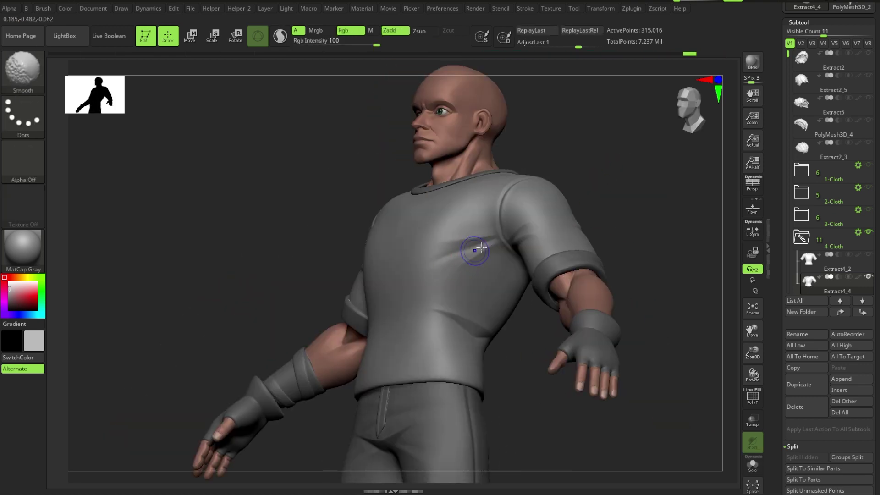
key("b")
key("d")
key("s")
mouse_move(468, 254)
right_mouse_down("shift")
mouse_move(676, 205)
mouse_move(505, 350)
mouse_move(475, 248)
mouse_move(632, 206)
mouse_move(475, 277)
mouse_move(640, 213)
mouse_move(576, 242)
mouse_move(543, 346)
mouse_move(555, 386)
mouse_move(511, 321)
mouse_move(528, 244)
mouse_move(501, 252)
mouse_move(500, 241)
mouse_move(482, 275)
right_mouse_up("shift")
Step: Pick the DamStandard brush and check the shirt alone and on the figure, front and shoulders
key("b")
key("d")
key("s")
key("ctrl+shift+s")
right_click_drag(572, 196, 560, 212)
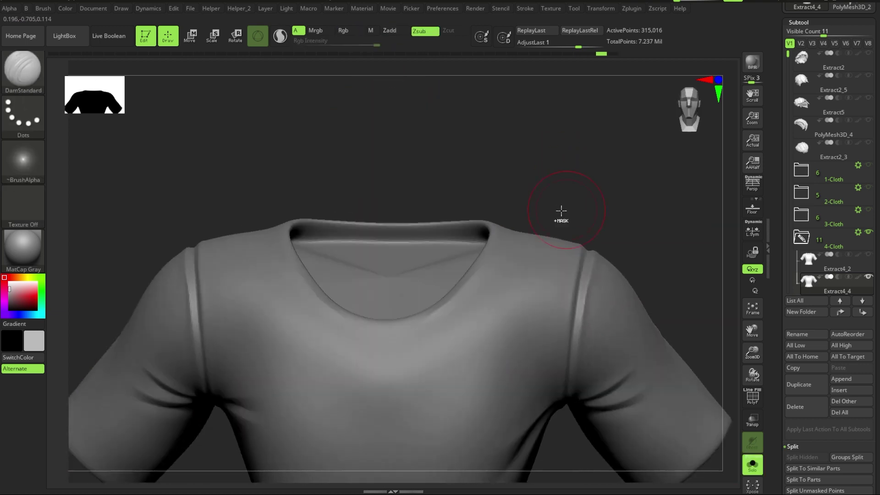
key("ctrl+shift+s")
mouse_move(479, 253)
right_mouse_down()
mouse_move(615, 193)
mouse_move(418, 262)
mouse_move(644, 183)
mouse_move(413, 275)
mouse_move(560, 240)
mouse_move(599, 199)
mouse_move(633, 182)
mouse_move(422, 256)
mouse_move(422, 266)
mouse_move(615, 177)
mouse_move(581, 202)
mouse_move(548, 197)
mouse_move(328, 295)
mouse_move(600, 338)
mouse_move(330, 314)
right_mouse_up()
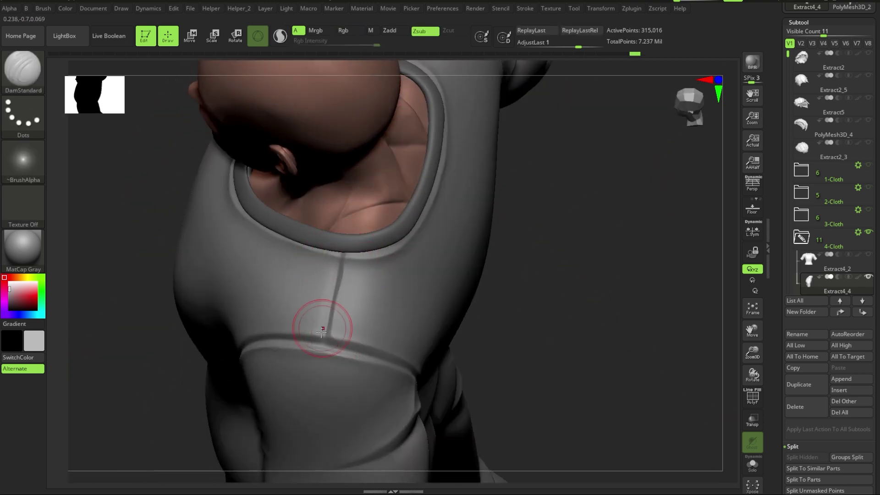
mouse_move(578, 294)
right_mouse_down()
mouse_move(507, 252)
mouse_move(543, 206)
mouse_move(526, 192)
mouse_move(572, 166)
mouse_move(511, 251)
mouse_move(464, 241)
mouse_move(534, 250)
mouse_move(572, 227)
right_mouse_up()
Step: Isolate the shirt and inspect its hem against the trouser waist
mouse_move(627, 268)
right_mouse_down("ctrl")
mouse_move(524, 357)
mouse_move(423, 364)
mouse_move(409, 278)
right_mouse_up("ctrl")
mouse_move(584, 271)
right_mouse_down()
mouse_move(609, 269)
mouse_move(507, 269)
mouse_move(629, 314)
mouse_move(465, 362)
right_mouse_up()
key("alt+s")
key("alt+s")
mouse_move(634, 310)
right_mouse_down()
mouse_move(427, 282)
mouse_move(679, 319)
mouse_move(679, 303)
mouse_move(402, 334)
mouse_move(608, 280)
right_mouse_up()
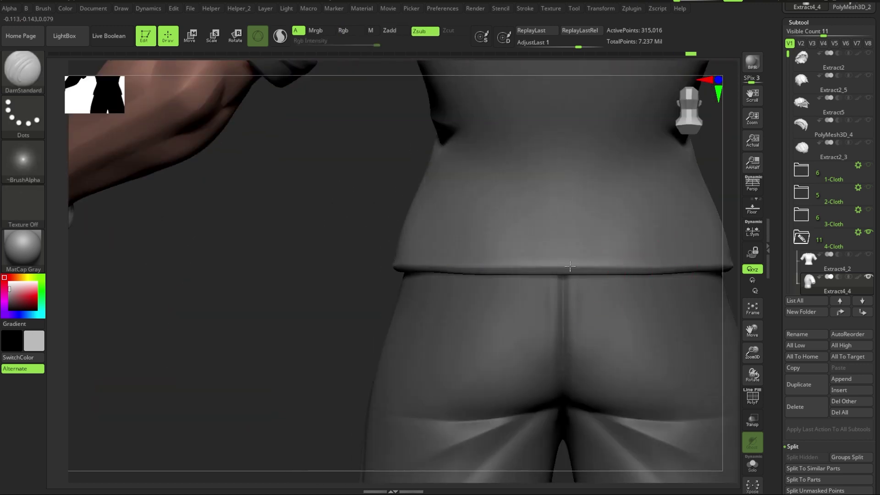
Step: Flatten the shirt's back waist and hip with the TrimDynamic brush
key("b")
key("t")
key("d")
right_click_drag(428, 265, 432, 271)
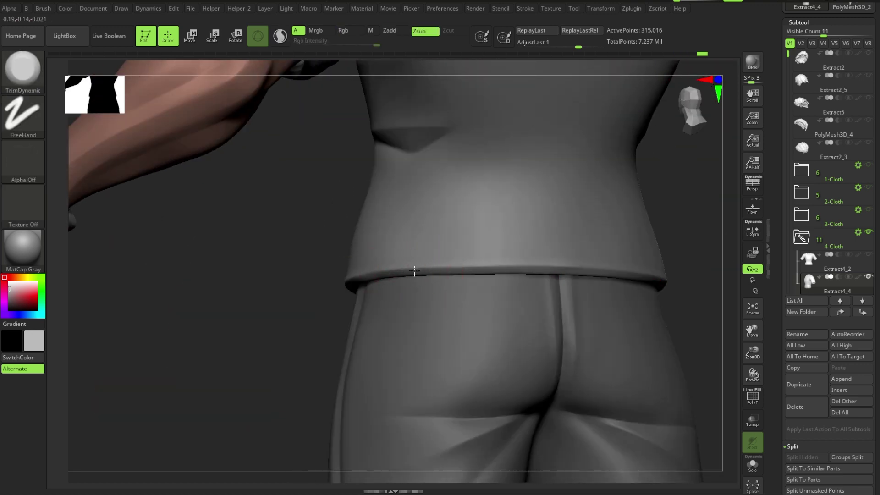
right_click_drag(295, 314, 387, 286)
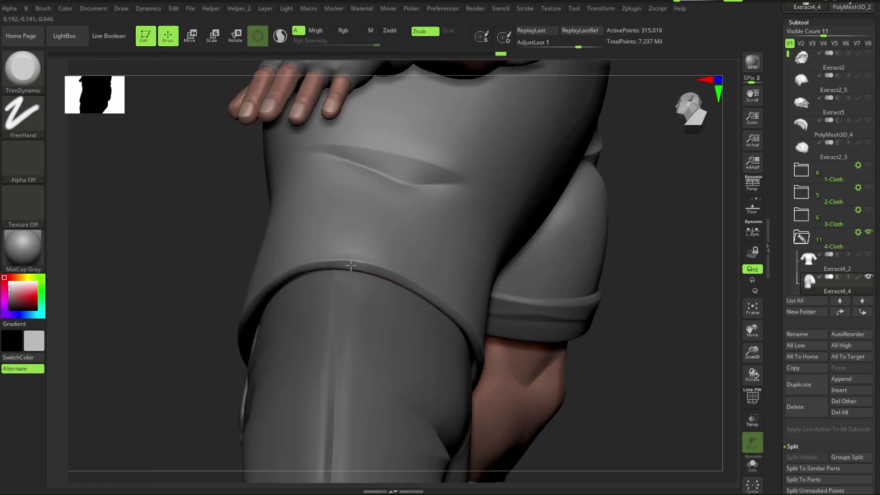
mouse_move(290, 273)
right_mouse_down()
mouse_move(495, 307)
mouse_move(385, 275)
mouse_move(452, 281)
right_mouse_up()
Step: Smooth the shirt waist and hem, then review the figure from a three-quarter front view
key("shift")
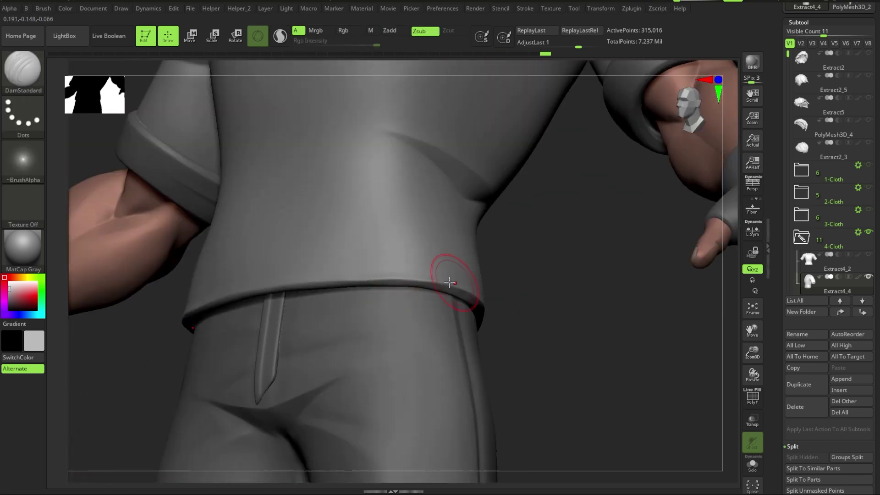
right_click_drag(545, 334, 351, 286)
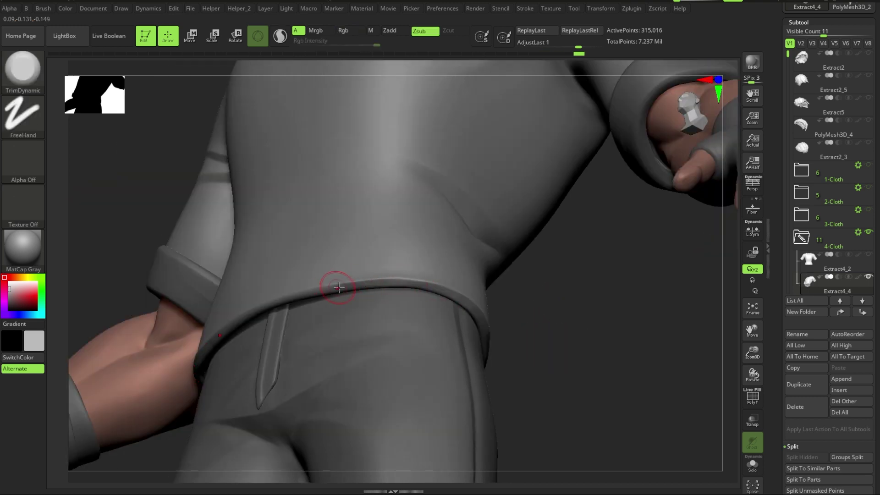
mouse_move(428, 287)
right_mouse_down()
mouse_move(564, 350)
mouse_move(458, 298)
mouse_move(436, 275)
mouse_move(513, 307)
mouse_move(548, 295)
mouse_move(270, 267)
right_mouse_up()
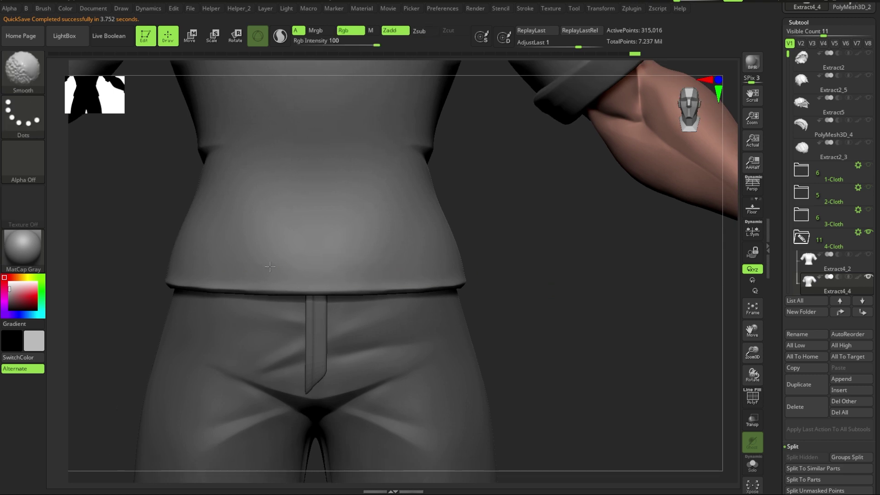
mouse_move(472, 278)
right_mouse_down("ctrl")
mouse_move(566, 332)
mouse_move(659, 311)
mouse_move(513, 342)
mouse_move(495, 305)
mouse_move(464, 344)
mouse_move(446, 275)
mouse_move(305, 334)
right_mouse_up("ctrl")
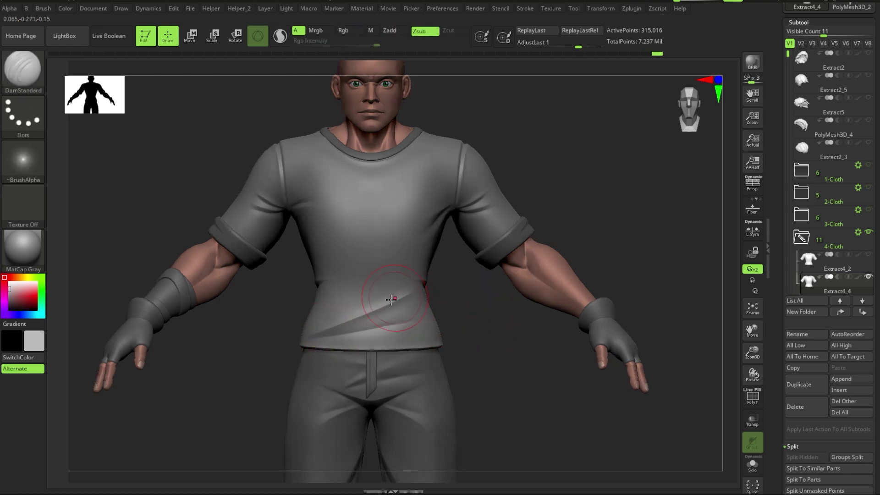
mouse_move(394, 325)
right_mouse_down("ctrl")
mouse_move(403, 388)
mouse_move(463, 365)
mouse_move(409, 338)
right_mouse_up("ctrl")
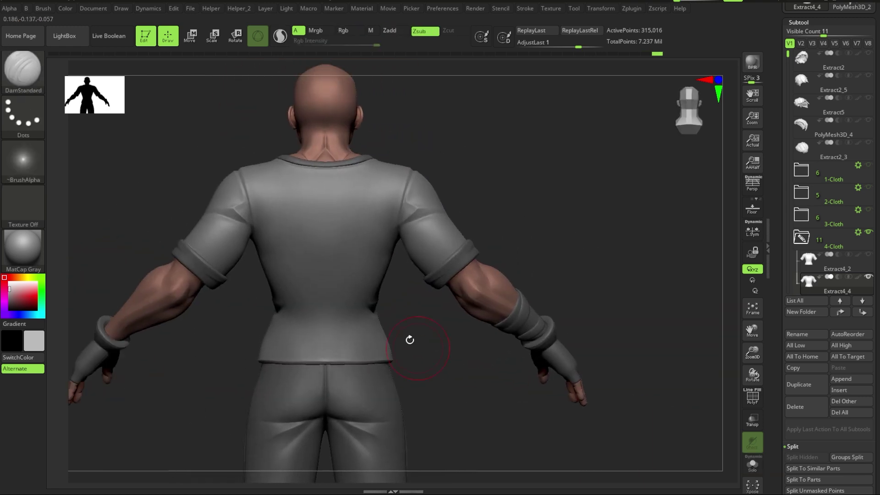
left_click_drag(788, 55, 788, 87)
mouse_move(501, 389)
right_mouse_down()
mouse_move(534, 360)
mouse_move(531, 399)
mouse_move(384, 384)
mouse_move(460, 405)
right_mouse_up()
Step: Pick TrimDynamic, check the isolated shirt's back, then show all garments again
key("b")
key("t")
key("d")
key("shift+s")
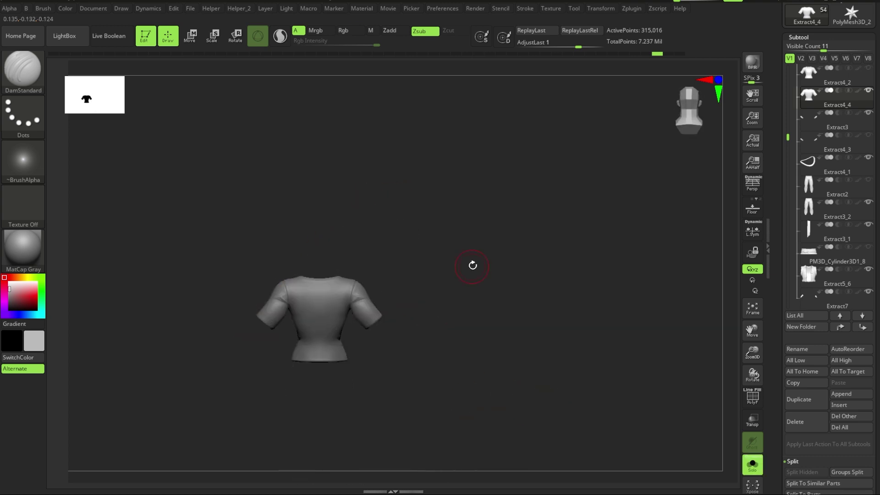
mouse_move(472, 261)
right_mouse_down("ctrl")
mouse_move(554, 235)
mouse_move(422, 226)
right_mouse_up("ctrl")
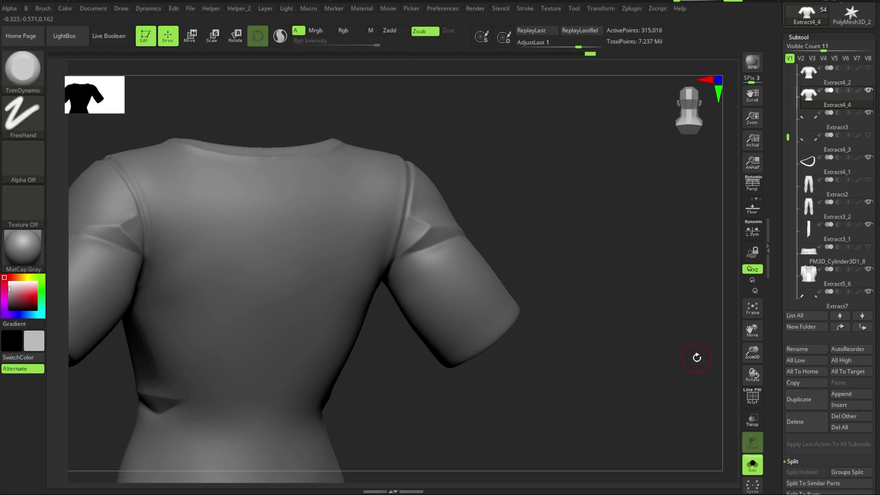
right_click_drag(542, 248, 578, 208, "ctrl")
key("shift+s")
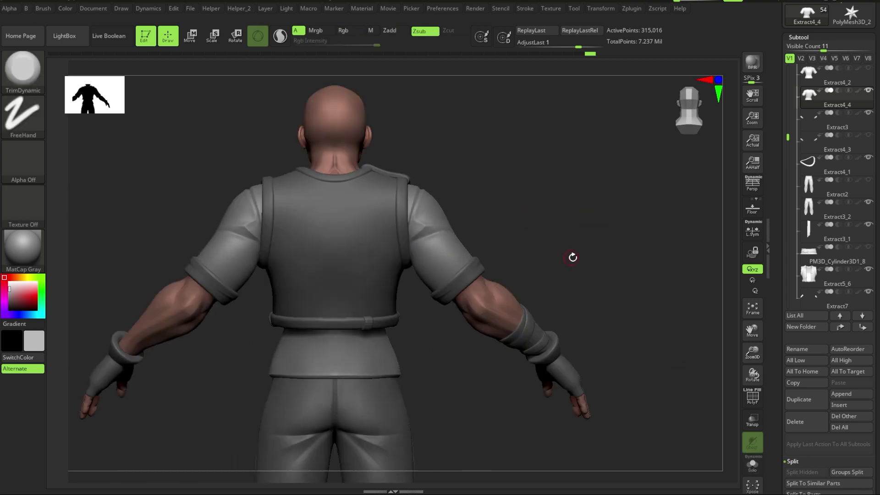
mouse_move(571, 255)
right_mouse_down()
mouse_move(527, 230)
mouse_move(523, 211)
mouse_move(576, 249)
mouse_move(472, 252)
right_mouse_up()
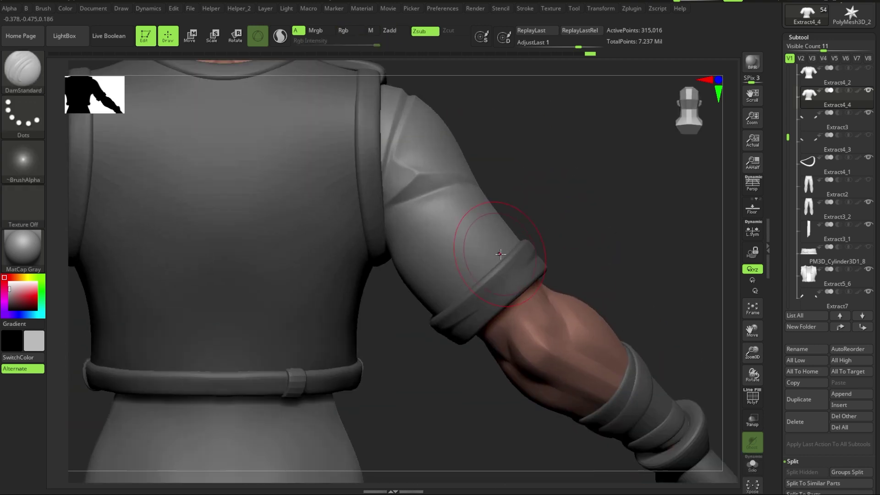
Step: Carve folds above the sleeve cuff with DamStandard, masking part of the sleeve
key("b")
key("d")
key("s")
mouse_move(419, 322)
right_mouse_down()
mouse_move(567, 211)
mouse_move(412, 294)
mouse_move(375, 342)
mouse_move(509, 223)
mouse_move(442, 309)
mouse_move(586, 207)
right_mouse_up()
key("ctrl")
right_click_drag(466, 257, 548, 213, "alt")
mouse_move(487, 313)
right_mouse_down()
mouse_move(574, 299)
mouse_move(527, 350)
right_mouse_up()
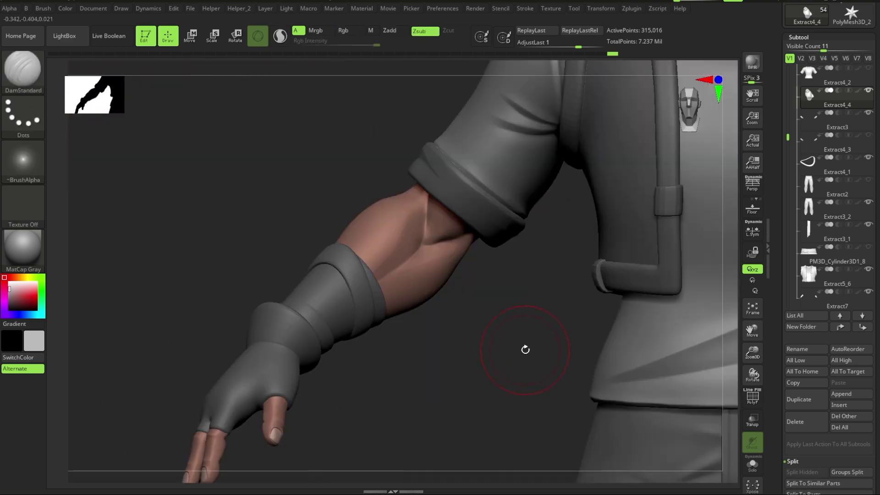
Step: Frame the whole figure and refine the sleeve cuff from close angles
key("f")
mouse_move(556, 187)
right_mouse_down("alt")
mouse_move(558, 310)
mouse_move(321, 402)
mouse_move(373, 387)
mouse_move(379, 407)
mouse_move(499, 210)
mouse_move(444, 228)
right_mouse_up("alt")
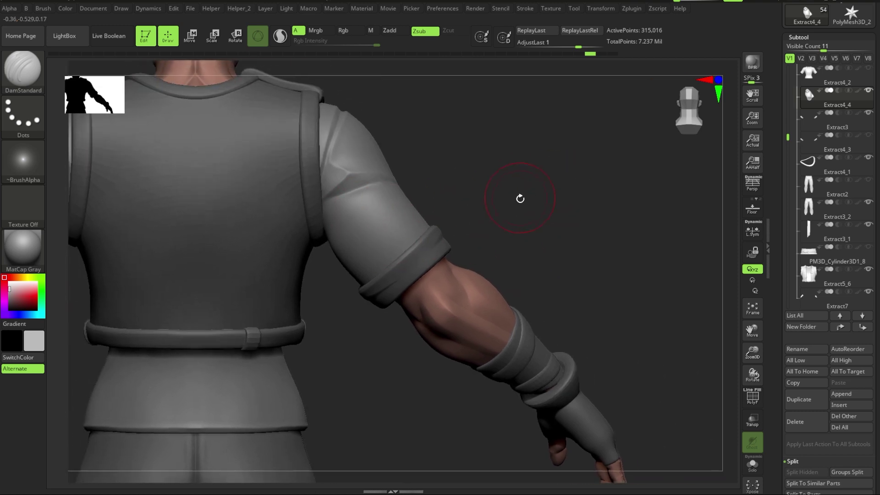
mouse_move(519, 198)
right_mouse_down("alt")
mouse_move(459, 202)
mouse_move(570, 211)
mouse_move(436, 238)
mouse_move(419, 251)
mouse_move(436, 220)
mouse_move(441, 257)
right_mouse_up("alt")
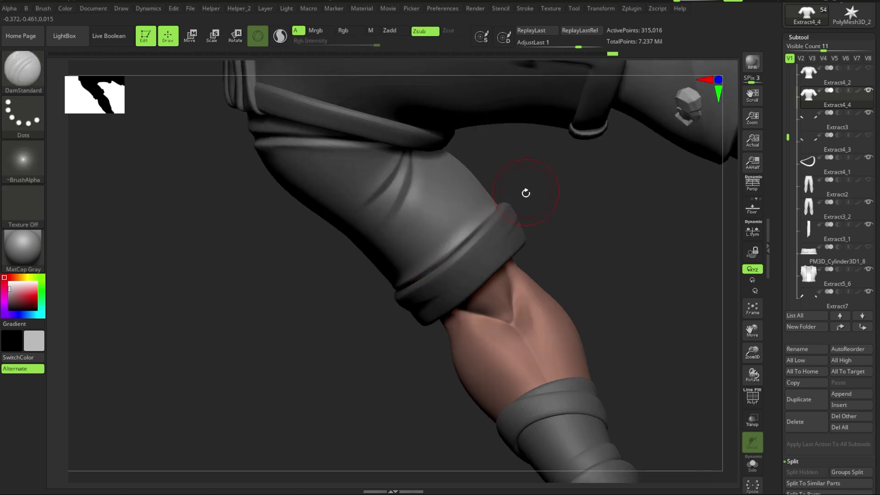
right_click_drag(526, 193, 506, 216)
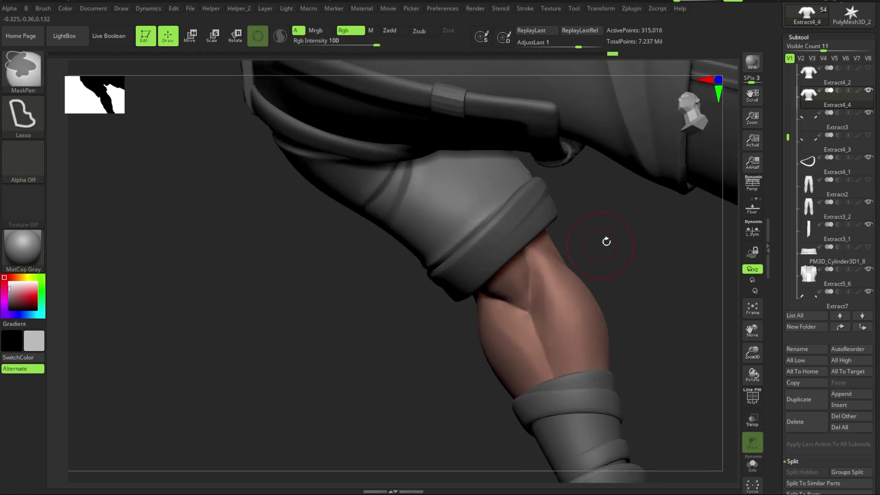
mouse_move(607, 242)
right_mouse_down()
mouse_move(449, 275)
mouse_move(487, 295)
mouse_move(544, 216)
mouse_move(602, 249)
mouse_move(478, 334)
mouse_move(428, 299)
mouse_move(544, 243)
mouse_move(527, 256)
mouse_move(449, 248)
mouse_move(407, 299)
mouse_move(605, 156)
mouse_move(493, 288)
right_mouse_up()
key("shift+ctrl+s")
key("shift+ctrl+s")
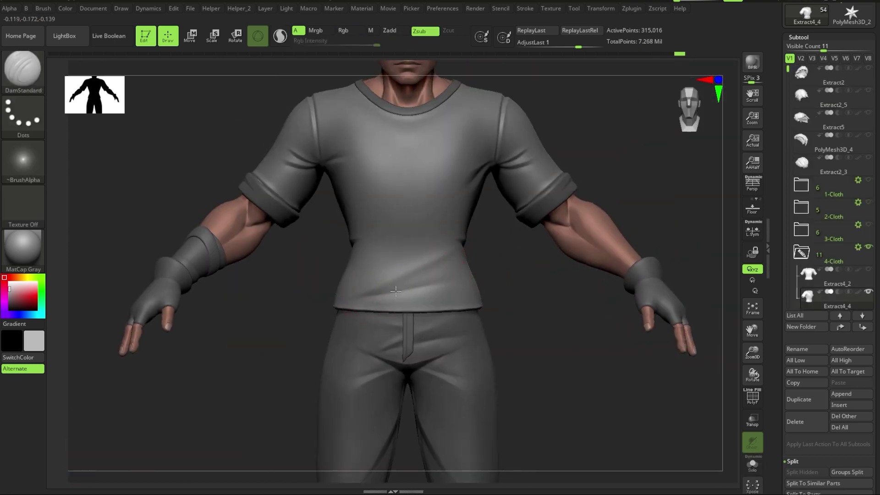
Step: Sculpt a small fold at the front of the shirt hem, checking it from several angles
mouse_move(553, 335)
right_mouse_down()
mouse_move(531, 365)
mouse_move(560, 370)
mouse_move(505, 321)
mouse_move(470, 309)
mouse_move(532, 371)
mouse_move(492, 365)
mouse_move(527, 297)
mouse_move(511, 373)
mouse_move(577, 391)
mouse_move(517, 332)
mouse_move(574, 379)
right_mouse_up()
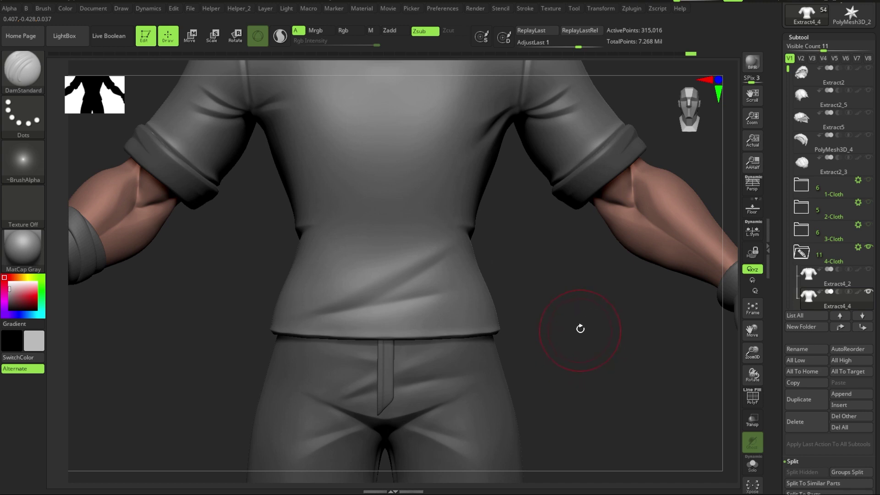
mouse_move(580, 329)
right_mouse_down("alt")
mouse_move(590, 289)
mouse_move(445, 257)
mouse_move(497, 257)
mouse_move(651, 308)
mouse_move(367, 296)
right_mouse_up("alt")
left_click_drag(592, 297, 539, 296, "shift")
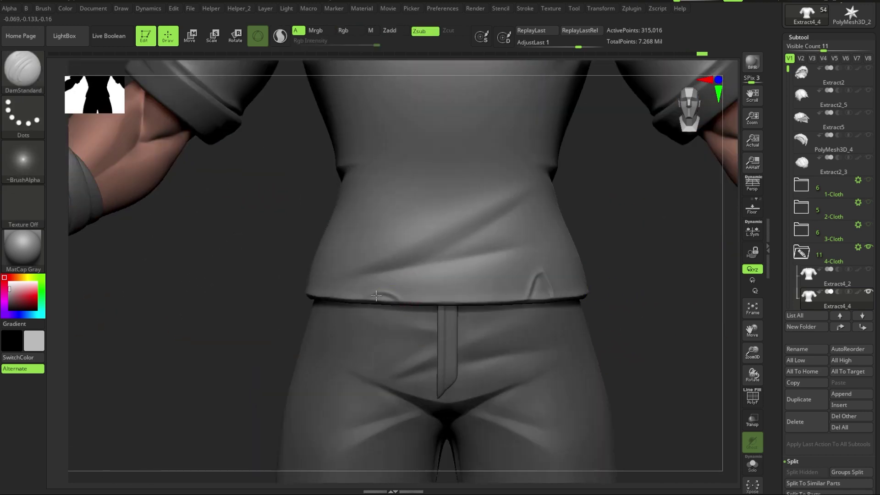
mouse_move(358, 302)
right_mouse_down("alt")
mouse_move(533, 303)
mouse_move(535, 390)
mouse_move(506, 264)
right_mouse_up("alt")
right_click_drag(510, 261, 320, 269)
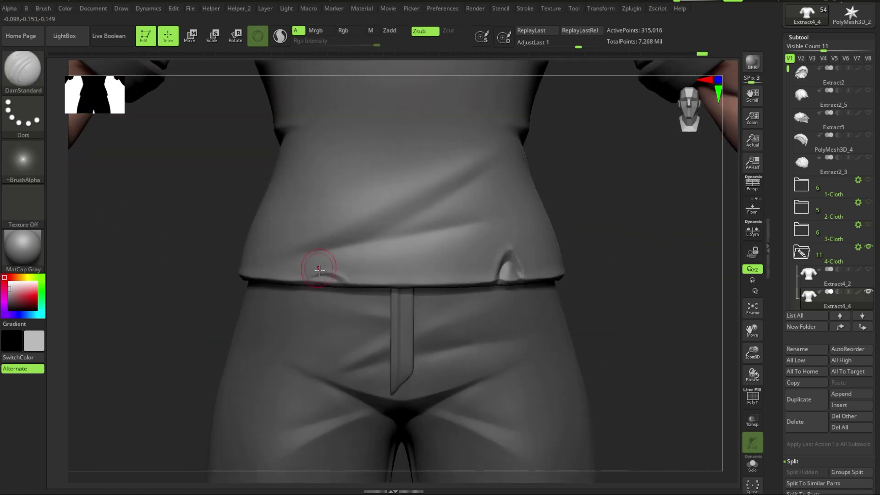
mouse_move(622, 280)
right_mouse_down("alt")
mouse_move(481, 367)
mouse_move(557, 324)
right_mouse_up("alt")
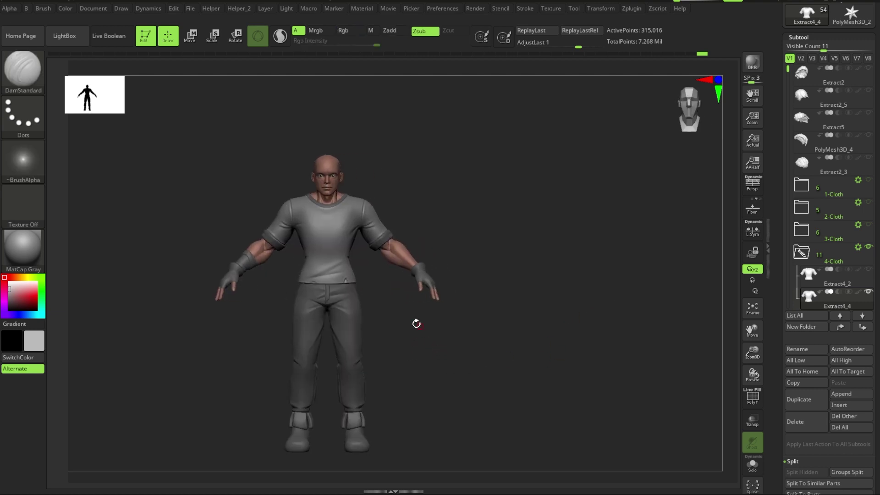
Step: Check the waist and back hem folds up close, then isolate the shirt
right_click_drag(416, 322, 495, 315, "alt")
mouse_move(463, 212)
right_mouse_down()
mouse_move(422, 150)
mouse_move(487, 204)
mouse_move(499, 276)
mouse_move(529, 216)
mouse_move(555, 241)
mouse_move(564, 302)
mouse_move(538, 309)
mouse_move(556, 281)
mouse_move(489, 252)
right_mouse_up()
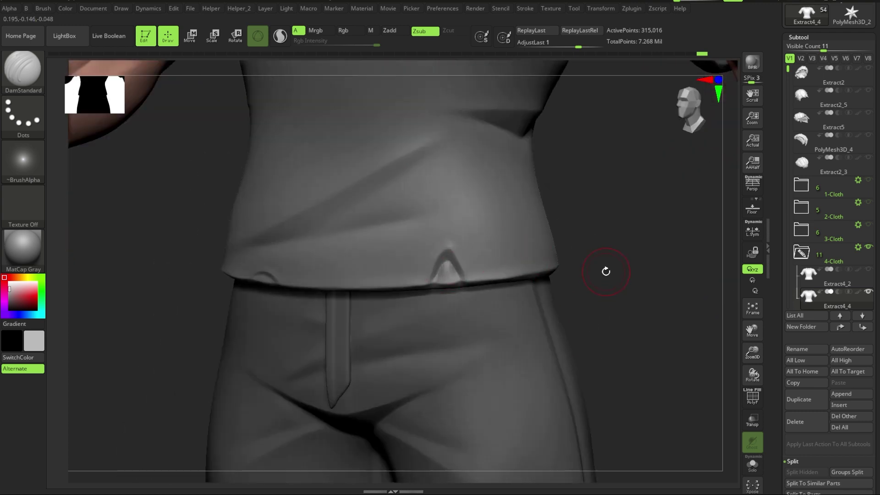
mouse_move(606, 271)
right_mouse_down("alt")
mouse_move(593, 289)
mouse_move(554, 285)
mouse_move(518, 339)
mouse_move(575, 321)
mouse_move(336, 359)
mouse_move(471, 303)
right_mouse_up("alt")
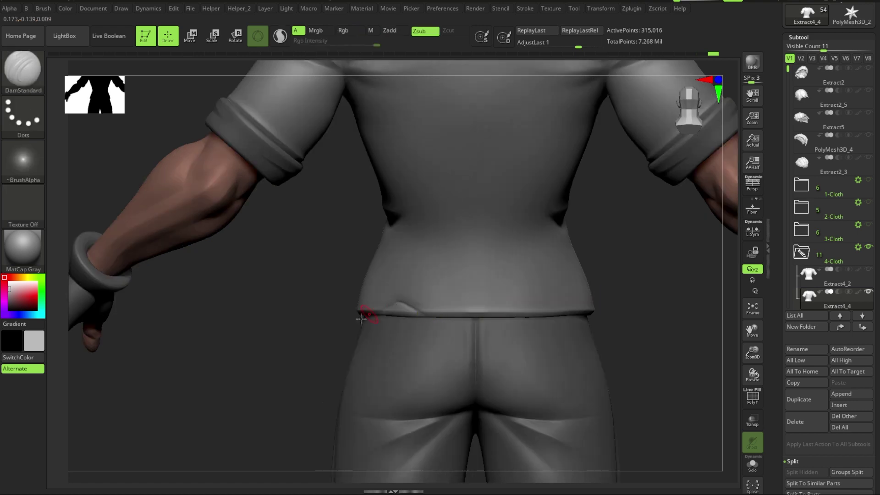
mouse_move(361, 319)
right_mouse_down("alt")
mouse_move(582, 356)
mouse_move(495, 349)
mouse_move(535, 402)
mouse_move(550, 265)
mouse_move(576, 252)
mouse_move(536, 355)
mouse_move(560, 344)
right_mouse_up("alt")
key("ctrl+shift+s")
Step: Cut a notch into the front shirt hem with KnifeCurve on Lasso stroke, then frame the figure
left_click(23, 68, "ctrl+shift")
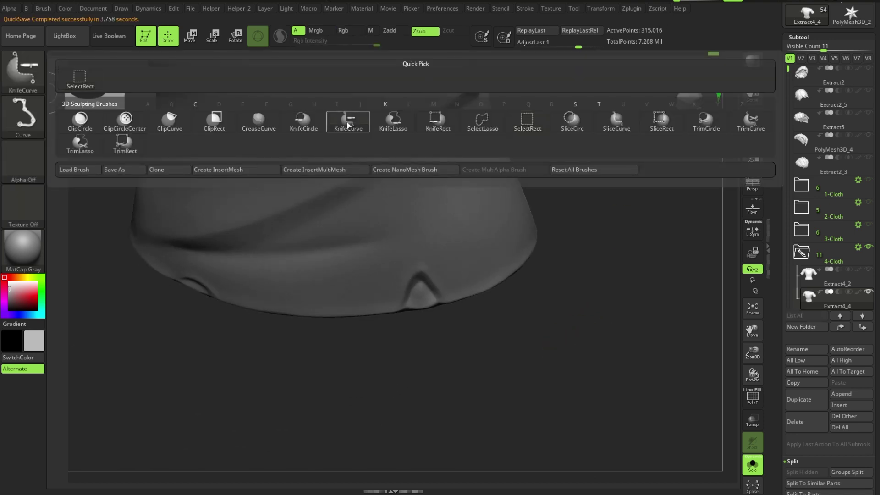
left_click(348, 122)
left_click(23, 115)
left_click(170, 123)
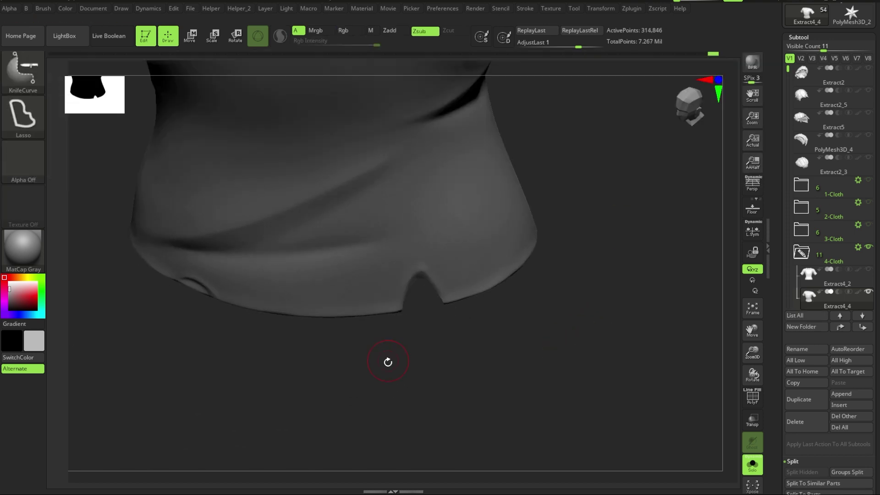
mouse_move(388, 362)
right_mouse_down()
mouse_move(440, 387)
mouse_move(427, 348)
mouse_move(399, 376)
mouse_move(506, 331)
right_mouse_up()
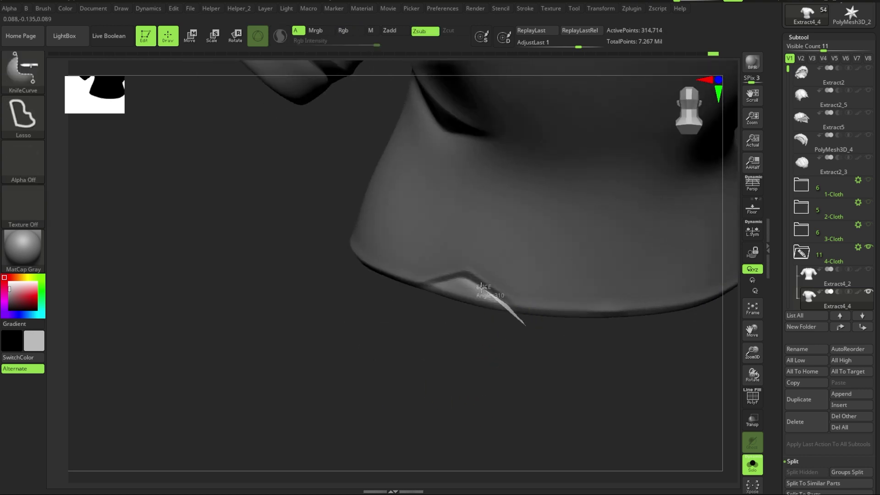
key("f")
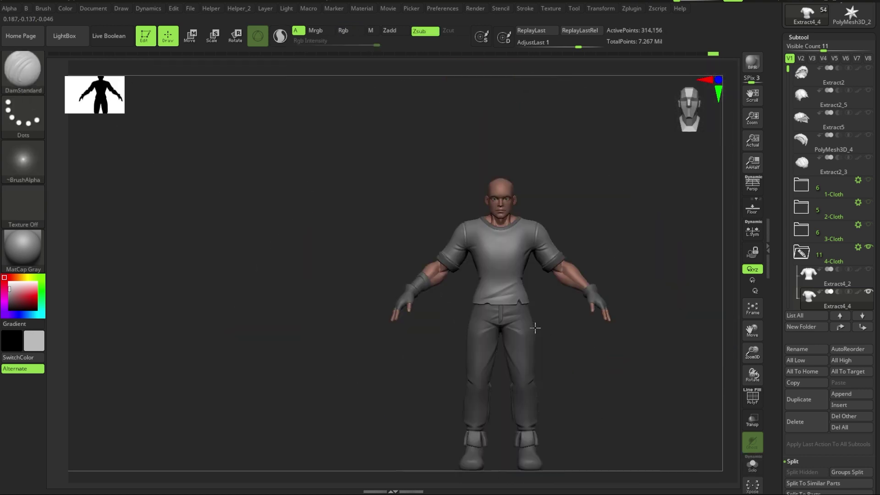
mouse_move(535, 342)
right_mouse_down("ctrl")
mouse_move(364, 248)
mouse_move(544, 298)
right_mouse_up("ctrl")
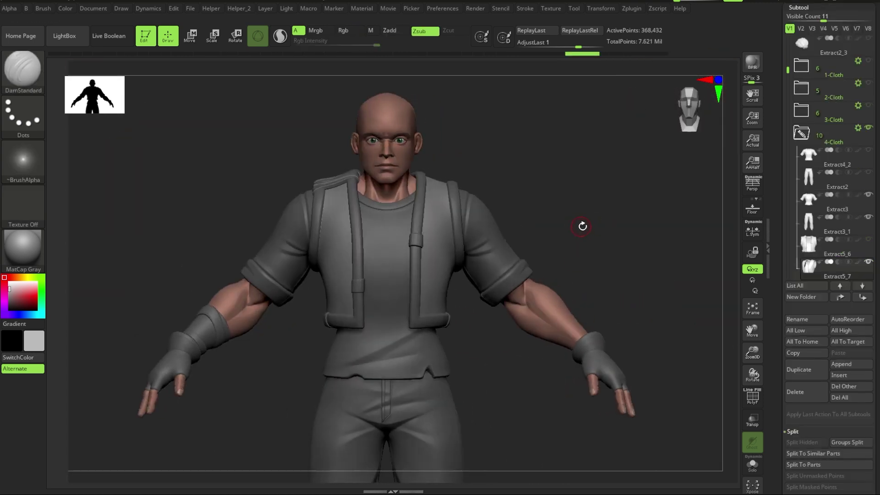
Step: Flatten and smooth a band across the vest's back with TrimDynamic
mouse_move(583, 226)
right_mouse_down("ctrl")
mouse_move(599, 242)
mouse_move(482, 265)
mouse_move(607, 210)
mouse_move(677, 419)
mouse_move(499, 340)
right_mouse_up("ctrl")
mouse_move(465, 280)
right_mouse_down()
mouse_move(500, 321)
mouse_move(528, 397)
mouse_move(413, 281)
right_mouse_up()
key("b")
key("t")
key("d")
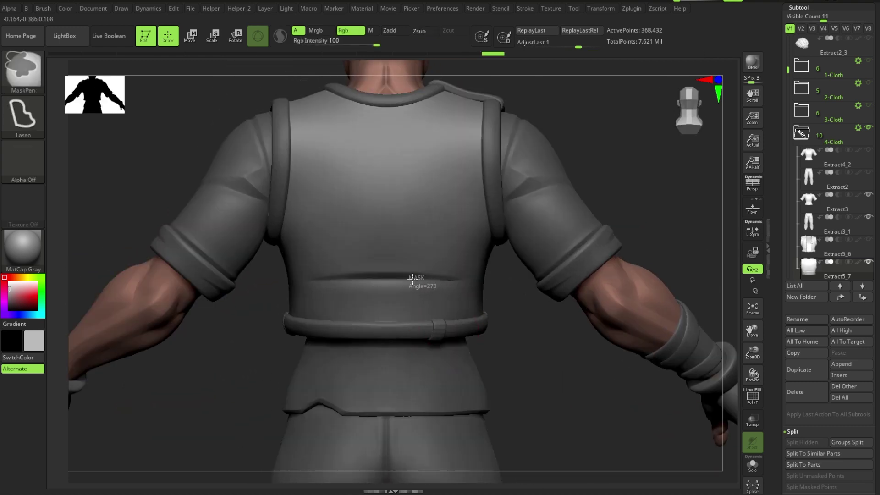
left_click_drag(316, 270, 438, 280)
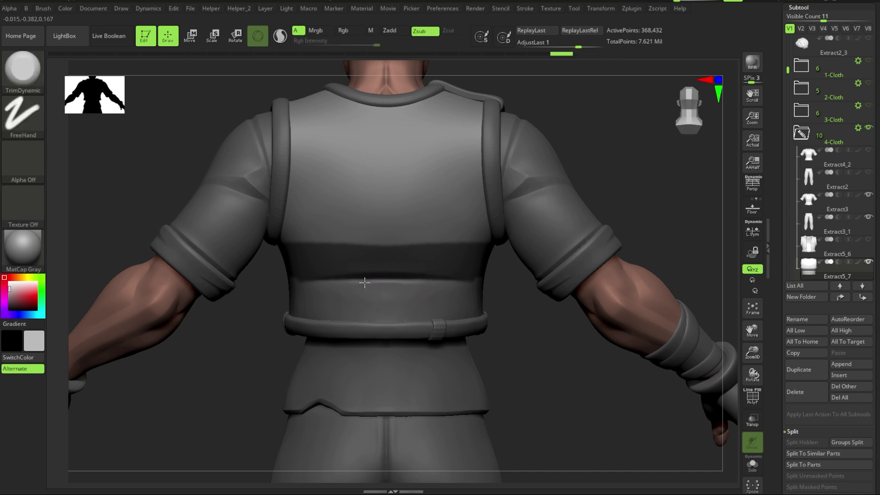
left_click_drag(448, 294, 393, 311, "shift")
mouse_move(393, 310)
right_mouse_down()
mouse_move(523, 321)
mouse_move(393, 230)
right_mouse_up()
Step: Pick DamStandard and review the belt corner and chest strap around the torso
key("b")
key("d")
key("s")
mouse_move(511, 350)
right_mouse_down("ctrl")
mouse_move(519, 377)
mouse_move(501, 324)
mouse_move(289, 326)
right_mouse_up("ctrl")
mouse_move(518, 353)
right_mouse_down("ctrl")
mouse_move(515, 365)
mouse_move(294, 326)
right_mouse_up("ctrl")
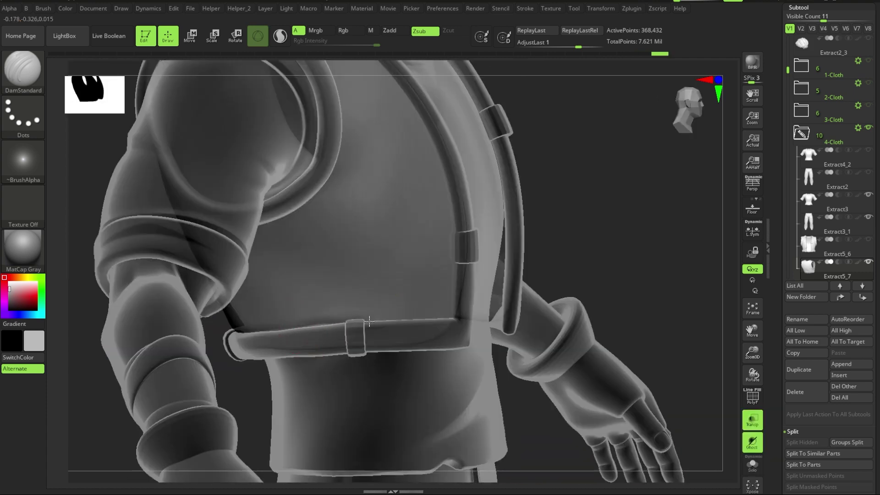
mouse_move(452, 318)
right_mouse_down()
mouse_move(625, 241)
mouse_move(434, 329)
right_mouse_up()
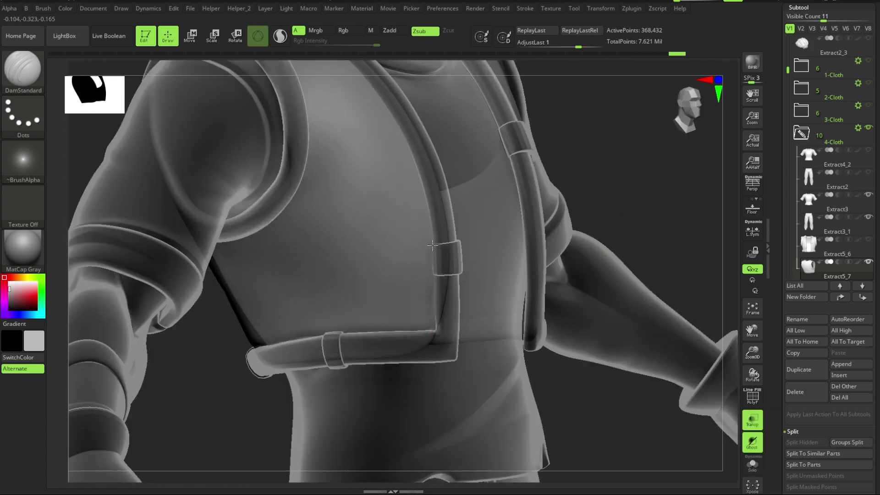
mouse_move(432, 245)
right_mouse_down("ctrl")
mouse_move(639, 240)
mouse_move(433, 326)
right_mouse_up("ctrl")
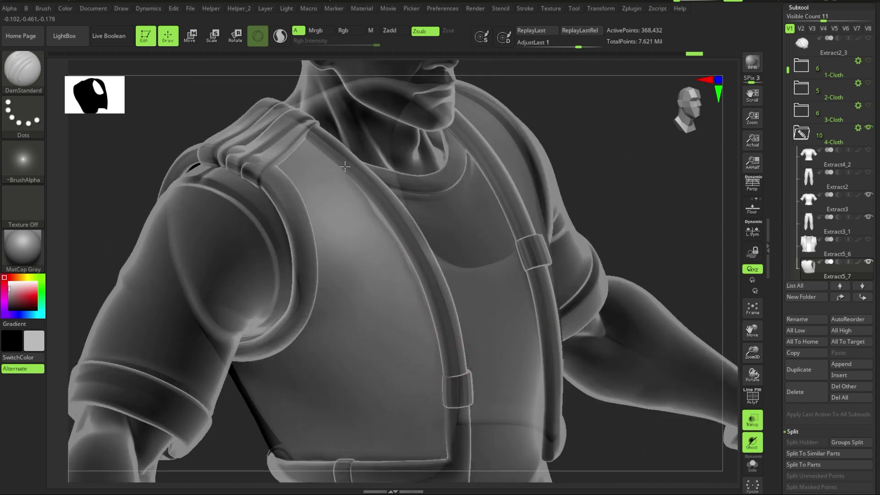
right_click_drag(609, 133, 257, 232)
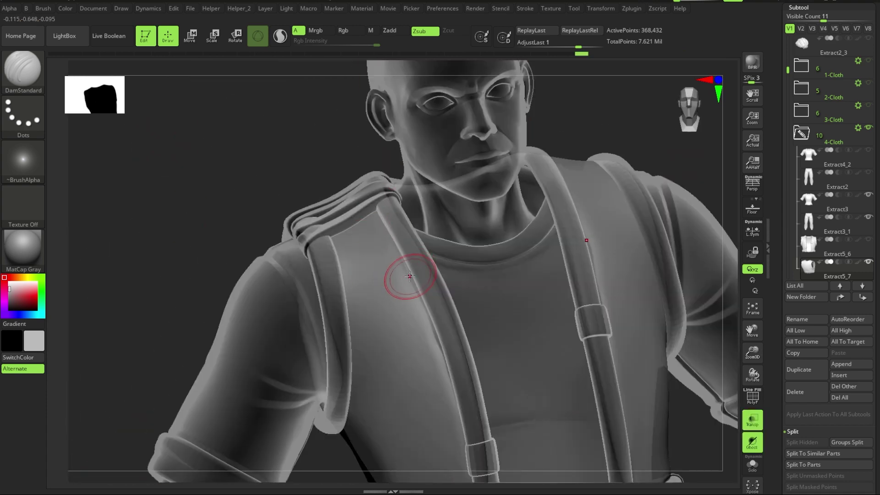
Step: Toggle Solo on the vest to inspect its collar and shoulder strap
mouse_move(392, 262)
right_mouse_down()
mouse_move(211, 147)
mouse_move(251, 183)
mouse_move(393, 139)
mouse_move(480, 204)
right_mouse_up()
key("shift+s")
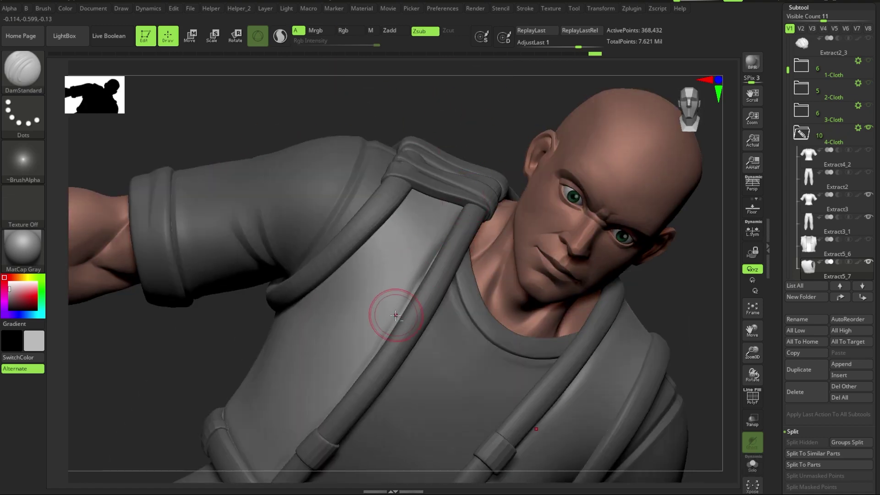
key("shift+s")
right_click_drag(474, 186, 451, 239)
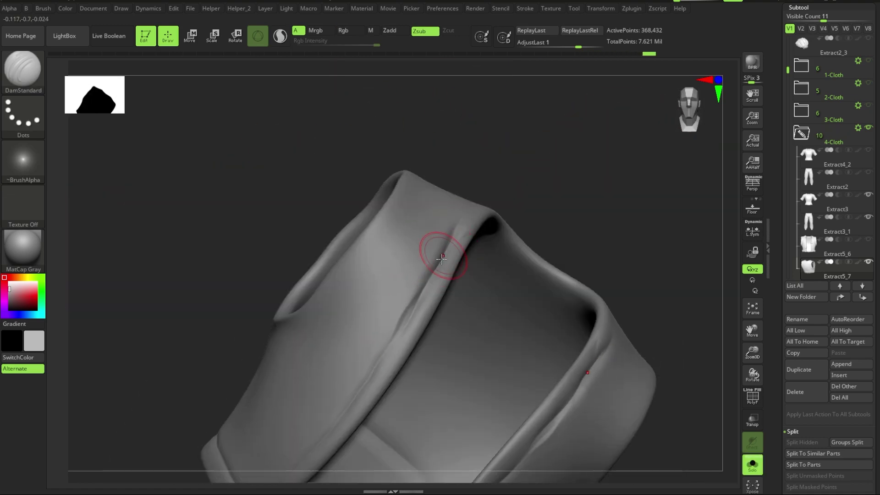
key("shift+s")
right_click_drag(497, 164, 458, 243)
Step: Toggle Transp see-through rendering to check the vest around shoulder, arm and sleeve opening
key("shift+t")
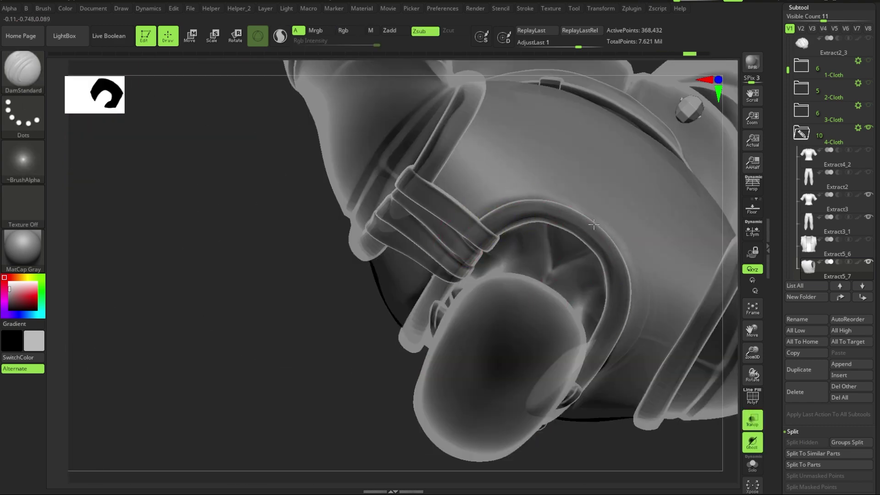
key("shift+t")
mouse_move(506, 208)
right_mouse_down()
mouse_move(298, 428)
mouse_move(255, 302)
mouse_move(459, 207)
right_mouse_up()
key("shift+t")
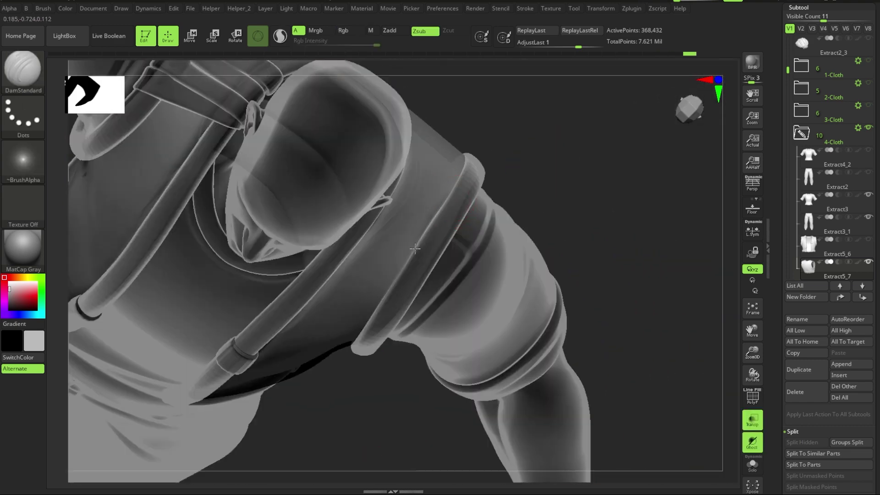
right_click_drag(415, 248, 408, 259)
right_click_drag(381, 326, 304, 323)
right_click_drag(280, 409, 396, 228)
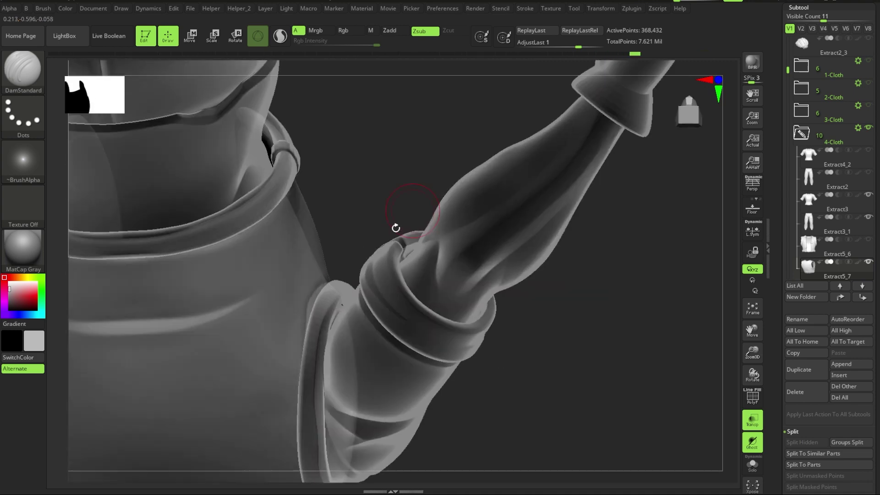
right_click_drag(294, 402, 306, 224)
mouse_move(313, 289)
right_mouse_down()
mouse_move(358, 229)
mouse_move(436, 188)
mouse_move(385, 277)
mouse_move(256, 140)
right_mouse_up()
key("ctrl+shift+t")
Step: Return to DamStandard via Move and view the isolated vest down to its hem
key("ctrl+shift+t")
key("b")
key("m")
key("v")
key("b")
key("d")
key("s")
mouse_move(500, 196)
right_mouse_down()
mouse_move(530, 269)
mouse_move(276, 271)
right_mouse_up()
mouse_move(355, 327)
right_mouse_down()
mouse_move(550, 356)
mouse_move(575, 316)
mouse_move(510, 282)
mouse_move(684, 353)
mouse_move(658, 324)
mouse_move(631, 349)
mouse_move(495, 350)
mouse_move(417, 444)
mouse_move(452, 324)
right_mouse_up()
key("ctrl+shift+t")
key("ctrl+shift+t")
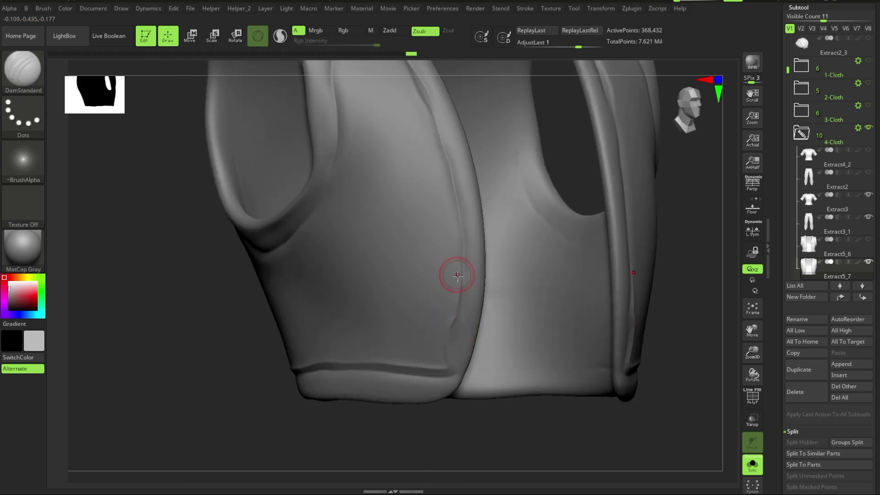
Step: Sculpt pinched creases at the vest collar and armhole, comparing with the full figure
mouse_move(458, 276)
right_mouse_down()
mouse_move(444, 273)
mouse_move(429, 202)
mouse_move(434, 321)
mouse_move(346, 93)
right_mouse_up()
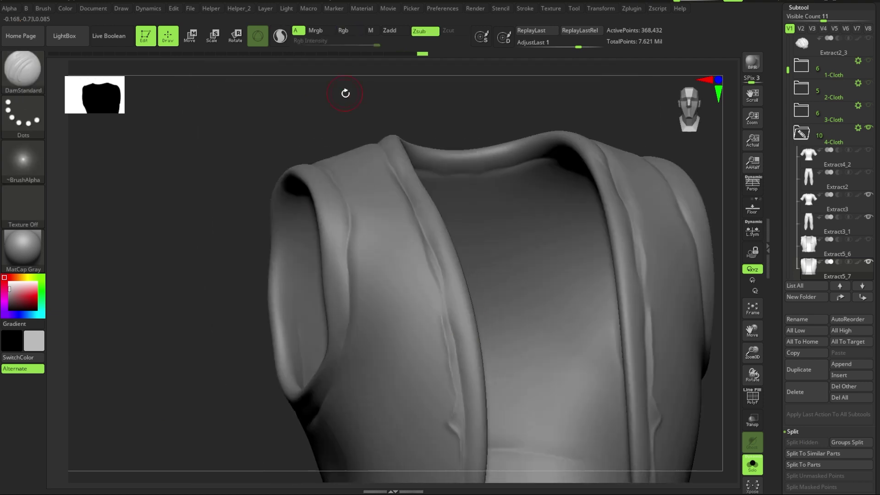
mouse_move(407, 205)
right_mouse_down()
mouse_move(338, 116)
mouse_move(423, 310)
right_mouse_up()
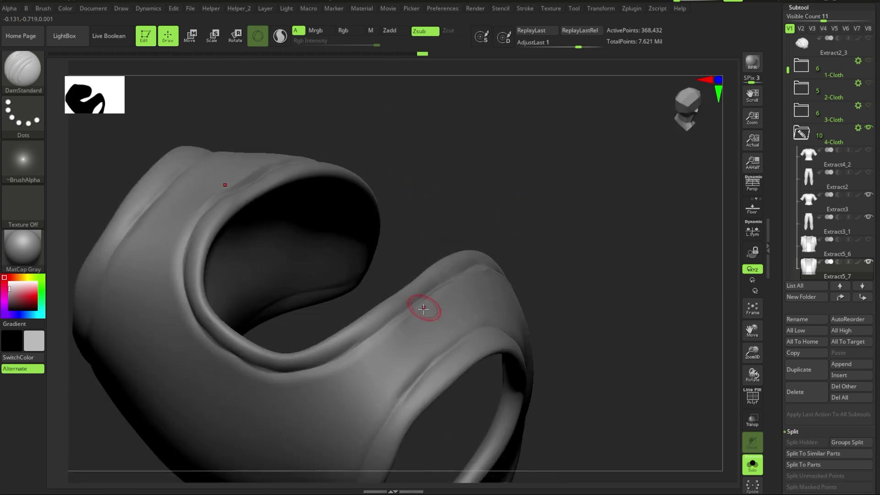
mouse_move(503, 275)
right_mouse_down()
mouse_move(532, 222)
mouse_move(312, 383)
right_mouse_up()
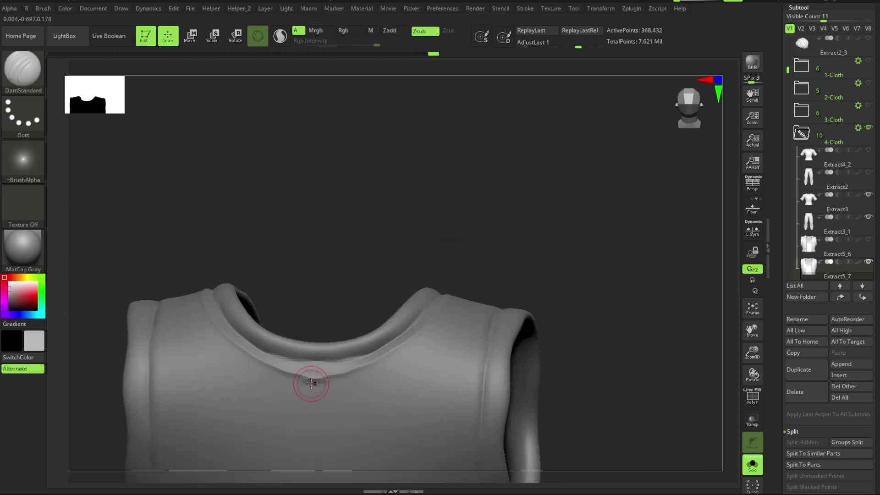
key("ctrl+shift+s")
mouse_move(558, 280)
right_mouse_down()
mouse_move(538, 300)
mouse_move(527, 261)
mouse_move(474, 265)
mouse_move(492, 201)
right_mouse_up()
key("ctrl+shift+s")
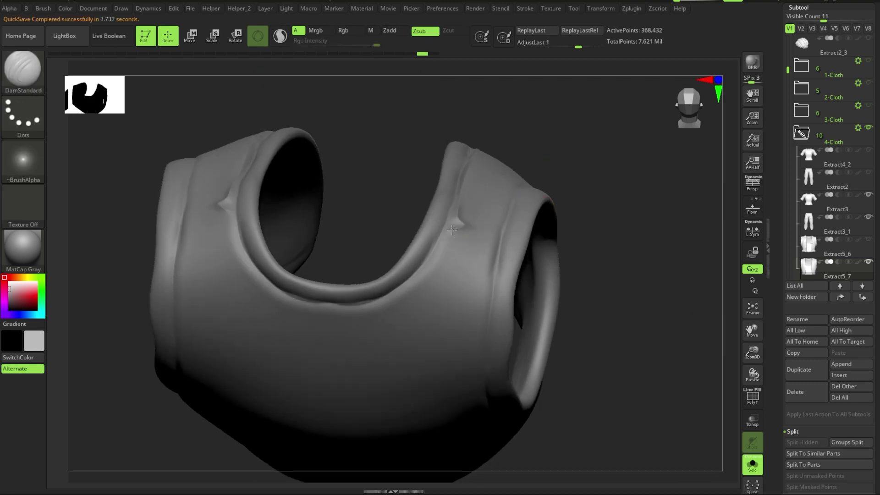
Step: Refine the vest's shoulder-seam folds, switching between the isolated vest and full character
right_click_drag(573, 139, 448, 223)
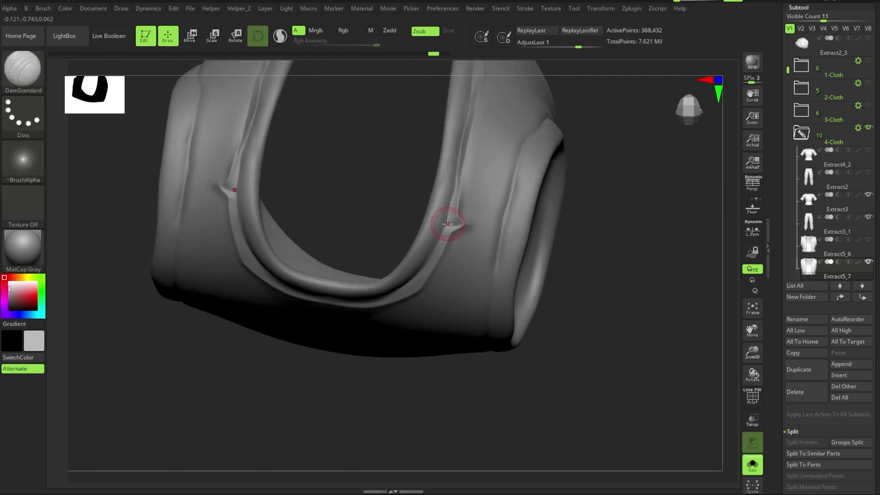
key("ctrl+shift+s")
right_click_drag(516, 177, 615, 220)
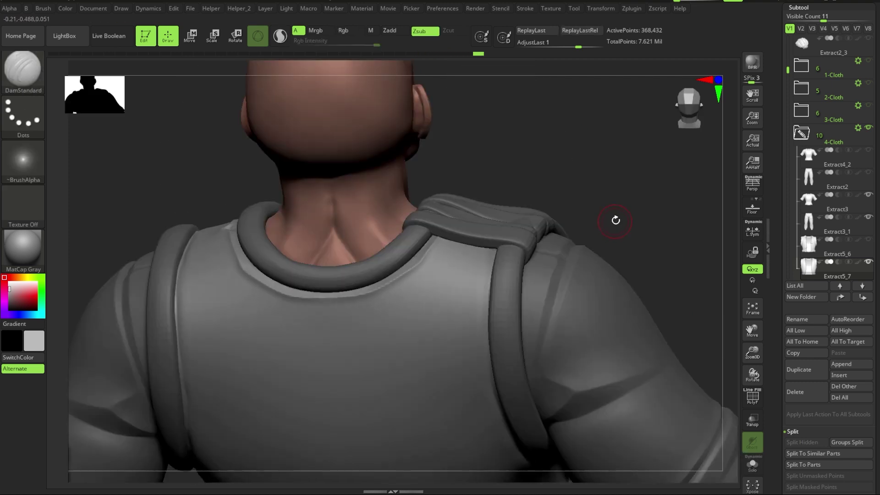
key("ctrl+shift+s")
right_click_drag(556, 211, 462, 234)
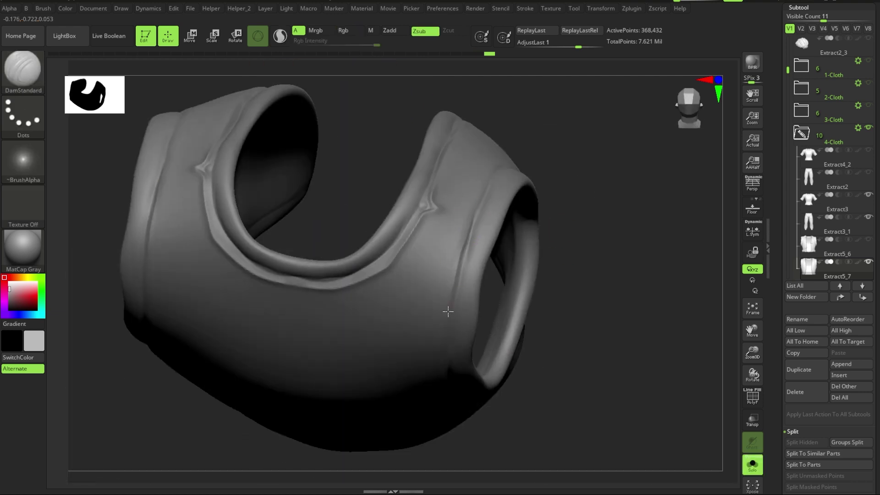
mouse_move(448, 311)
right_mouse_down()
mouse_move(453, 277)
mouse_move(567, 253)
right_mouse_up()
key("ctrl+shift+s")
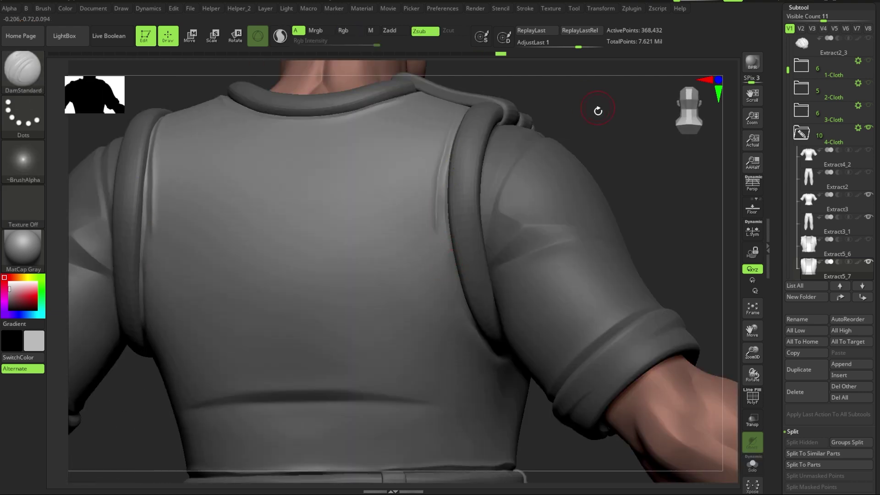
key("ctrl+shift+s")
Step: Shape the pinched folds around the armhole and shoulder strap from several angles
mouse_move(452, 121)
right_mouse_down()
mouse_move(593, 198)
mouse_move(426, 179)
right_mouse_up()
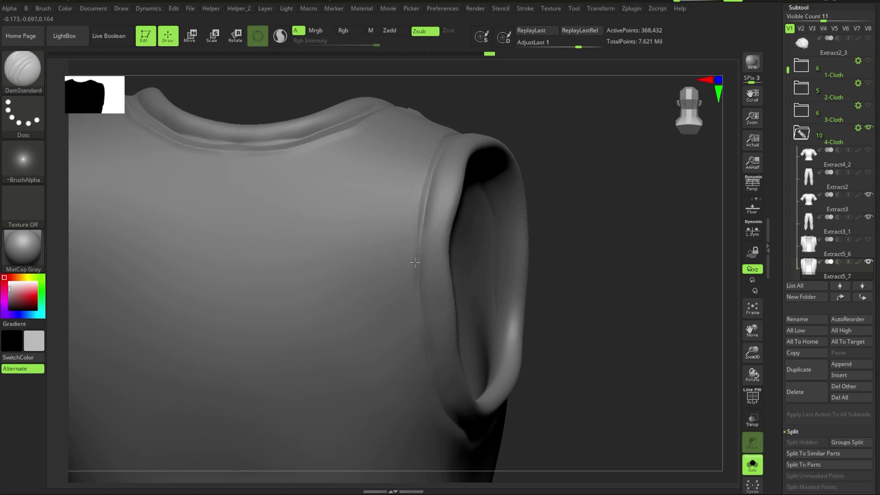
right_click_drag(415, 263, 408, 209)
right_click_drag(427, 320, 419, 288)
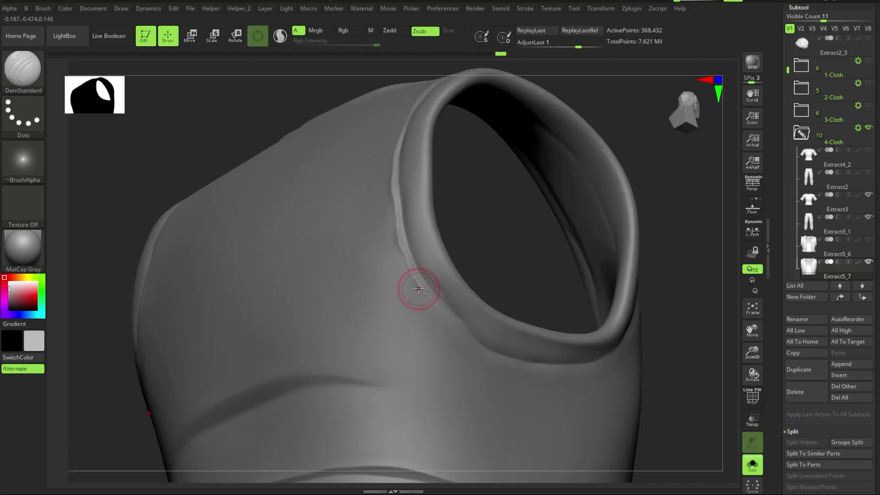
right_click_drag(694, 331, 384, 299)
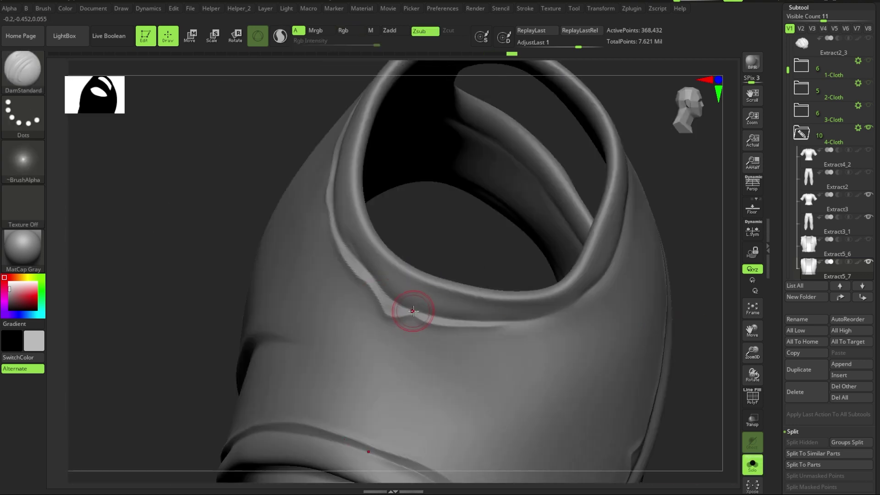
mouse_move(446, 312)
right_mouse_down()
mouse_move(717, 285)
mouse_move(464, 239)
right_mouse_up()
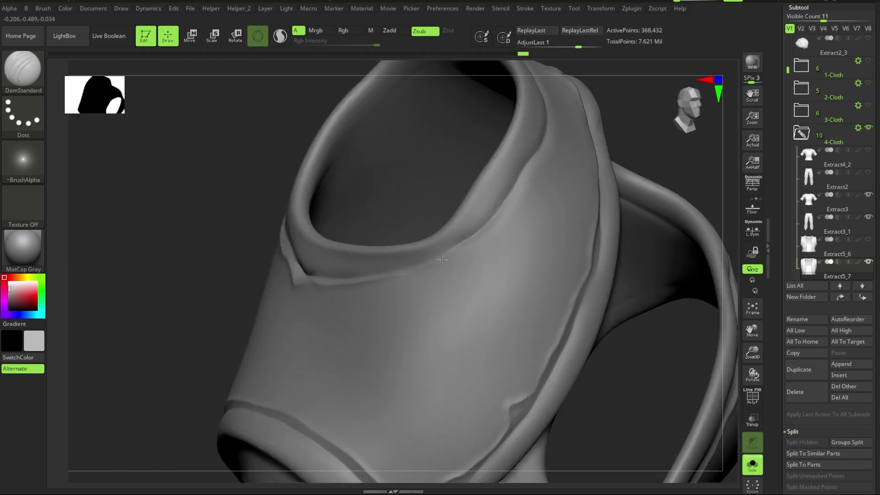
mouse_move(502, 213)
right_mouse_down()
mouse_move(566, 192)
mouse_move(440, 283)
mouse_move(501, 324)
mouse_move(558, 221)
right_mouse_up()
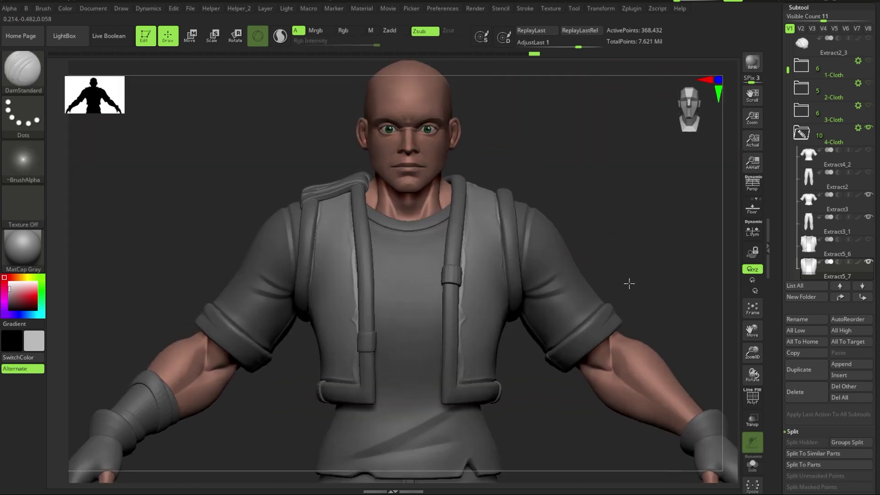
Step: Frame the character, zoom onto the vest's lower back, and select DamStandard
mouse_move(631, 283)
right_mouse_down("ctrl")
mouse_move(508, 158)
mouse_move(328, 285)
right_mouse_up("ctrl")
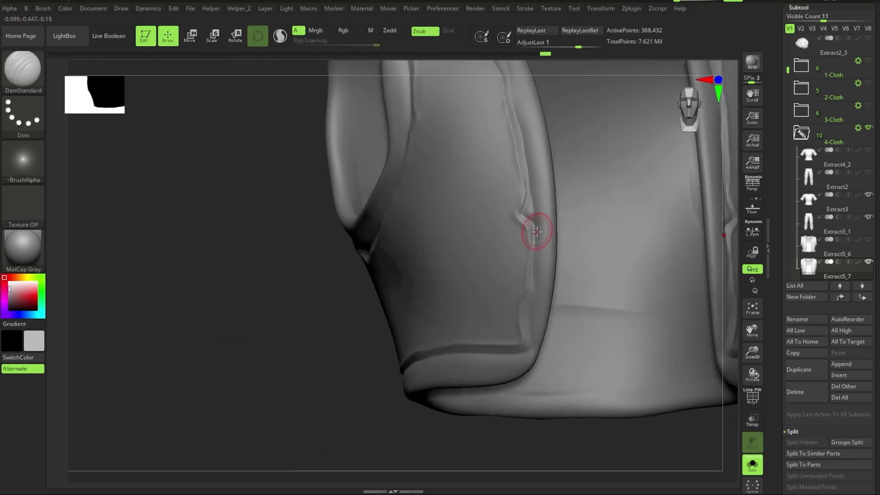
mouse_move(528, 201)
right_mouse_down()
mouse_move(542, 477)
mouse_move(458, 435)
mouse_move(480, 275)
right_mouse_up()
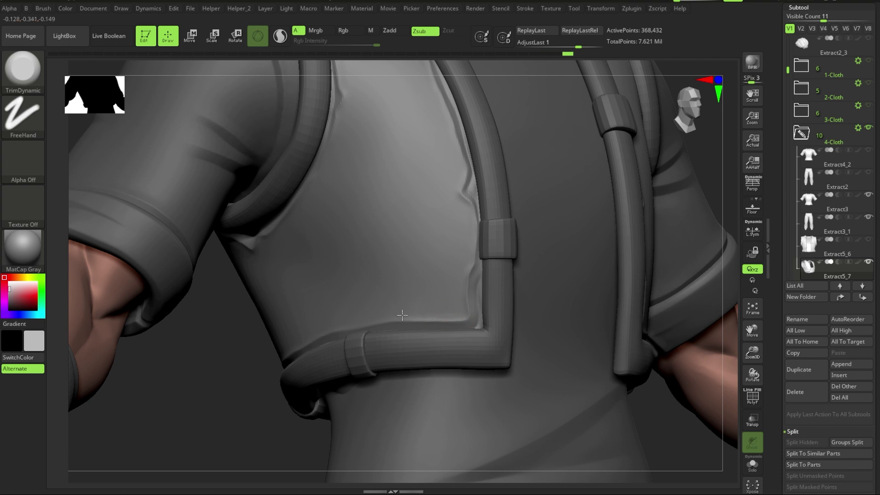
mouse_move(459, 266)
right_mouse_down("alt")
mouse_move(432, 315)
mouse_move(285, 415)
mouse_move(484, 411)
mouse_move(469, 281)
mouse_move(558, 217)
right_mouse_up("alt")
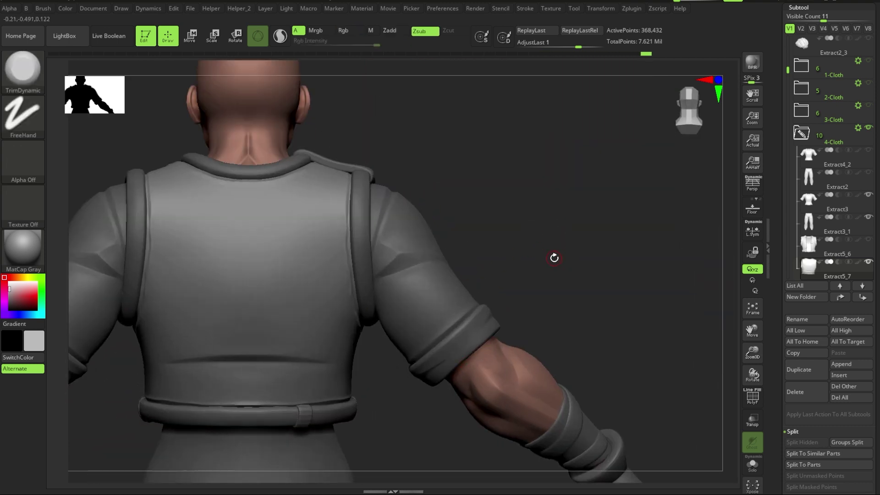
mouse_move(554, 258)
right_mouse_down("alt")
mouse_move(448, 333)
mouse_move(403, 297)
right_mouse_up("alt")
key("b")
key("d")
key("s")
key("shift+s")
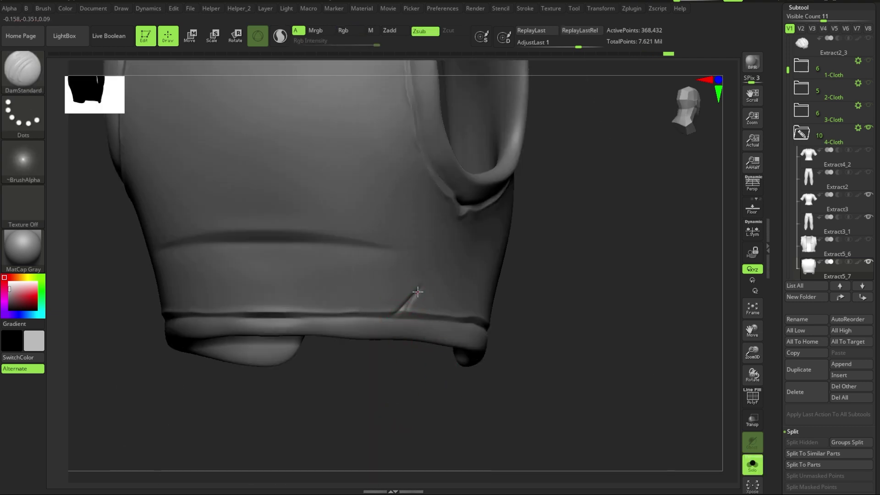
Step: Carve a short diagonal crease into the vest's upper back
right_click_drag(418, 291, 418, 291)
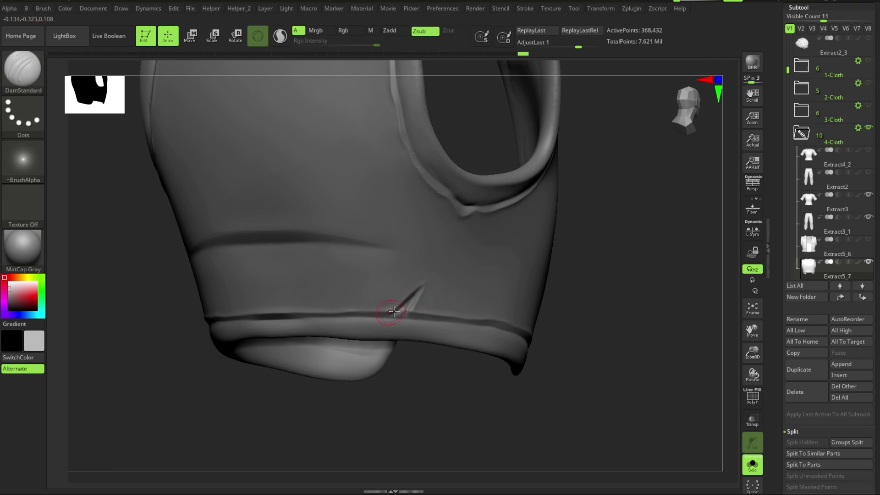
right_click_drag(394, 312, 564, 344, "alt")
right_click_drag(484, 317, 466, 246, "shift")
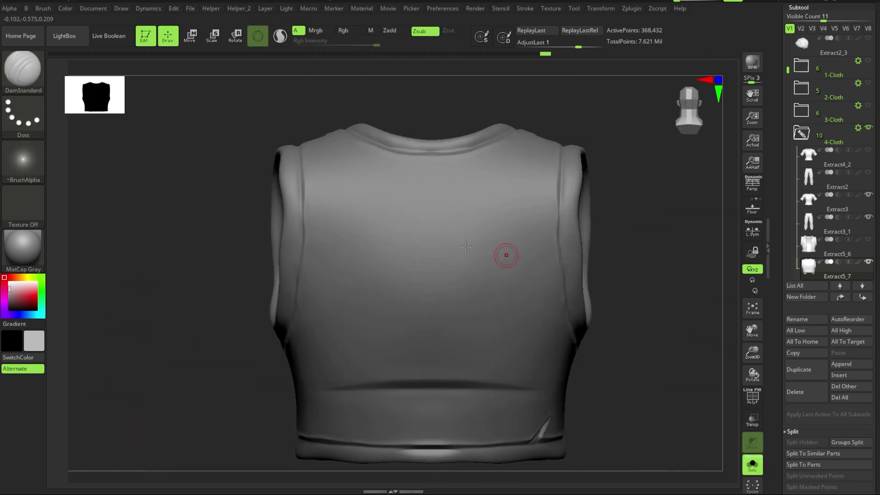
right_click_drag(209, 310, 213, 348, "alt")
left_click_drag(338, 235, 302, 258)
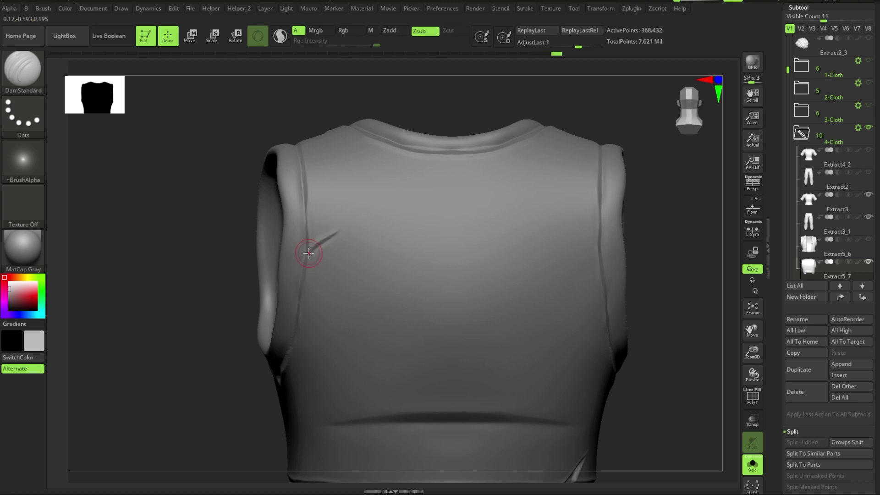
Step: Solo the vest, frame it and turn it to check the creases
mouse_move(211, 380)
right_mouse_down("alt")
mouse_move(531, 429)
mouse_move(484, 274)
mouse_move(488, 378)
mouse_move(483, 173)
mouse_move(354, 304)
mouse_move(329, 296)
right_mouse_up("alt")
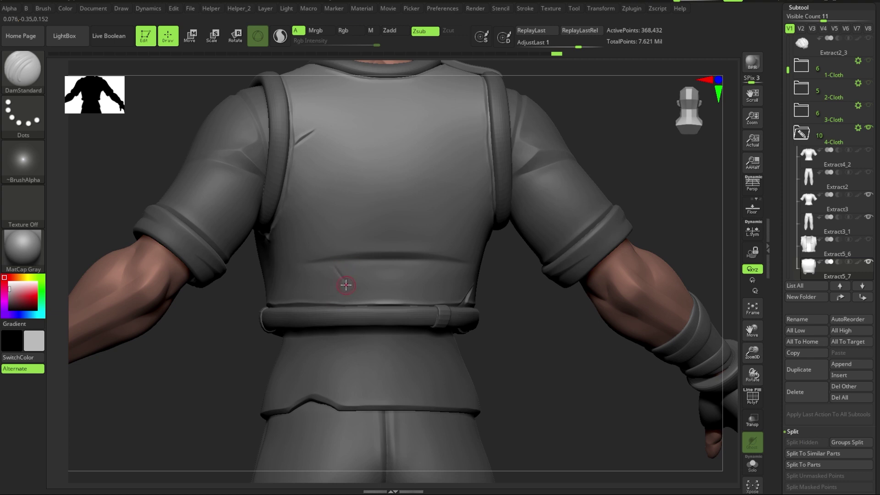
key("ctrl+shift+s")
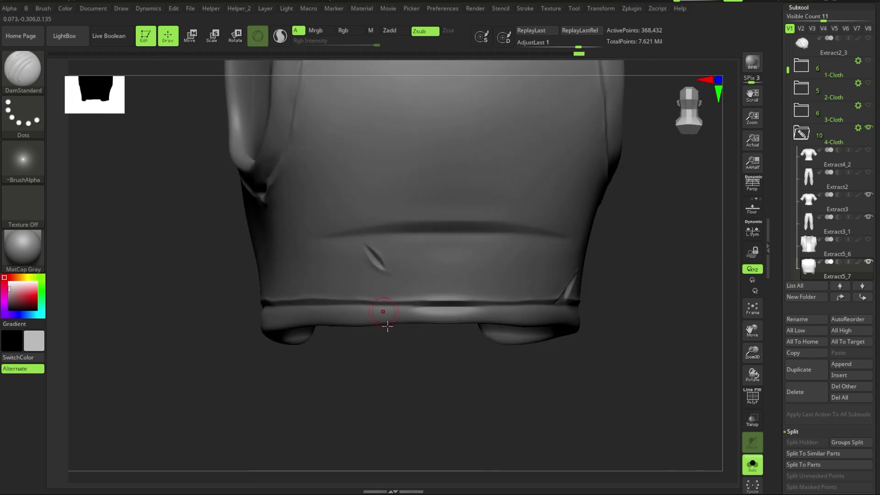
key("f")
left_click_drag(422, 365, 480, 279)
Step: Isolate the vest and carve a horizontal groove crossing the existing mark
key("ctrl+shift+s")
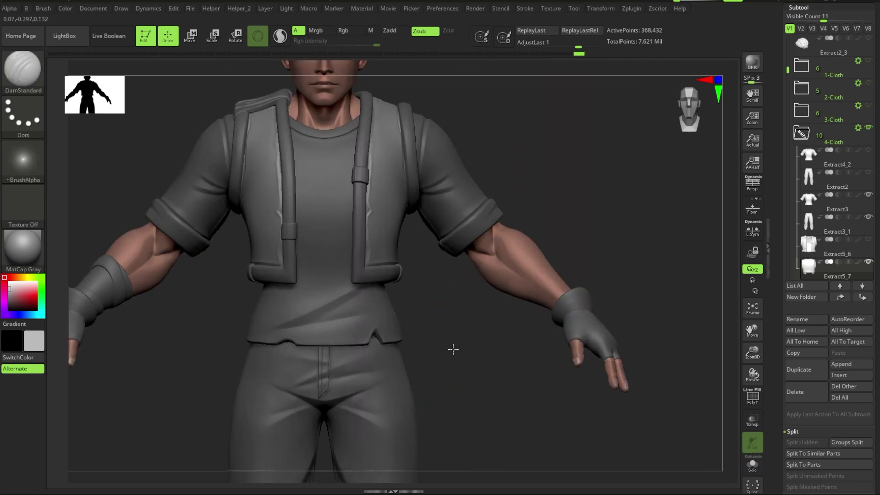
key("ctrl+shift+s")
left_click_drag(536, 328, 368, 248)
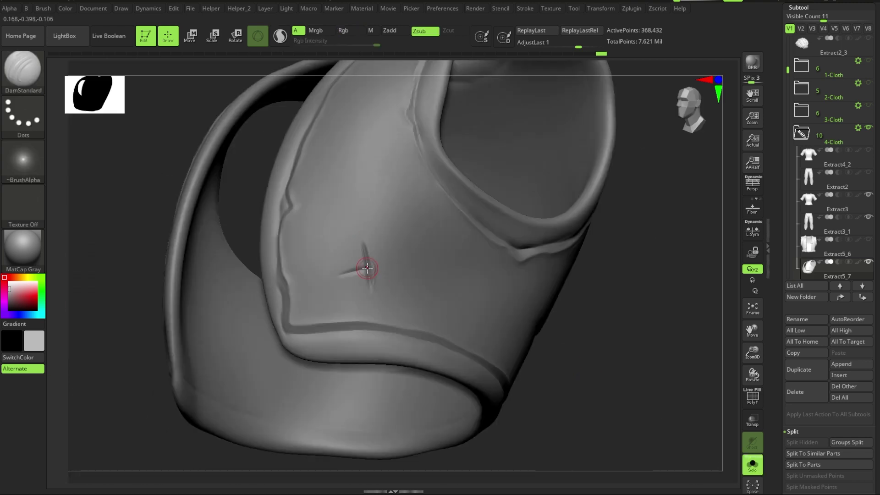
left_click_drag(340, 275, 385, 265)
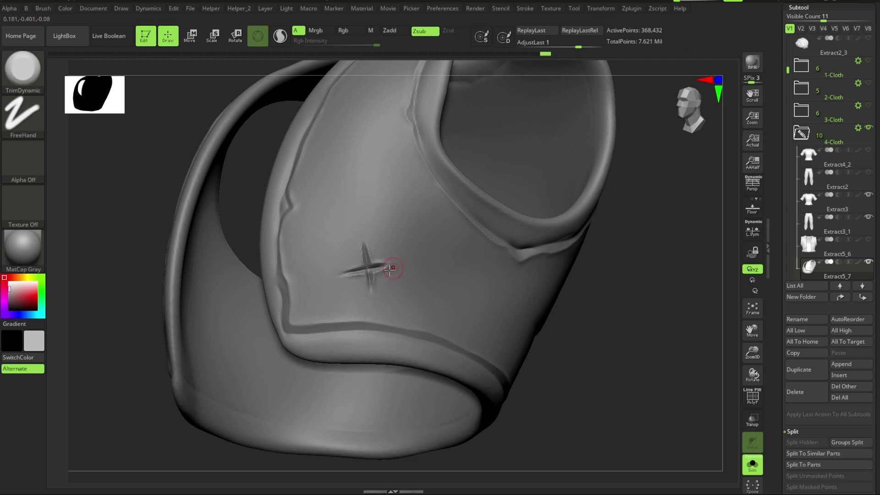
Step: Frame the vest front and make it transparent to inspect the strap
mouse_move(558, 360)
left_mouse_down("alt")
mouse_move(506, 374)
mouse_move(527, 401)
mouse_move(329, 311)
left_mouse_up("alt")
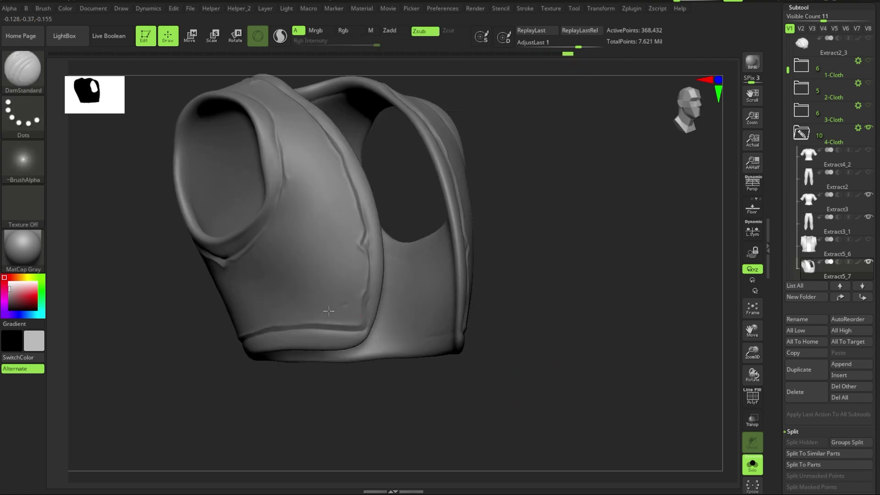
left_click_drag(353, 432, 366, 430)
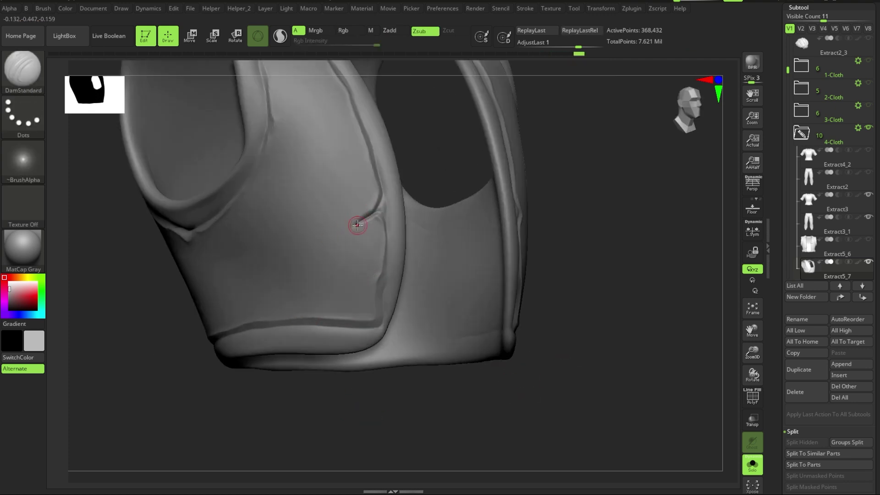
mouse_move(458, 321)
left_mouse_down()
mouse_move(590, 384)
mouse_move(509, 379)
mouse_move(571, 306)
mouse_move(324, 221)
mouse_move(330, 232)
mouse_move(546, 177)
mouse_move(551, 260)
mouse_move(583, 259)
mouse_move(544, 274)
mouse_move(453, 339)
mouse_move(627, 260)
mouse_move(623, 269)
mouse_move(418, 324)
mouse_move(633, 246)
mouse_move(497, 203)
left_mouse_up()
key("f")
key("ctrl+shift+t")
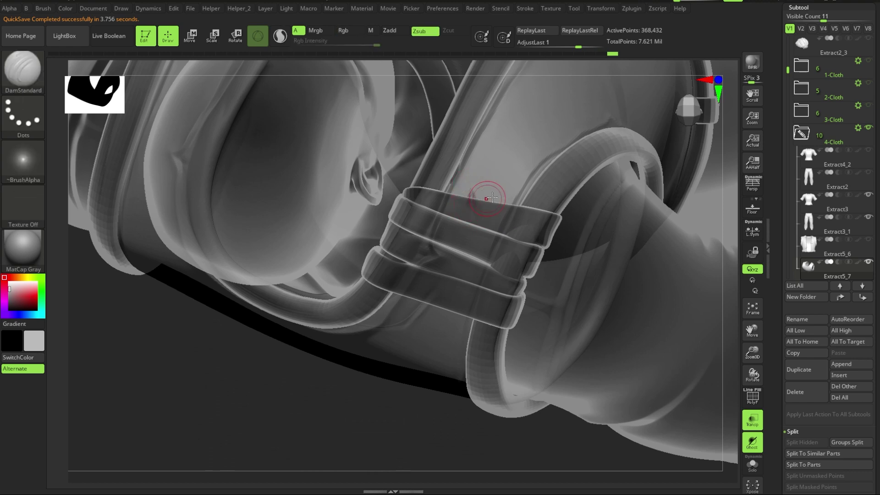
Step: Restore opacity and switch to TrimDynamic with FreeHand stroke and Alpha Off
key("ctrl+shift+t")
mouse_move(504, 192)
left_mouse_down()
mouse_move(418, 440)
mouse_move(622, 190)
mouse_move(286, 236)
mouse_move(602, 227)
mouse_move(617, 254)
mouse_move(615, 222)
mouse_move(568, 249)
mouse_move(508, 255)
mouse_move(540, 230)
mouse_move(570, 240)
left_mouse_up()
key("b")
key("t")
key("d")
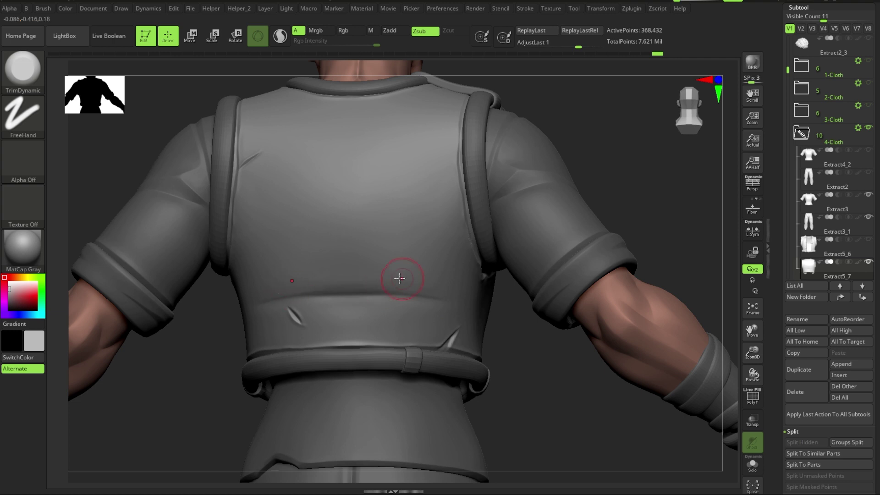
Step: Smooth the small creases on the vest's lower back
key("shift")
right_click_drag(398, 290, 346, 298)
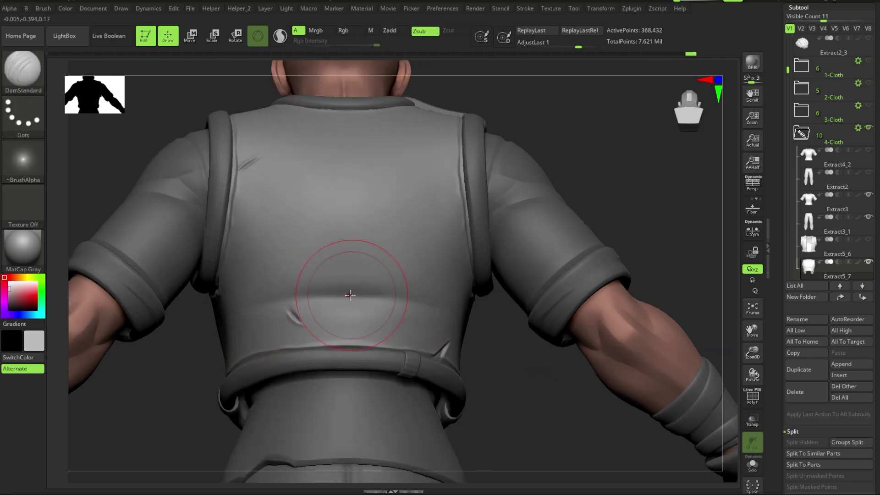
right_click_drag(523, 398, 412, 311, "alt")
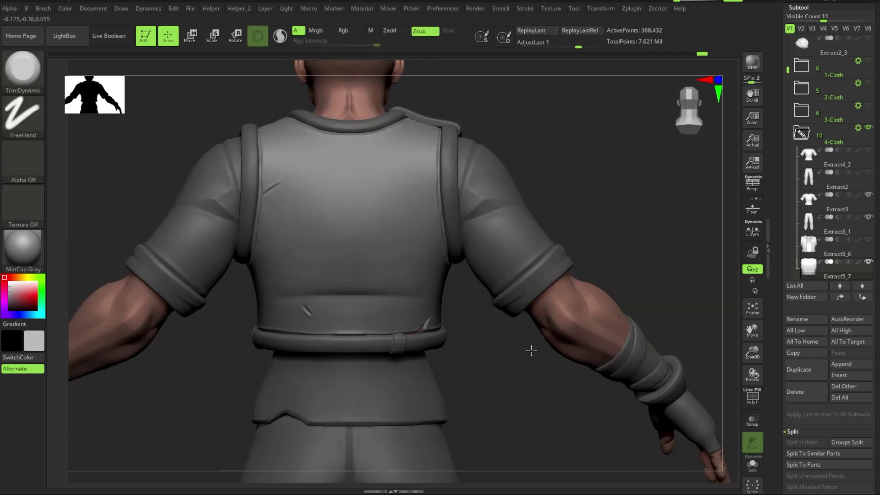
mouse_move(530, 350)
right_mouse_down()
mouse_move(314, 393)
mouse_move(347, 427)
mouse_move(426, 373)
mouse_move(356, 389)
mouse_move(370, 385)
mouse_move(341, 310)
mouse_move(418, 379)
right_mouse_up()
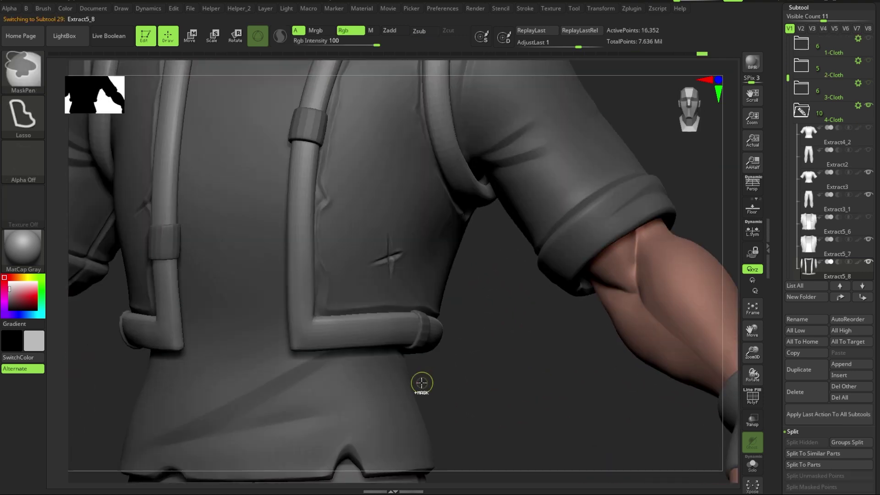
Step: Zoom to the torso front and set TrimDynamic with FreeHand stroke and Alpha Off
mouse_move(321, 282)
right_mouse_down("alt")
mouse_move(491, 407)
mouse_move(343, 294)
right_mouse_up("alt")
key("b")
key("t")
key("d")
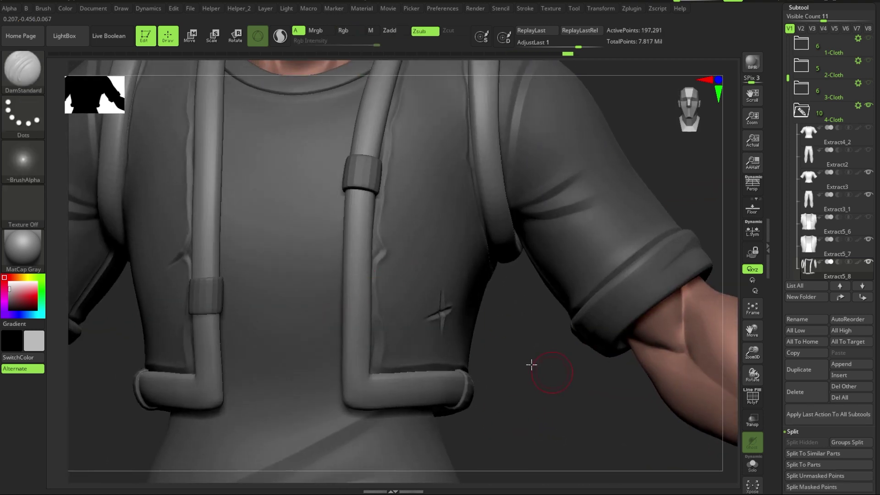
Step: Inspect the chest strap and belt from front, back and side views
left_click_drag(532, 365, 376, 268)
mouse_move(375, 218)
left_mouse_down()
mouse_move(517, 403)
mouse_move(520, 347)
mouse_move(335, 264)
mouse_move(373, 269)
left_mouse_up()
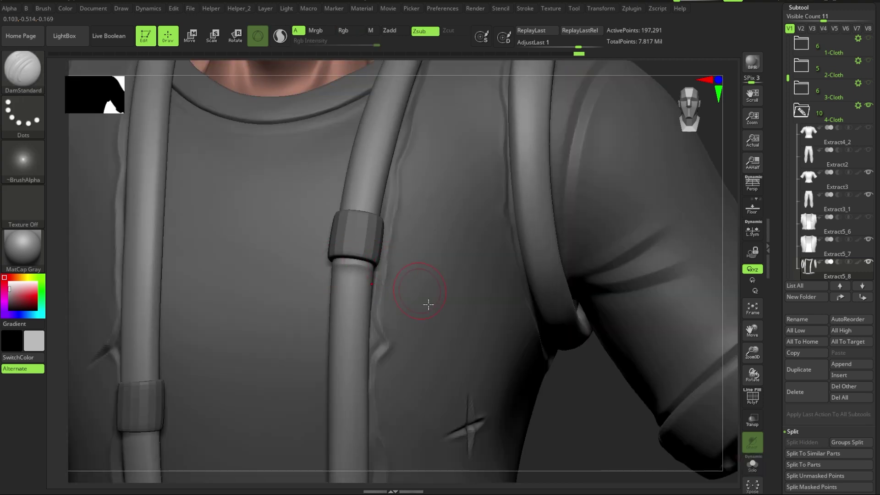
mouse_move(428, 304)
left_mouse_down()
mouse_move(377, 220)
mouse_move(380, 264)
mouse_move(408, 242)
mouse_move(586, 369)
mouse_move(476, 418)
mouse_move(545, 363)
mouse_move(315, 294)
mouse_move(354, 275)
mouse_move(386, 292)
left_mouse_up()
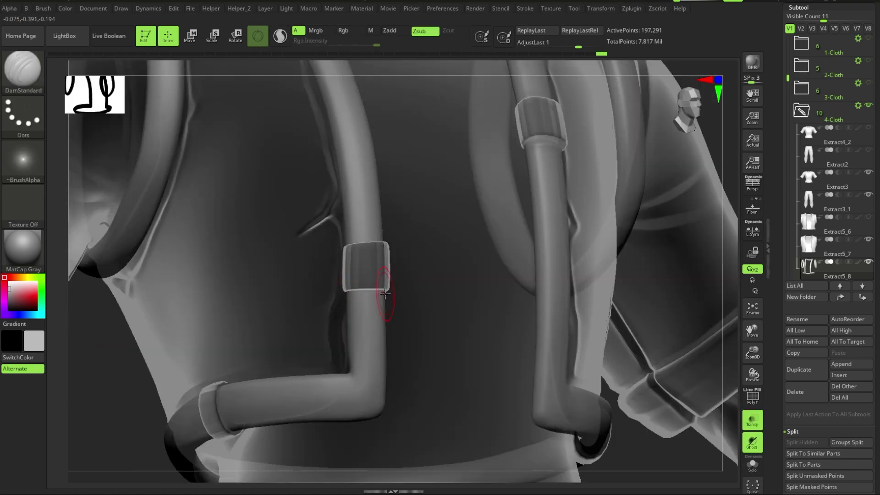
left_click_drag(409, 245, 392, 241)
mouse_move(302, 260)
left_mouse_down()
mouse_move(259, 362)
mouse_move(555, 328)
mouse_move(546, 315)
mouse_move(265, 320)
mouse_move(266, 306)
mouse_move(562, 318)
mouse_move(460, 386)
mouse_move(295, 267)
left_mouse_up()
Step: Orbit closely around the belt buckle, then back out to the torso's back
mouse_move(498, 418)
left_mouse_down()
mouse_move(403, 367)
mouse_move(389, 228)
left_mouse_up()
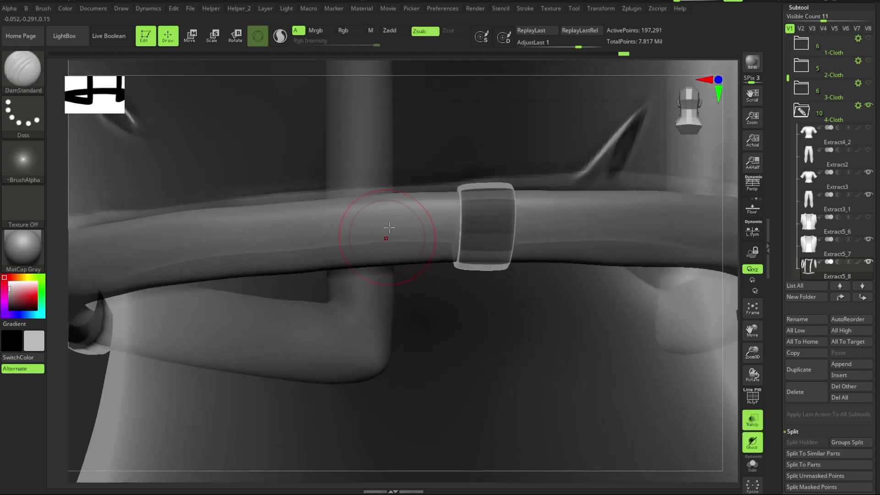
left_click_drag(461, 312, 456, 248)
mouse_move(512, 293)
left_mouse_down()
mouse_move(513, 196)
mouse_move(582, 300)
left_mouse_up()
mouse_move(474, 193)
left_mouse_down()
mouse_move(604, 346)
mouse_move(625, 366)
mouse_move(663, 365)
mouse_move(573, 361)
mouse_move(515, 313)
left_mouse_up()
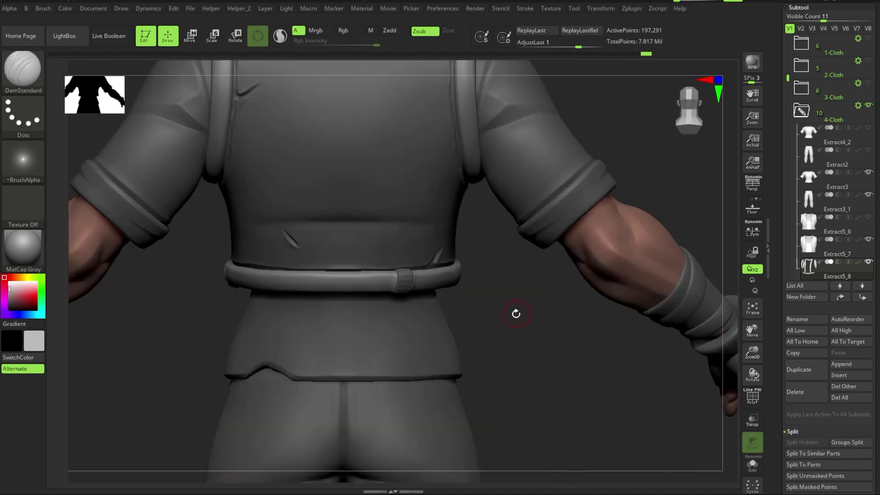
Step: Isolate the belt and strap tubes and follow them from the back toward the hand
key("ctrl+shift+s")
left_click_drag(403, 275, 398, 279)
mouse_move(470, 371)
left_mouse_down()
mouse_move(588, 336)
mouse_move(566, 285)
mouse_move(556, 328)
mouse_move(546, 208)
mouse_move(513, 275)
mouse_move(429, 287)
left_mouse_up()
mouse_move(504, 232)
left_mouse_down()
mouse_move(657, 444)
mouse_move(456, 211)
mouse_move(711, 395)
mouse_move(515, 301)
mouse_move(541, 309)
left_mouse_up()
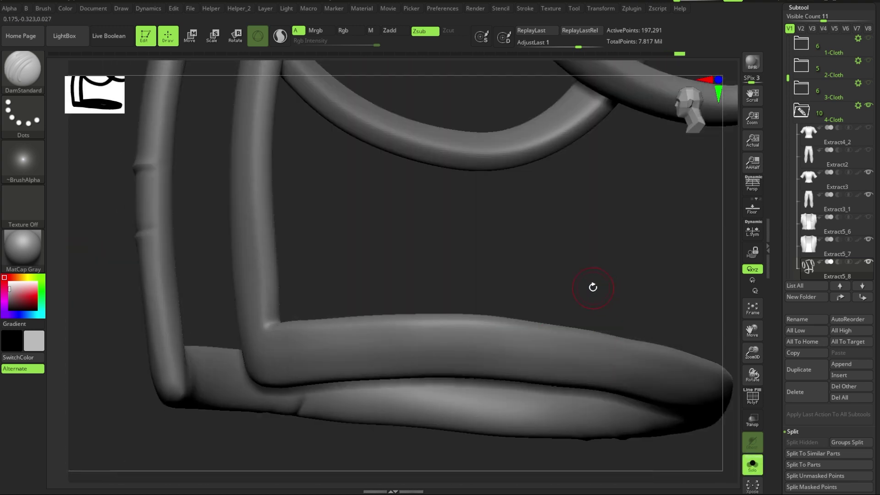
left_click_drag(592, 287, 354, 265)
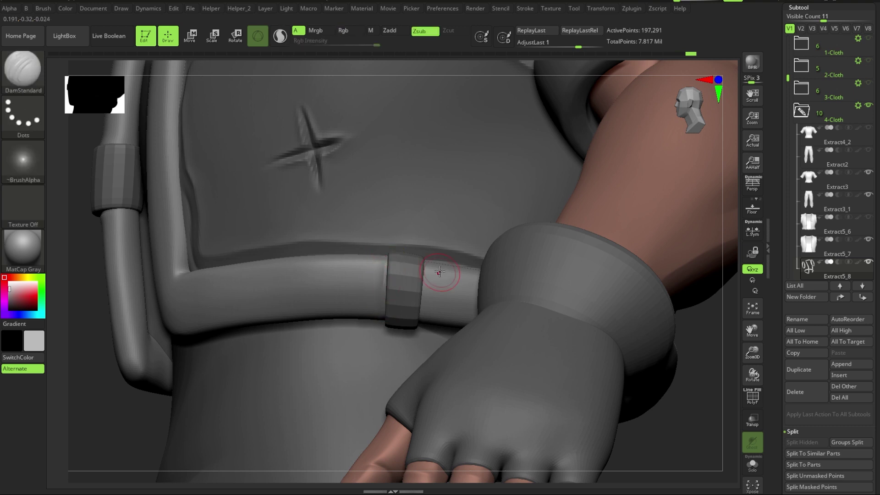
Step: Turn the tubes to inspect the ring grooves, then reframe and view the back
mouse_move(439, 272)
left_mouse_down()
mouse_move(522, 273)
mouse_move(605, 353)
mouse_move(469, 349)
mouse_move(460, 367)
mouse_move(493, 330)
mouse_move(301, 305)
mouse_move(220, 246)
mouse_move(656, 291)
mouse_move(560, 220)
mouse_move(527, 238)
mouse_move(528, 225)
mouse_move(536, 238)
mouse_move(648, 291)
mouse_move(419, 212)
mouse_move(458, 226)
mouse_move(381, 266)
left_mouse_up()
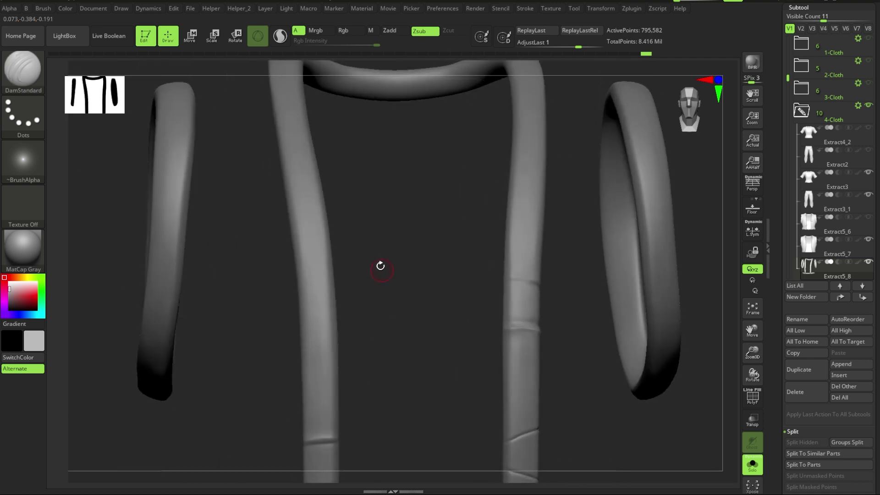
mouse_move(363, 237)
left_mouse_down()
mouse_move(320, 271)
mouse_move(387, 210)
mouse_move(375, 257)
mouse_move(405, 230)
mouse_move(444, 243)
mouse_move(399, 244)
mouse_move(414, 251)
mouse_move(505, 238)
mouse_move(383, 265)
mouse_move(570, 261)
mouse_move(473, 263)
mouse_move(540, 274)
mouse_move(459, 285)
mouse_move(472, 293)
mouse_move(458, 293)
mouse_move(452, 281)
mouse_move(498, 270)
mouse_move(566, 407)
mouse_move(466, 299)
left_mouse_up()
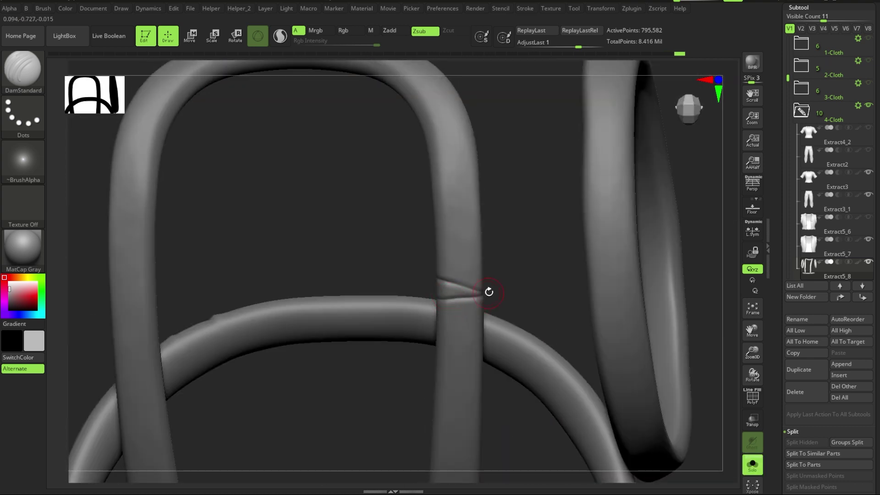
key("f")
mouse_move(611, 240)
left_mouse_down()
mouse_move(538, 241)
mouse_move(590, 238)
left_mouse_up()
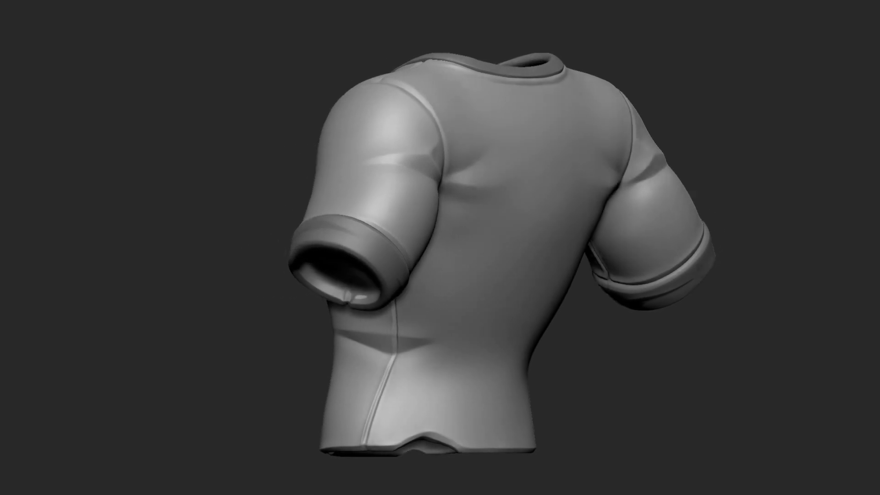